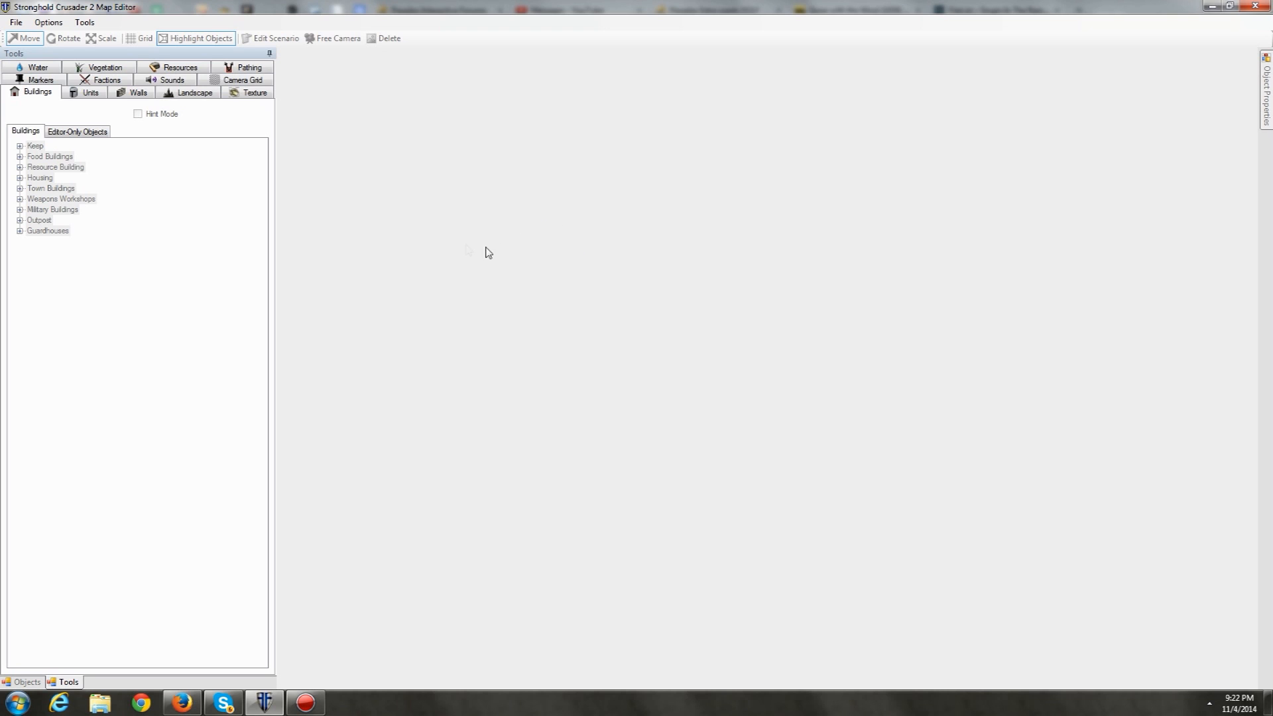
Step: Create a new map with the map size set to Small
click(16, 24)
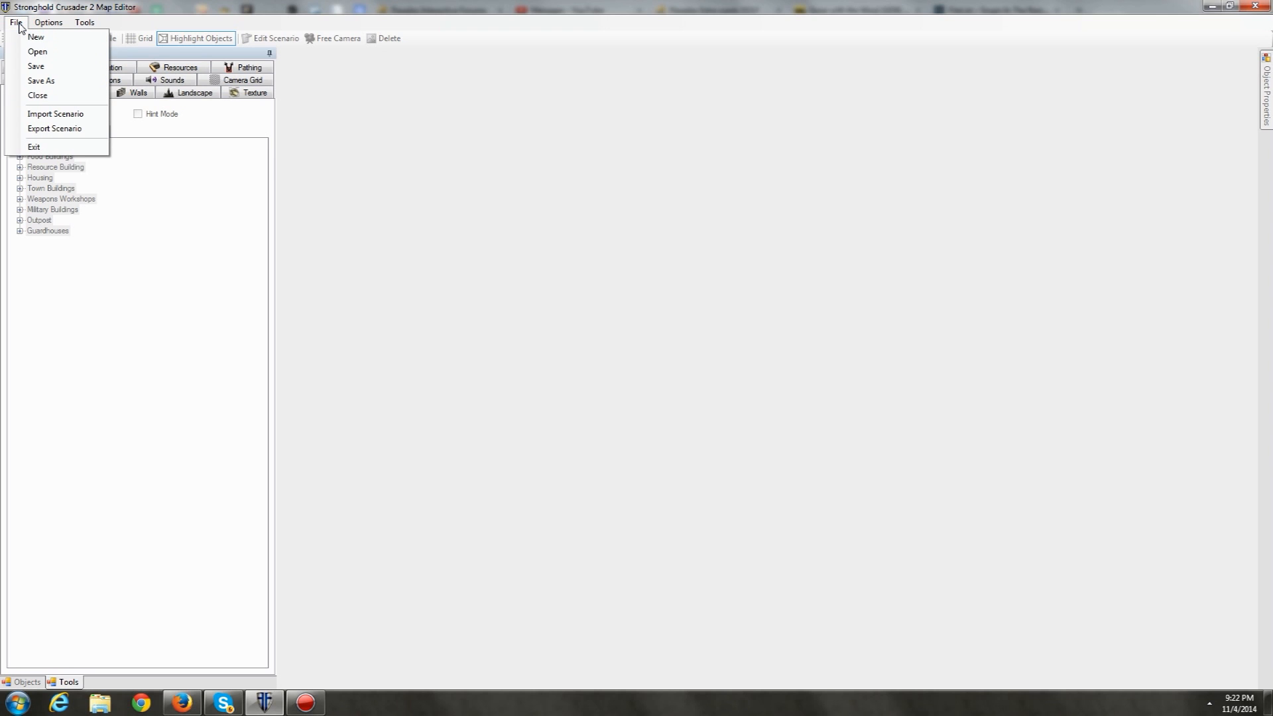
click(36, 37)
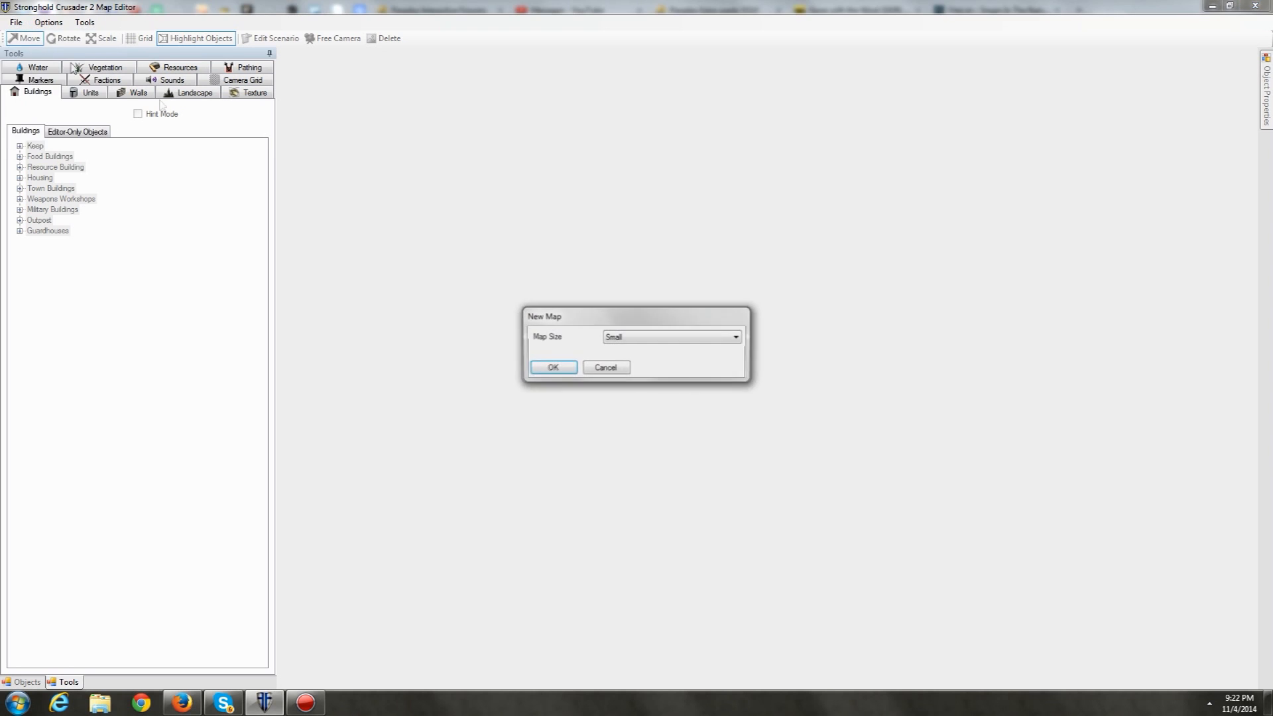
click(691, 340)
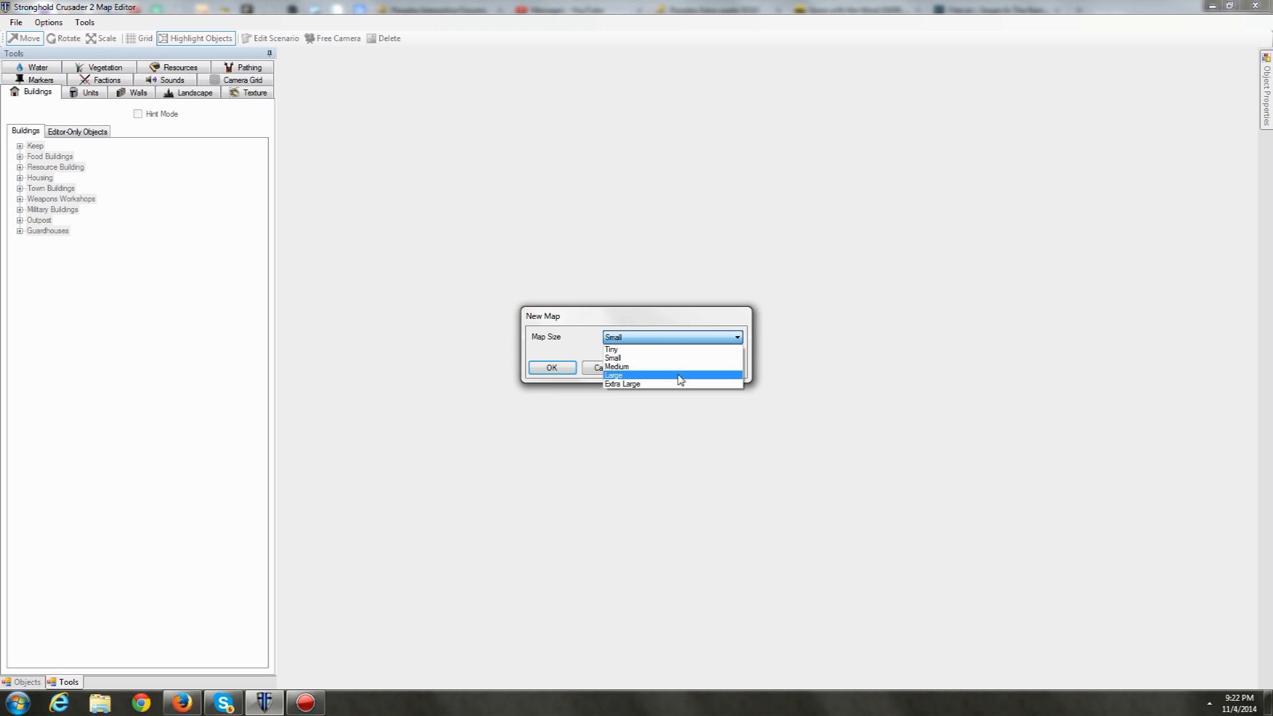
click(628, 358)
click(563, 369)
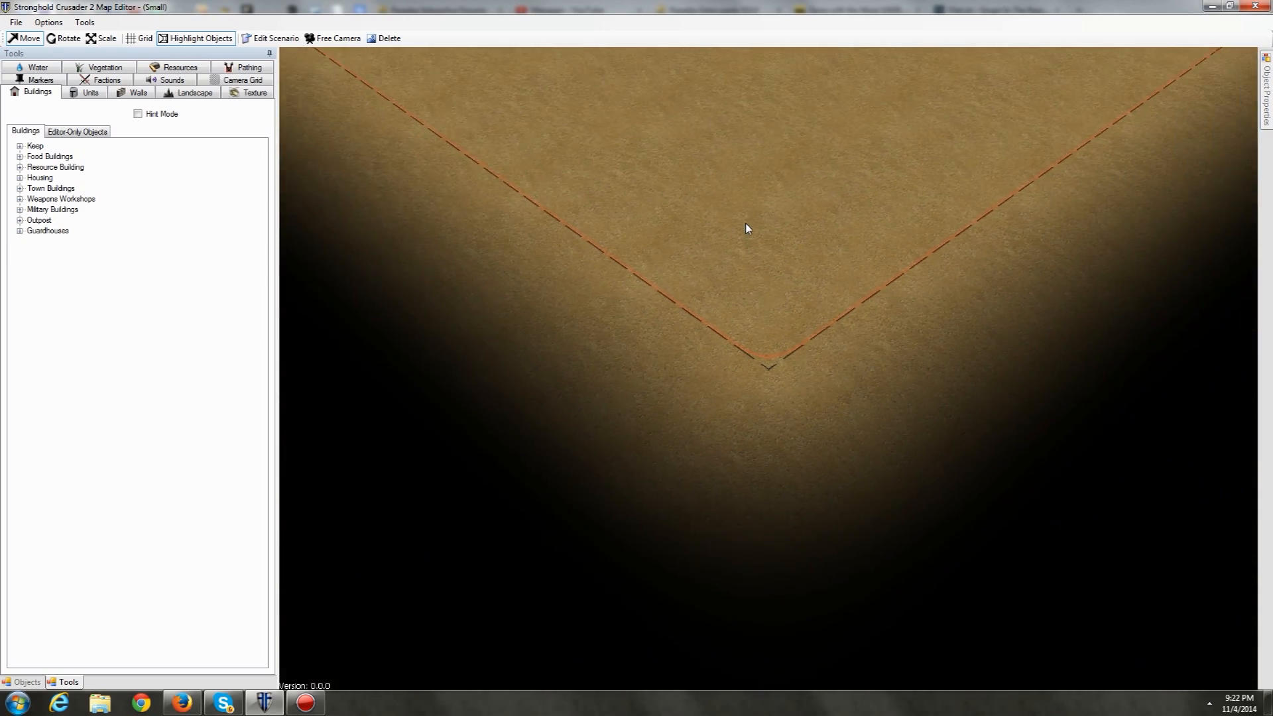
Step: Enable the free camera and examine the full extent of the empty map from a distance
scroll(717, 177, up, 5)
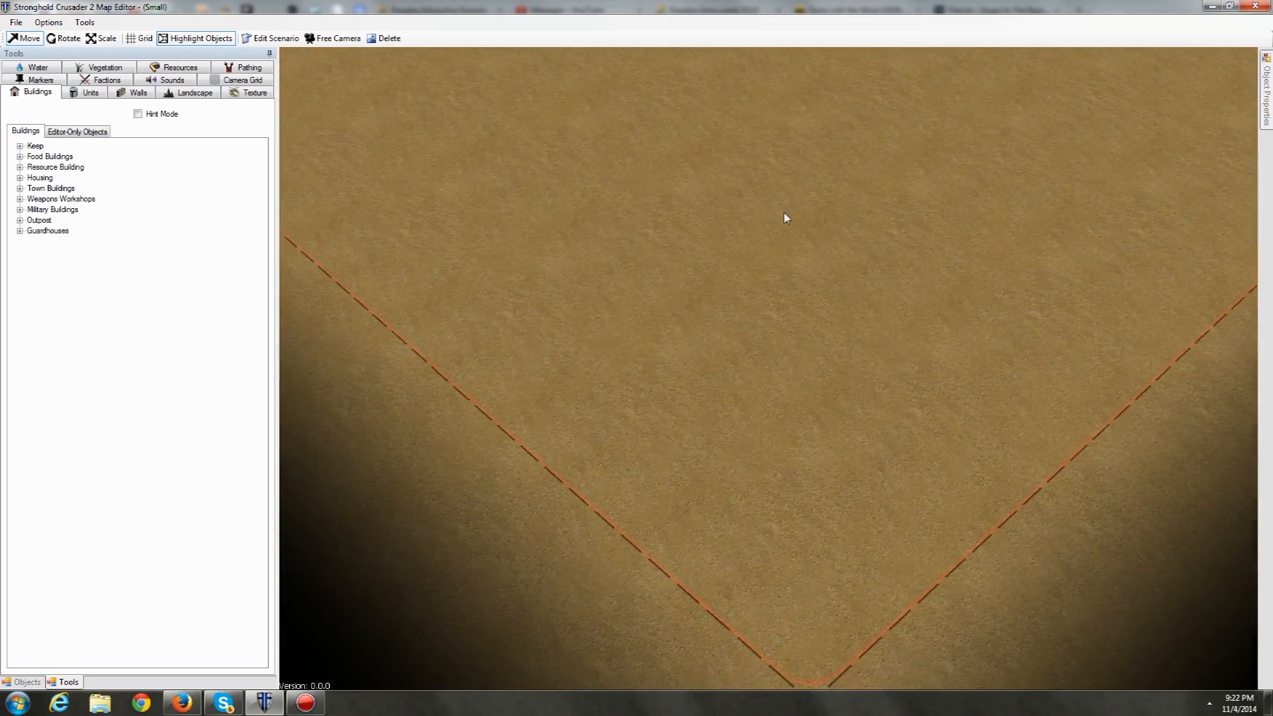
key(w)
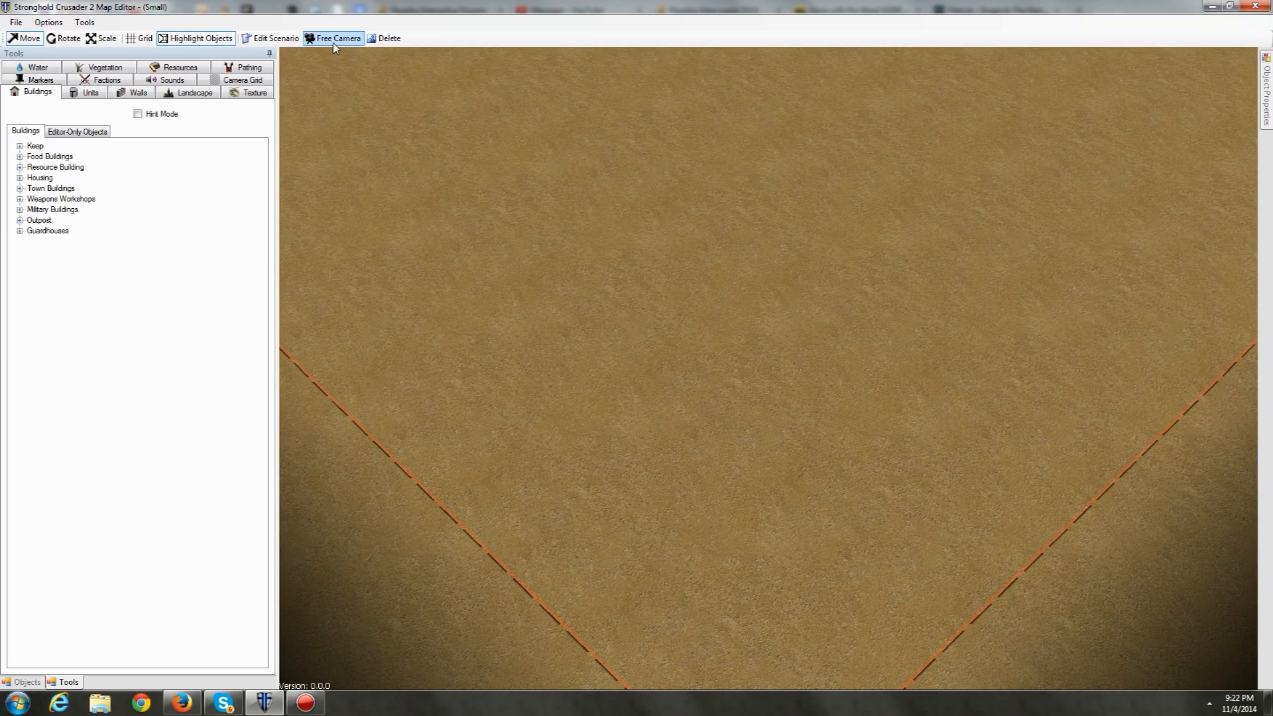
click(333, 48)
scroll(741, 164, down, 2)
scroll(736, 165, down, 5)
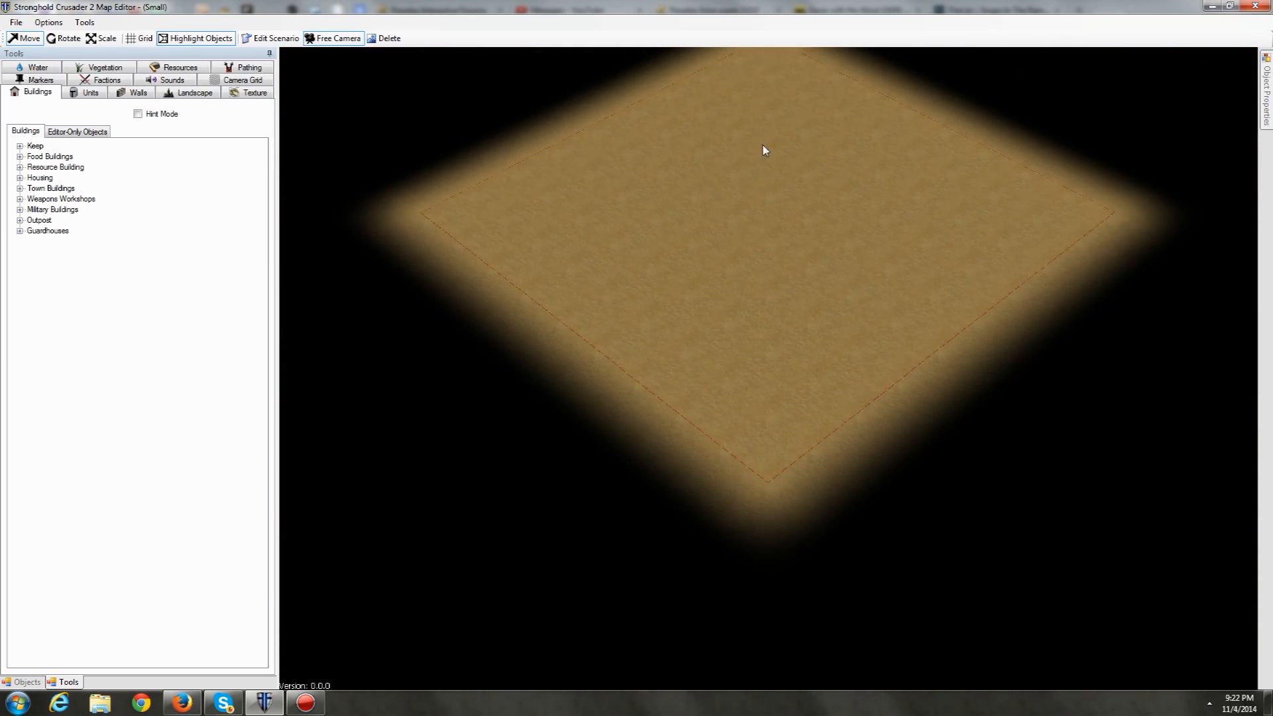
middle_drag(762, 145, 693, 211)
scroll(693, 210, down, 1)
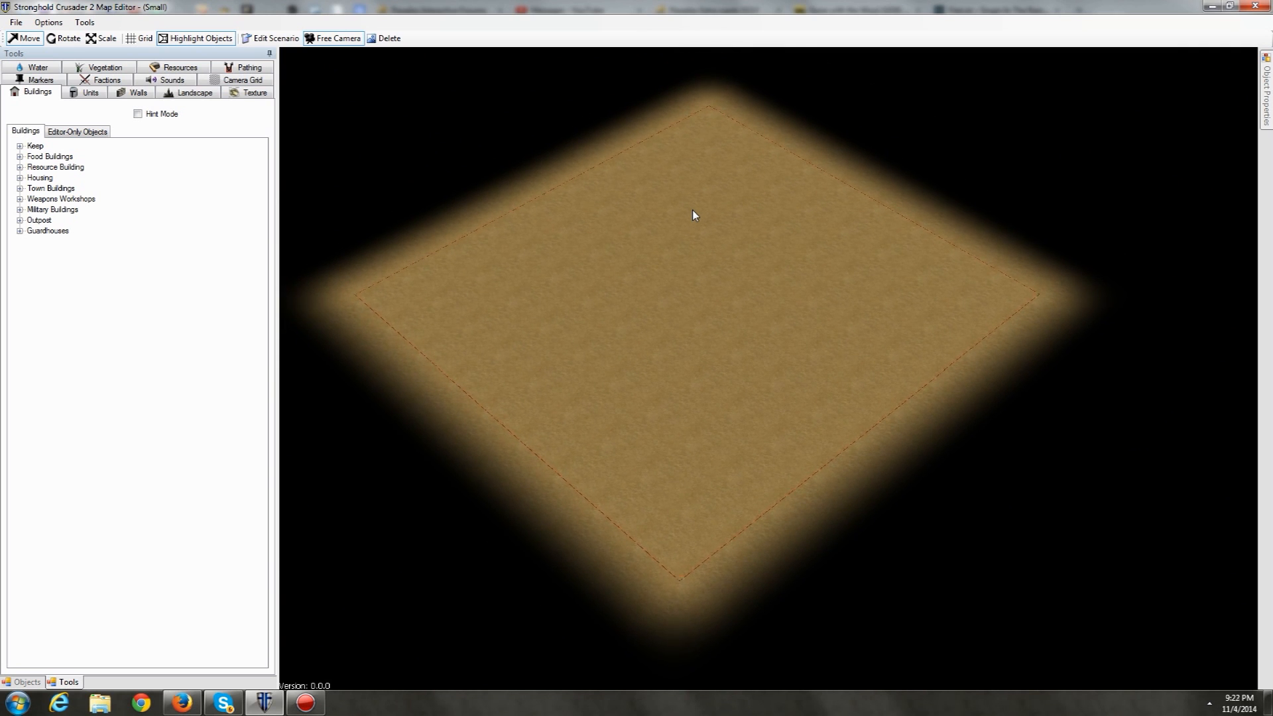
scroll(707, 216, down, 2)
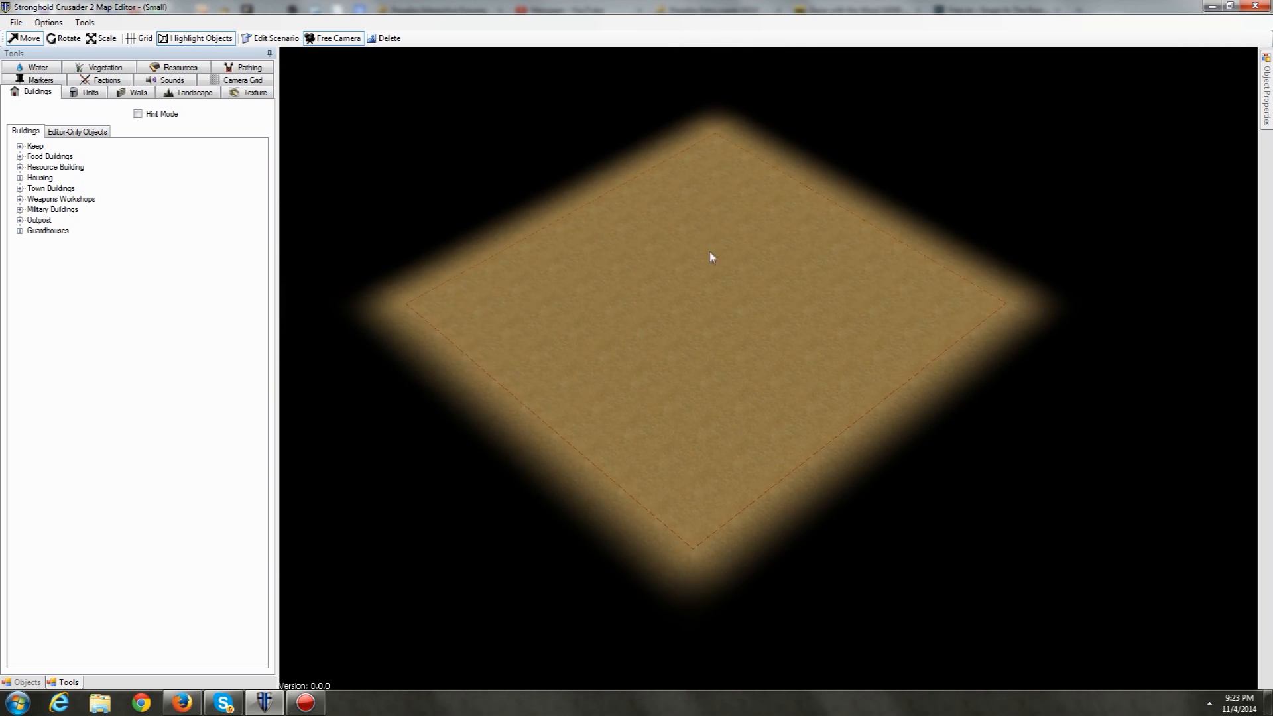
scroll(801, 335, up, 3)
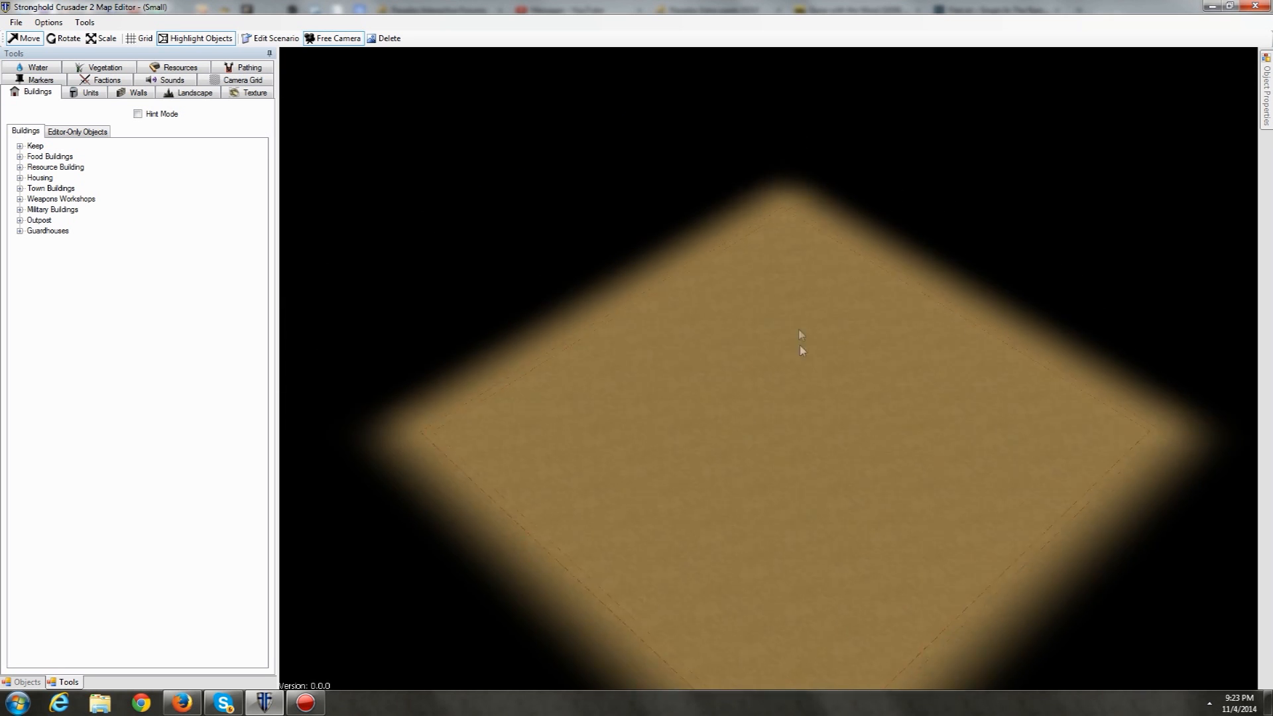
scroll(801, 335, down, 3)
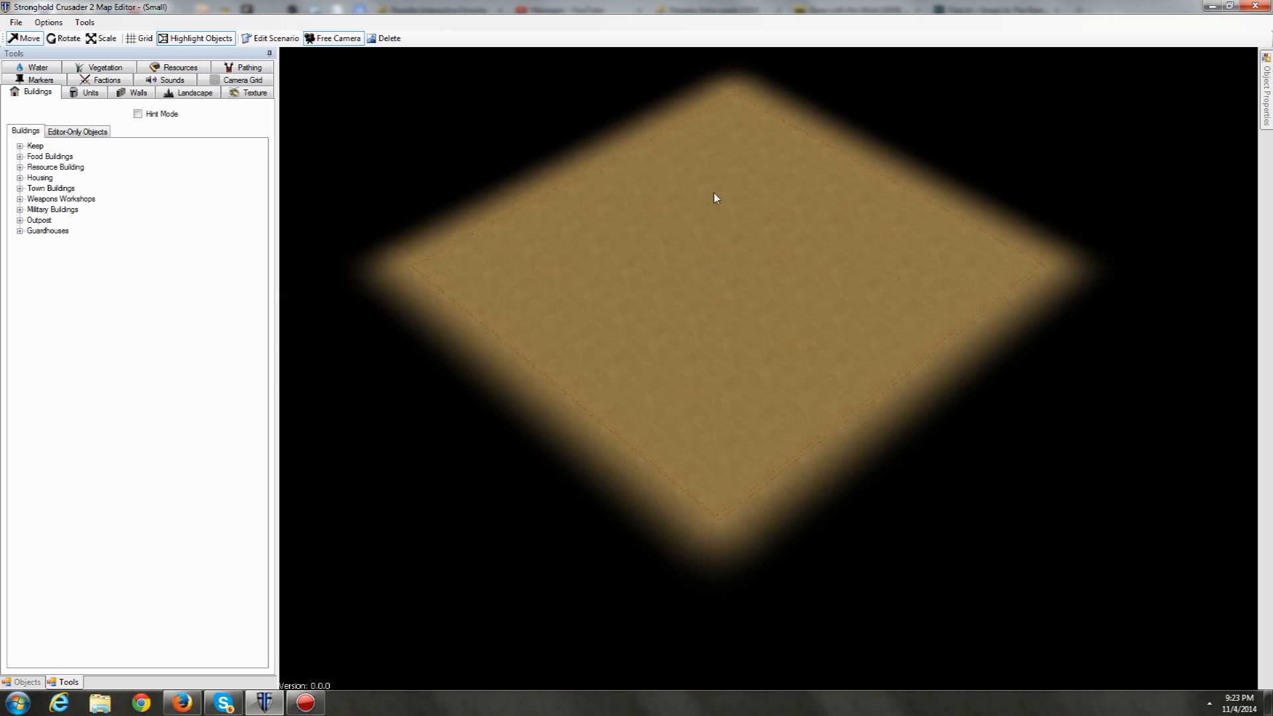
middle_drag(709, 186, 543, 257)
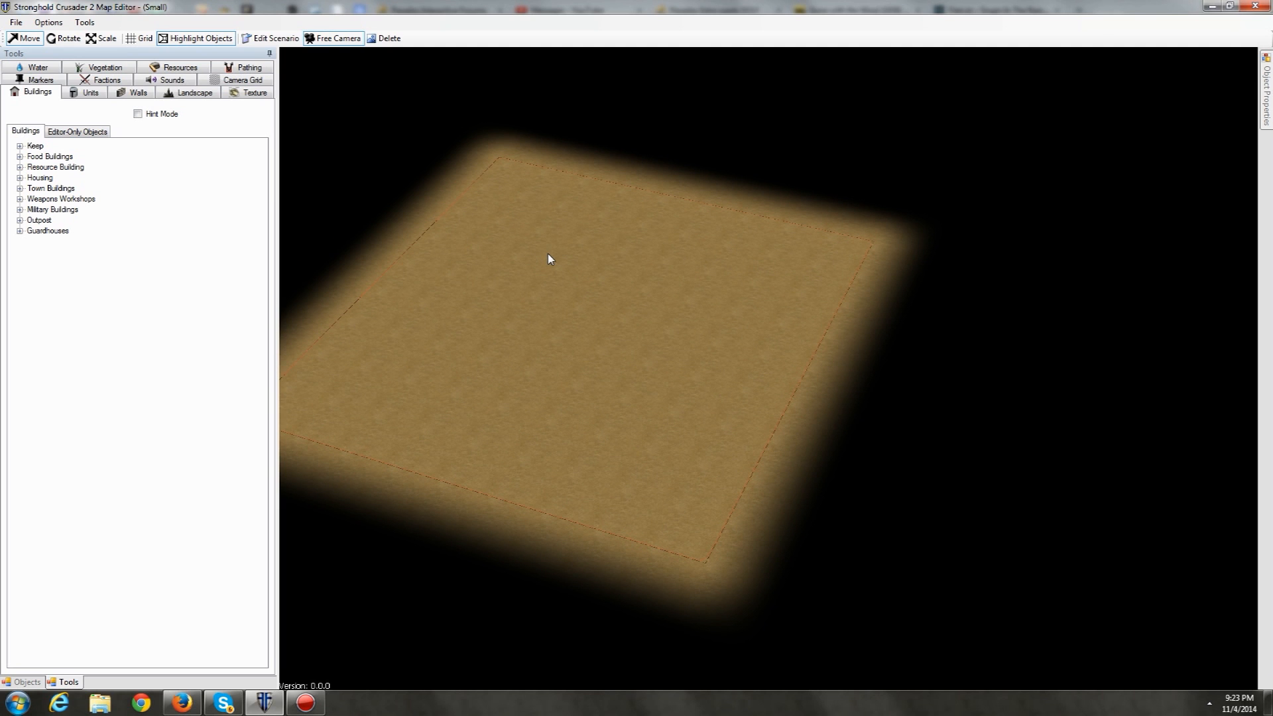
middle_drag(529, 256, 687, 327)
Step: Turn on the grid overlay and check how it divides the map
click(147, 40)
key(s)
scroll(651, 233, down, 2)
middle_drag(647, 229, 732, 296)
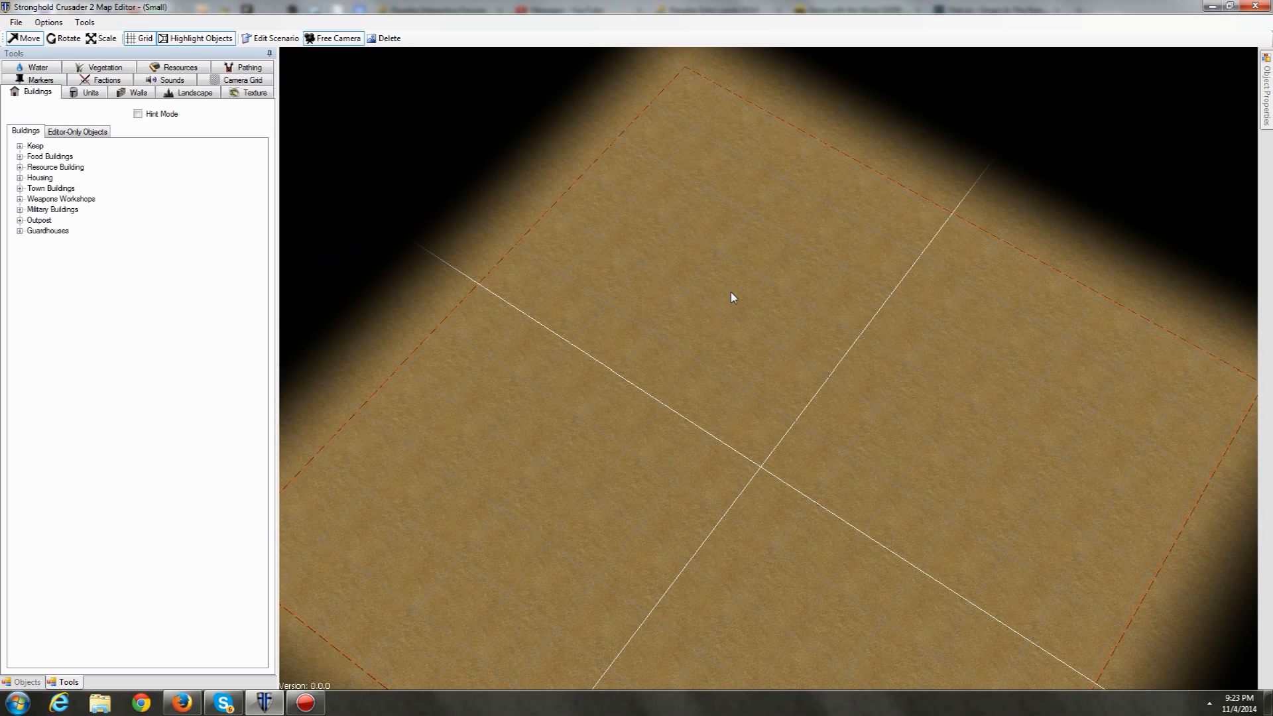
middle_drag(708, 340, 588, 296)
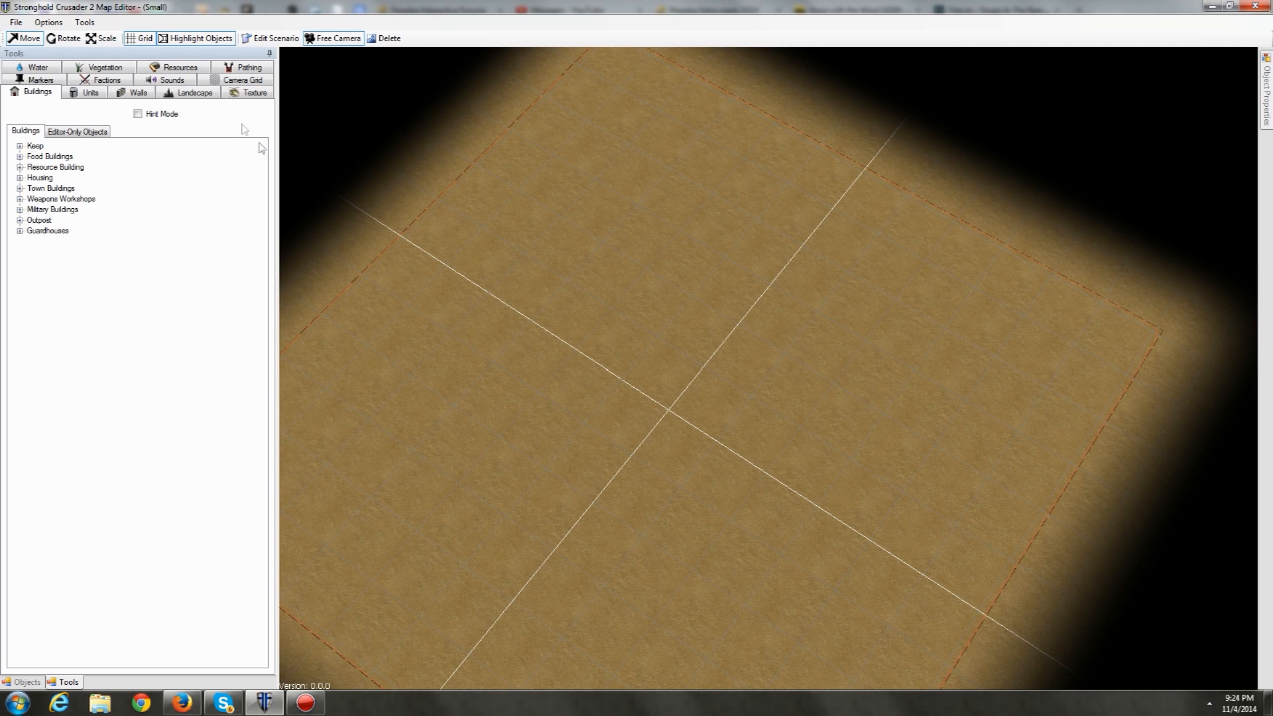
Step: Raise a small hill beside the grid line using the landscape Raise / Lower tool with the Noise 1 brush at size 1000
click(200, 97)
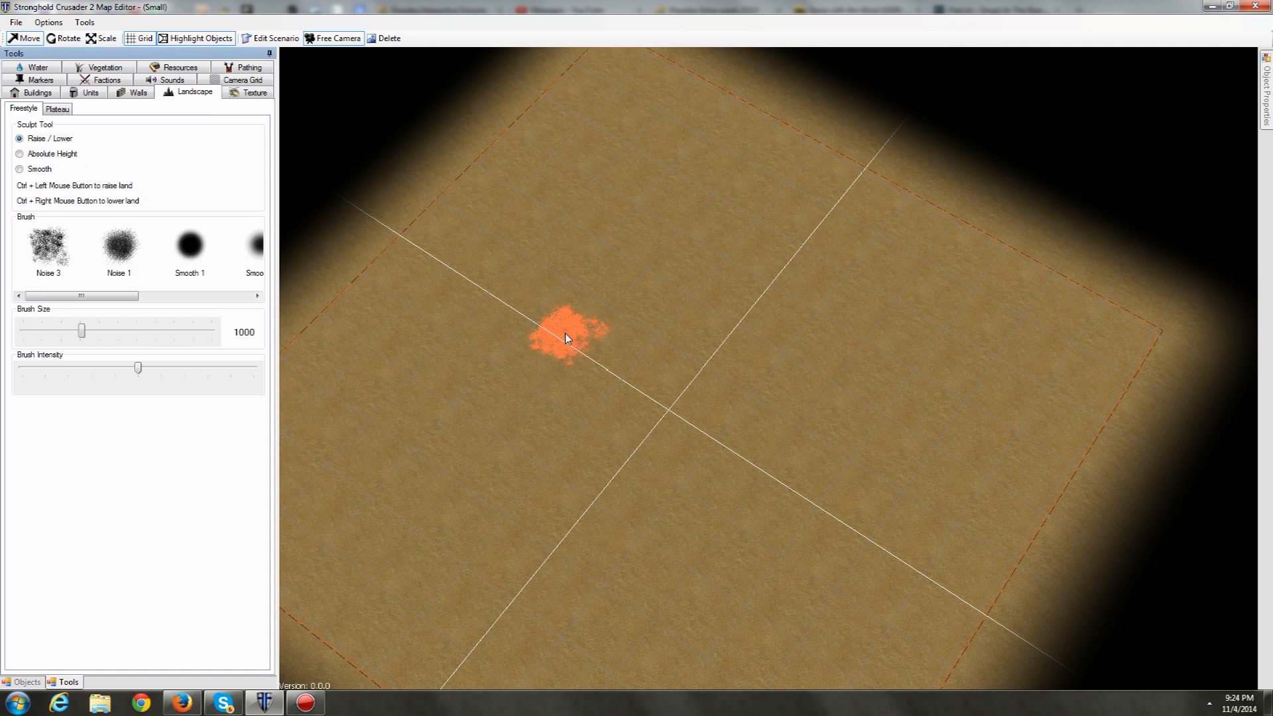
middle_drag(619, 271, 590, 301)
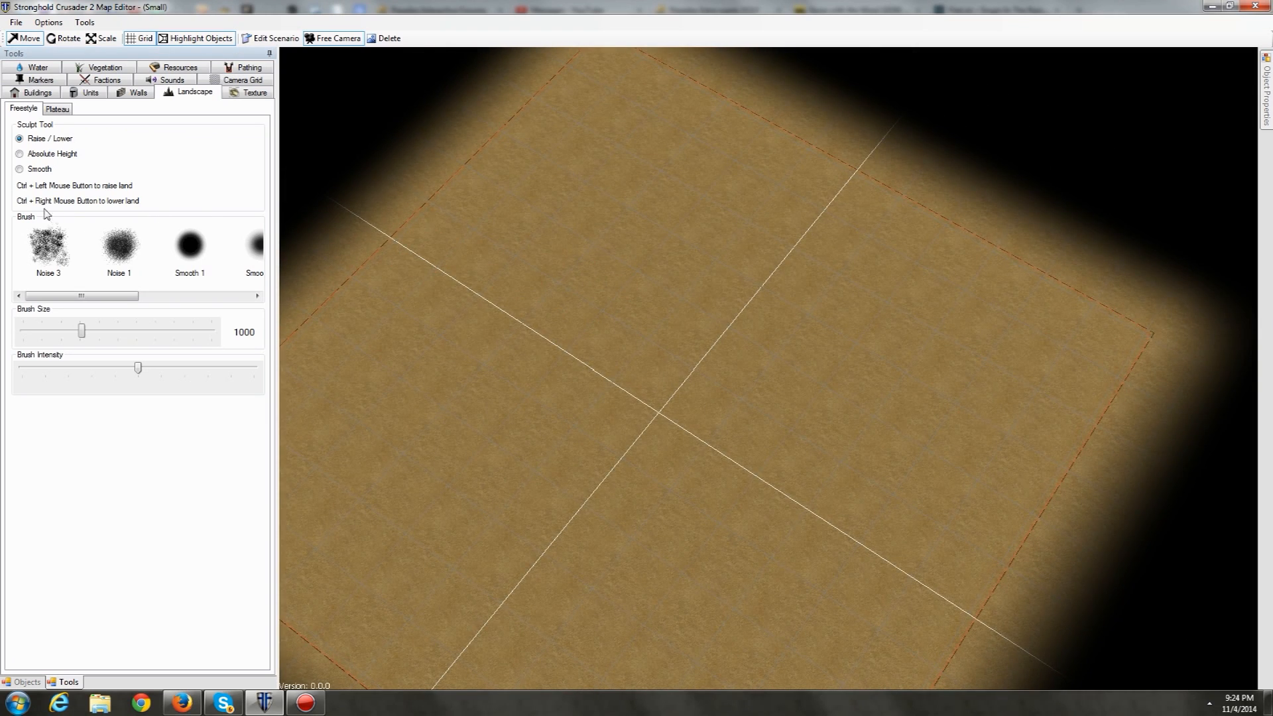
click(119, 245)
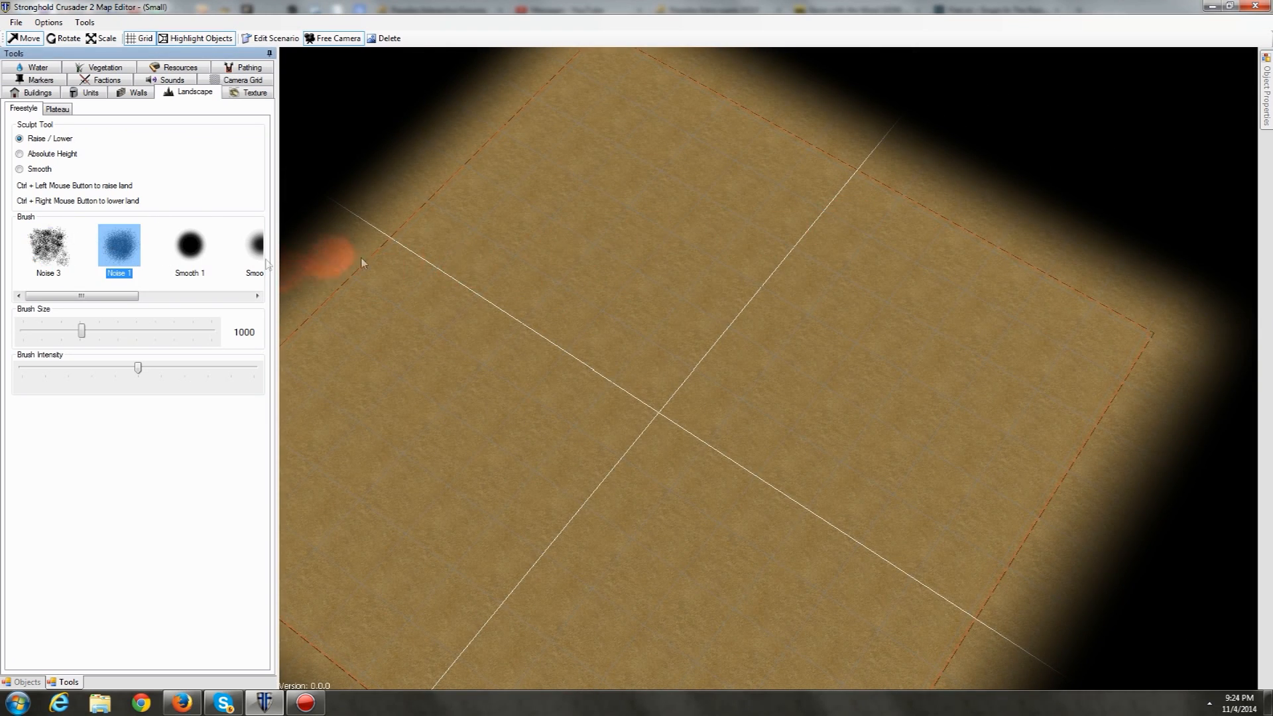
mouse_move(640, 259)
middle_down()
mouse_move(555, 163)
mouse_move(665, 219)
mouse_move(610, 210)
mouse_move(683, 185)
mouse_move(705, 307)
mouse_move(630, 239)
mouse_move(612, 264)
mouse_move(647, 260)
mouse_move(625, 259)
mouse_move(644, 278)
mouse_move(631, 272)
mouse_move(646, 272)
mouse_move(676, 219)
mouse_move(705, 233)
mouse_move(602, 207)
mouse_move(537, 212)
mouse_move(560, 257)
middle_up()
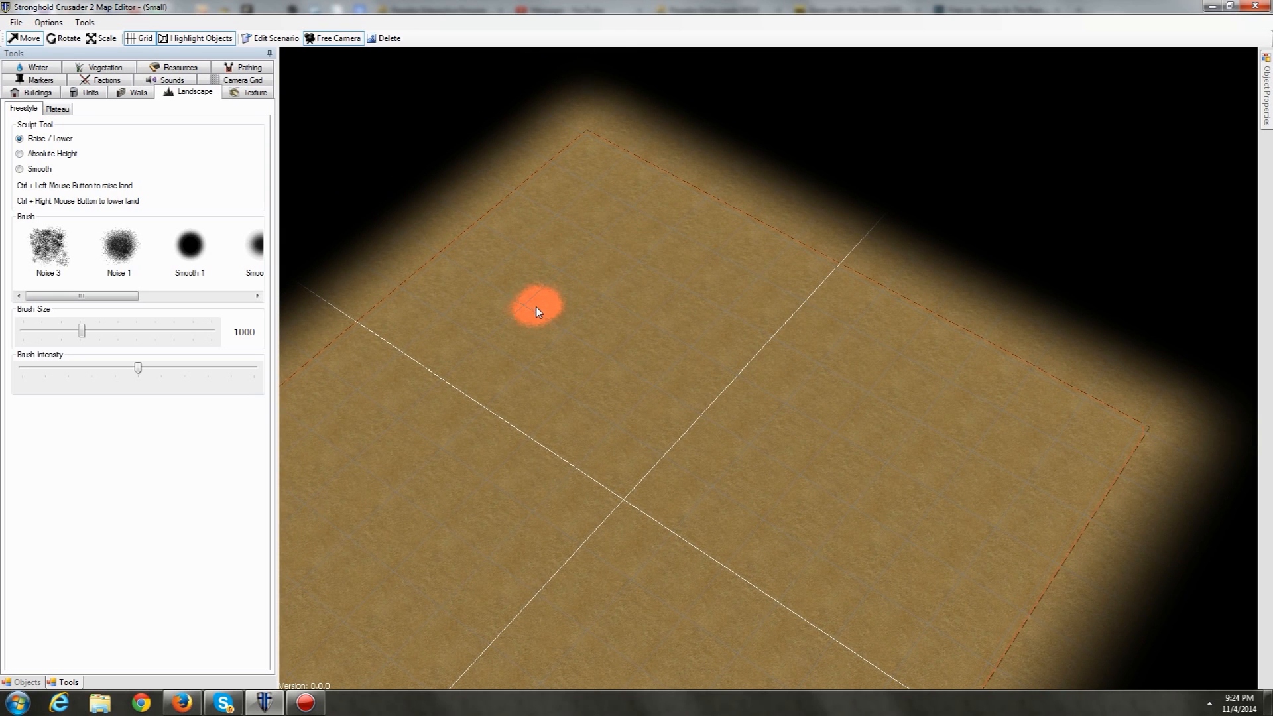
scroll(567, 298, up, 2)
scroll(567, 299, up, 1)
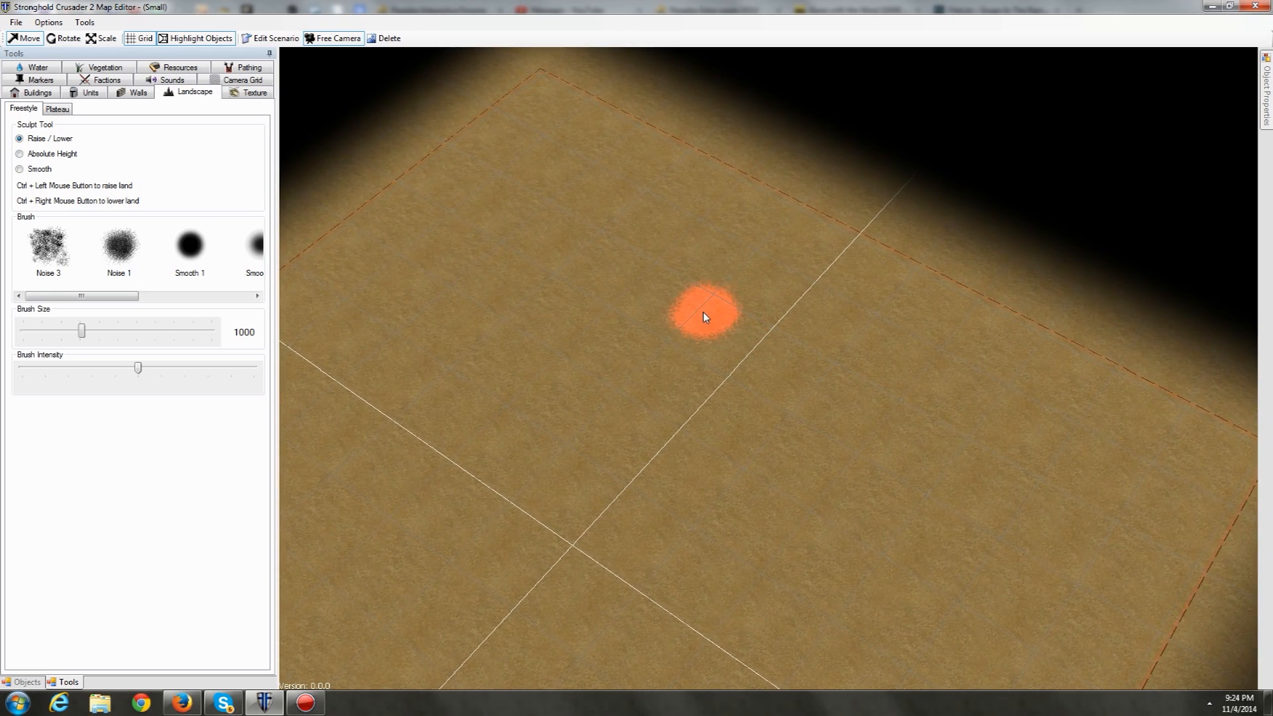
ctrl+click(700, 314)
mouse_move(718, 382)
mouse_down()
mouse_move(930, 474)
mouse_move(663, 360)
mouse_up()
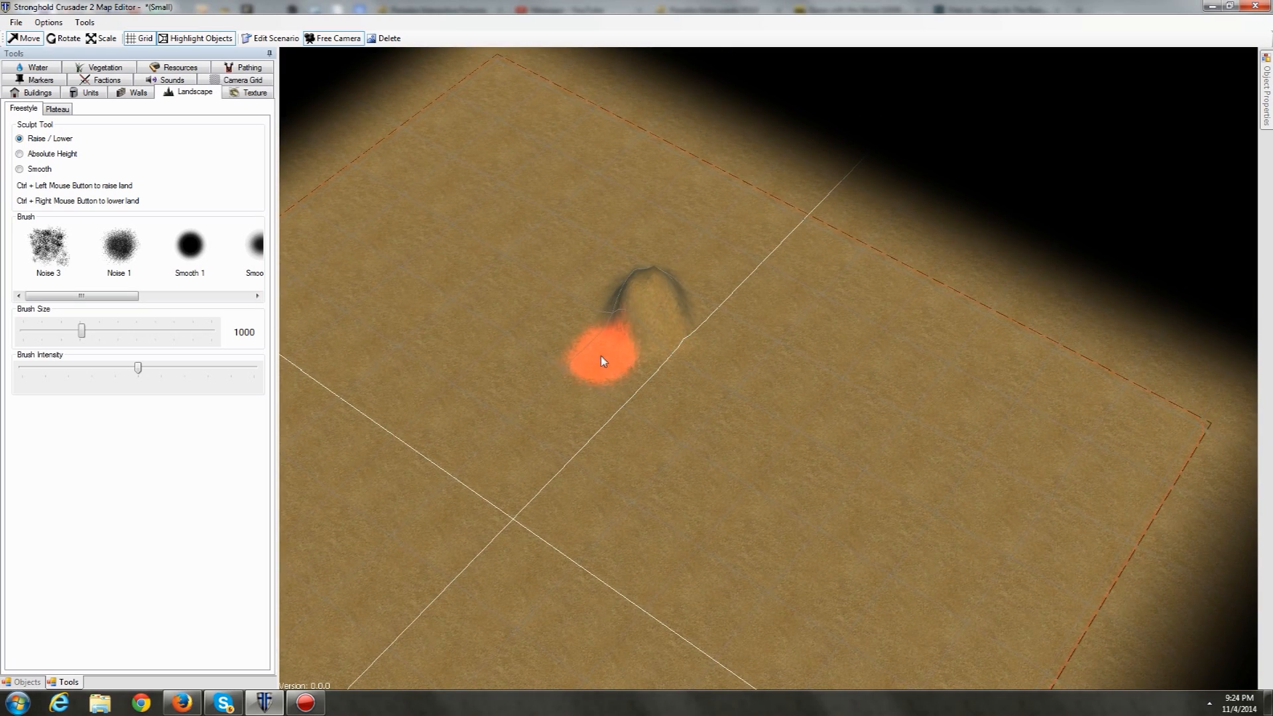
drag(585, 346, 691, 279)
Step: Raise a wide, low hill beside the small one using the Smooth 1 brush at size 3000 and low intensity
mouse_move(89, 296)
mouse_down()
mouse_move(159, 299)
mouse_move(92, 300)
mouse_up()
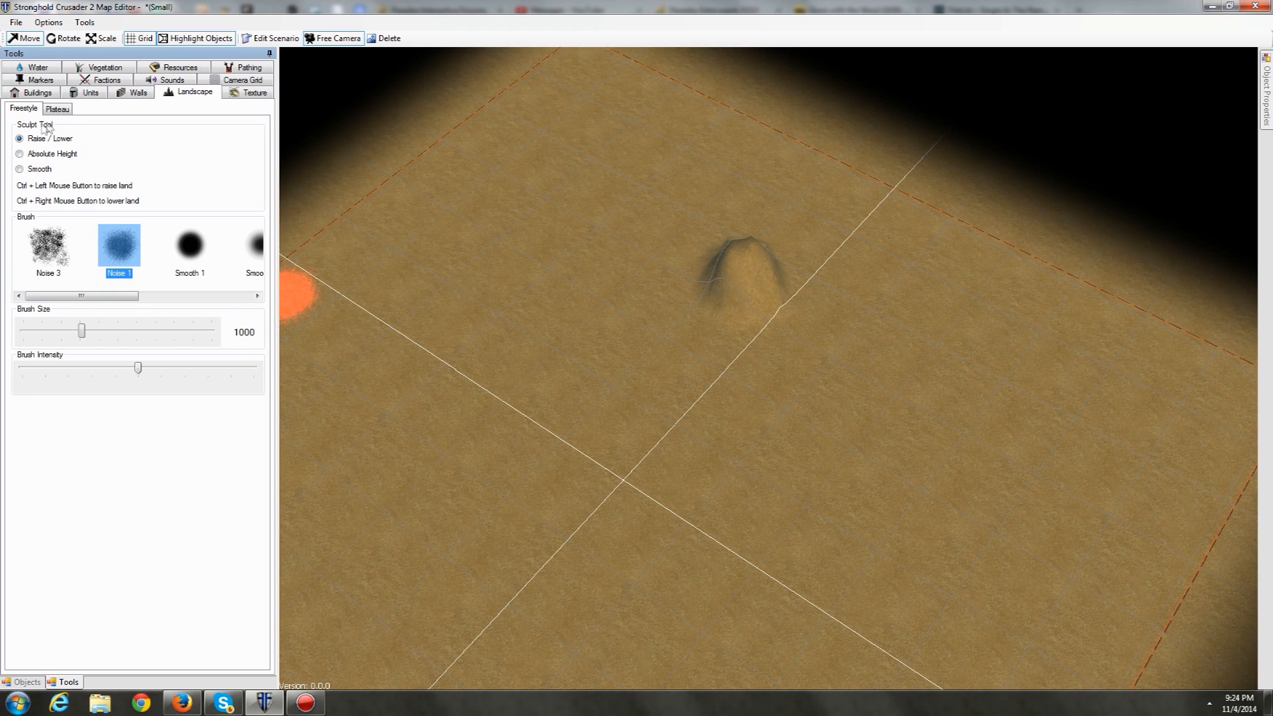
click(19, 154)
click(19, 140)
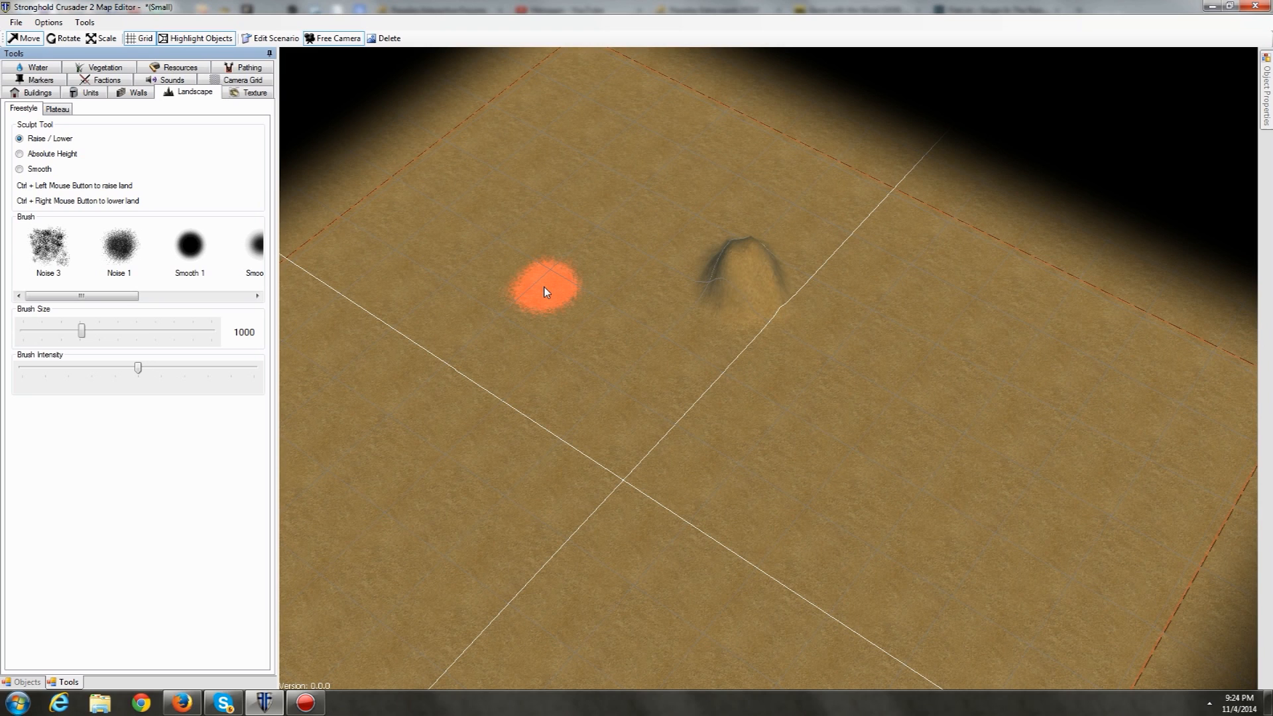
mouse_move(126, 296)
mouse_down()
mouse_move(181, 311)
mouse_move(98, 287)
mouse_up()
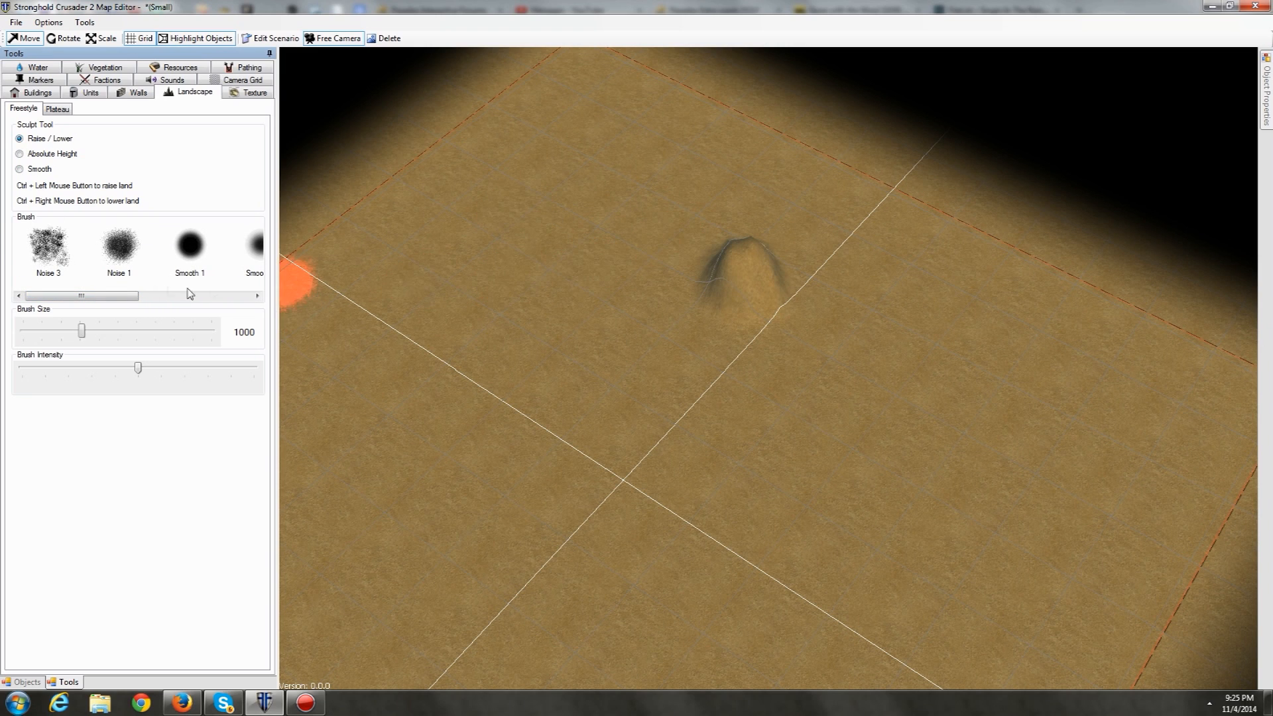
mouse_move(106, 296)
mouse_down()
mouse_move(199, 297)
mouse_move(78, 299)
mouse_up()
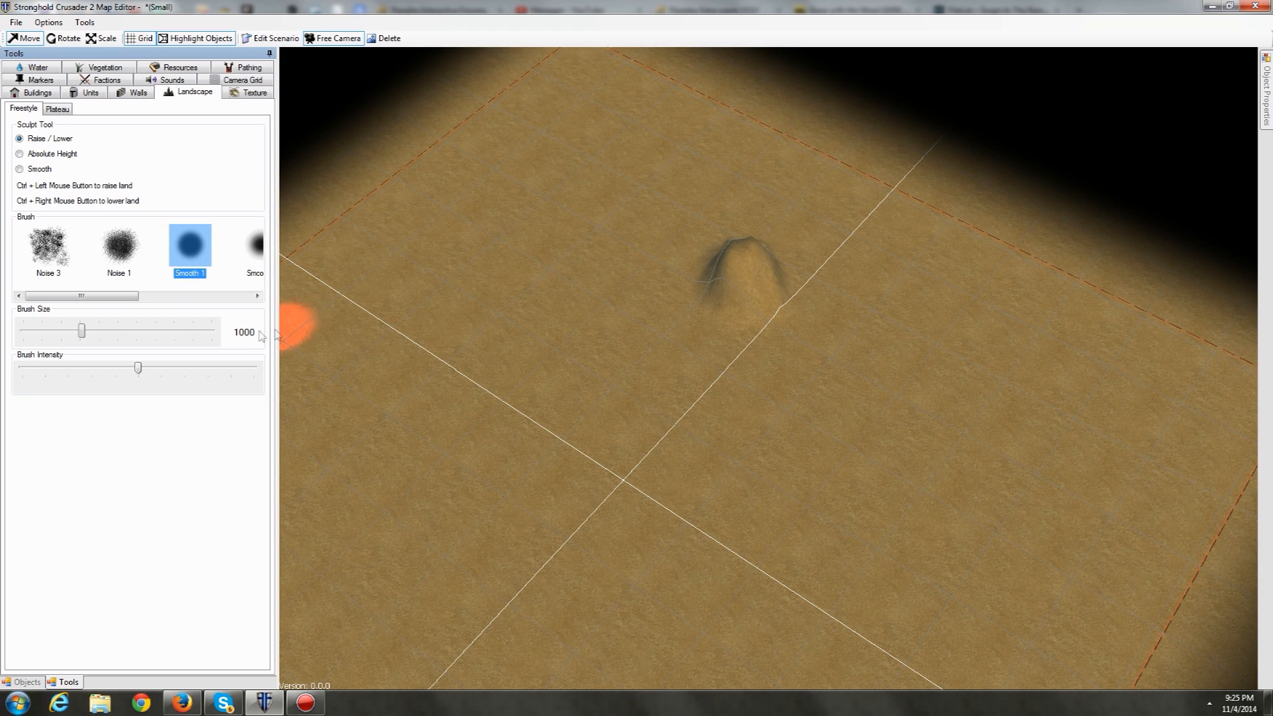
drag(88, 332, 211, 331)
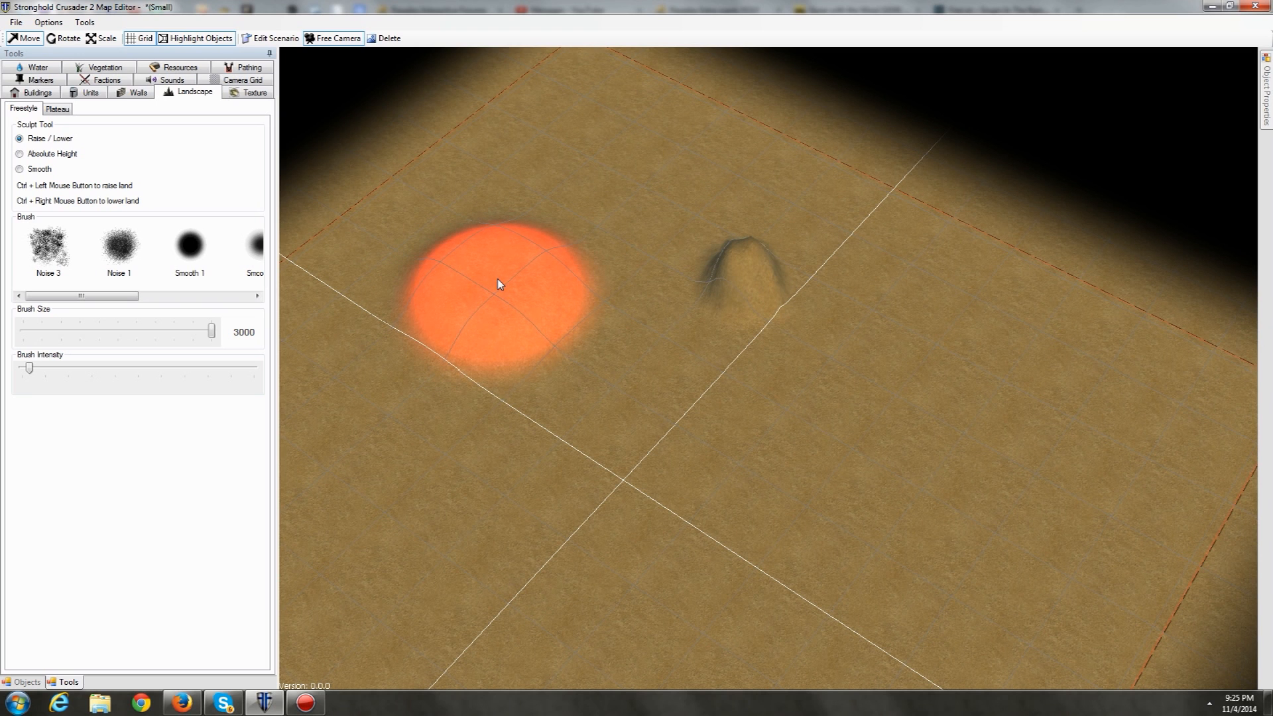
mouse_move(599, 337)
middle_down()
mouse_move(785, 361)
mouse_move(729, 315)
mouse_move(706, 322)
mouse_move(658, 305)
middle_up()
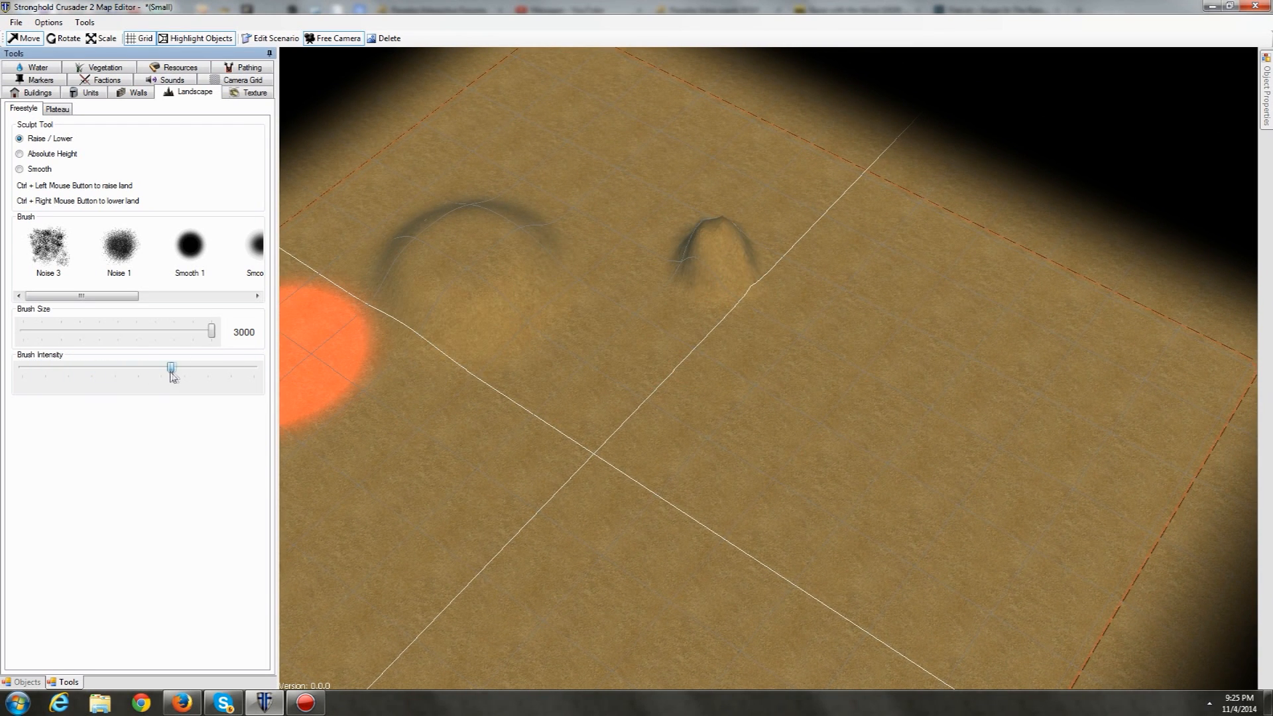
Step: Set the brush intensity to maximum and raise a taller, wide hill over the grid line in front of the small hill
drag(250, 378, 254, 369)
ctrl+click(690, 369)
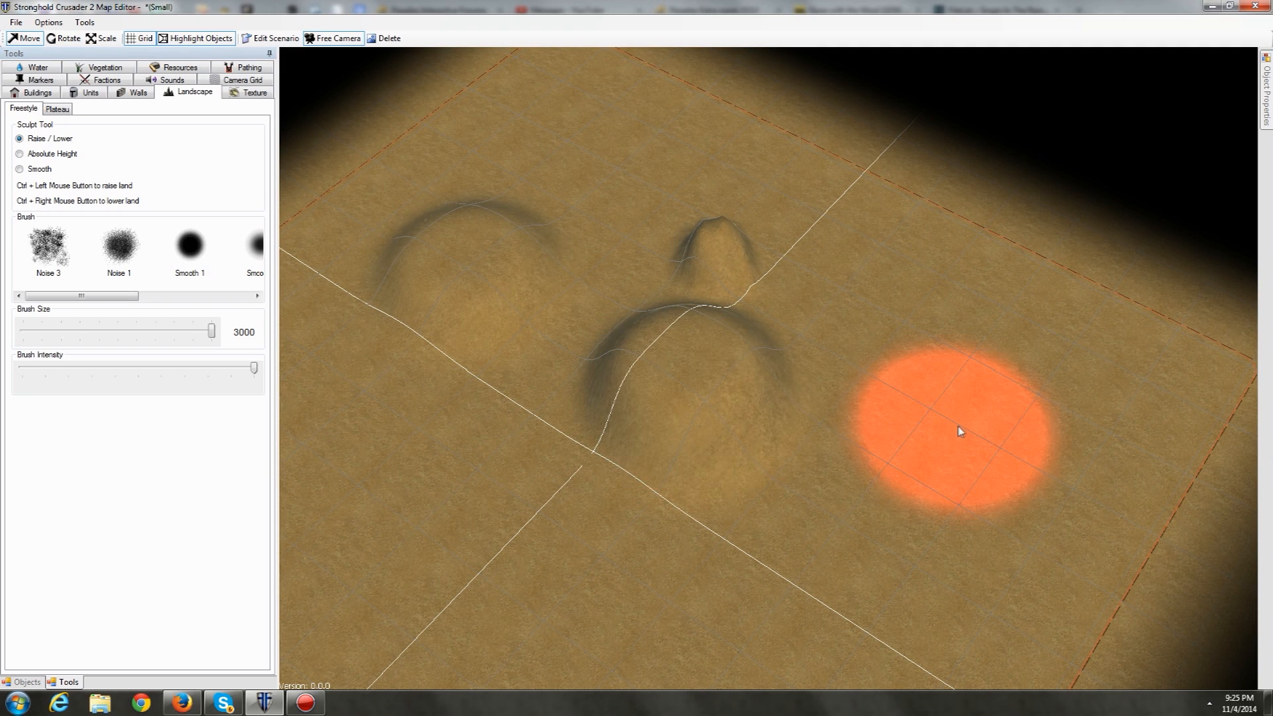
middle_drag(570, 402, 663, 412)
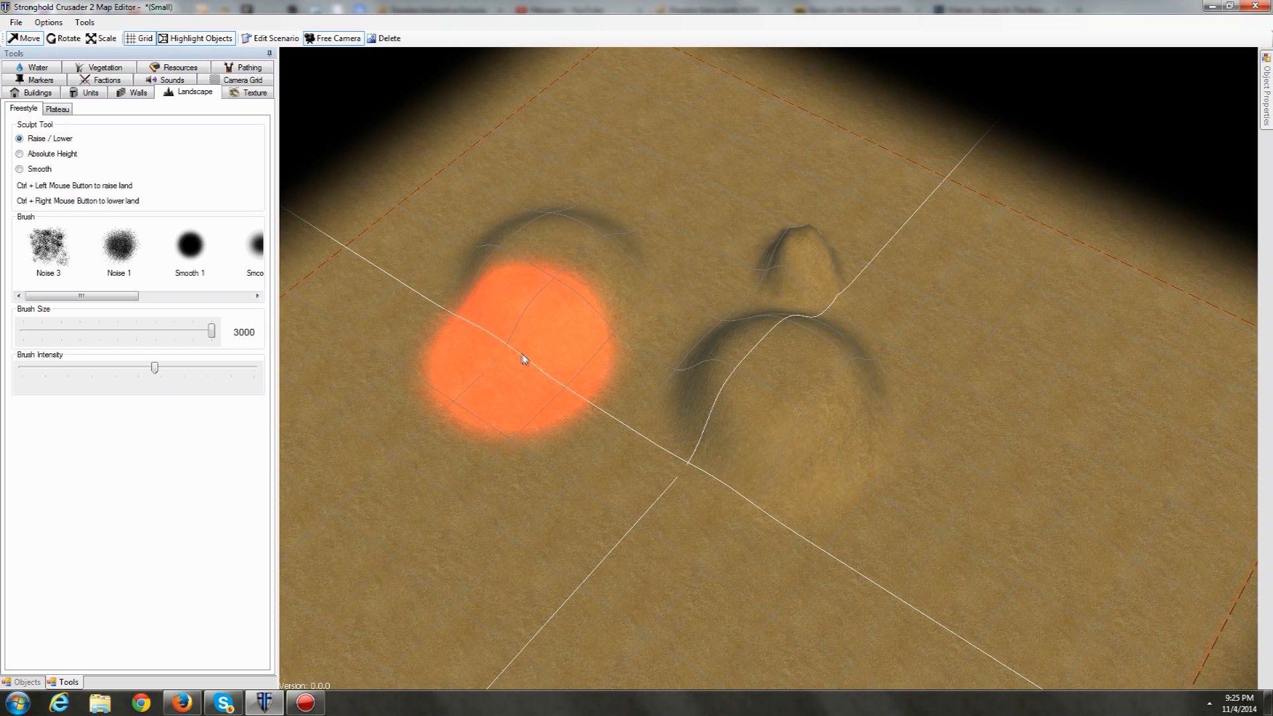
Step: Sample the tall hill's height with the Absolute Height tool and paint it around the hill to form a wide flat plateau
middle_drag(525, 362, 489, 327)
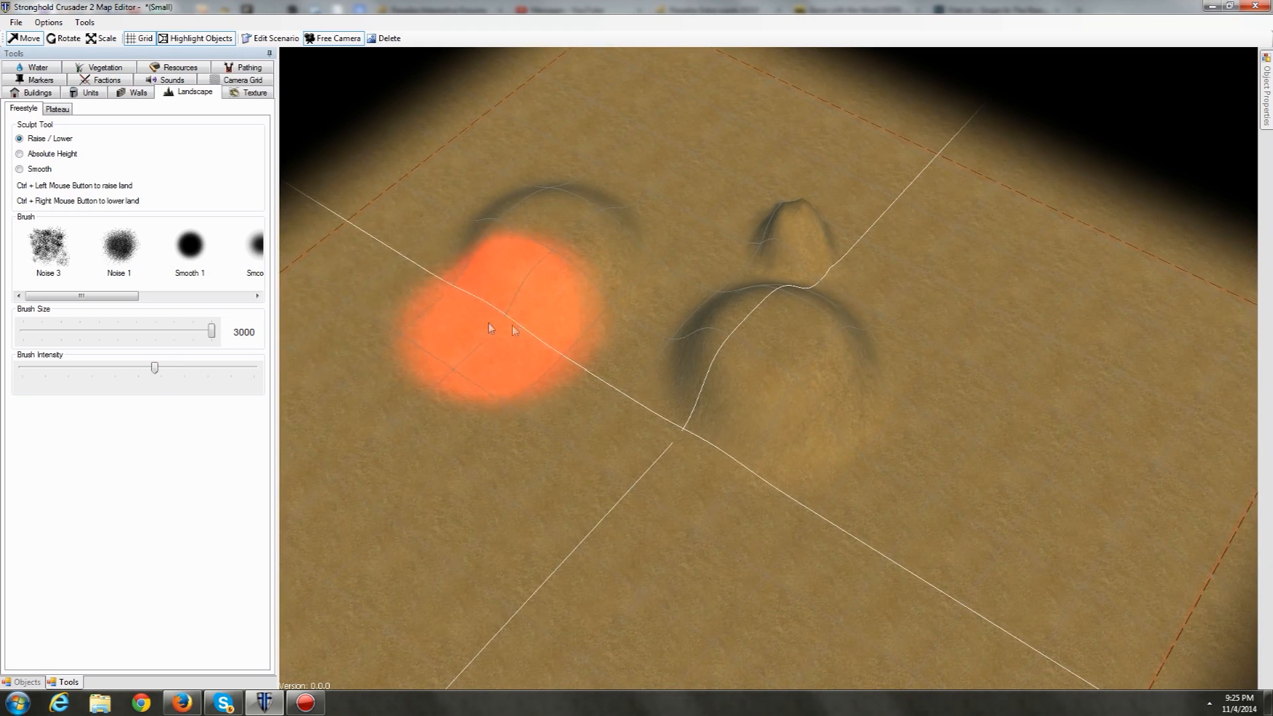
click(19, 154)
mouse_move(472, 328)
middle_down()
mouse_move(428, 288)
mouse_move(523, 321)
middle_up()
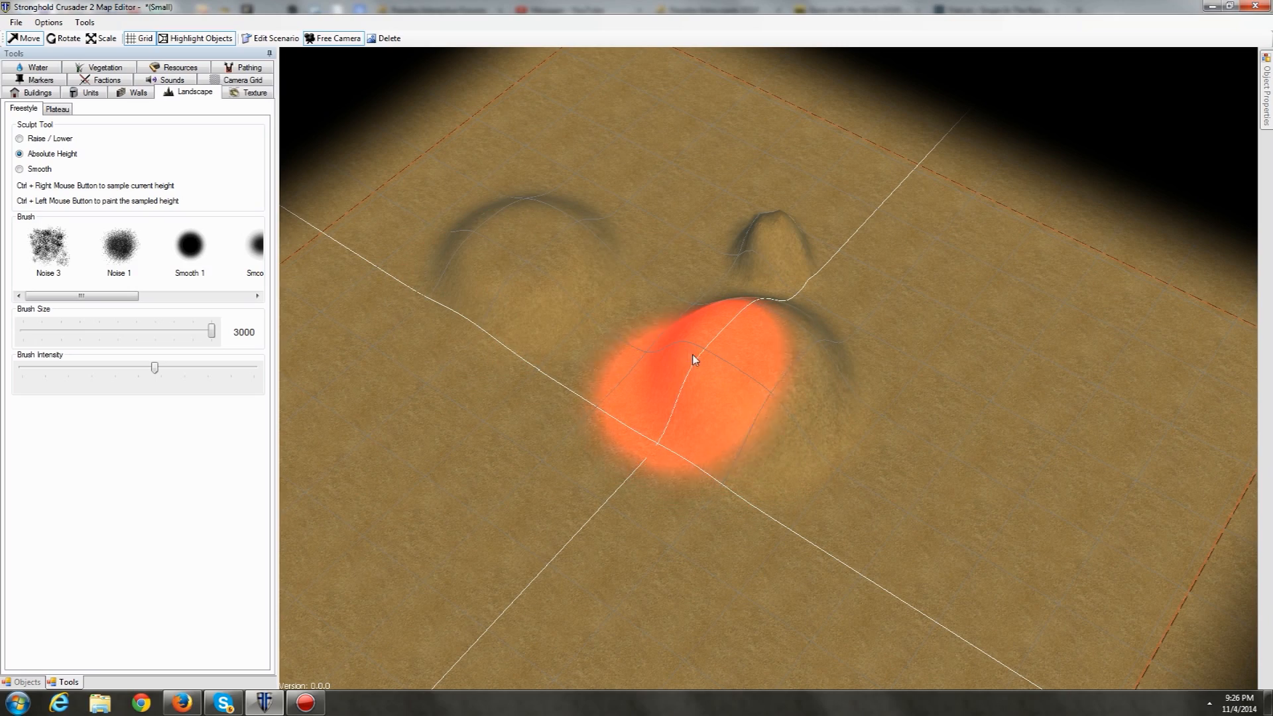
scroll(694, 359, up, 6)
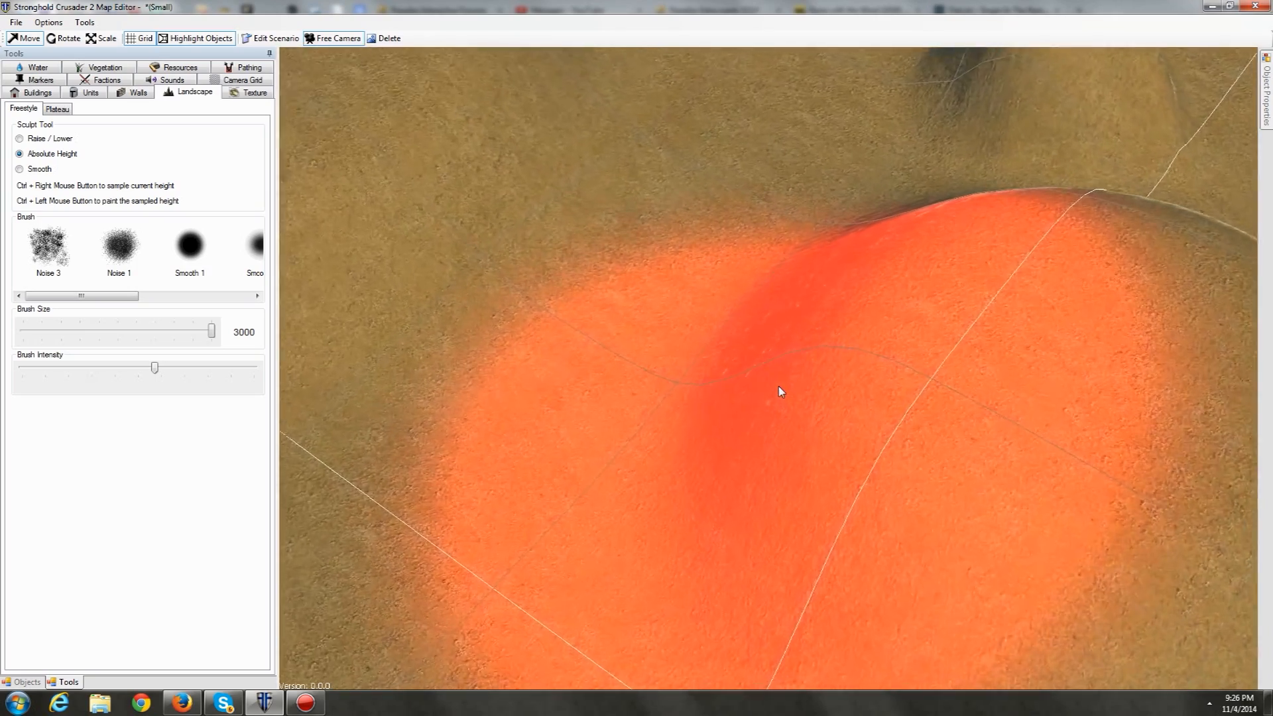
scroll(713, 369, down, 5)
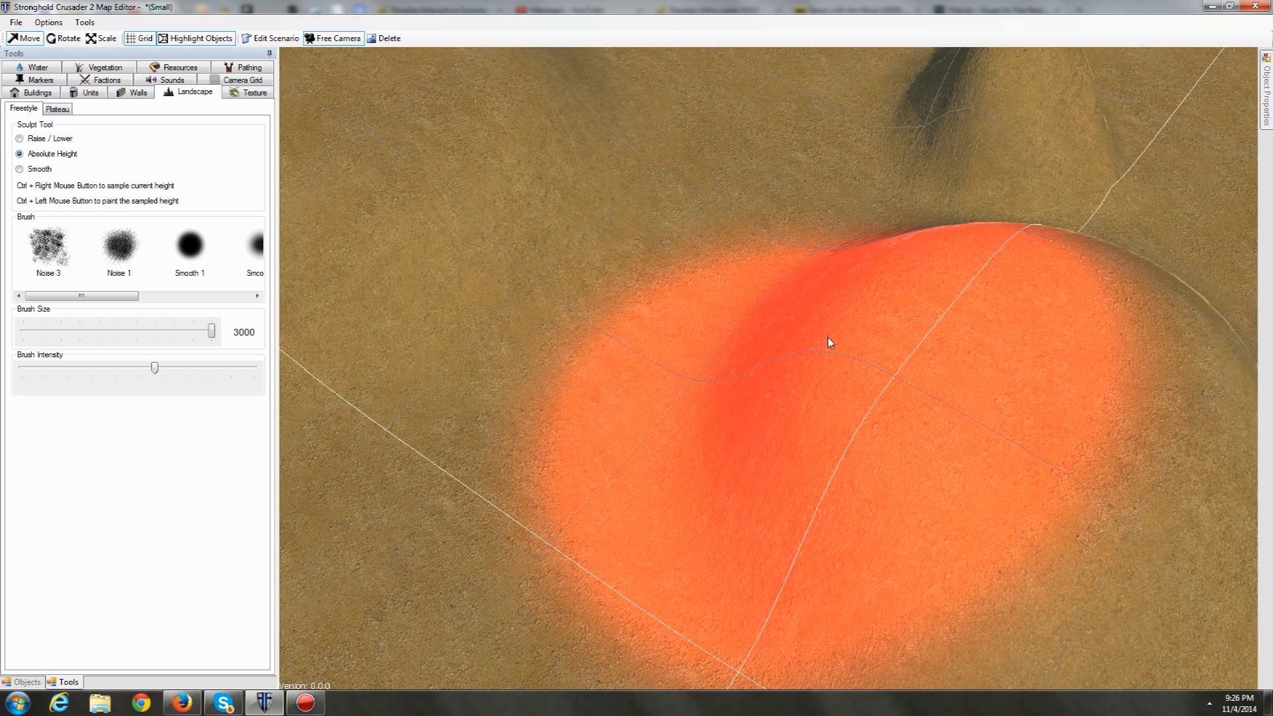
middle_drag(877, 342, 708, 243)
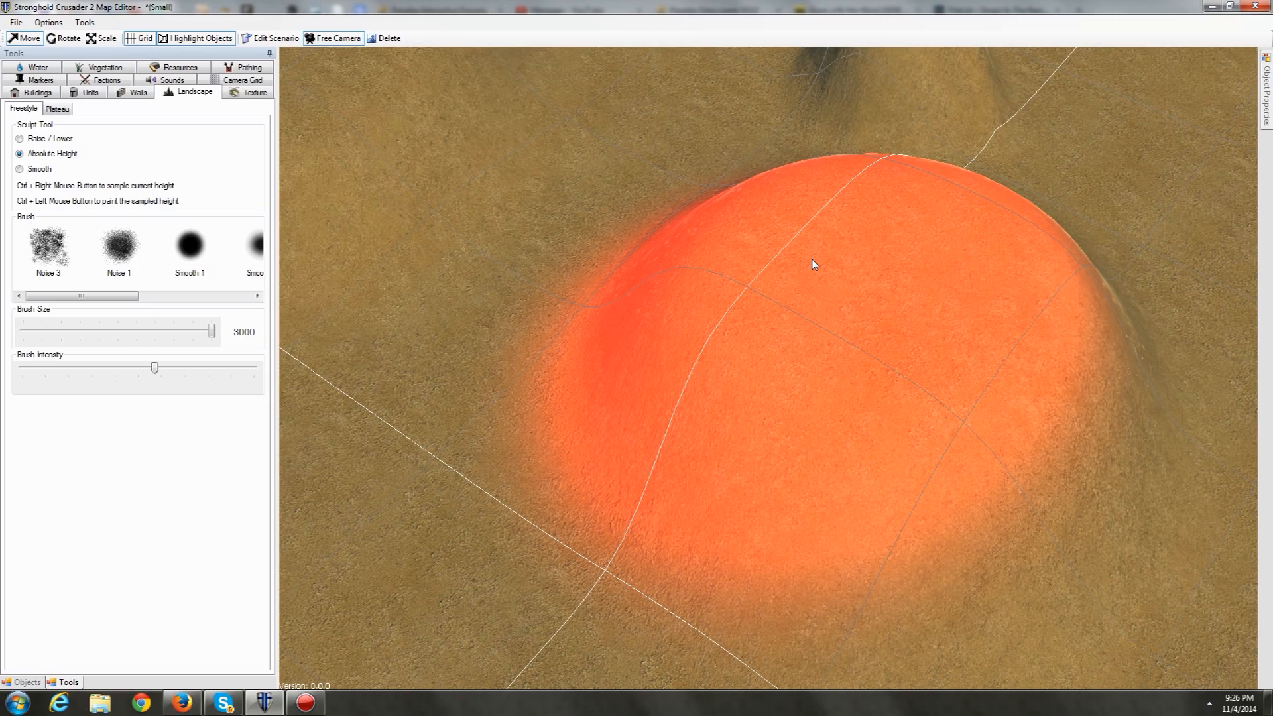
mouse_move(813, 264)
mouse_down()
mouse_move(856, 261)
mouse_move(817, 282)
mouse_up()
mouse_move(830, 345)
mouse_down()
mouse_move(863, 367)
mouse_move(968, 315)
mouse_move(872, 262)
mouse_move(878, 333)
mouse_move(834, 248)
mouse_move(807, 314)
mouse_move(877, 309)
mouse_up()
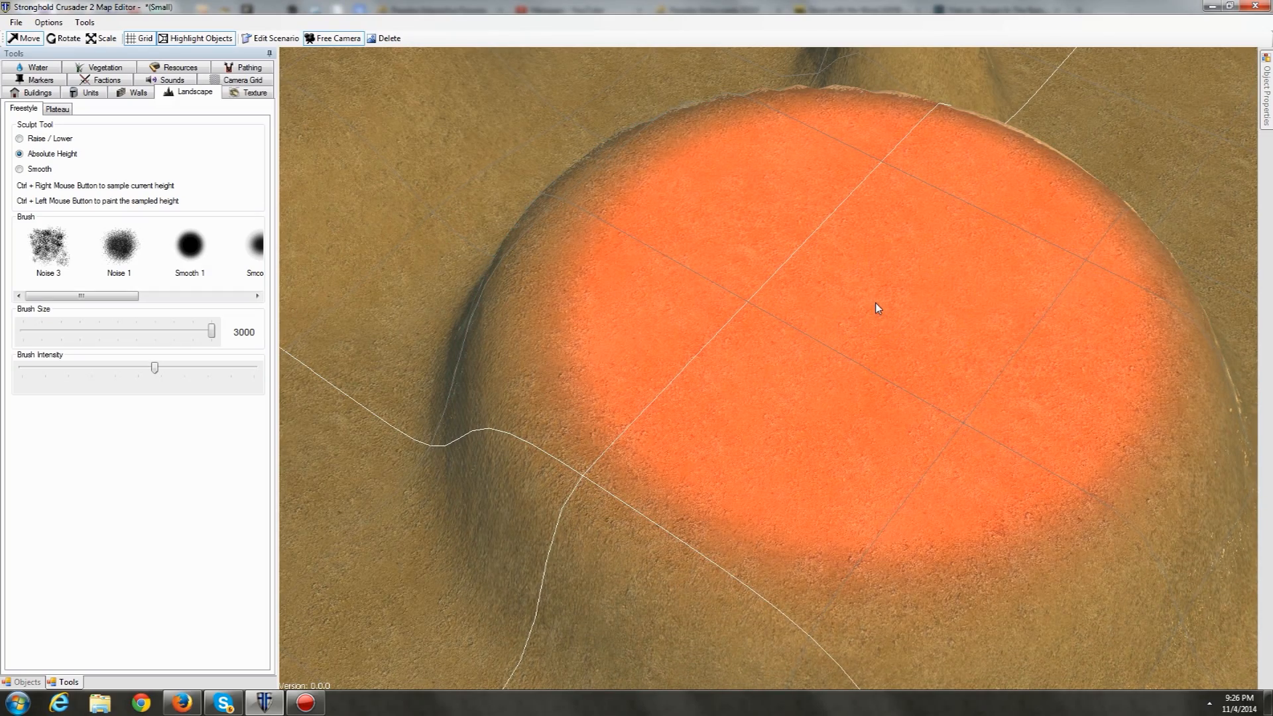
mouse_move(875, 302)
right_down()
mouse_move(879, 324)
mouse_move(858, 323)
right_up()
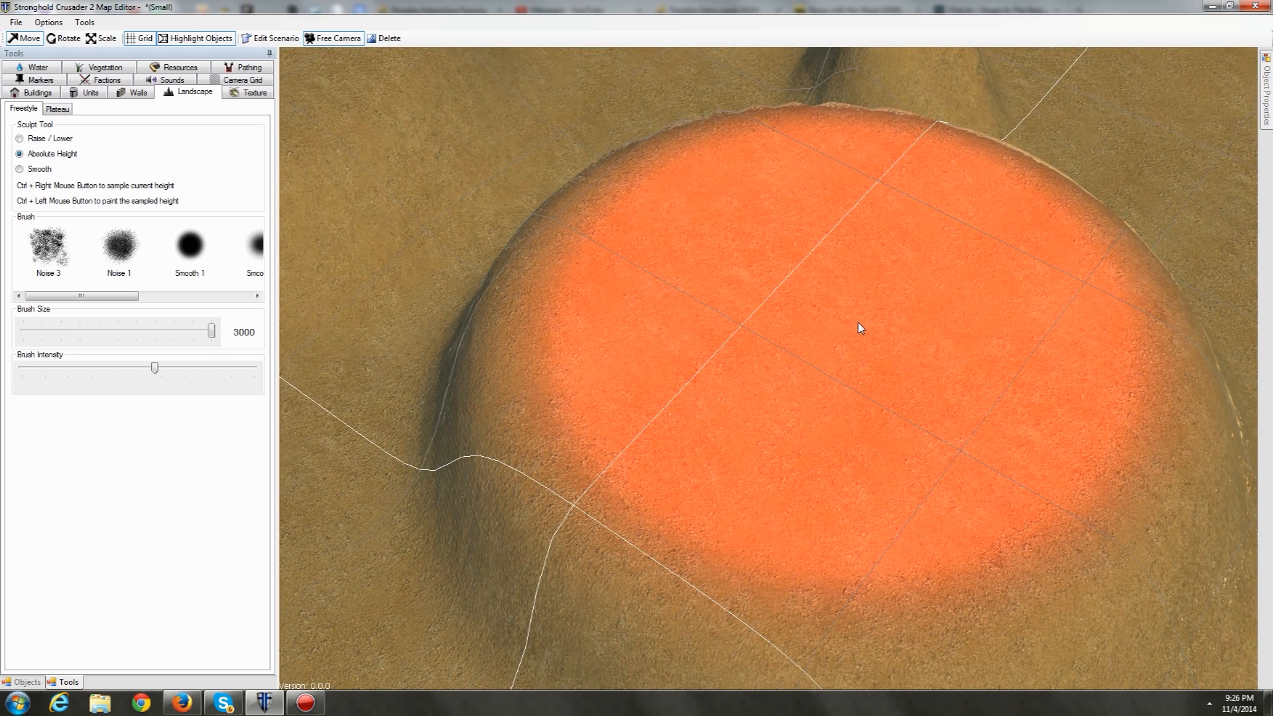
Step: Sample the flat ground's height with the Absolute Height tool and paint it across the wide plateau to level it
mouse_move(841, 319)
right_down()
mouse_move(924, 341)
mouse_move(957, 331)
right_up()
mouse_move(842, 299)
right_down()
mouse_move(865, 228)
mouse_move(852, 213)
mouse_move(825, 236)
mouse_move(778, 243)
mouse_move(634, 231)
mouse_move(758, 239)
mouse_move(719, 232)
mouse_move(739, 228)
mouse_move(781, 170)
mouse_move(605, 311)
right_up()
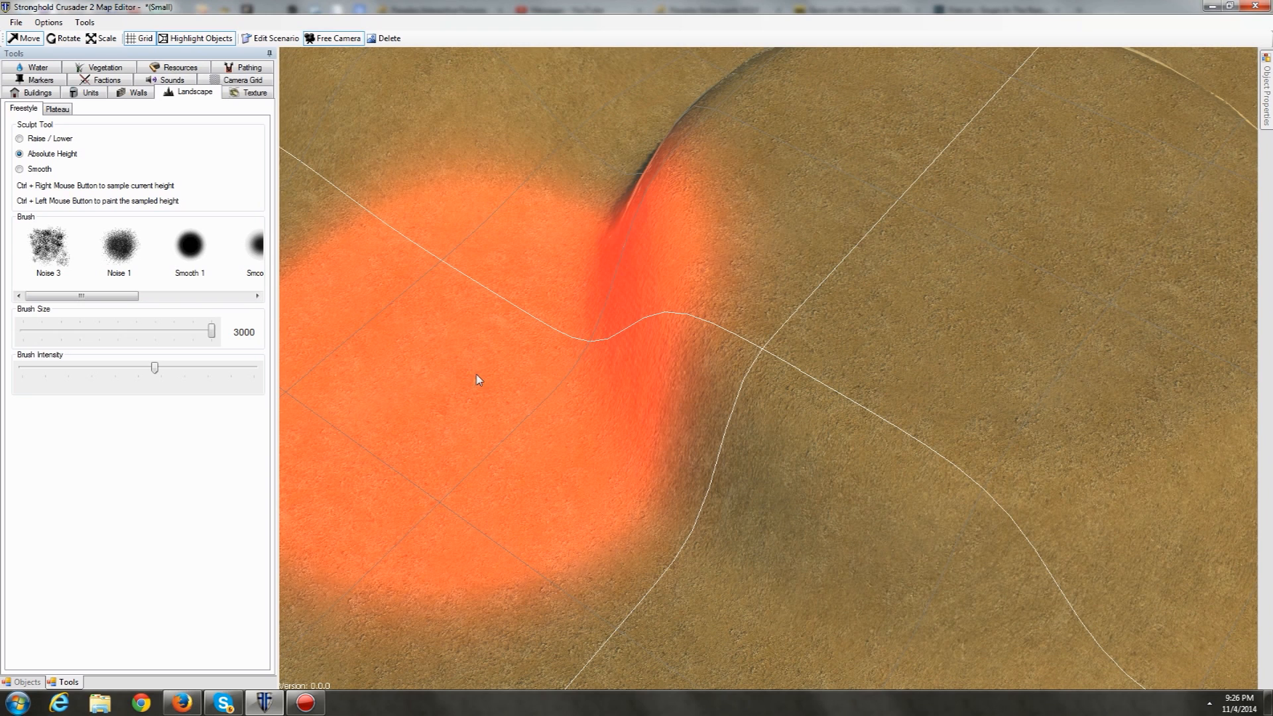
drag(427, 390, 426, 386)
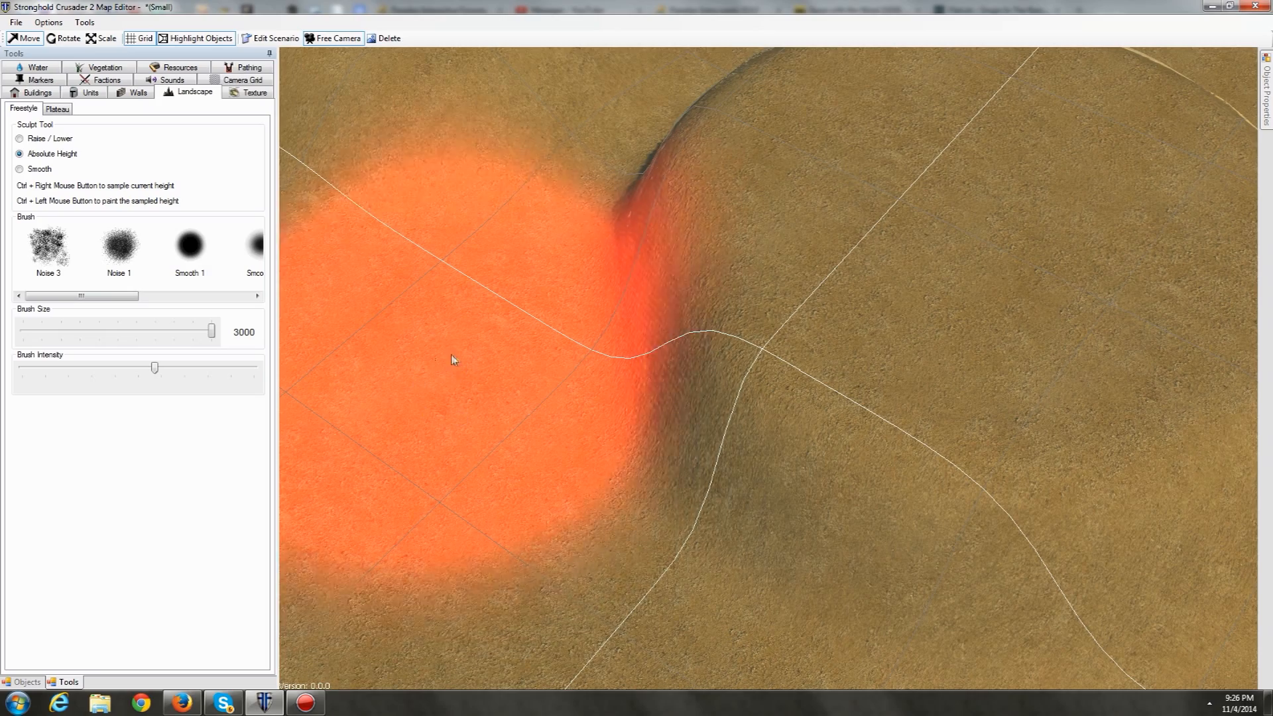
mouse_move(471, 372)
mouse_down()
mouse_move(577, 372)
mouse_move(961, 475)
mouse_move(753, 355)
mouse_move(796, 236)
mouse_move(840, 298)
mouse_up()
right_drag(841, 299, 514, 273)
mouse_move(513, 273)
ctrl+mouse_down()
mouse_move(980, 456)
mouse_move(804, 193)
mouse_move(745, 255)
ctrl+mouse_up()
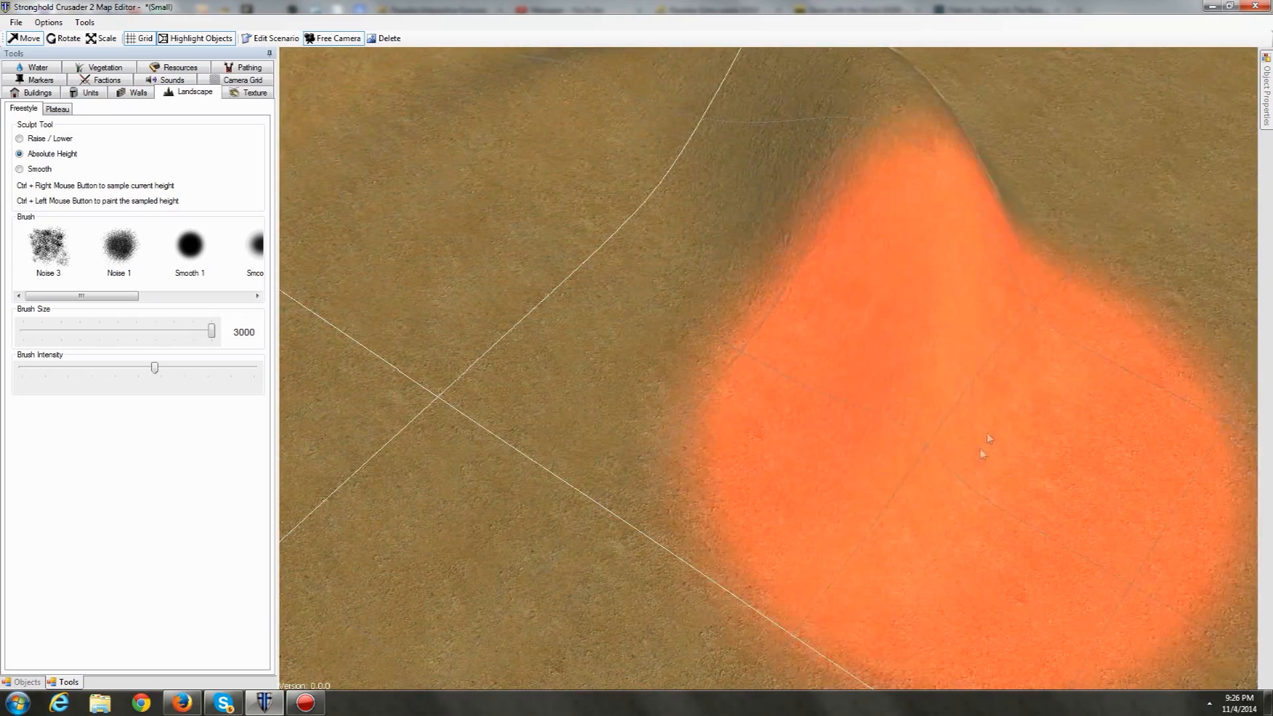
Step: Flatten the small hill, set the brush intensity to maximum, and level the remaining wide hill to ground height
scroll(746, 254, down, 10)
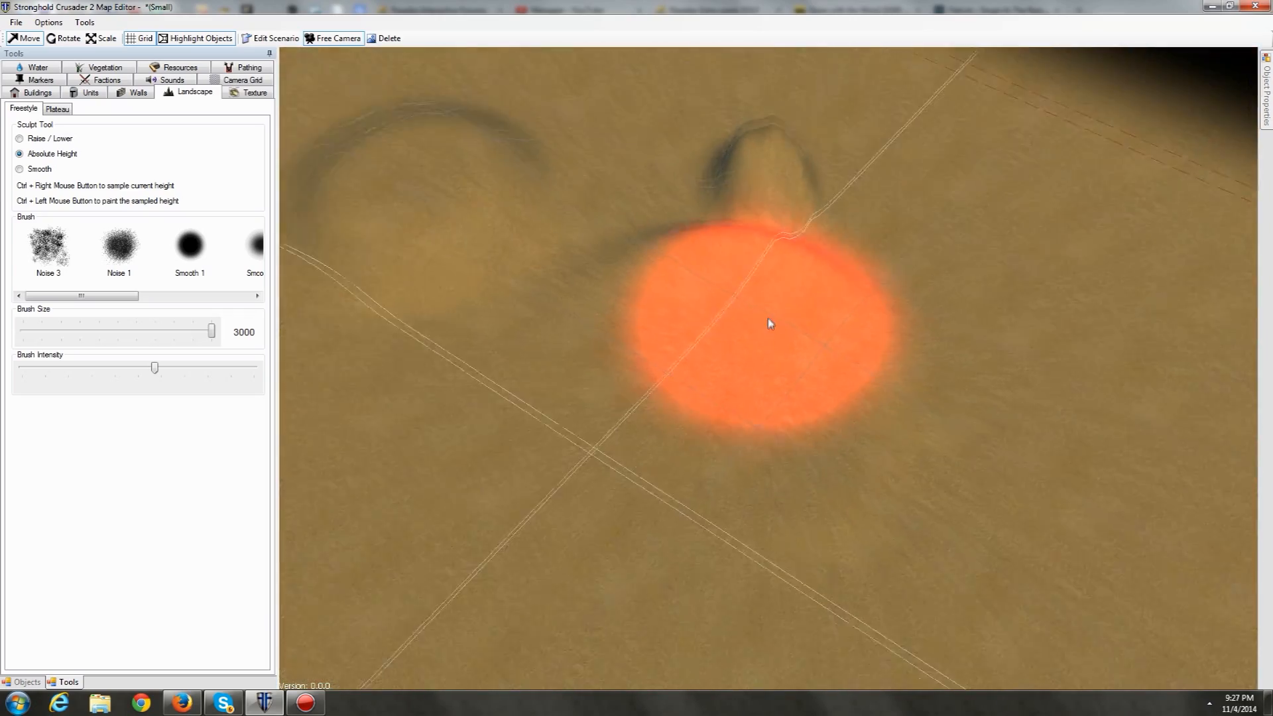
mouse_move(697, 291)
ctrl+mouse_down()
mouse_move(817, 257)
mouse_move(758, 263)
ctrl+mouse_up()
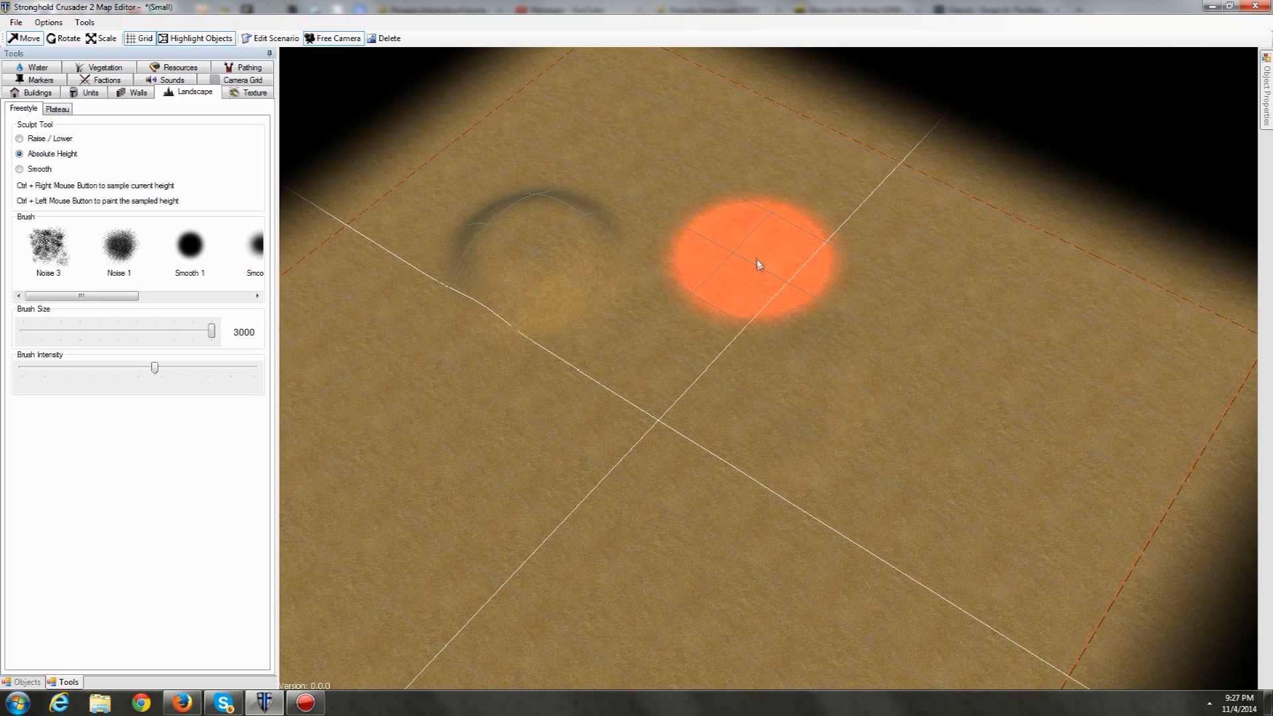
drag(154, 373, 255, 373)
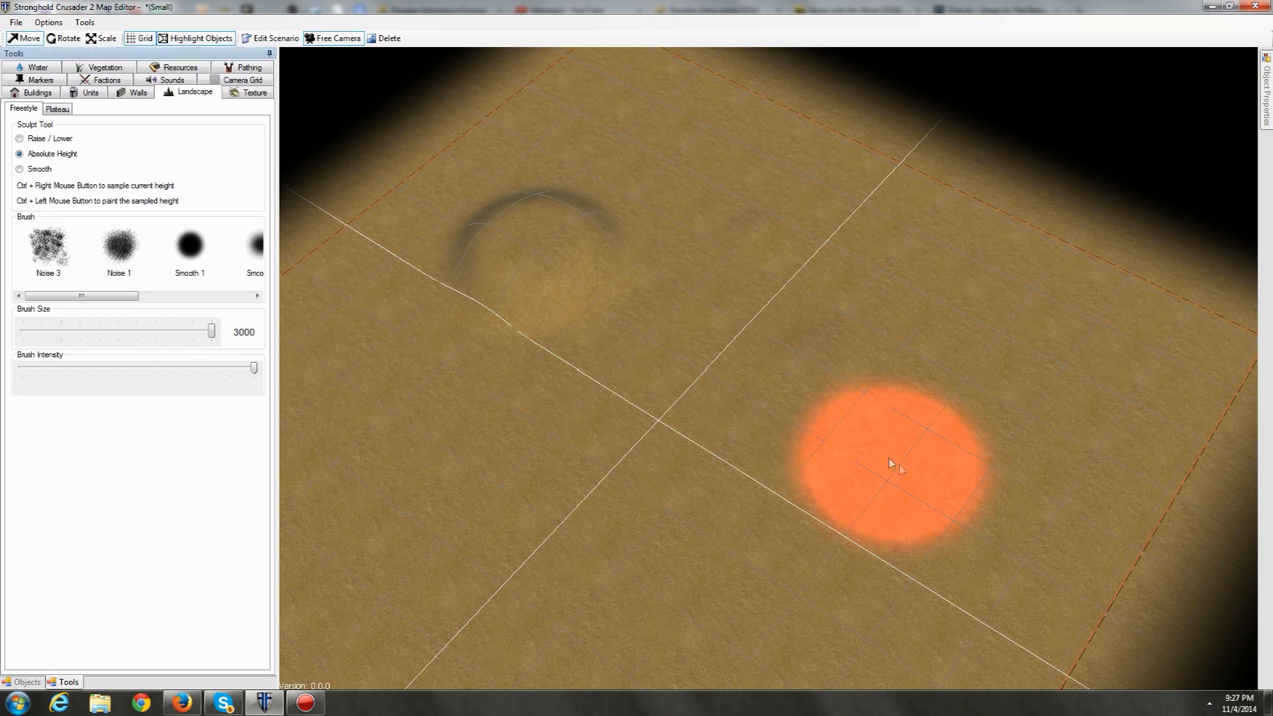
mouse_move(745, 185)
ctrl+mouse_down()
mouse_move(674, 147)
mouse_move(565, 202)
mouse_move(464, 193)
mouse_move(466, 249)
mouse_move(619, 207)
mouse_move(696, 236)
mouse_move(582, 335)
mouse_move(708, 401)
ctrl+mouse_up()
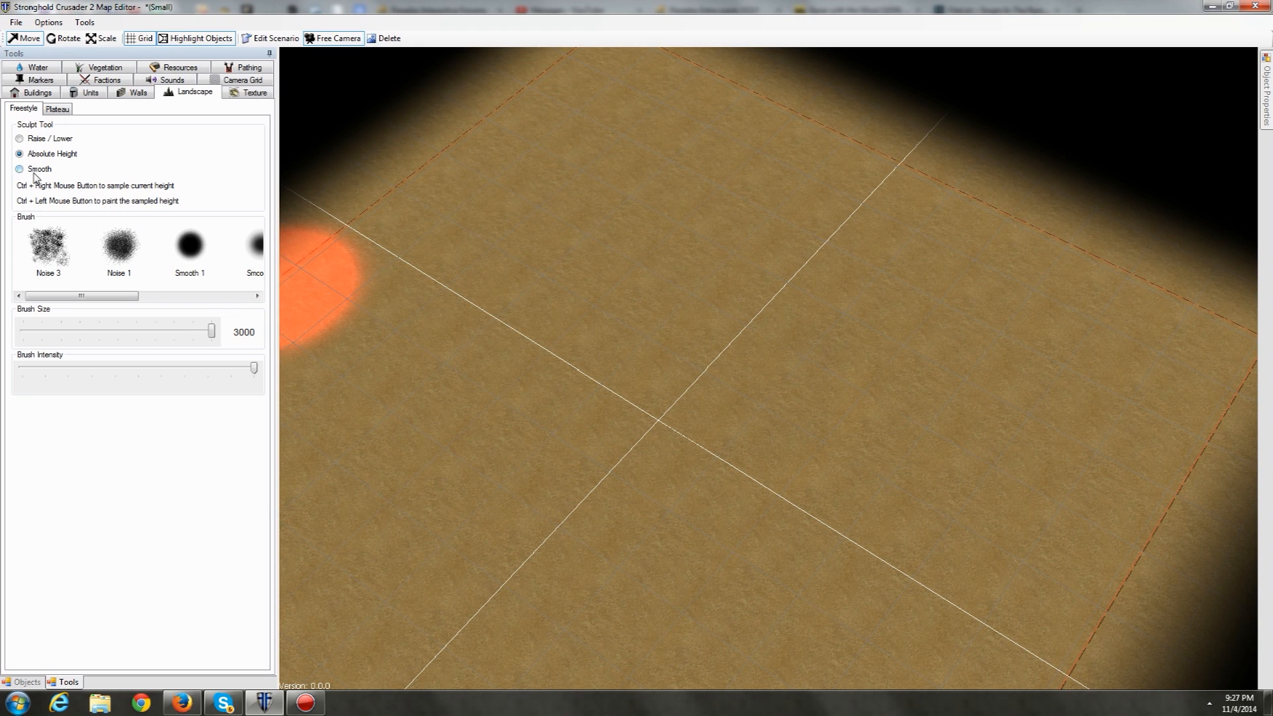
Step: Raise a new wide hill inside one grid quarter using the Raise / Lower tool at size 3000 and maximum intensity
key(a)
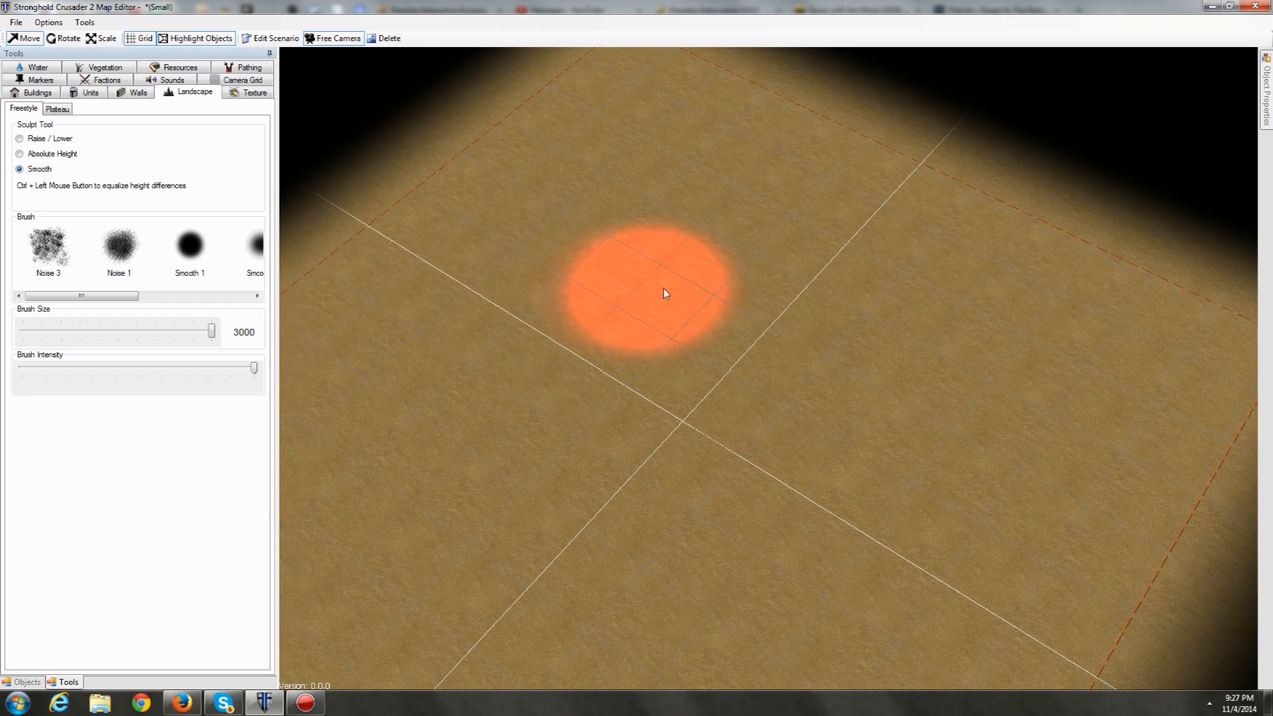
scroll(733, 288, up, 3)
key(w)
key(d)
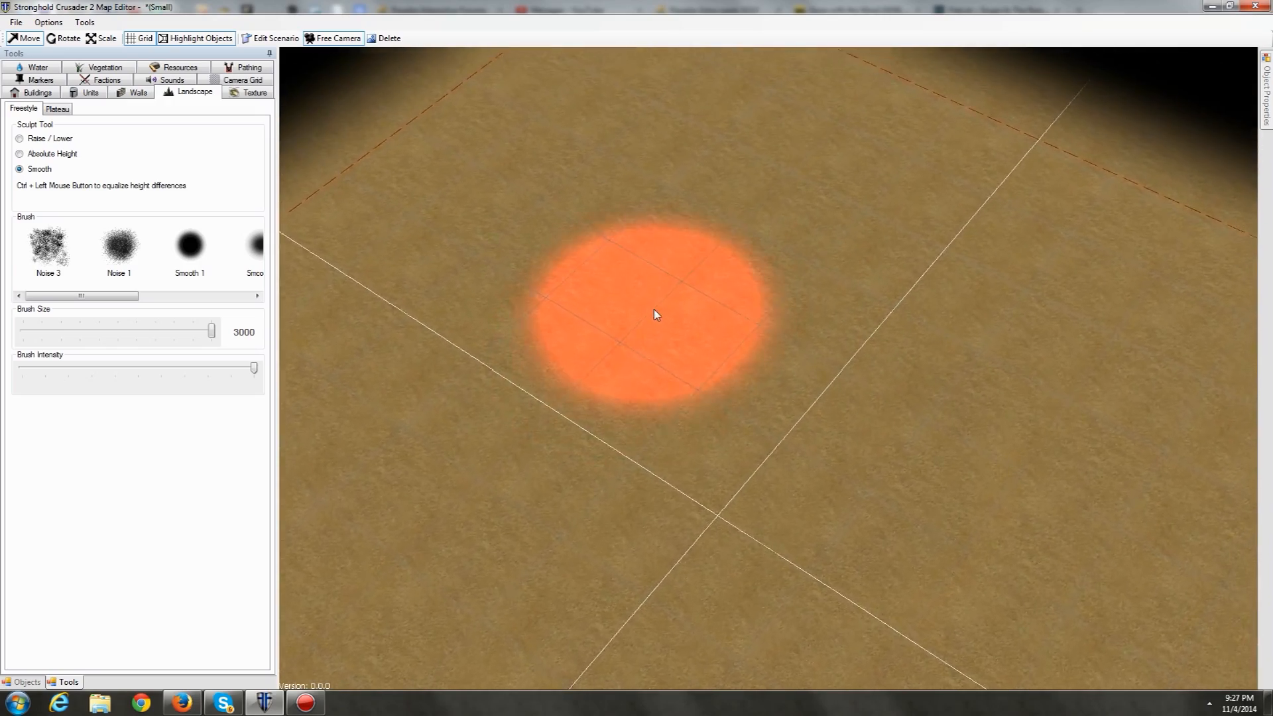
scroll(630, 292, up, 4)
key(a)
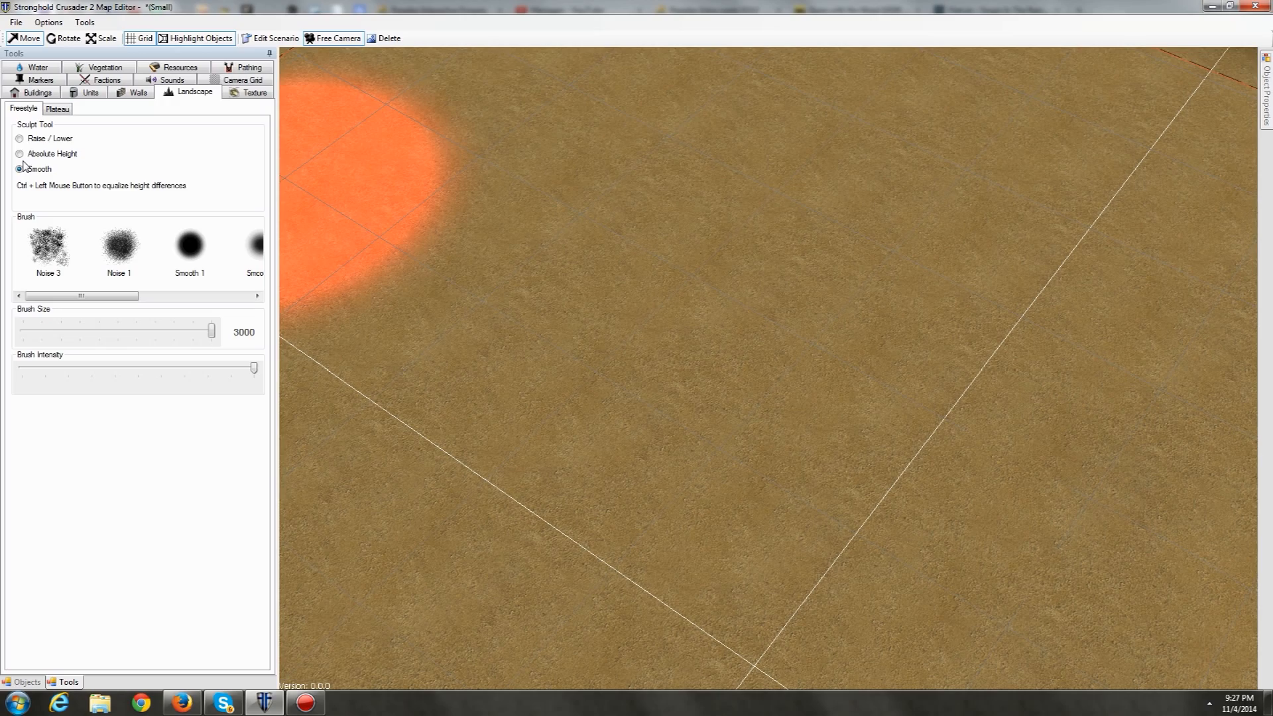
click(19, 139)
ctrl+click(620, 258)
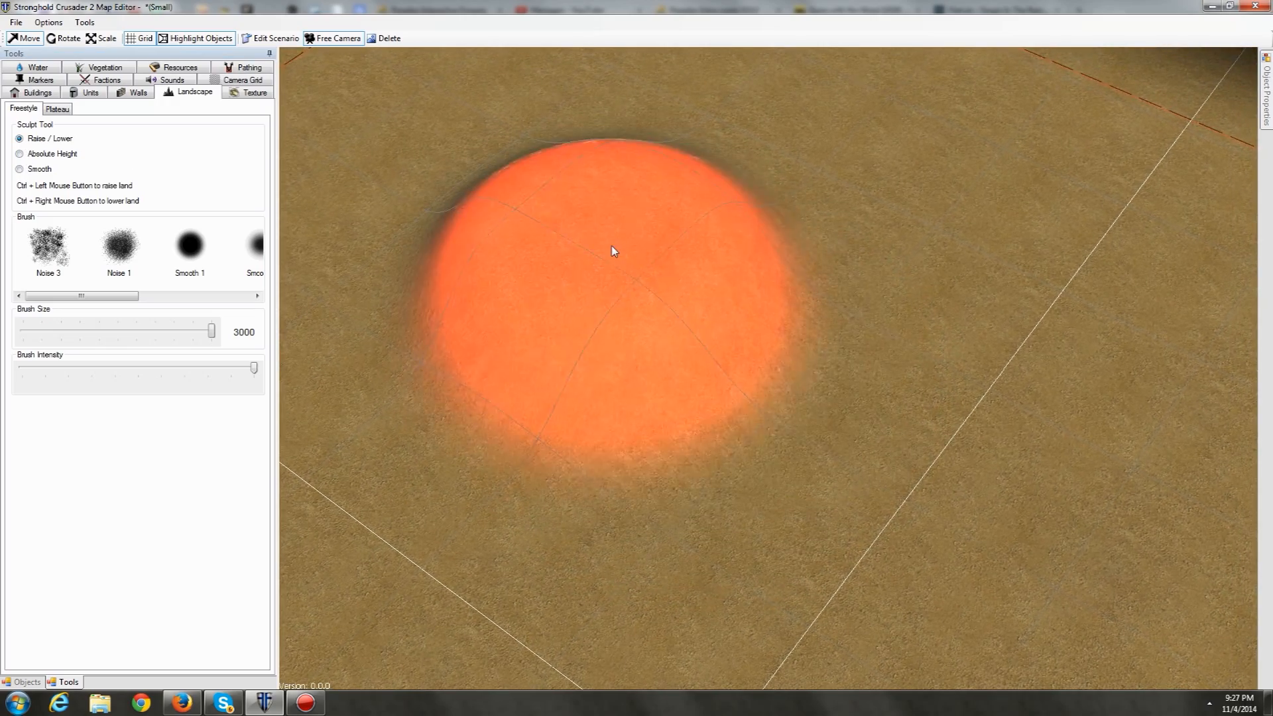
Step: Form steep cliffs along one side of the new hill using Absolute Height with the Circle brush at size 930
key(a)
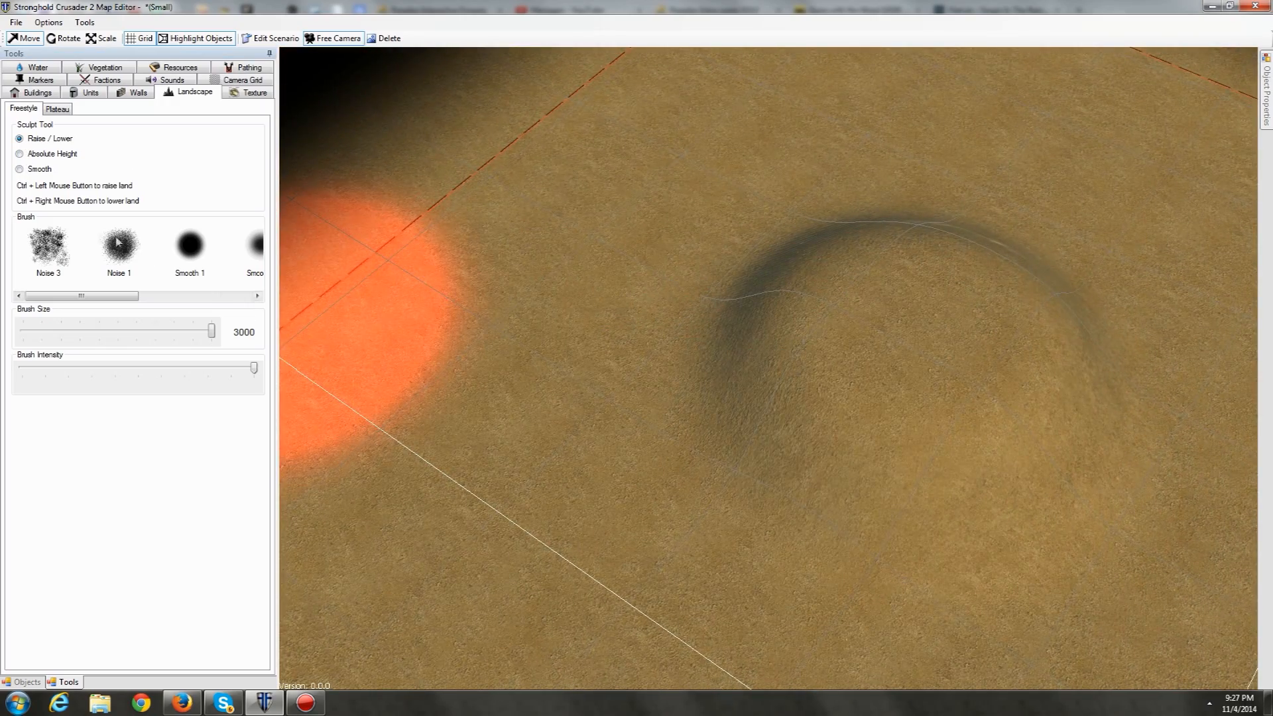
mouse_move(762, 300)
middle_down()
mouse_move(751, 322)
mouse_move(679, 305)
mouse_move(683, 319)
mouse_move(700, 308)
middle_up()
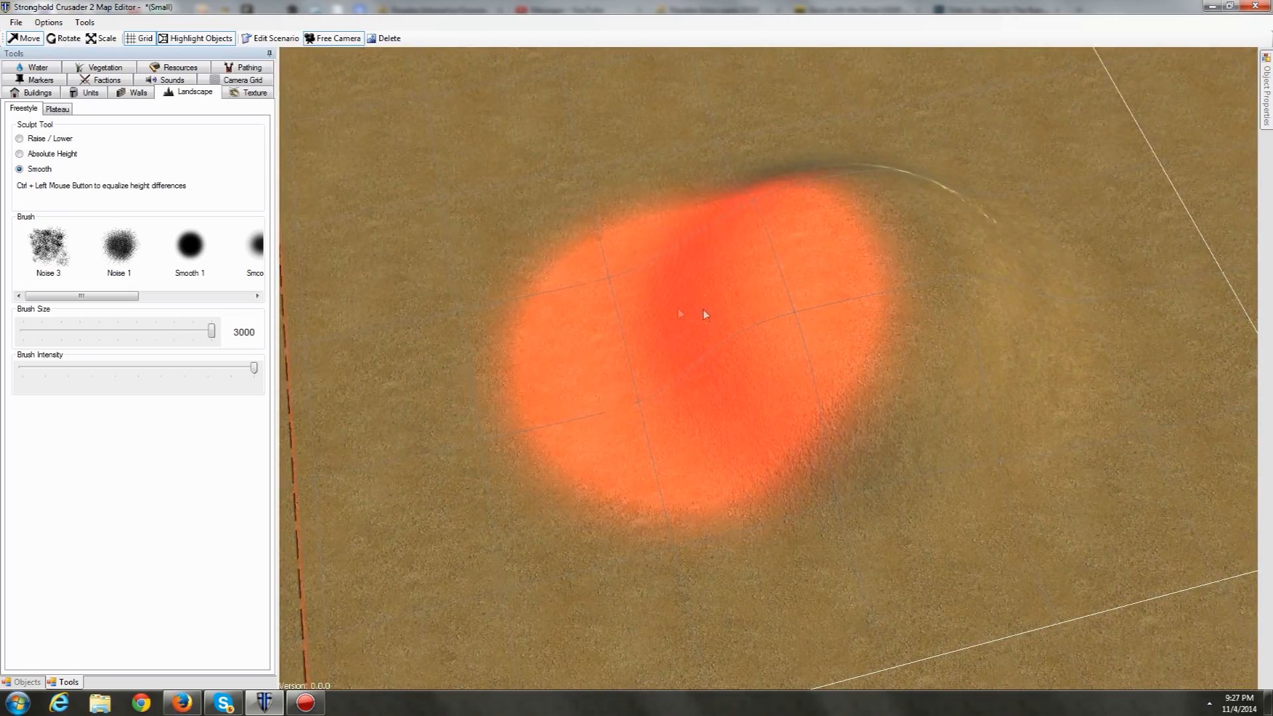
click(20, 155)
mouse_move(116, 299)
mouse_down()
mouse_move(231, 300)
mouse_move(76, 331)
mouse_up()
click(158, 248)
mouse_move(528, 358)
mouse_down()
mouse_move(594, 372)
mouse_move(595, 300)
mouse_move(713, 464)
mouse_move(995, 498)
mouse_move(1055, 373)
mouse_move(920, 483)
mouse_up()
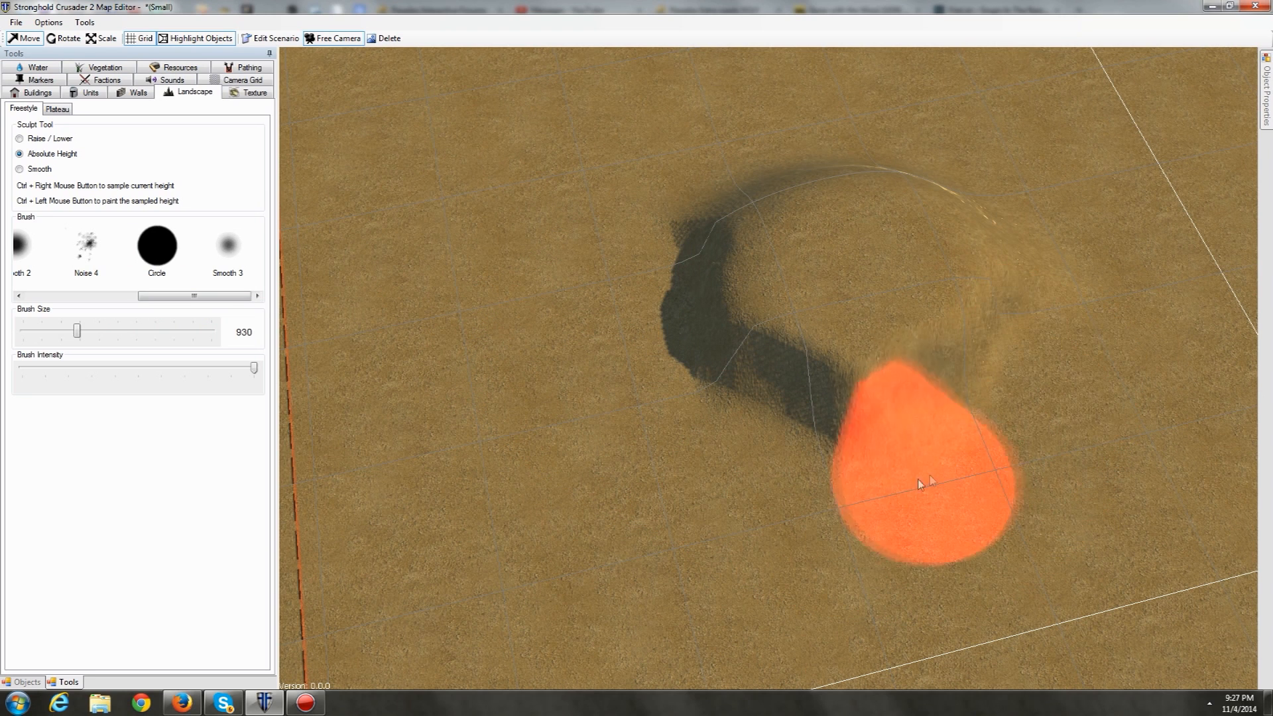
Step: Soften the hill's steep cliffs using the Smooth tool with the Circle brush at size 1610 and reduced intensity
scroll(671, 351, up, 5)
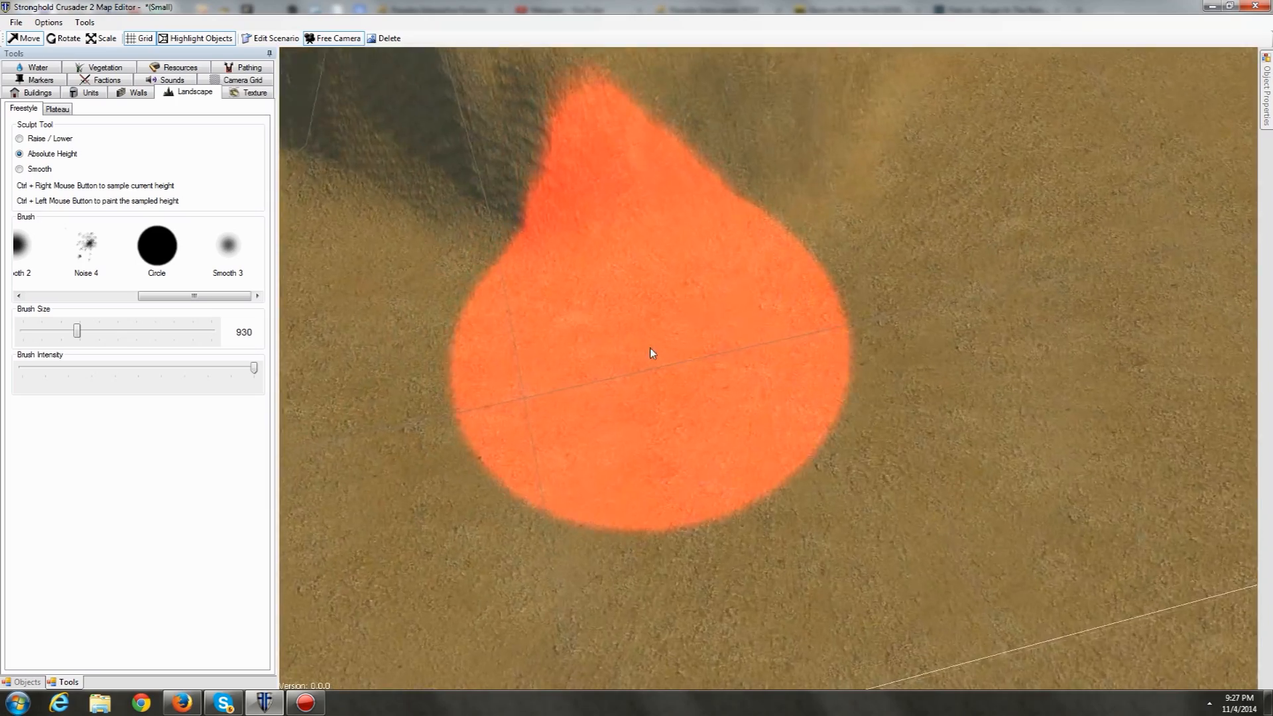
scroll(654, 352, down, 5)
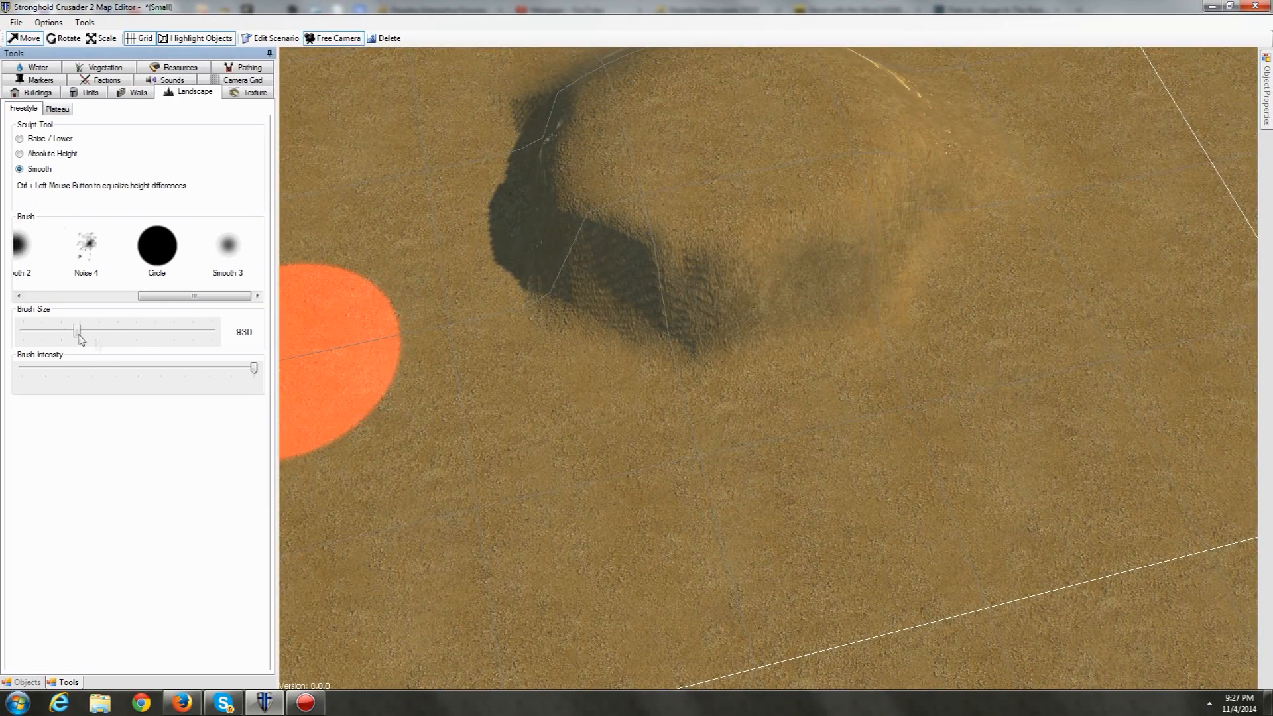
drag(78, 330, 121, 331)
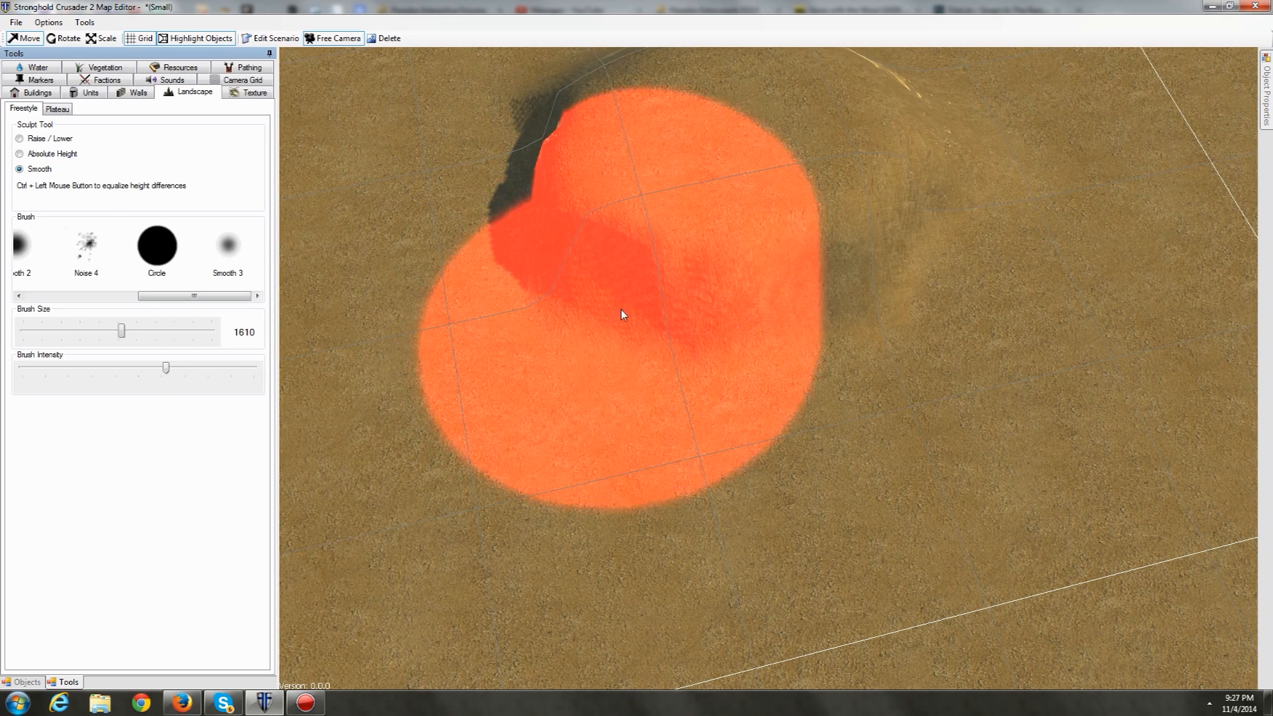
drag(622, 312, 699, 179)
mouse_move(763, 298)
middle_down()
mouse_move(858, 412)
mouse_move(783, 345)
mouse_move(832, 414)
mouse_move(853, 391)
mouse_move(889, 391)
mouse_move(785, 372)
middle_up()
ctrl+drag(785, 371, 822, 435)
mouse_move(822, 434)
middle_down()
mouse_move(789, 435)
mouse_move(882, 421)
mouse_move(846, 372)
mouse_move(901, 522)
mouse_move(729, 266)
mouse_move(824, 331)
mouse_move(772, 453)
middle_up()
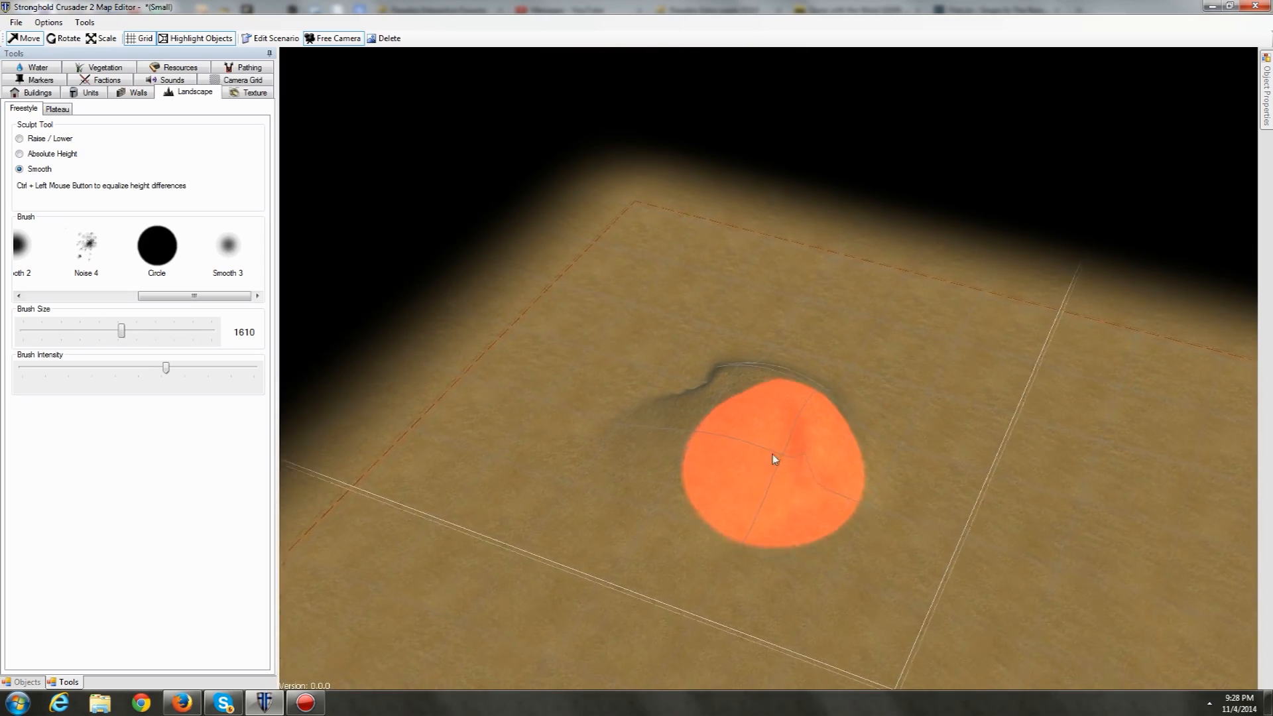
Step: Level the smoothed hill to the surrounding ground height with the Absolute Height tool
scroll(743, 452, up, 3)
click(19, 154)
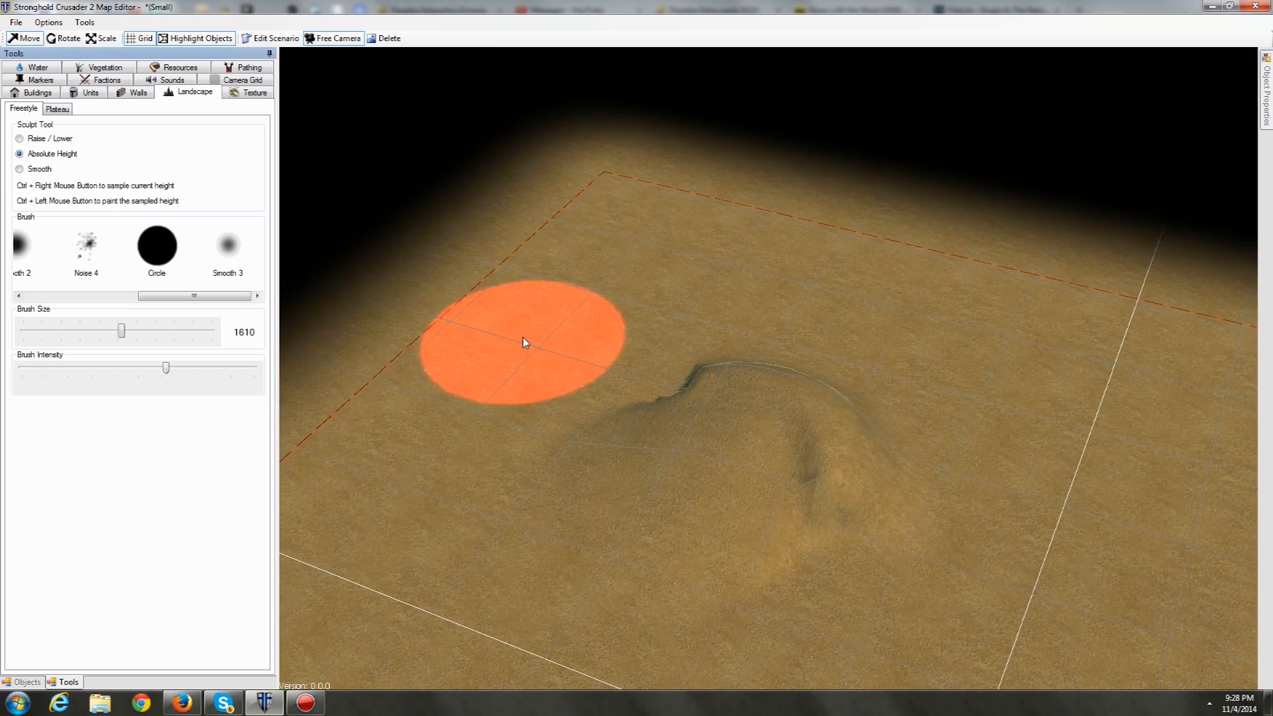
mouse_move(838, 540)
mouse_down()
mouse_move(682, 383)
mouse_move(677, 285)
mouse_move(520, 364)
mouse_move(720, 344)
mouse_move(624, 461)
mouse_move(533, 347)
mouse_move(657, 344)
mouse_up()
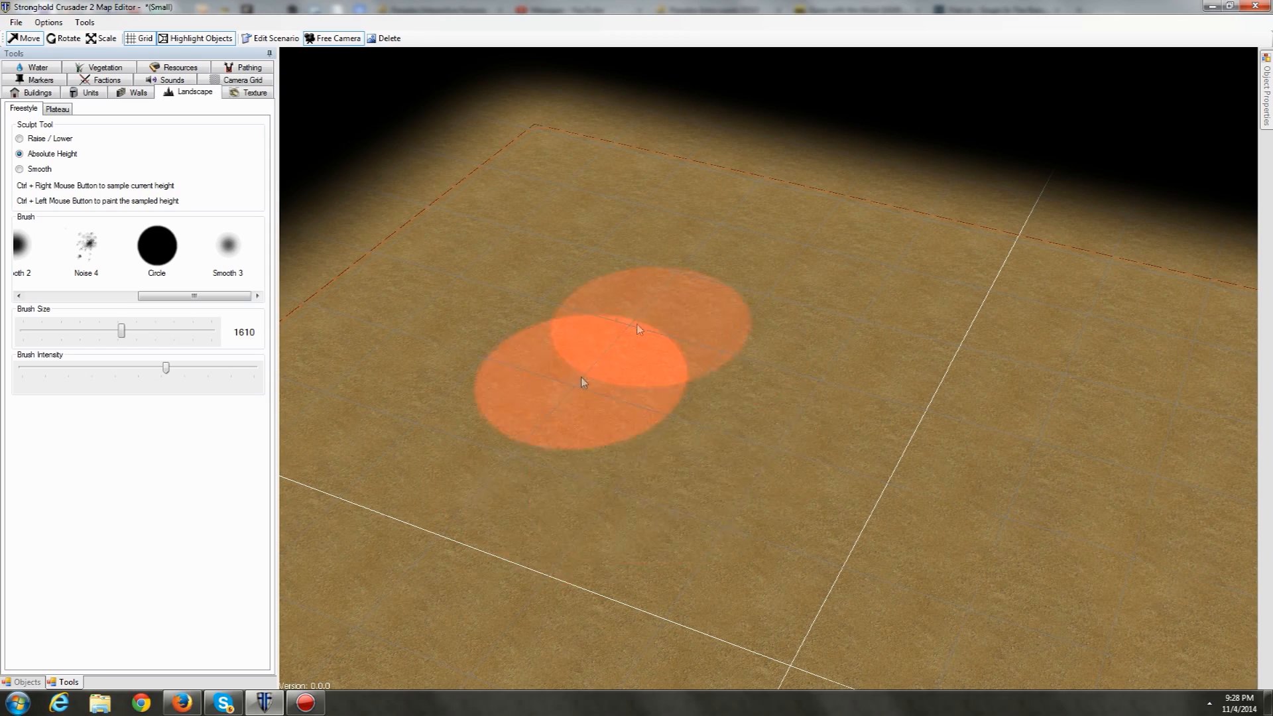
scroll(679, 453, down, 4)
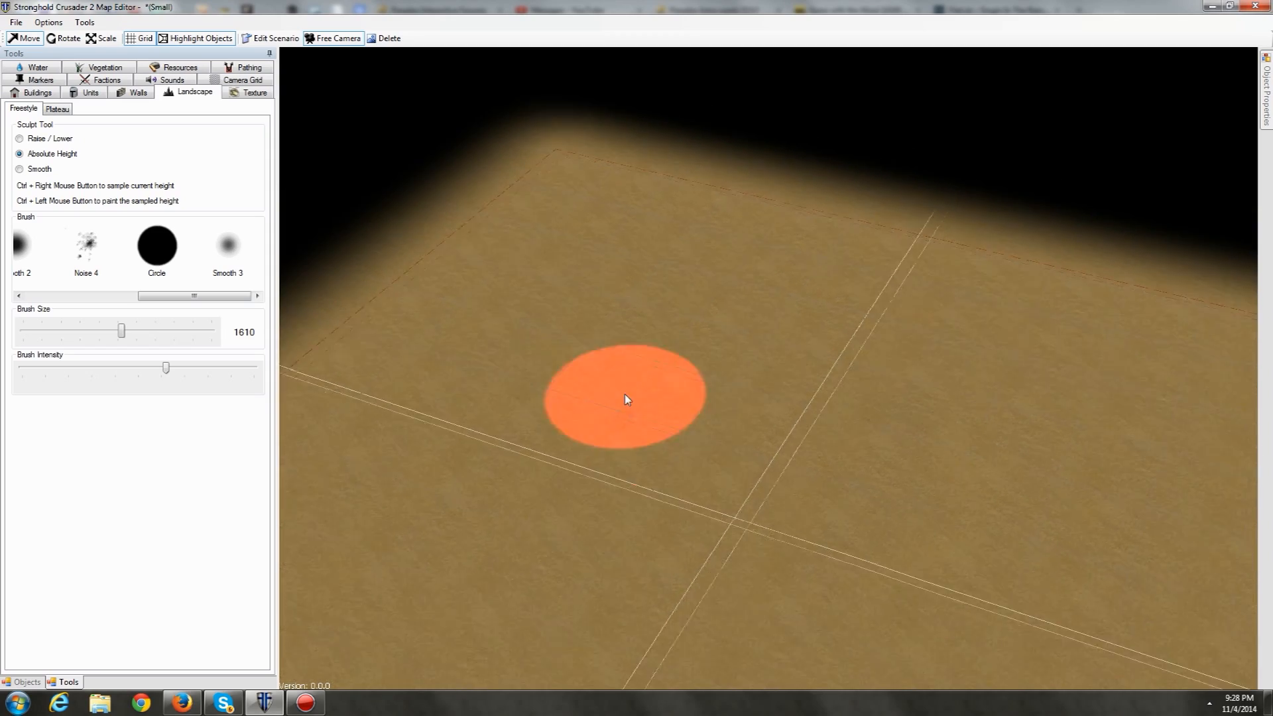
key(s)
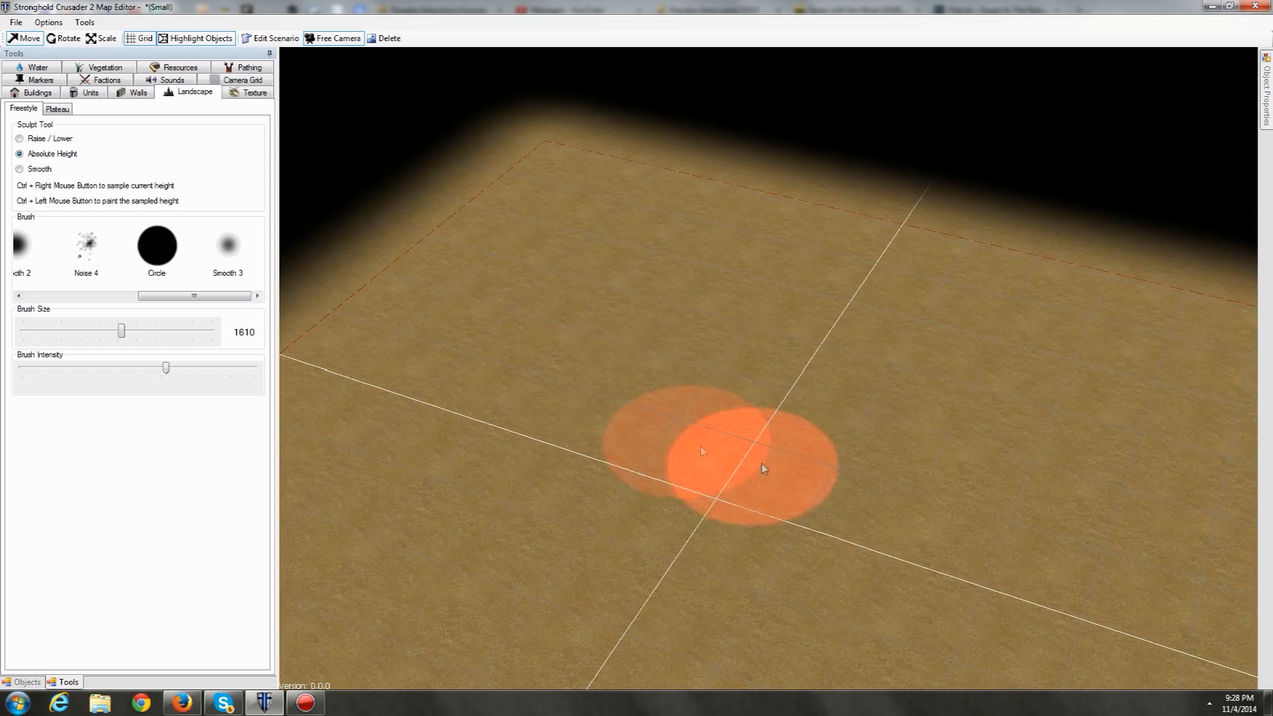
key(a)
key(w)
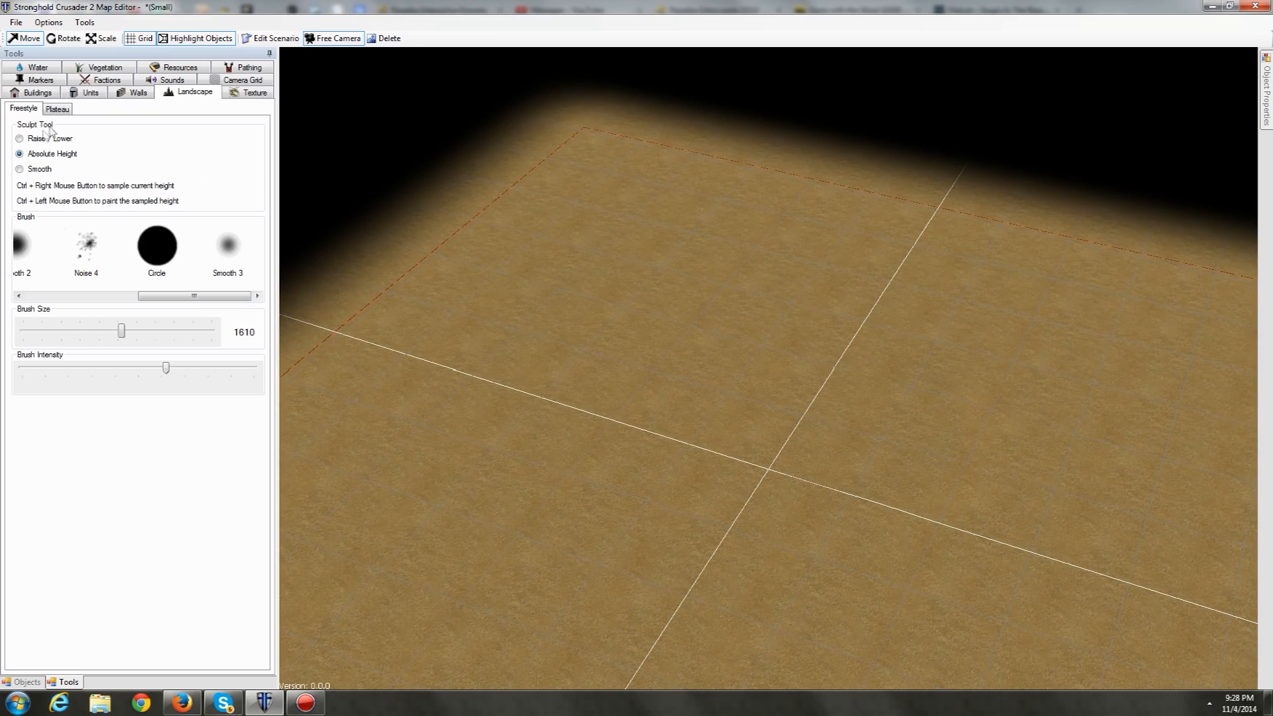
click(57, 110)
click(21, 110)
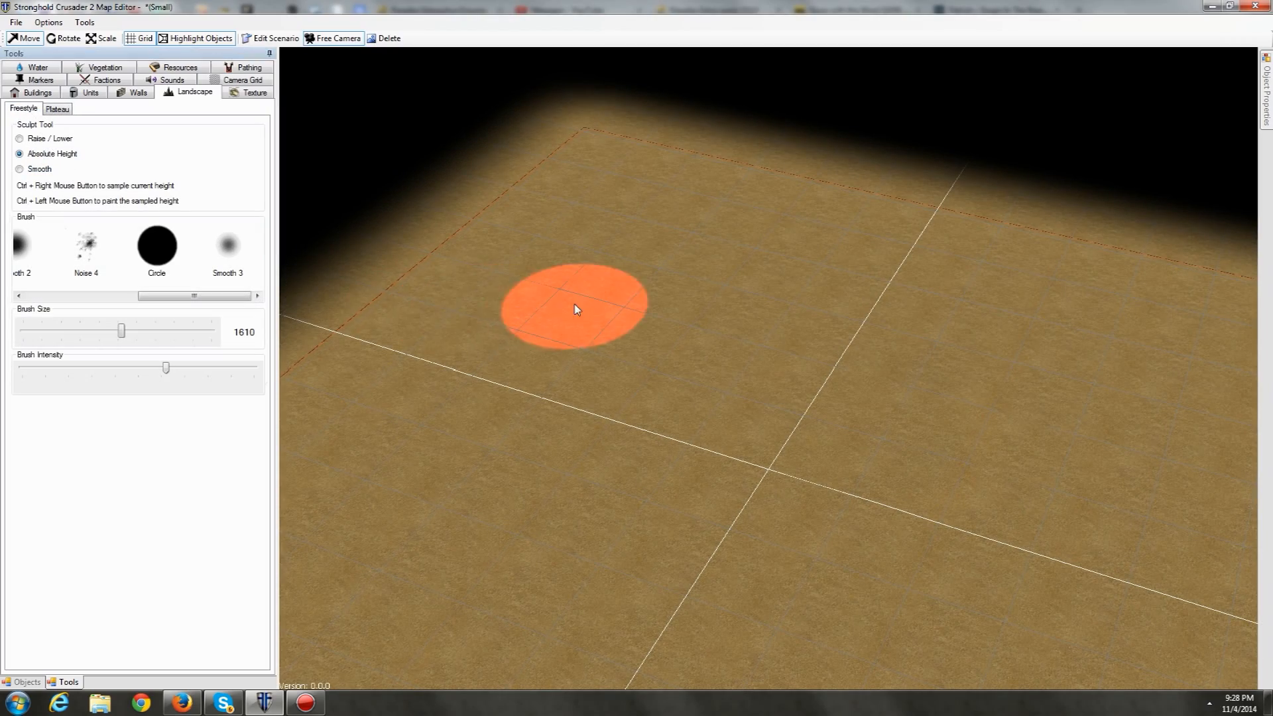
key(w)
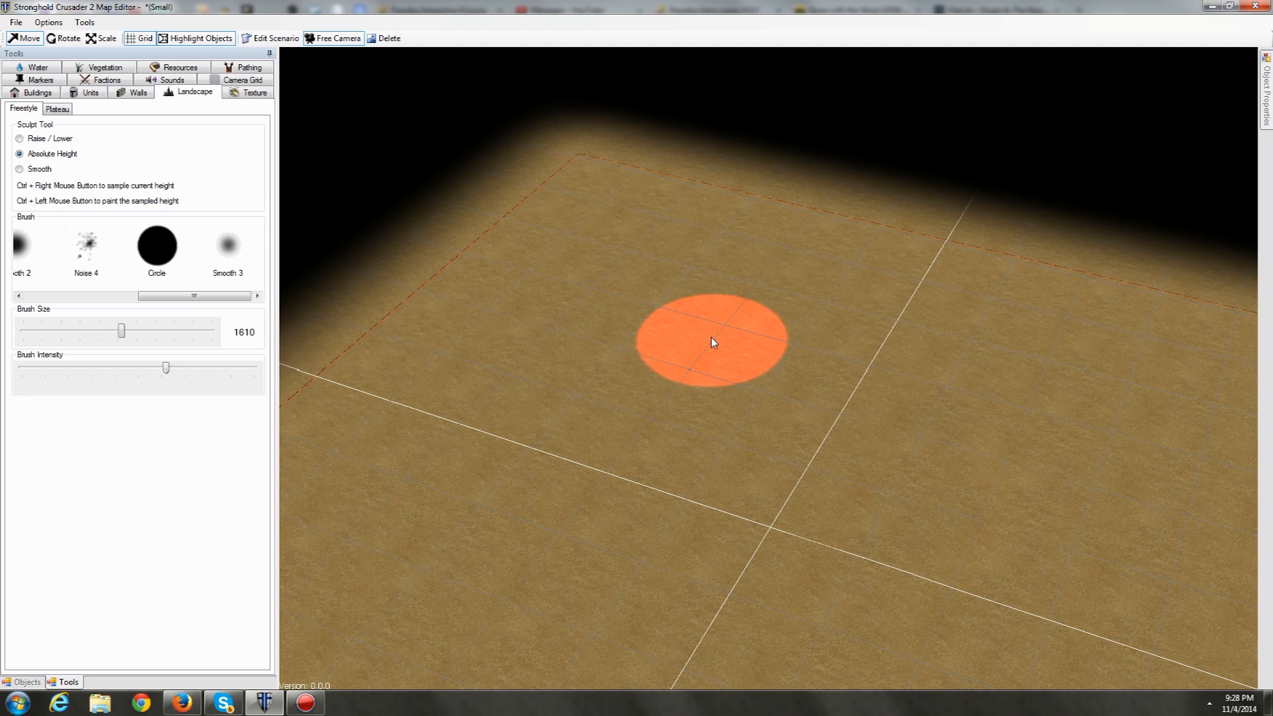
mouse_move(598, 322)
right_down()
mouse_move(449, 187)
mouse_move(598, 280)
right_up()
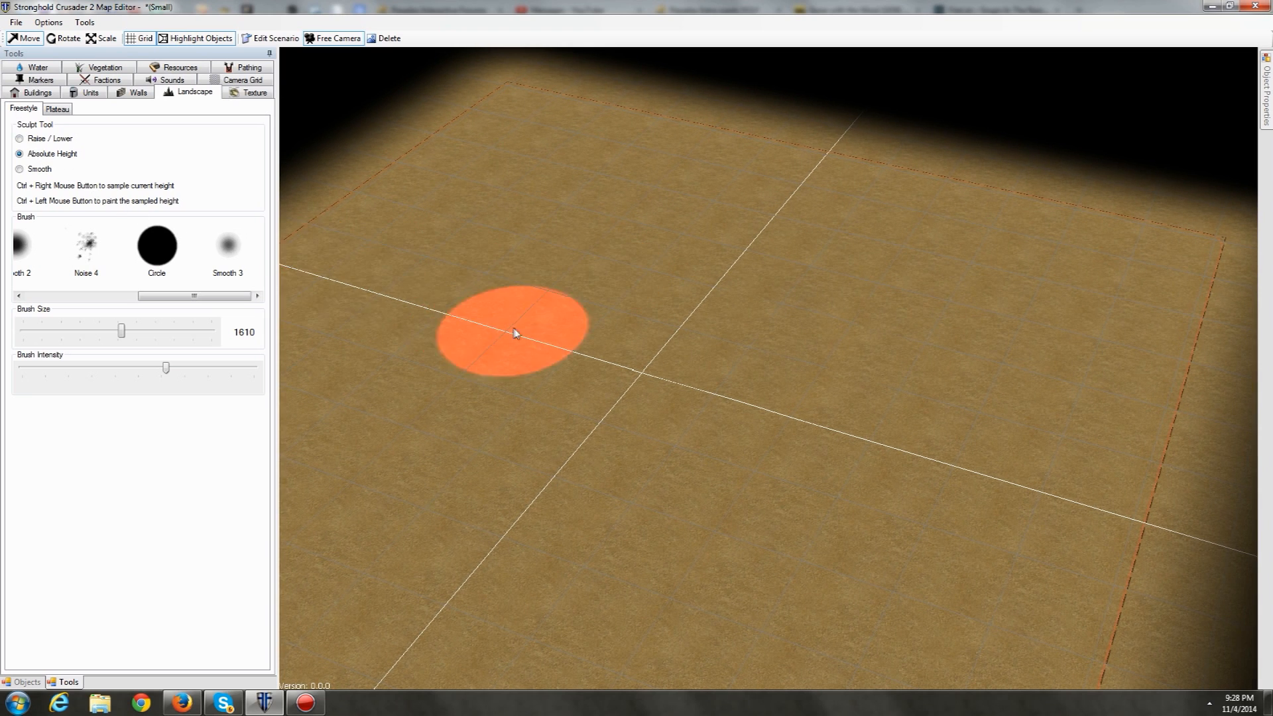
right_drag(564, 332, 636, 352)
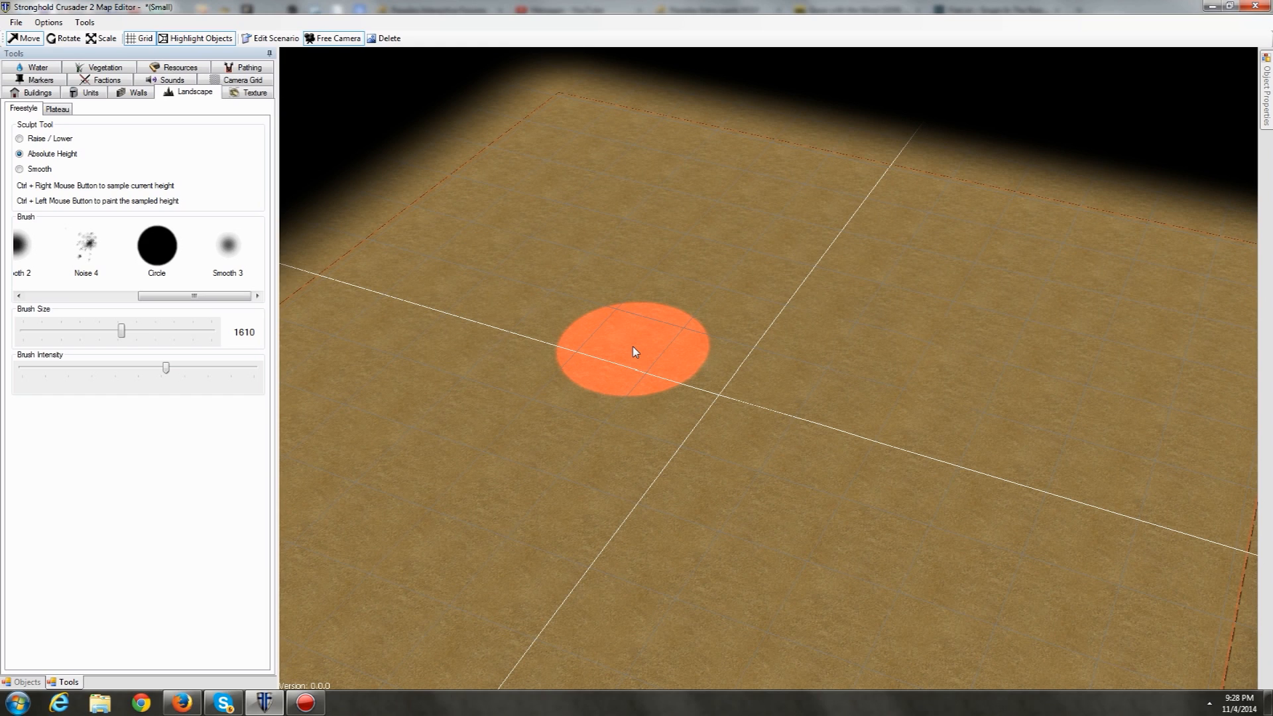
middle_drag(612, 268, 635, 318)
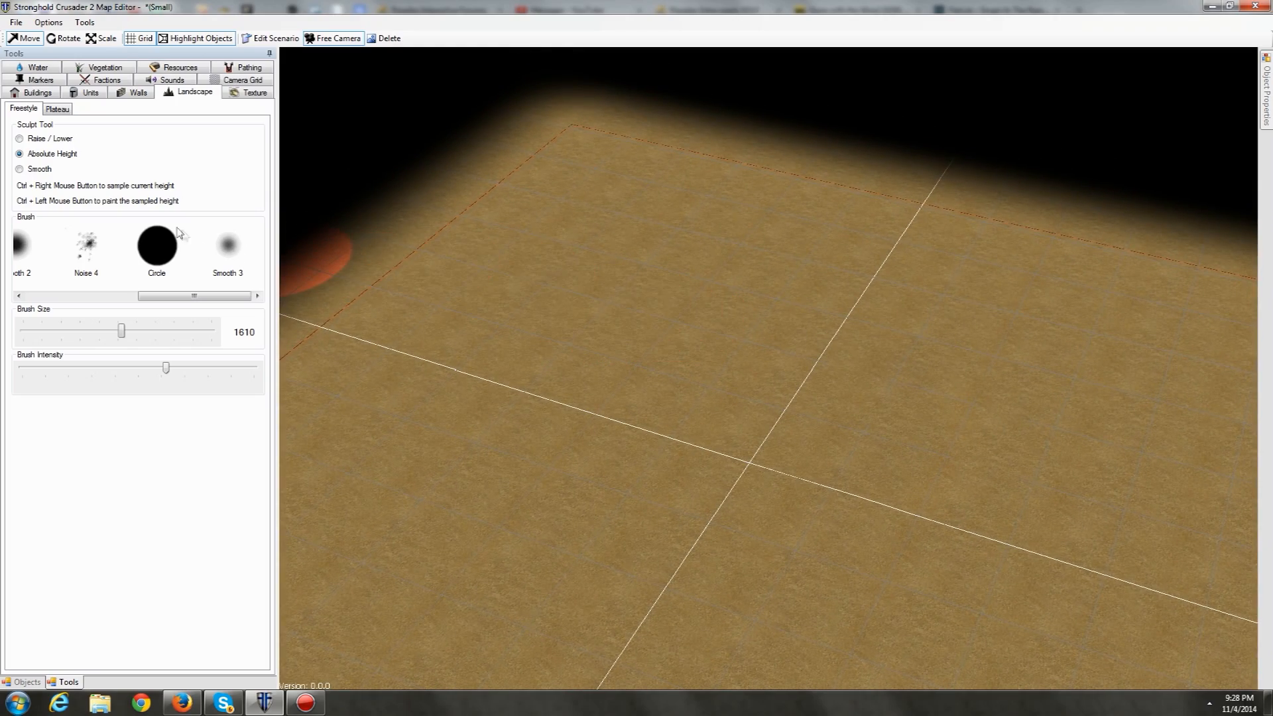
Step: Switch the landscape sculpting to Plateau mode and set the brush size to 2950
click(65, 112)
middle_drag(594, 340, 568, 254)
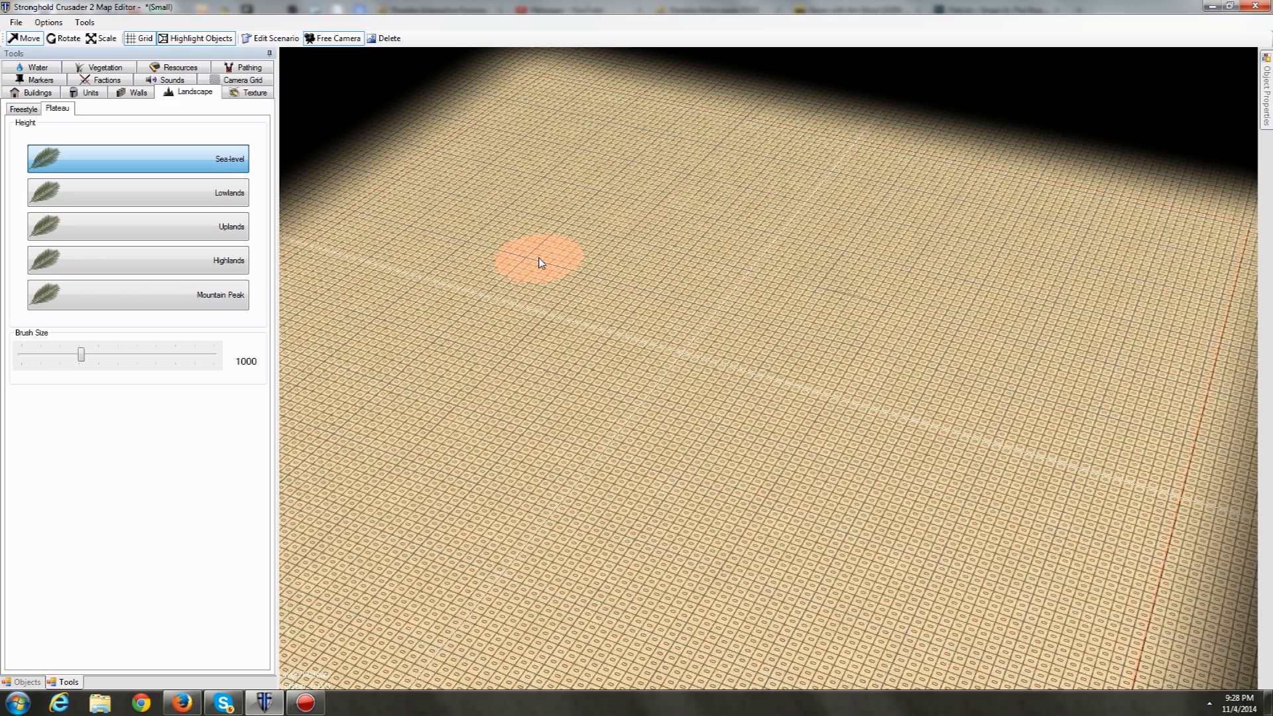
click(245, 298)
middle_drag(705, 289, 700, 342)
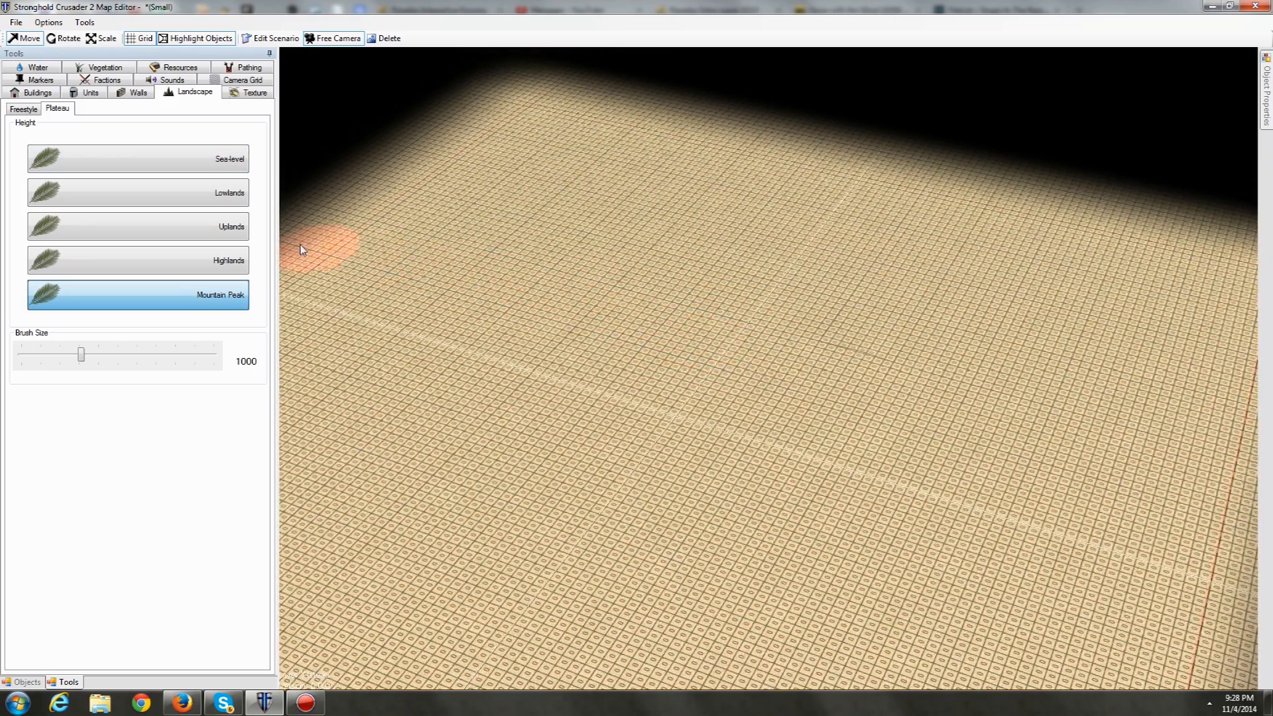
click(169, 205)
middle_drag(630, 352, 648, 304)
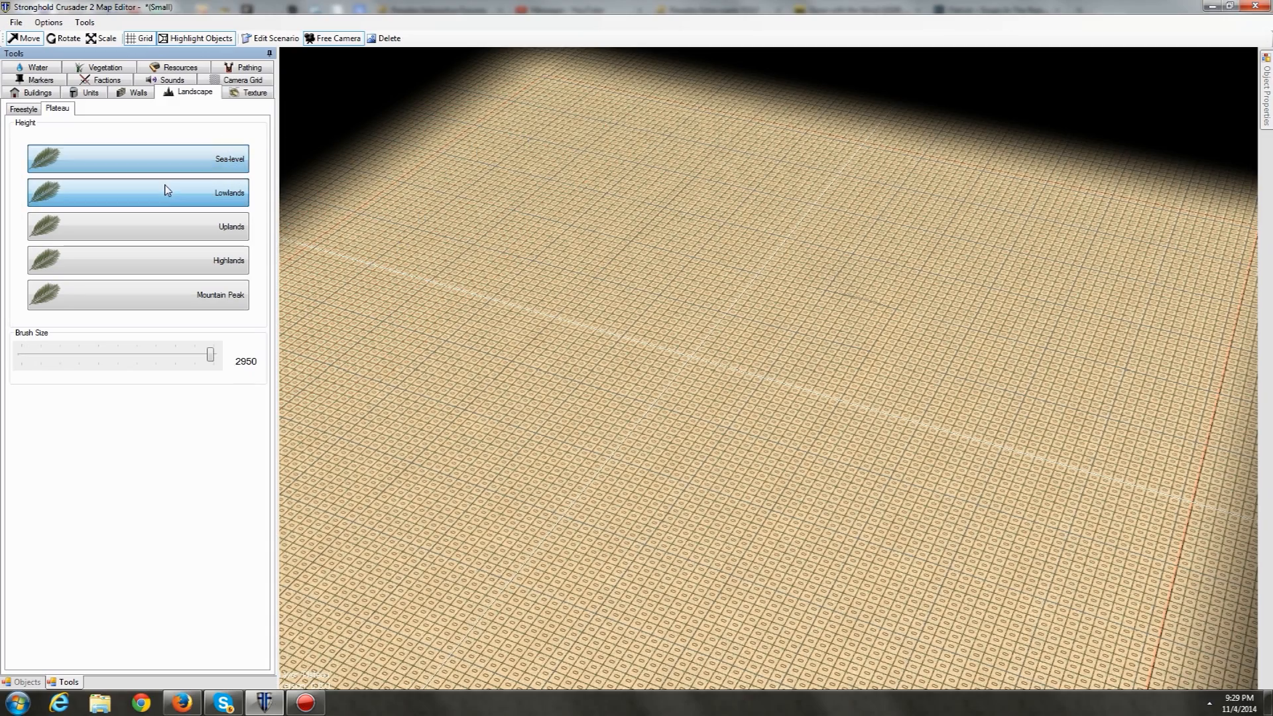
Step: Place a round Lowlands plateau on the flat ground near the map's far corner
click(180, 285)
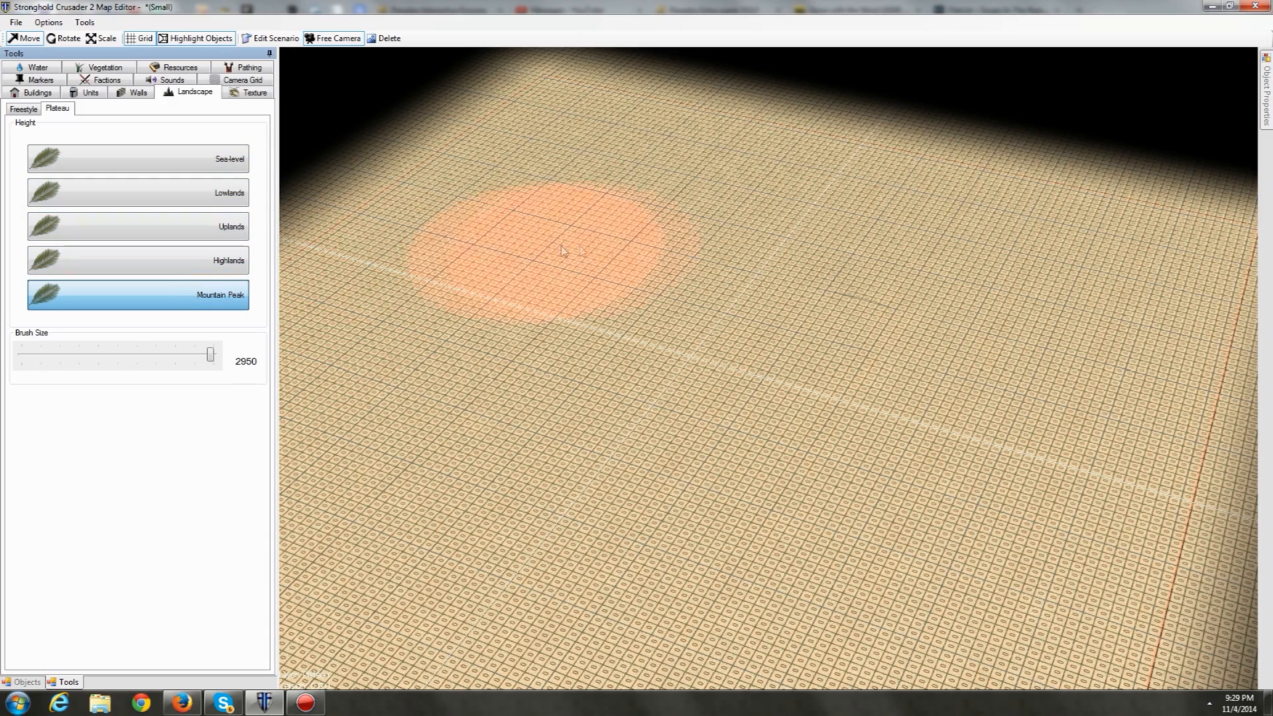
middle_drag(479, 248, 549, 370)
click(200, 166)
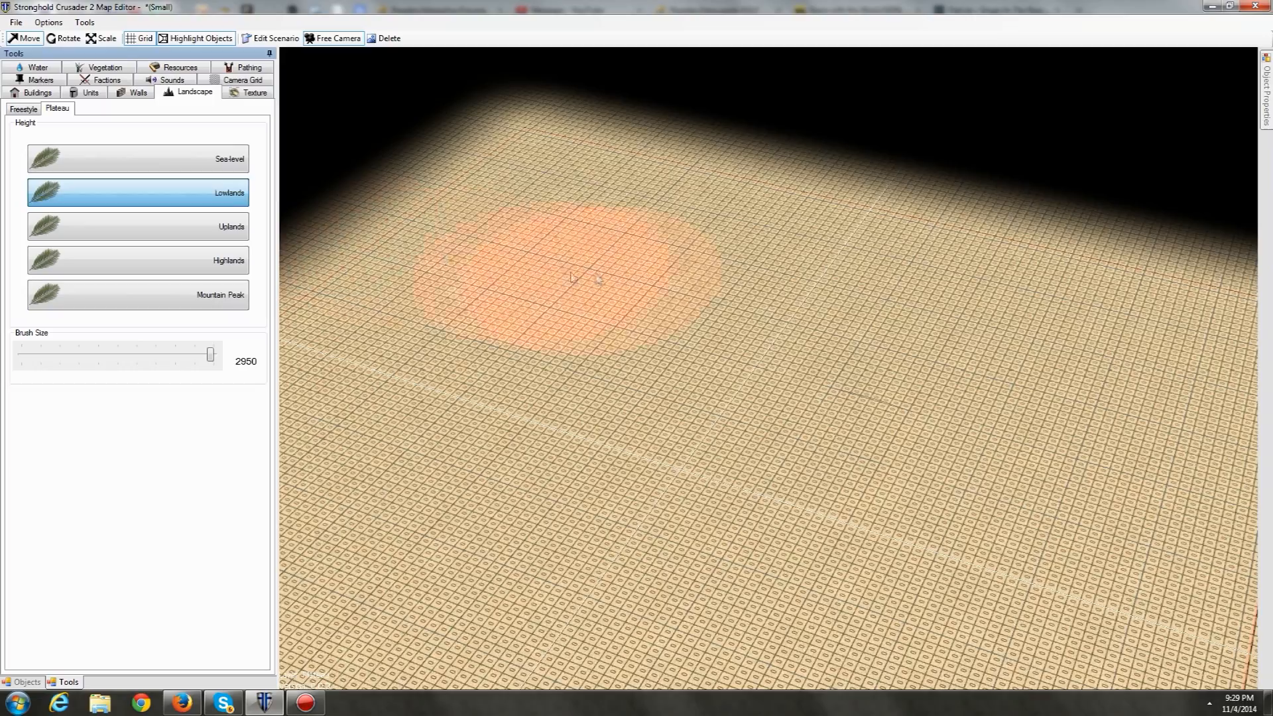
click(549, 264)
Step: Place a higher Uplands plateau on the flat ground beside the Lowlands plateau
middle_drag(955, 421, 716, 252)
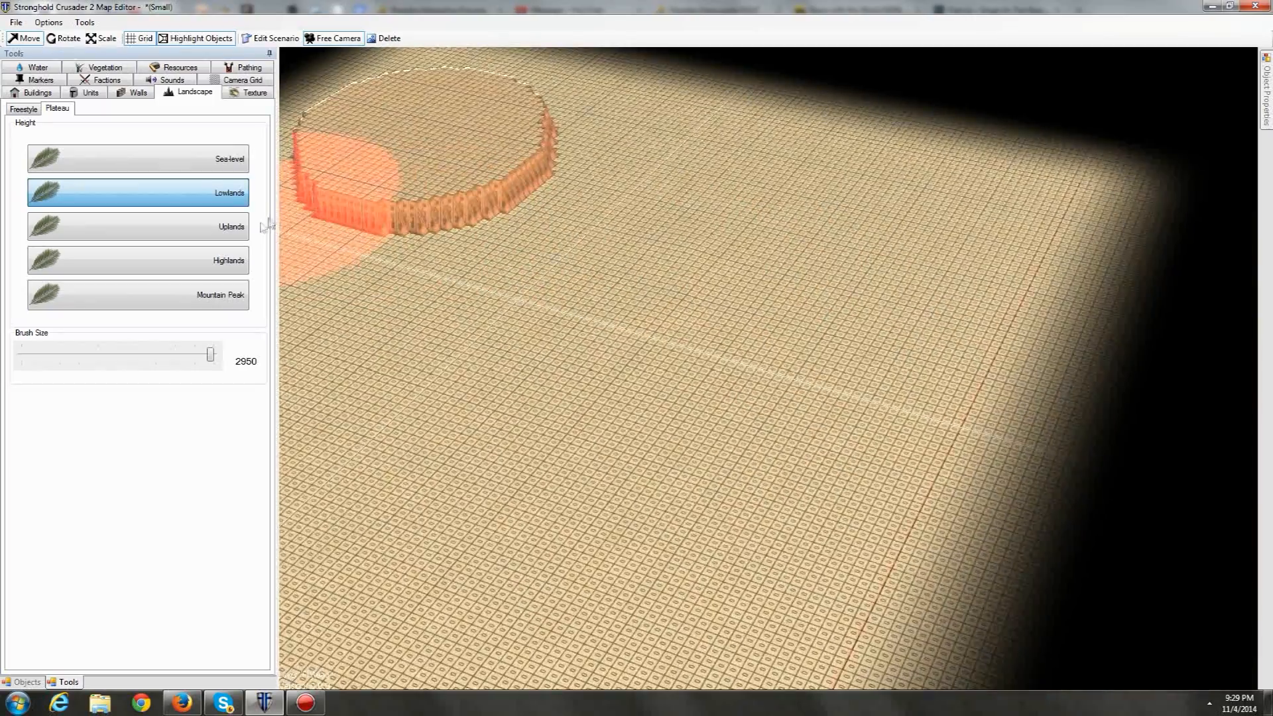
click(225, 227)
click(827, 255)
middle_drag(531, 377, 711, 268)
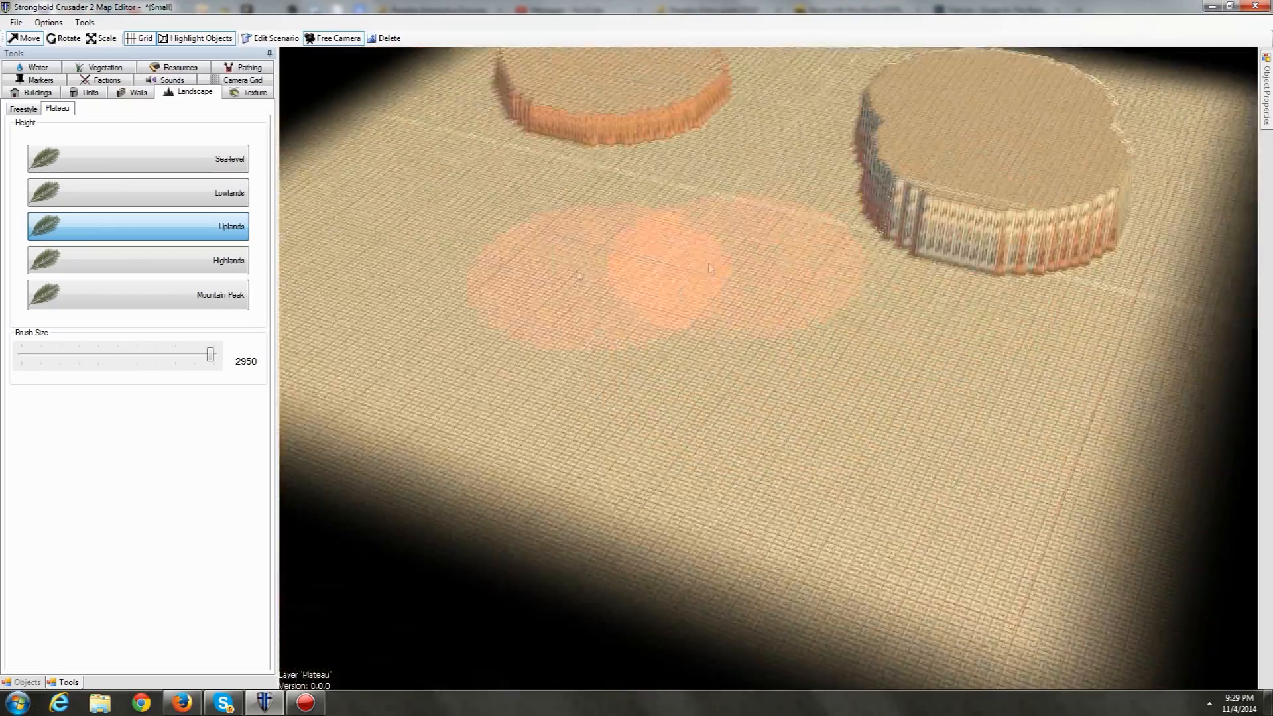
Step: Place a Highlands plateau on the flat ground in front of the Lowlands and Uplands plateaus
click(198, 260)
click(663, 358)
middle_drag(668, 364, 575, 346)
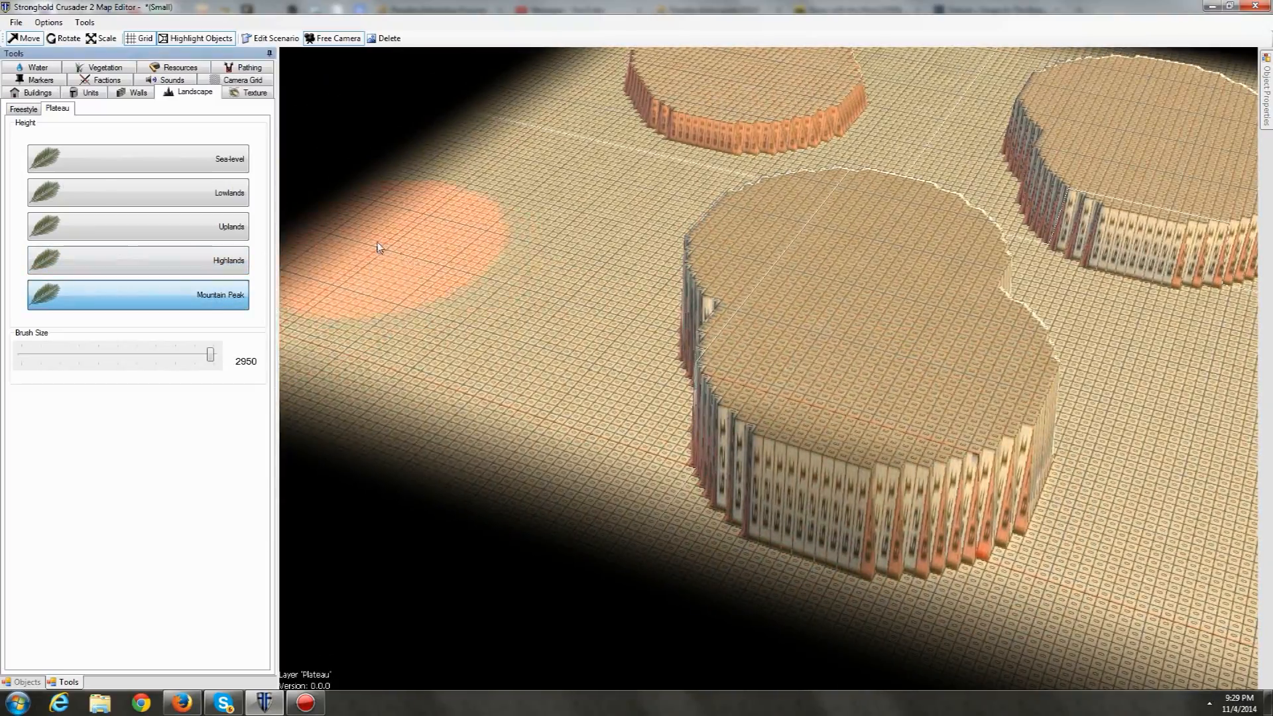
Step: Place a Mountain Peak plateau on the empty ground near the map's edge beyond the Highlands plateau
click(391, 318)
mouse_move(762, 325)
middle_down()
mouse_move(549, 229)
mouse_move(617, 339)
mouse_move(704, 285)
mouse_move(750, 298)
mouse_move(736, 282)
mouse_move(1160, 315)
mouse_move(834, 302)
mouse_move(793, 255)
mouse_move(723, 457)
mouse_move(827, 377)
mouse_move(733, 406)
mouse_move(722, 267)
mouse_move(529, 228)
mouse_move(560, 244)
mouse_move(559, 287)
mouse_move(568, 279)
mouse_move(506, 276)
mouse_move(837, 282)
mouse_move(577, 230)
mouse_move(754, 284)
mouse_move(847, 336)
mouse_move(448, 219)
middle_up()
middle_drag(882, 349, 795, 304)
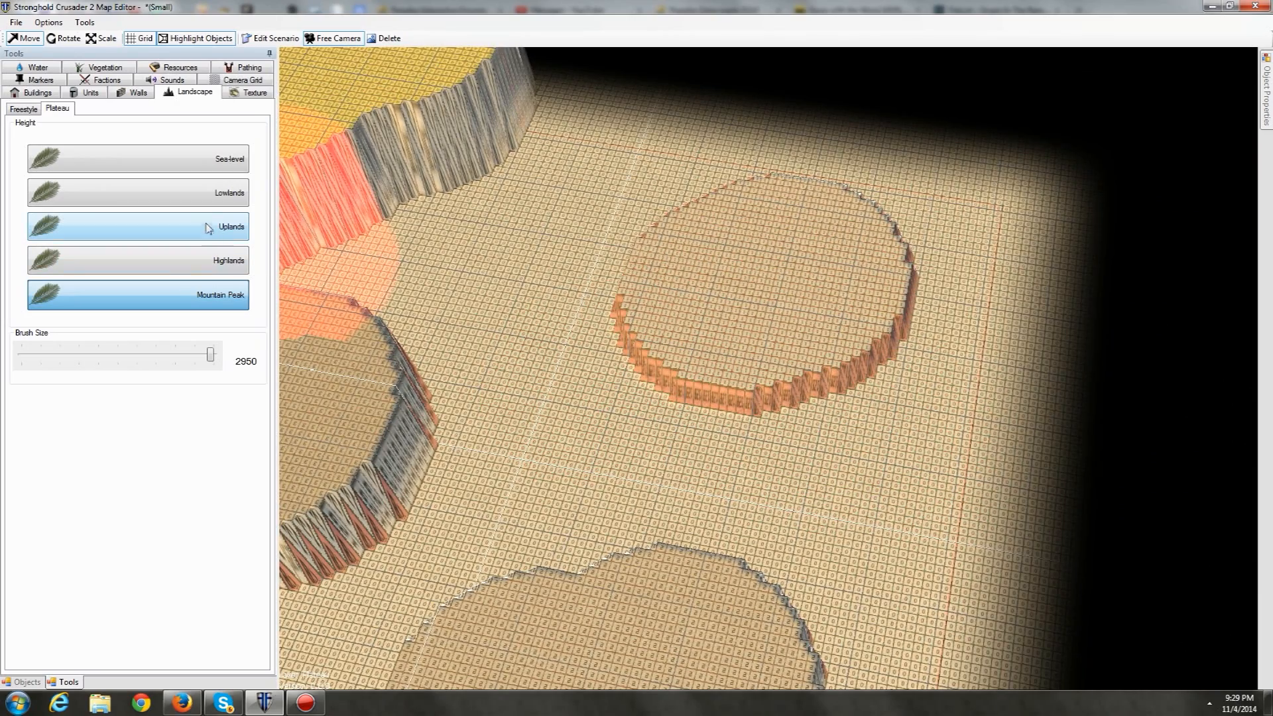
Step: Flatten the old Lowlands plateau to sea level and place a new Lowlands plateau closer to the Highlands plateau
click(226, 163)
mouse_move(853, 398)
mouse_down()
mouse_move(853, 326)
mouse_move(730, 341)
mouse_move(916, 367)
mouse_up()
click(206, 199)
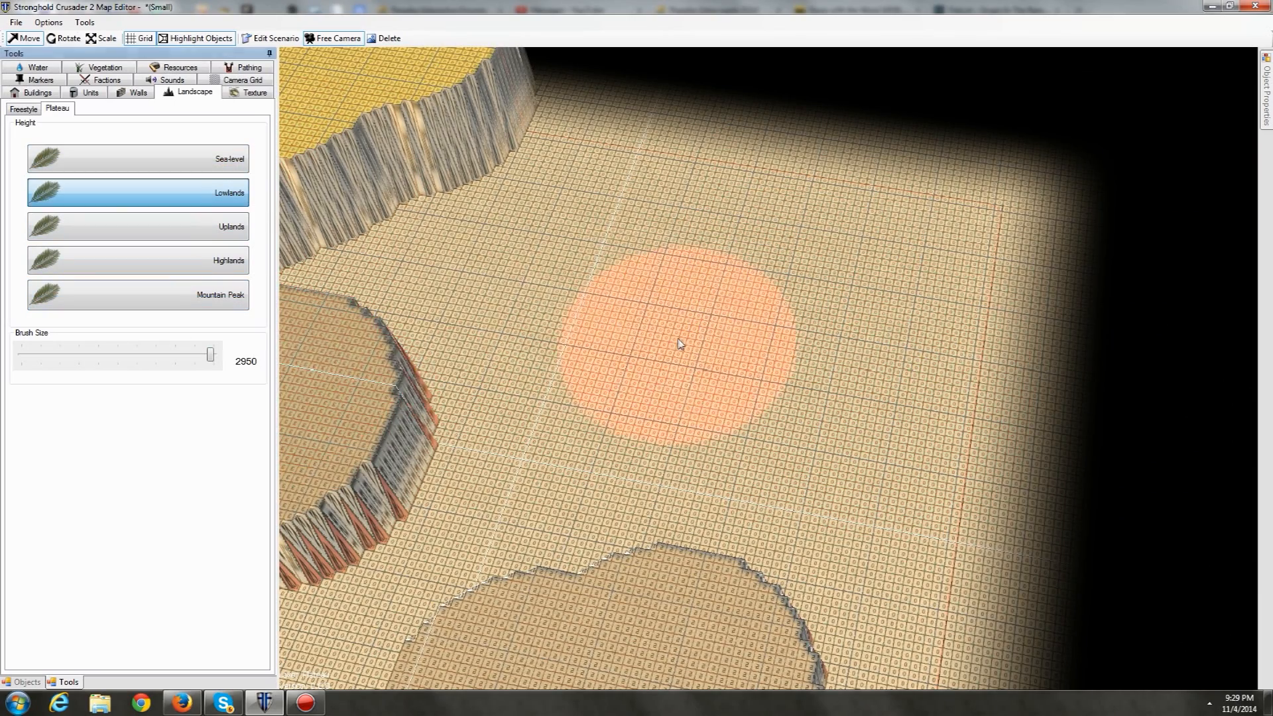
click(622, 384)
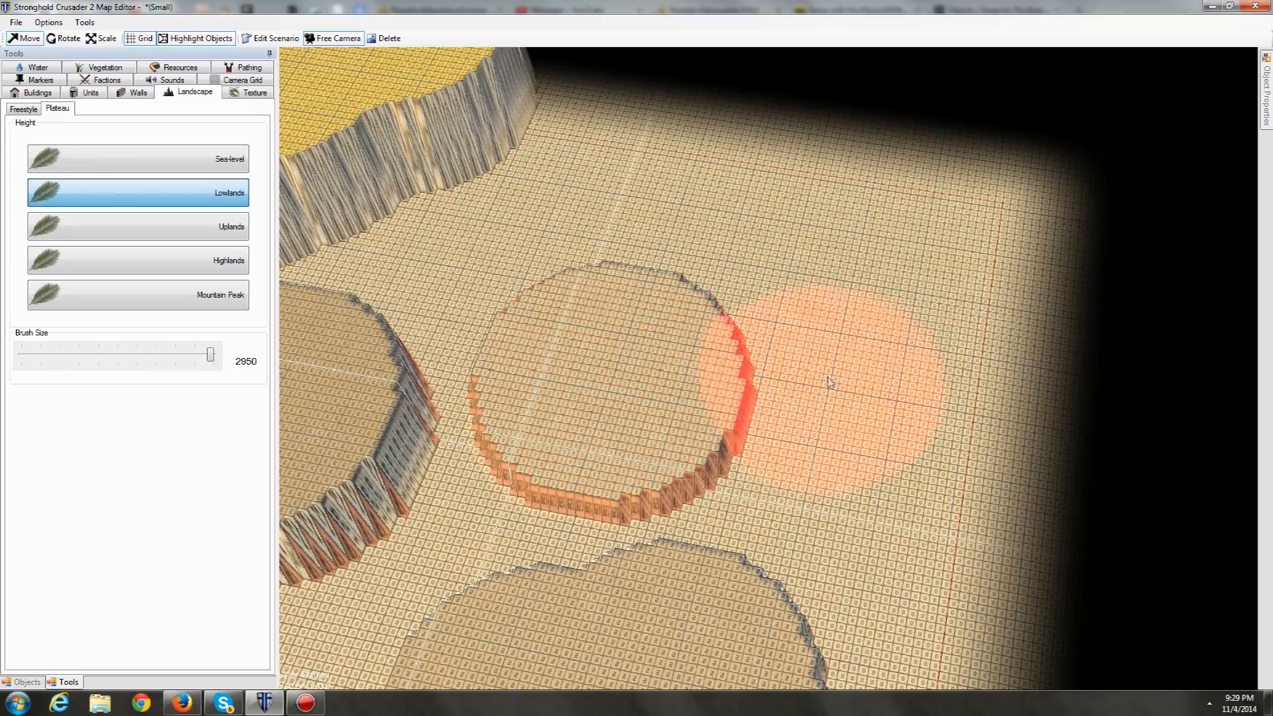
Step: Raise a small mound near the map's corner with Freestyle Raise/Lower, using the Circle brush at size 1610
key(s)
mouse_move(676, 306)
middle_down()
mouse_move(784, 350)
mouse_move(804, 385)
mouse_move(722, 348)
mouse_move(670, 292)
middle_up()
click(24, 110)
key(w)
key(d)
click(159, 246)
key(d)
key(w)
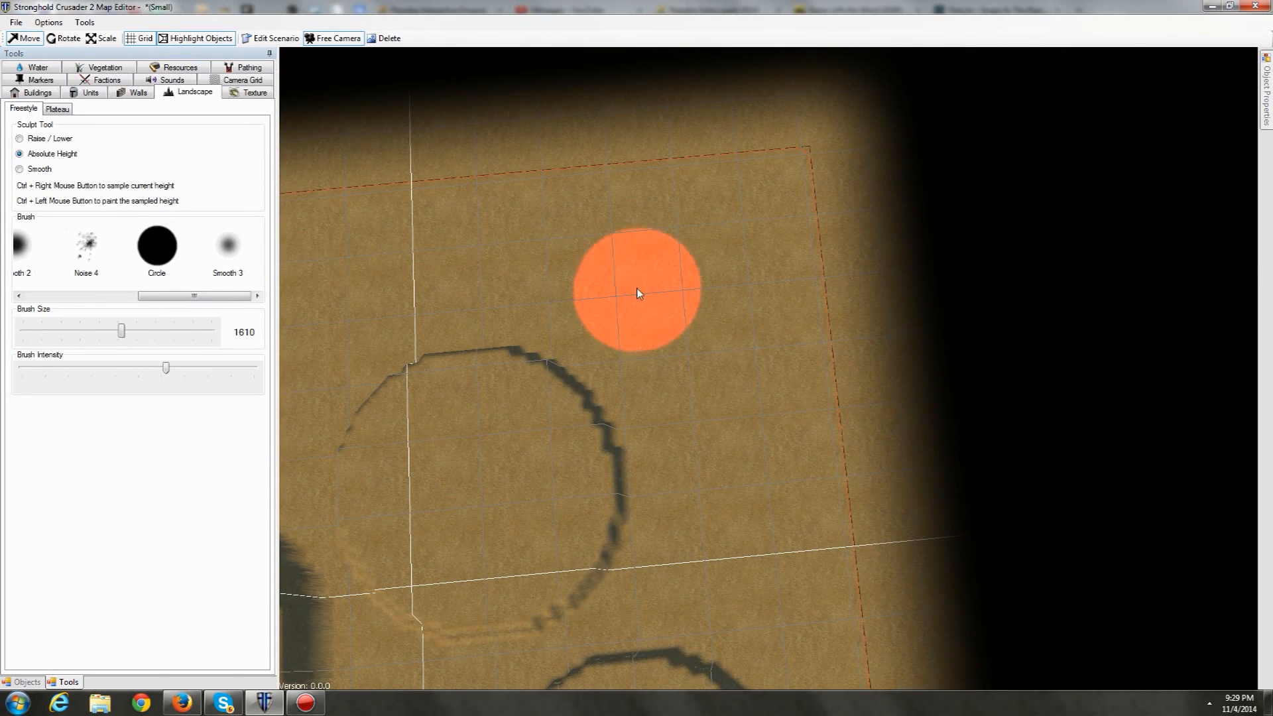
click(19, 138)
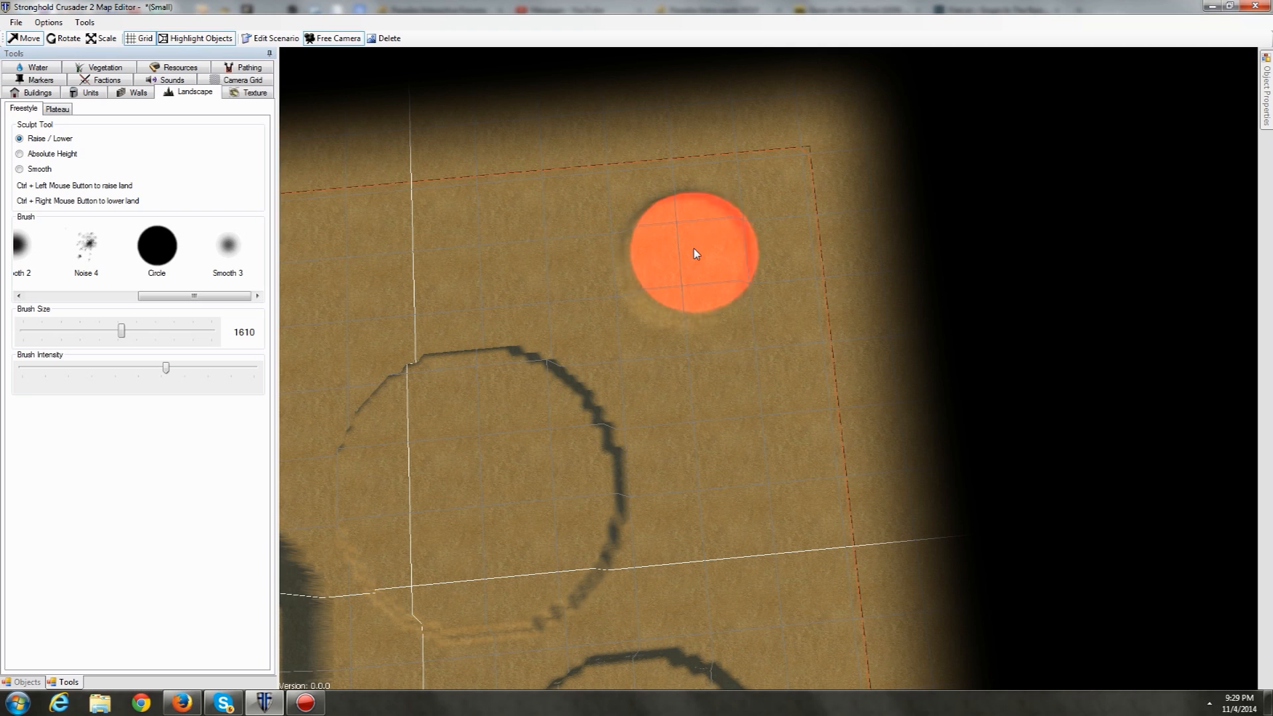
mouse_move(763, 297)
middle_down()
mouse_move(795, 329)
mouse_move(758, 302)
mouse_move(711, 302)
middle_up()
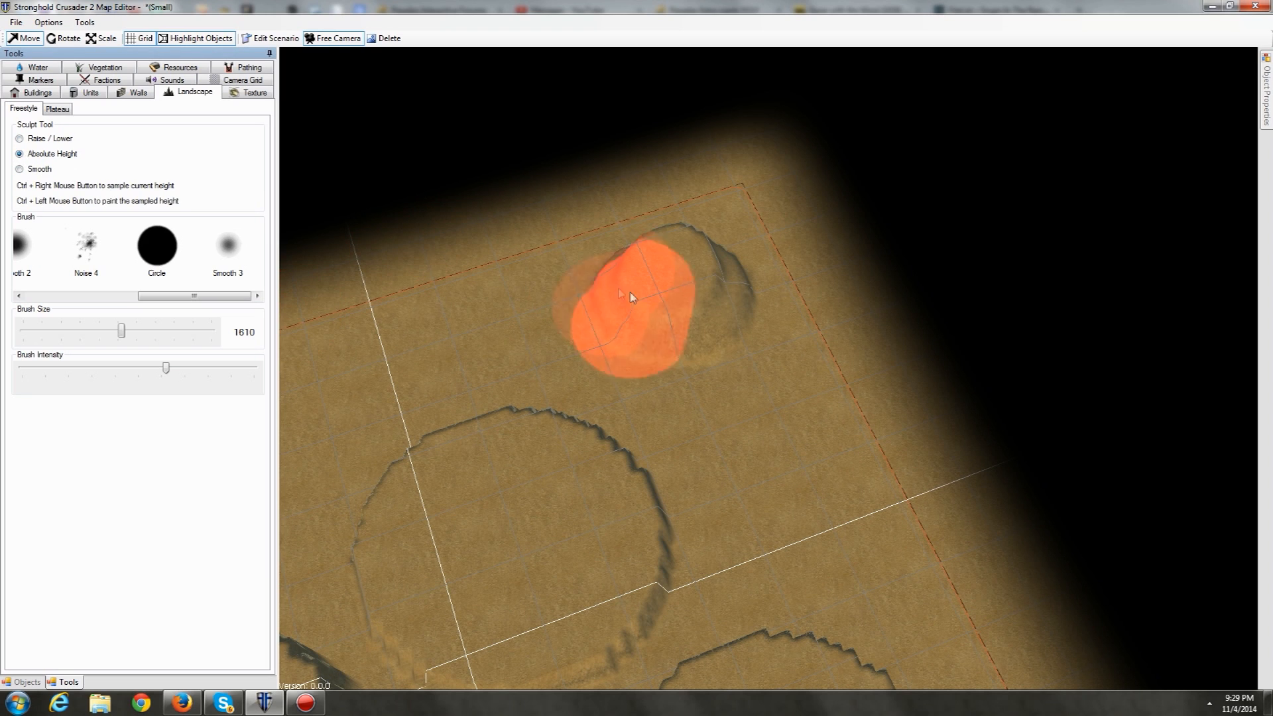
Step: Sample the mound's height with Absolute Height and widen it into a flat-topped hill at maximum brush intensity
ctrl+right_click(676, 273)
mouse_move(668, 292)
ctrl+mouse_down()
mouse_move(697, 265)
mouse_move(636, 270)
ctrl+mouse_up()
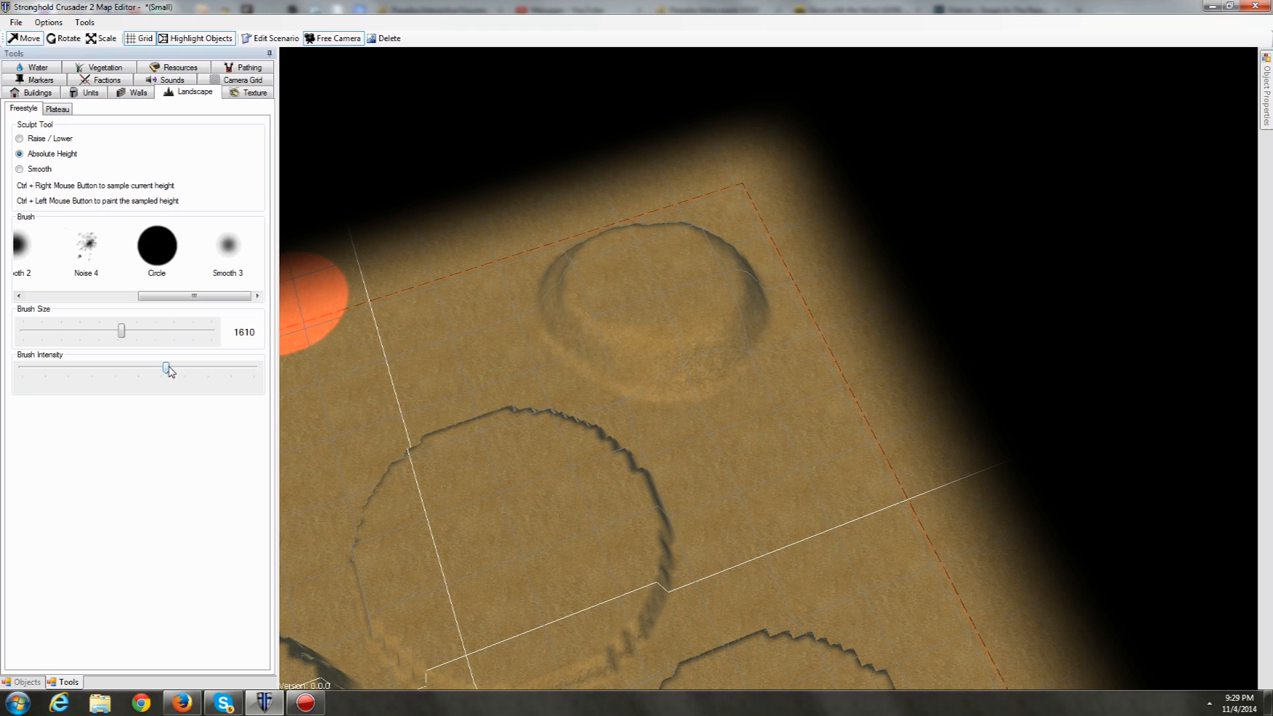
drag(166, 368, 255, 369)
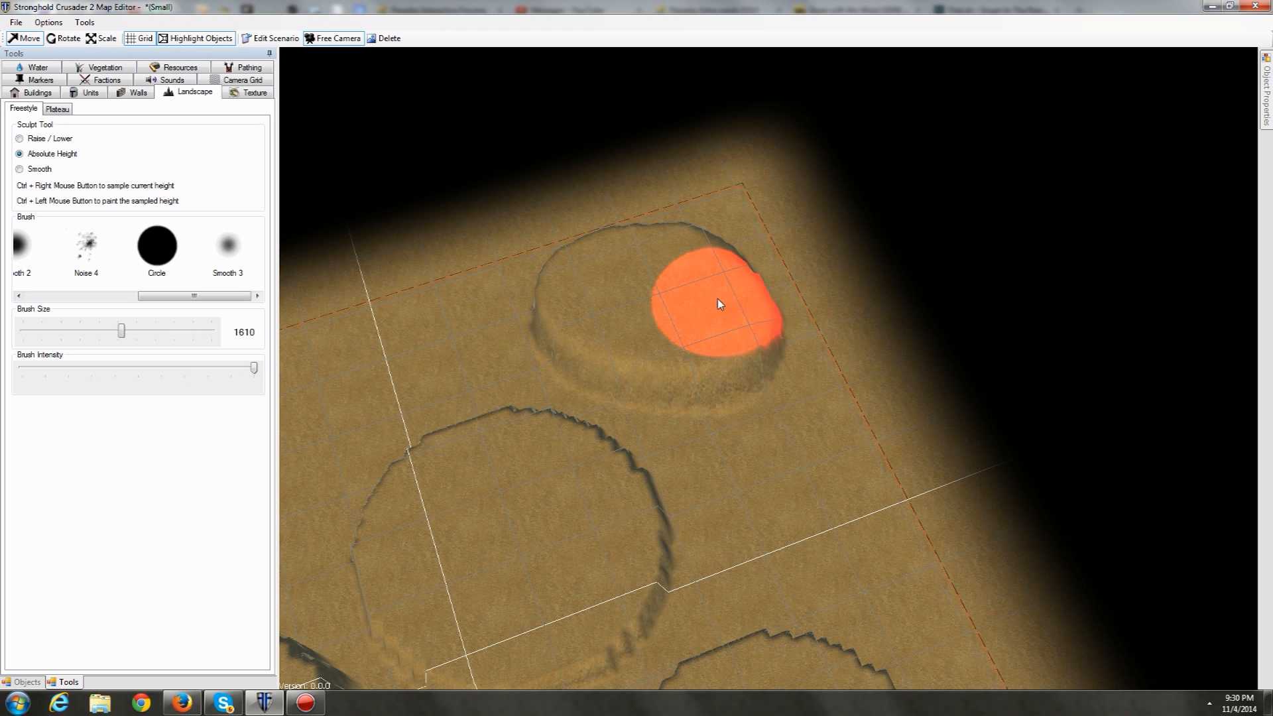
mouse_move(659, 378)
middle_down()
mouse_move(685, 370)
mouse_move(770, 430)
mouse_move(772, 447)
mouse_move(830, 451)
mouse_move(854, 431)
mouse_move(903, 432)
mouse_move(711, 441)
mouse_move(716, 425)
middle_up()
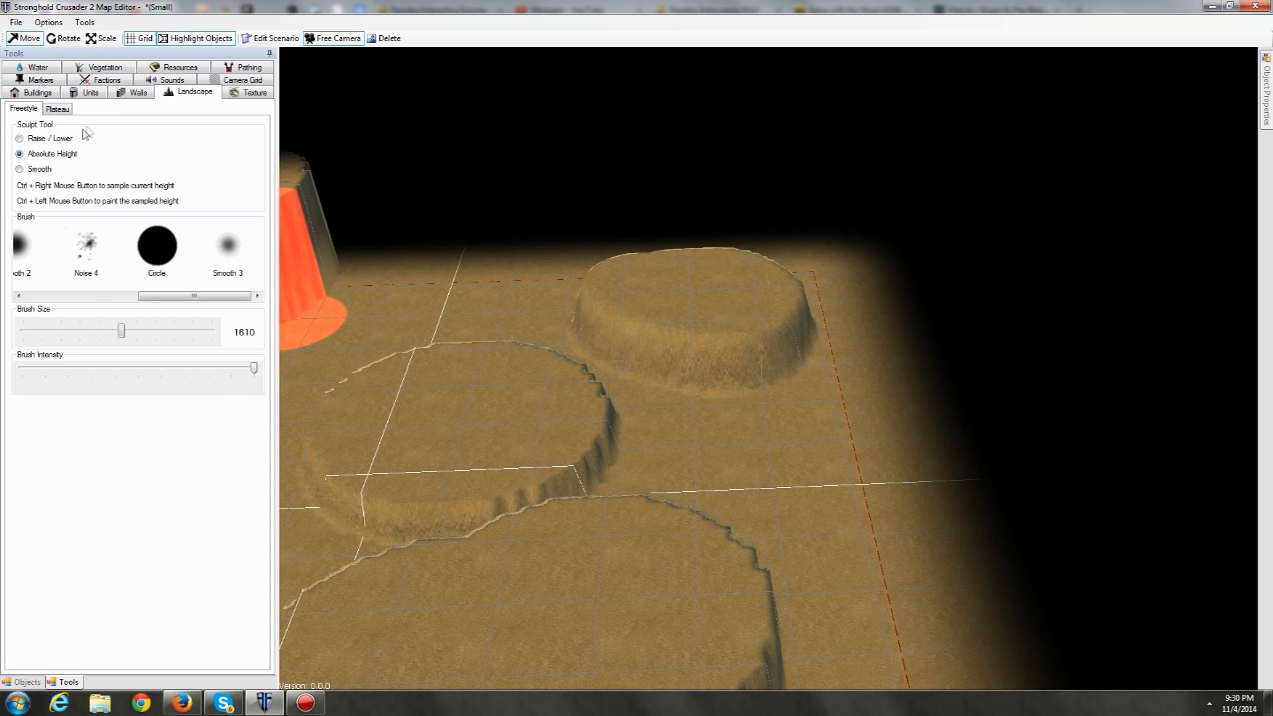
Step: Build a straight stone wall with a bent end across the top of the Lowlands plateau
click(126, 94)
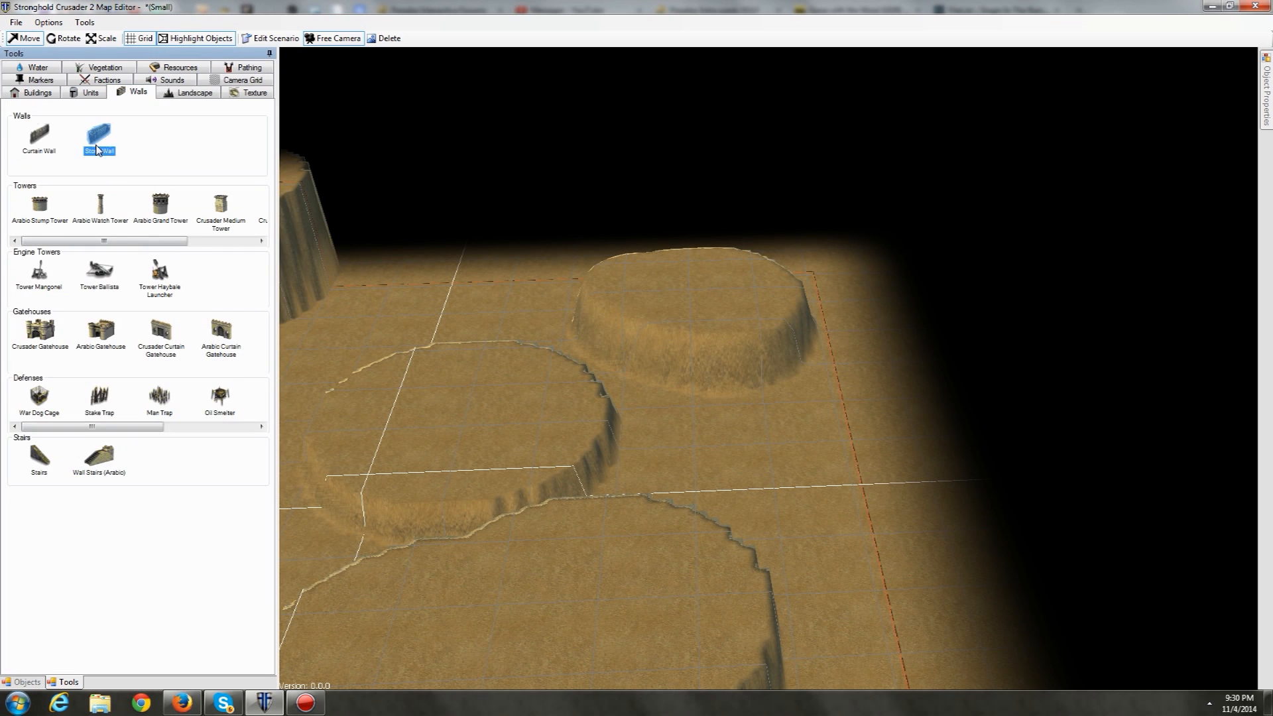
right_drag(586, 426, 597, 376)
scroll(557, 376, up, 5)
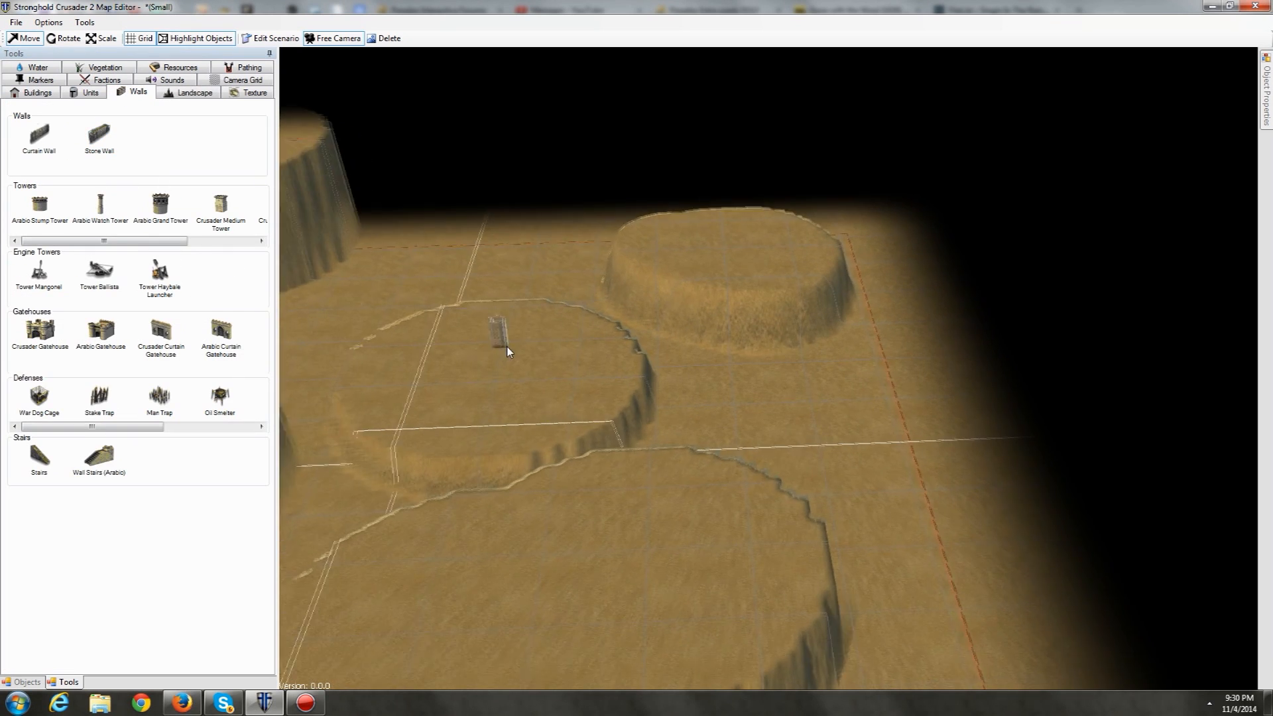
key(a)
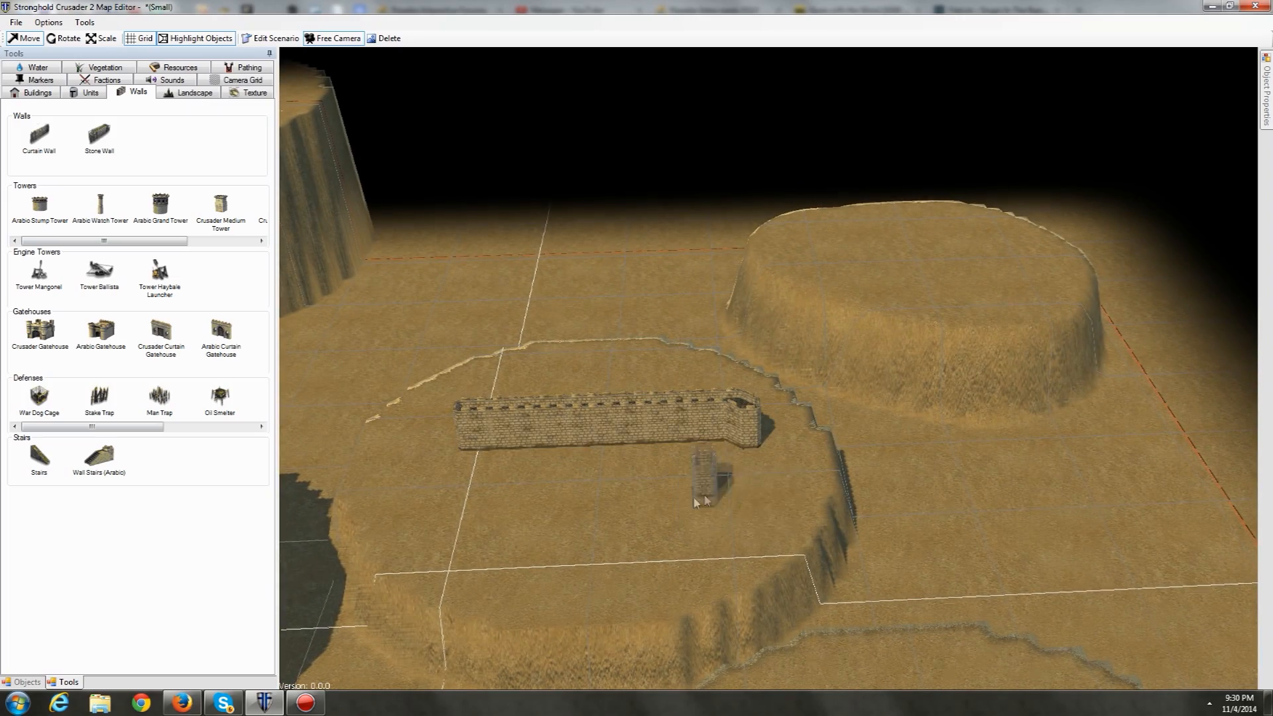
scroll(715, 471, up, 3)
middle_drag(716, 470, 757, 471)
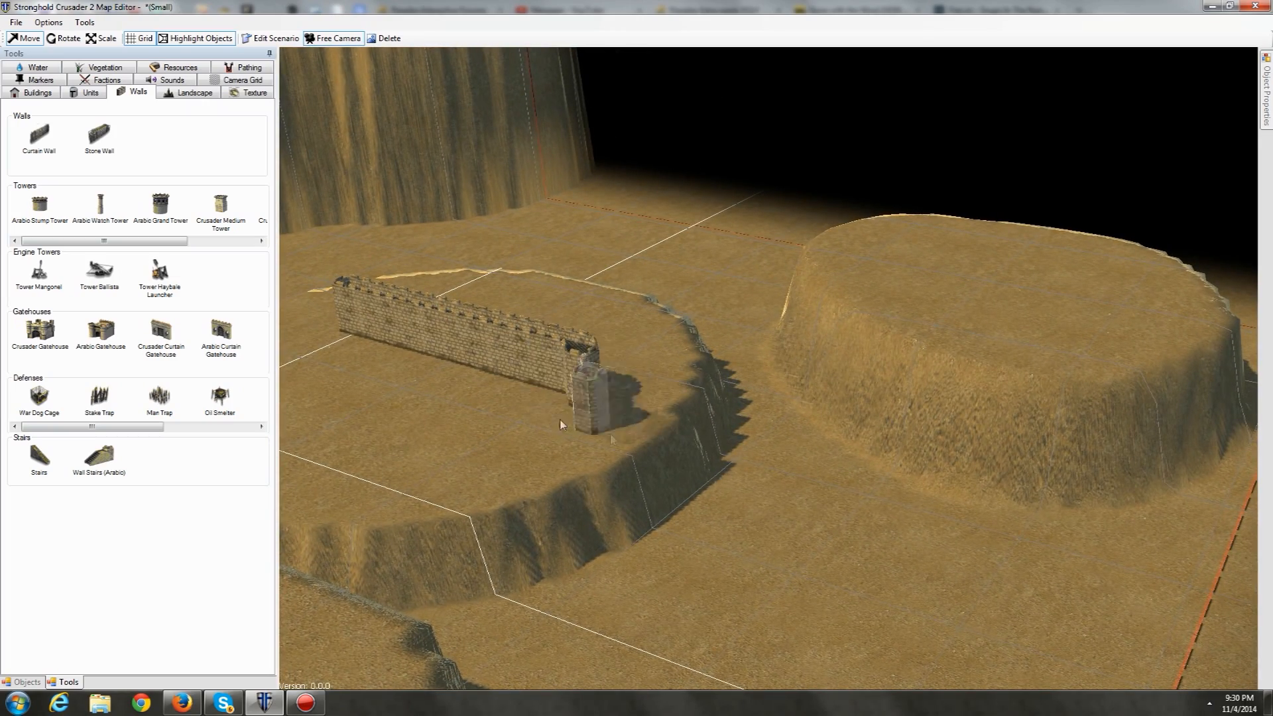
Step: Build an angled stone wall on top of the freestyle-sculpted hill to compare it with the plateau wall
key(w)
key(d)
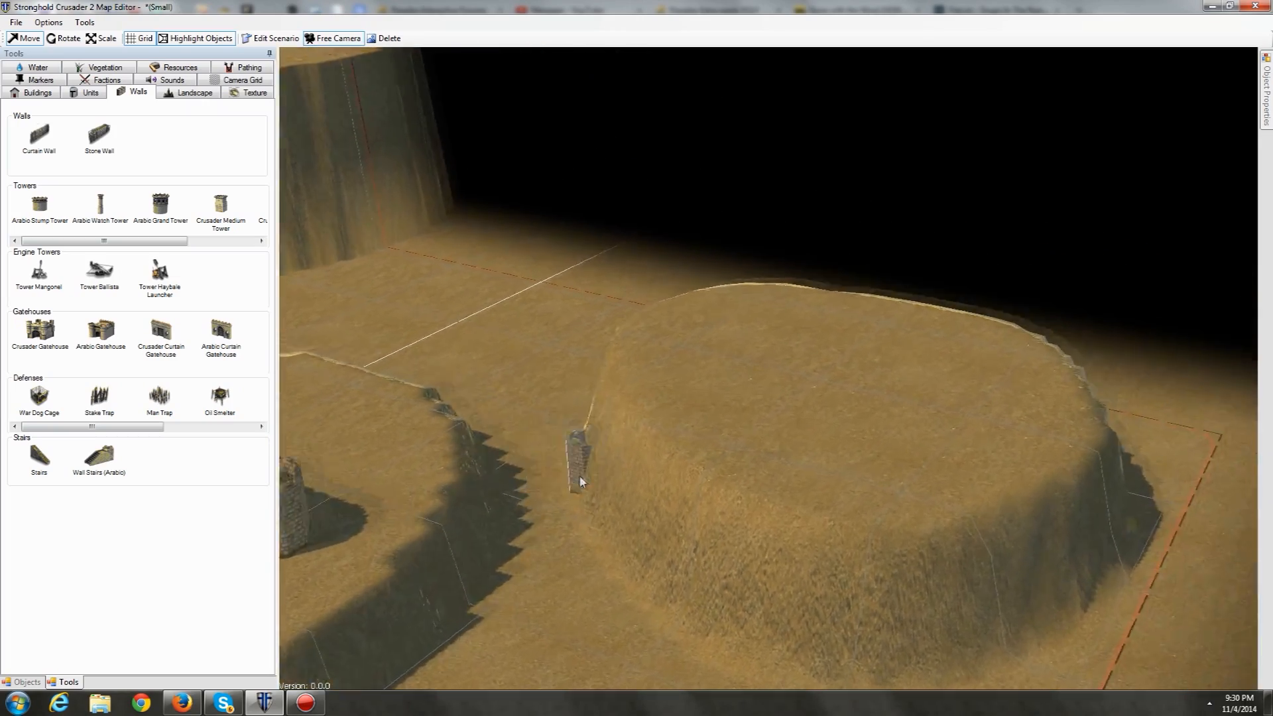
mouse_move(690, 377)
mouse_down()
mouse_move(744, 358)
mouse_move(728, 443)
mouse_move(739, 457)
mouse_up()
scroll(825, 428, up, 5)
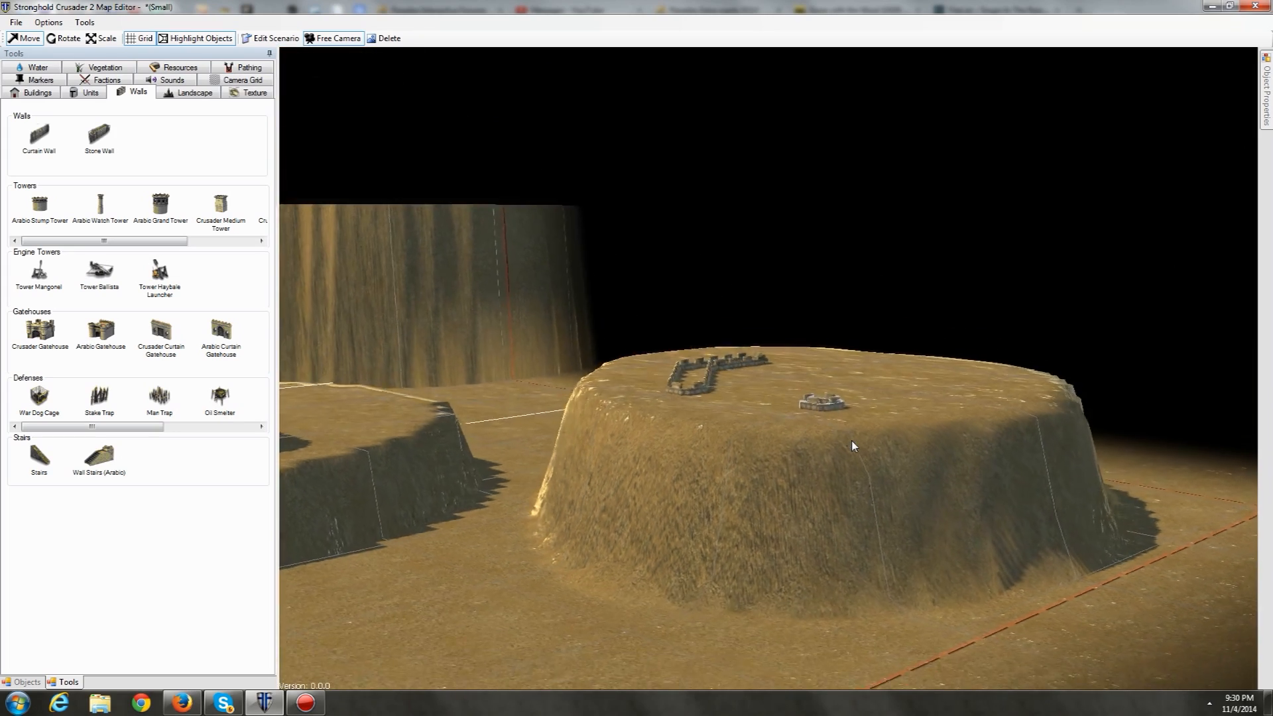
scroll(857, 439, down, 5)
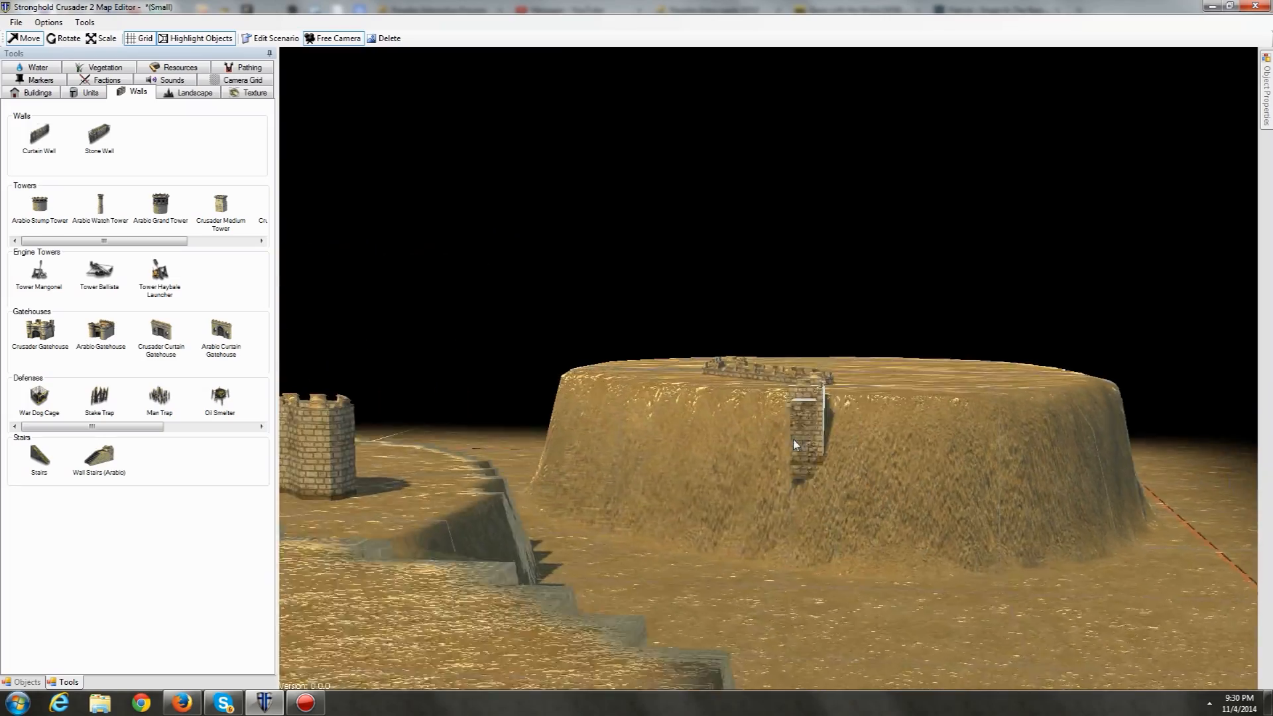
key(a)
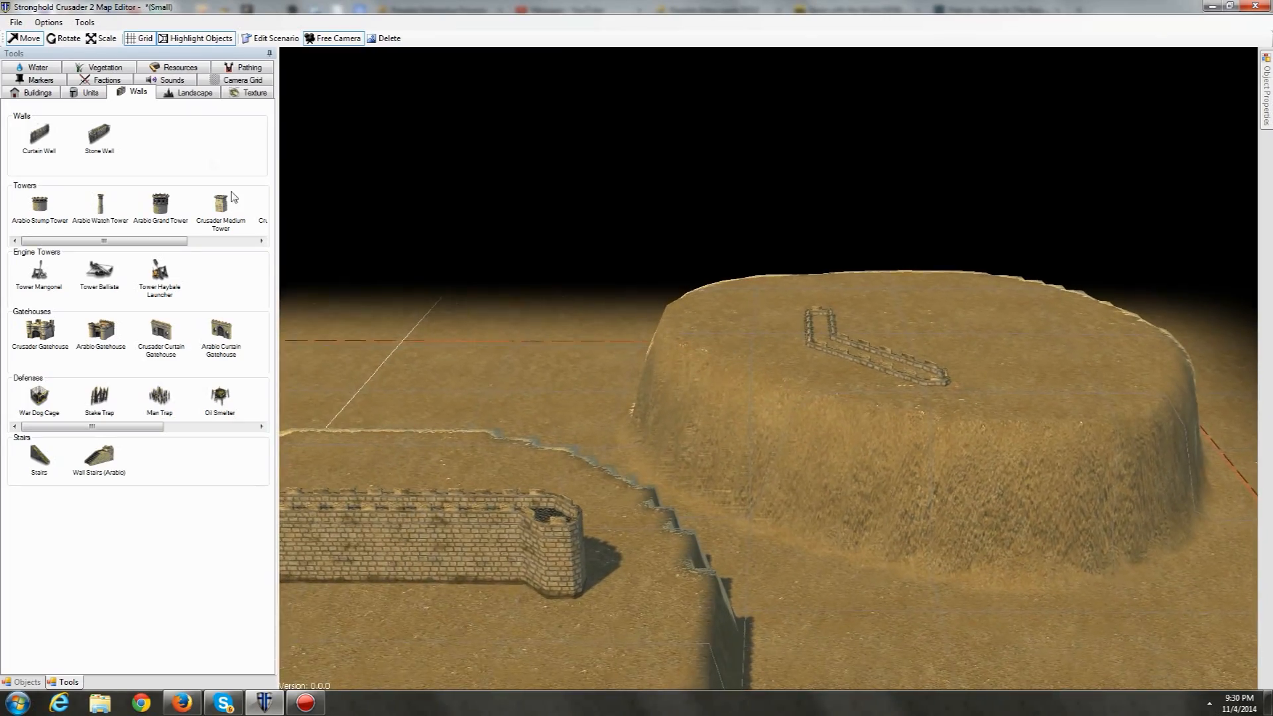
Step: Show the Lowlands plateau overlay and compare the height numbers on the plateaus and the sculpted hill
click(203, 98)
click(58, 112)
click(159, 193)
scroll(542, 295, down, 5)
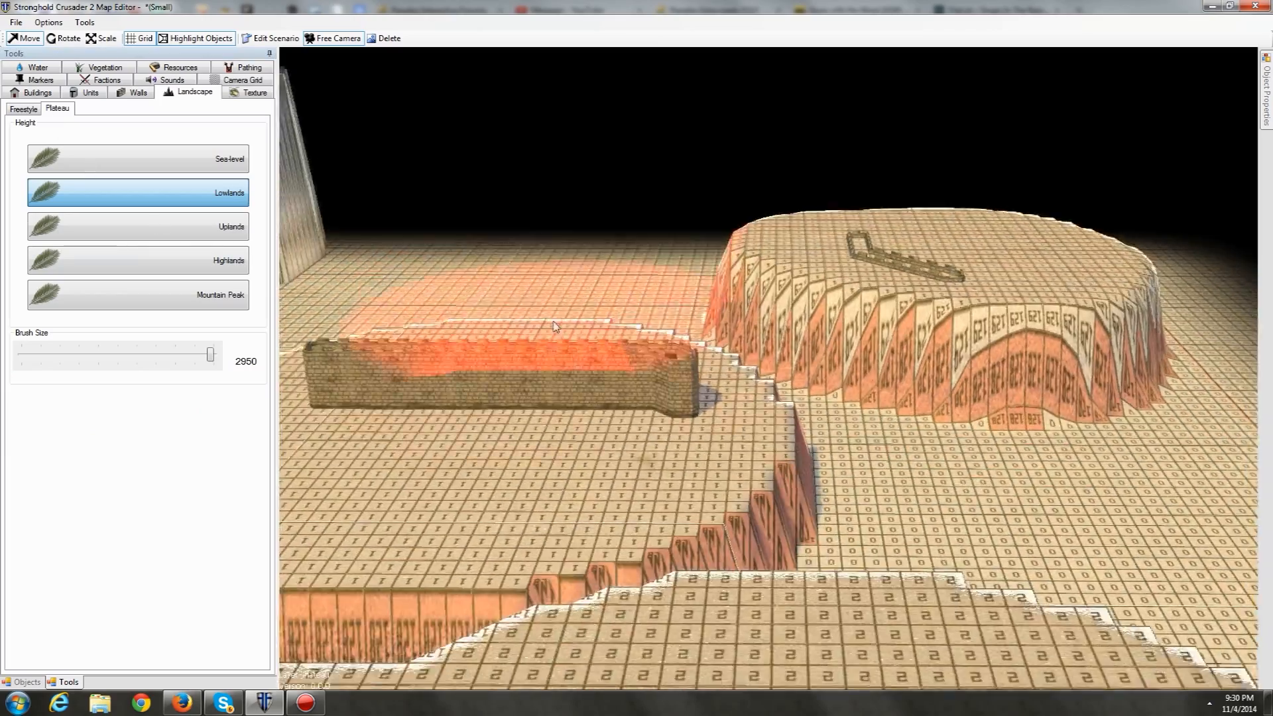
middle_drag(542, 296, 642, 372)
scroll(525, 407, down, 3)
middle_drag(526, 407, 801, 265)
scroll(801, 265, down, 2)
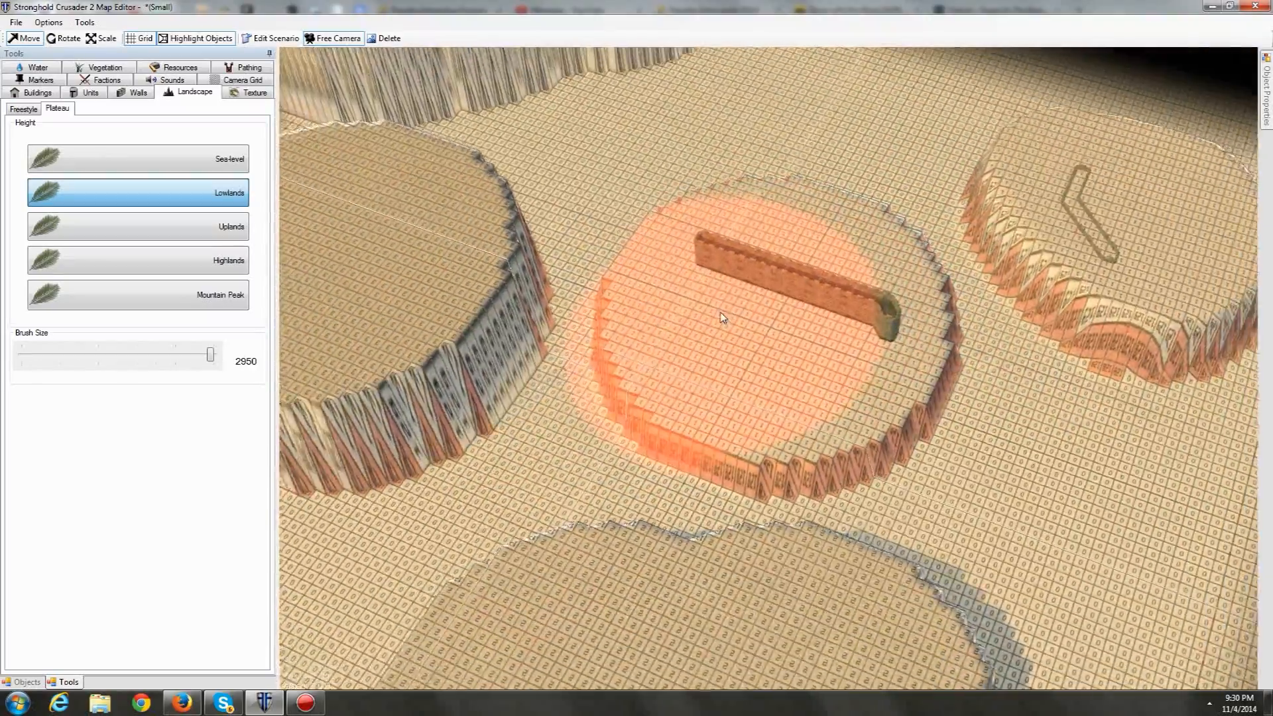
middle_drag(801, 319, 603, 126)
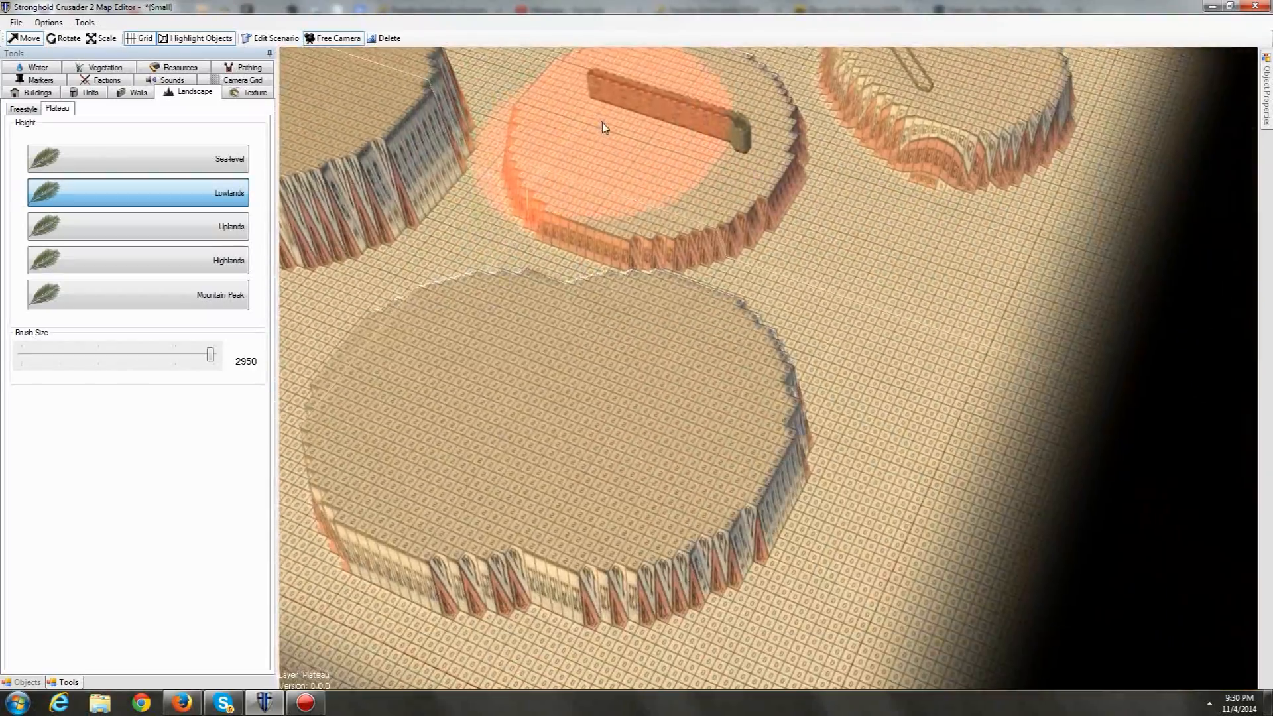
mouse_move(746, 222)
middle_down()
mouse_move(852, 216)
mouse_move(901, 239)
mouse_move(788, 217)
mouse_move(917, 258)
mouse_move(656, 361)
mouse_move(775, 374)
mouse_move(689, 296)
mouse_move(662, 298)
mouse_move(696, 295)
middle_up()
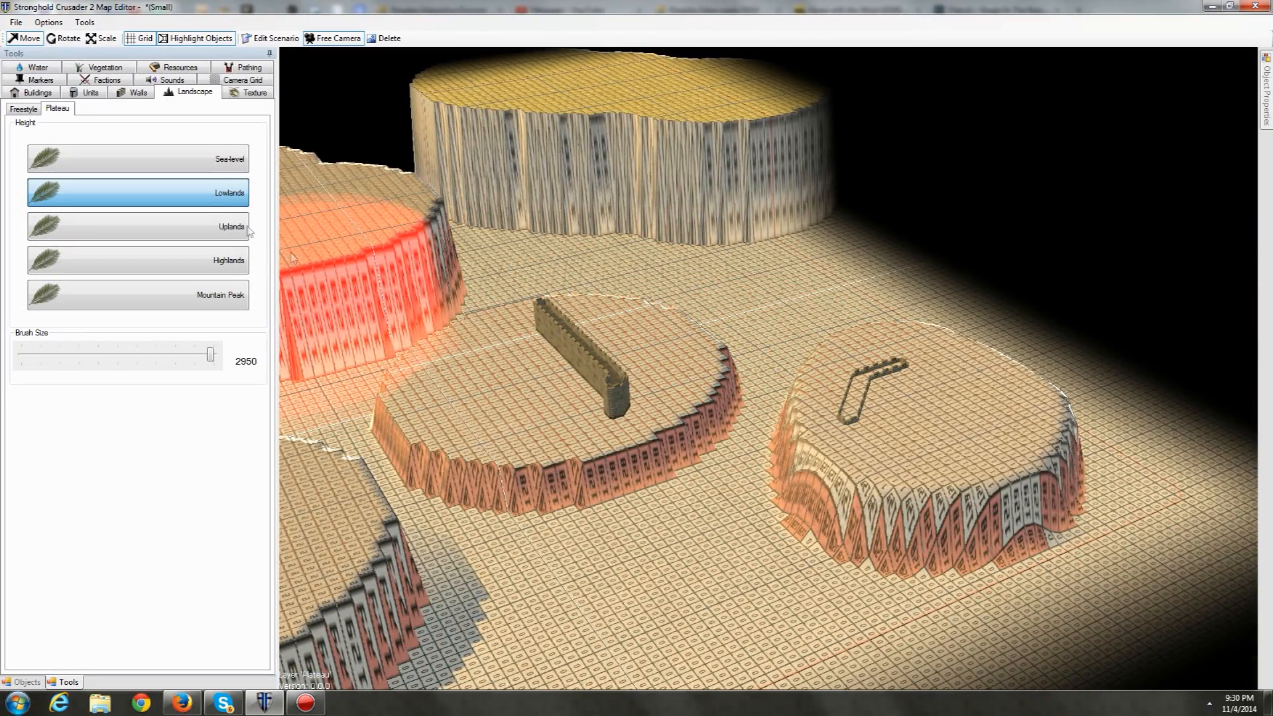
Step: Look at the objects list and return to the landscape tools
click(37, 683)
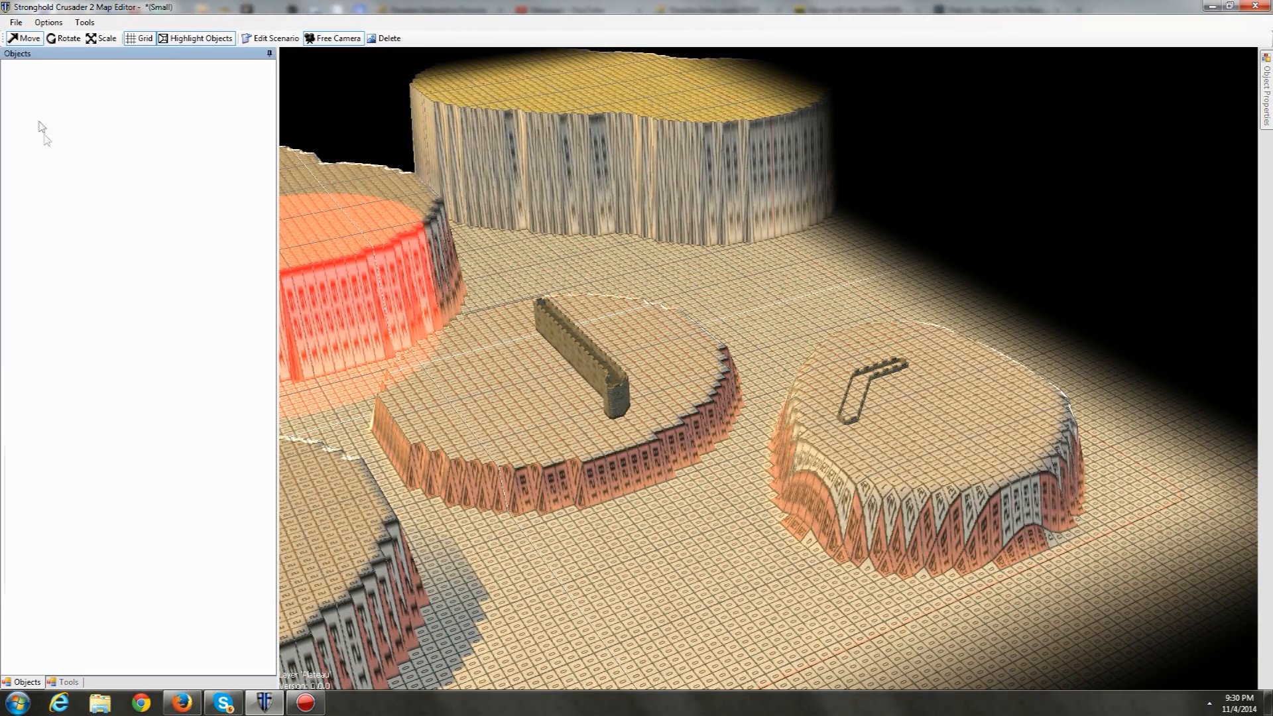
click(68, 683)
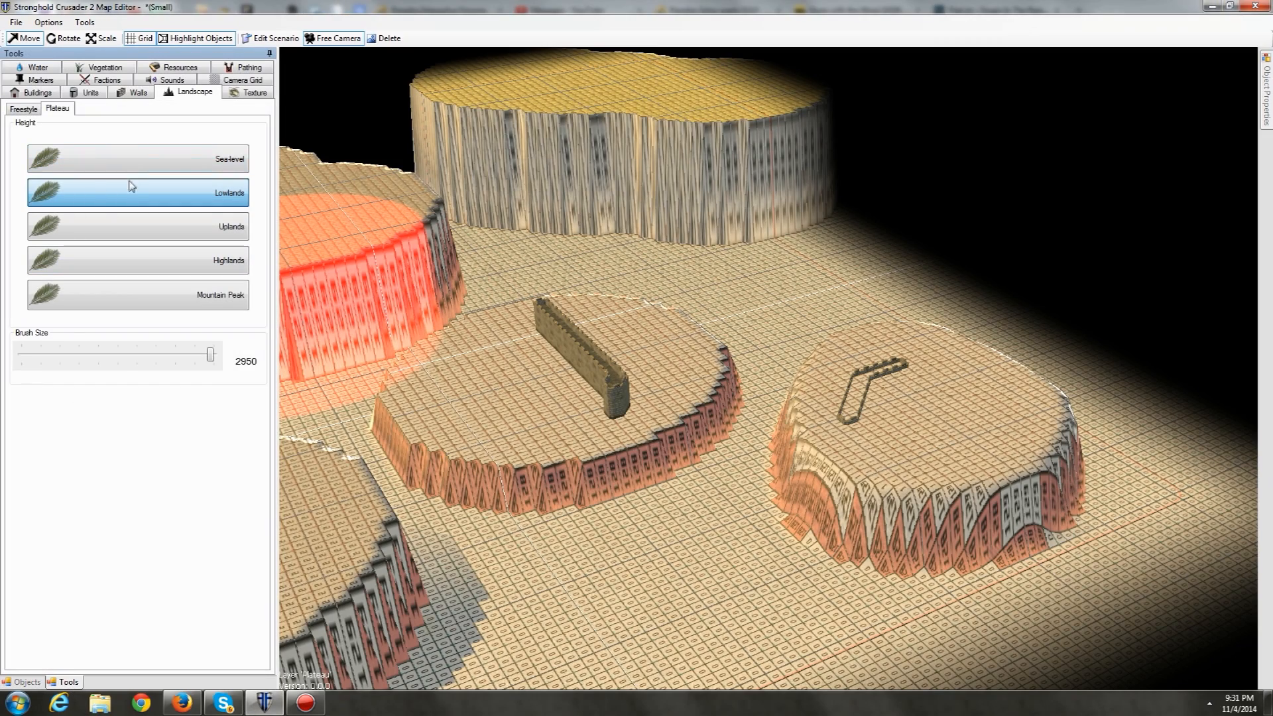
middle_drag(647, 409, 684, 394)
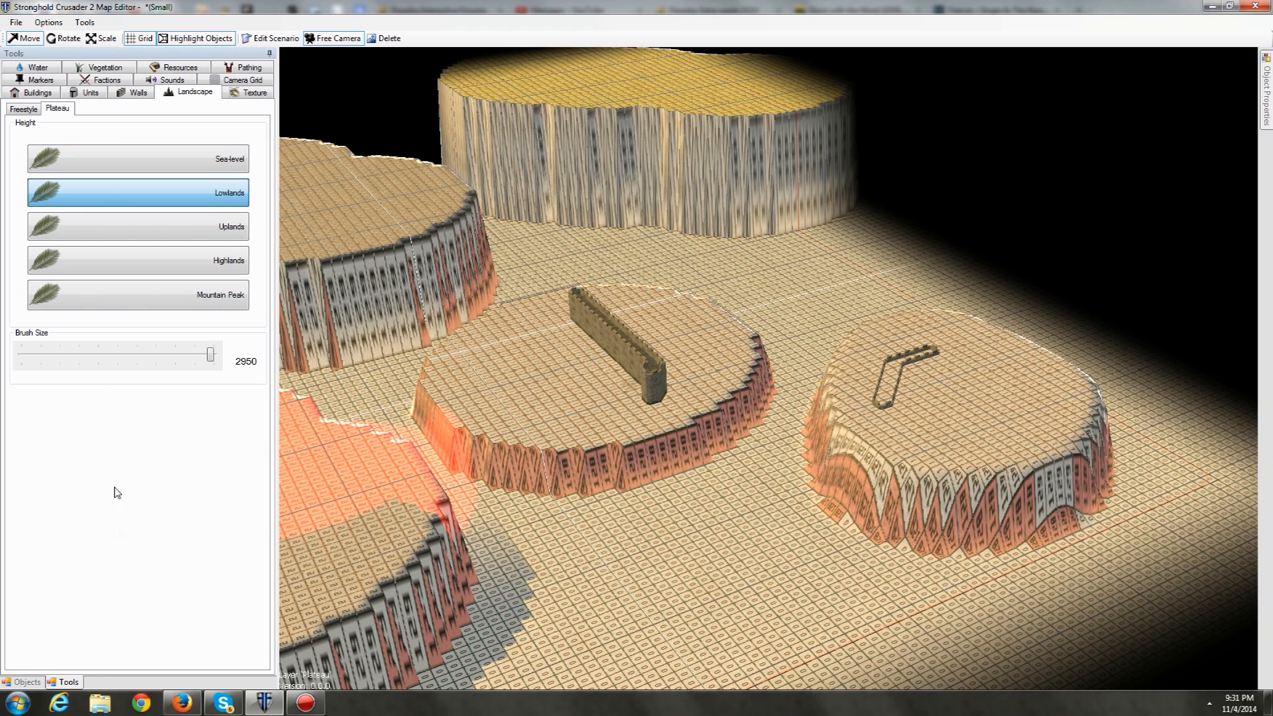
click(26, 682)
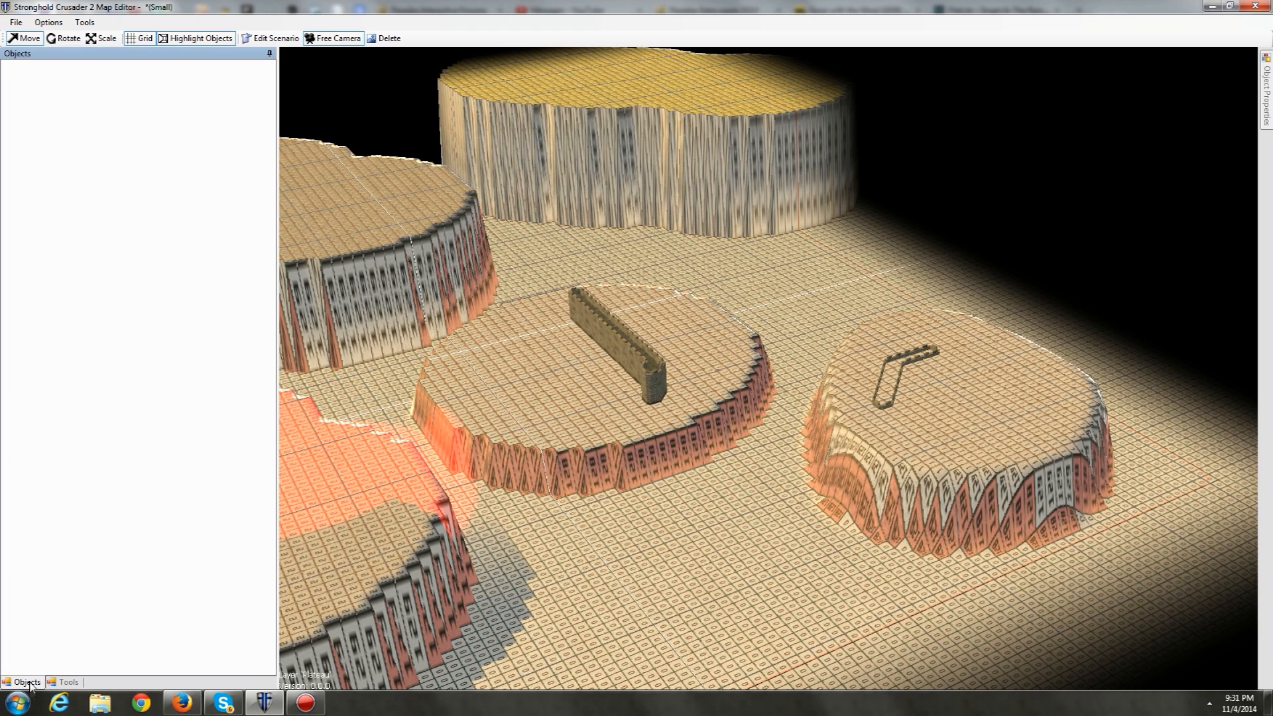
click(31, 682)
click(50, 682)
click(18, 683)
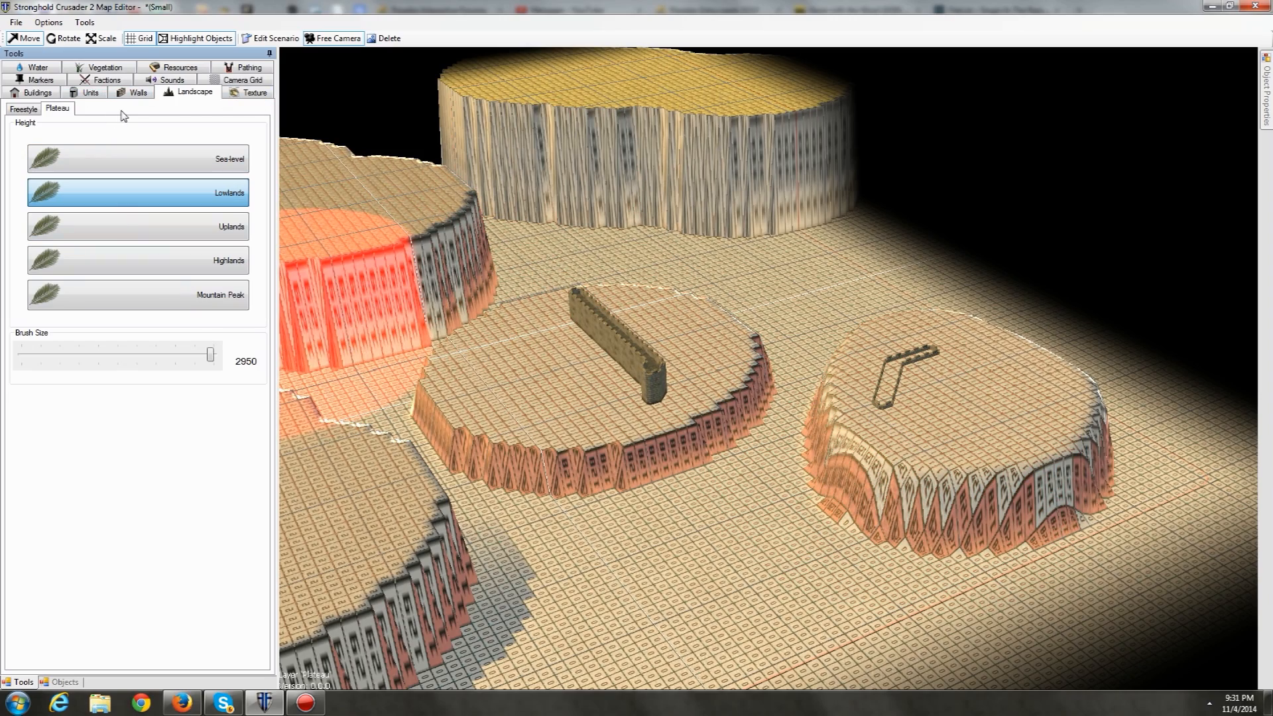
middle_drag(874, 509, 825, 384)
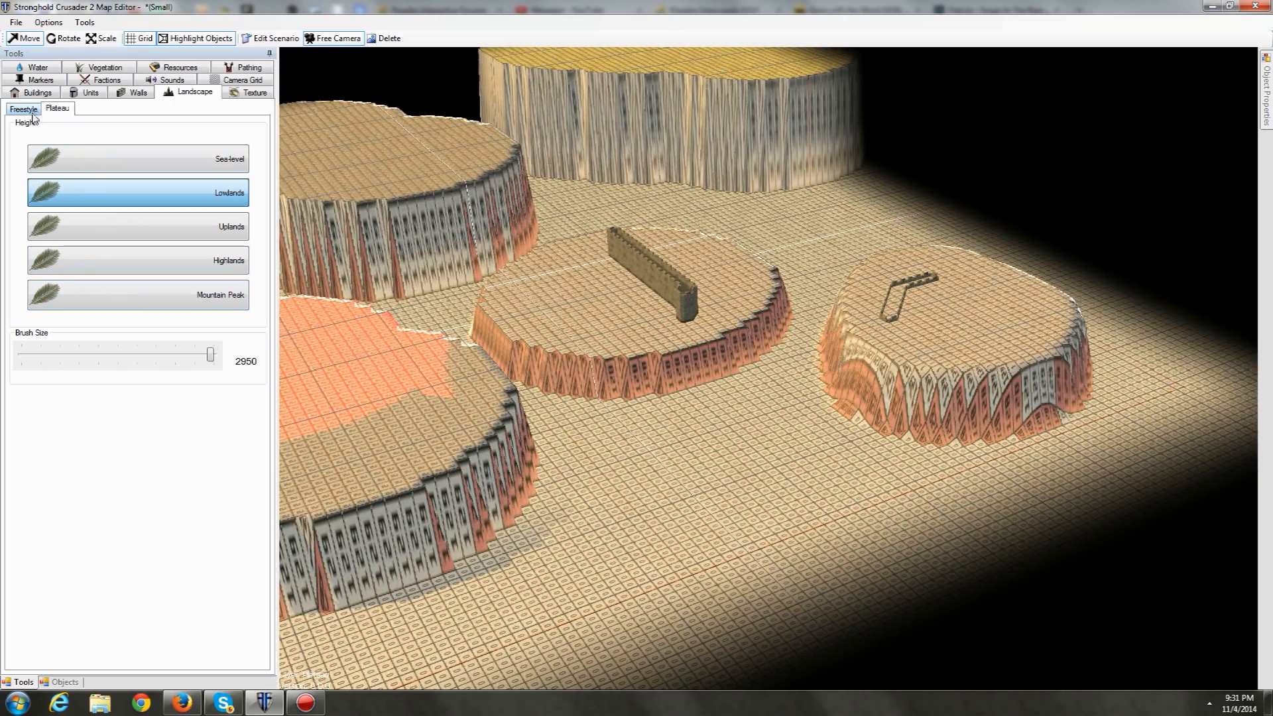
Step: Flatten all plateaus and the sculpted hill across the map with the Sea-level plateau brush at size 2950
click(116, 163)
mouse_move(690, 457)
mouse_down()
mouse_move(651, 312)
mouse_move(952, 355)
mouse_move(653, 222)
mouse_move(826, 414)
mouse_up()
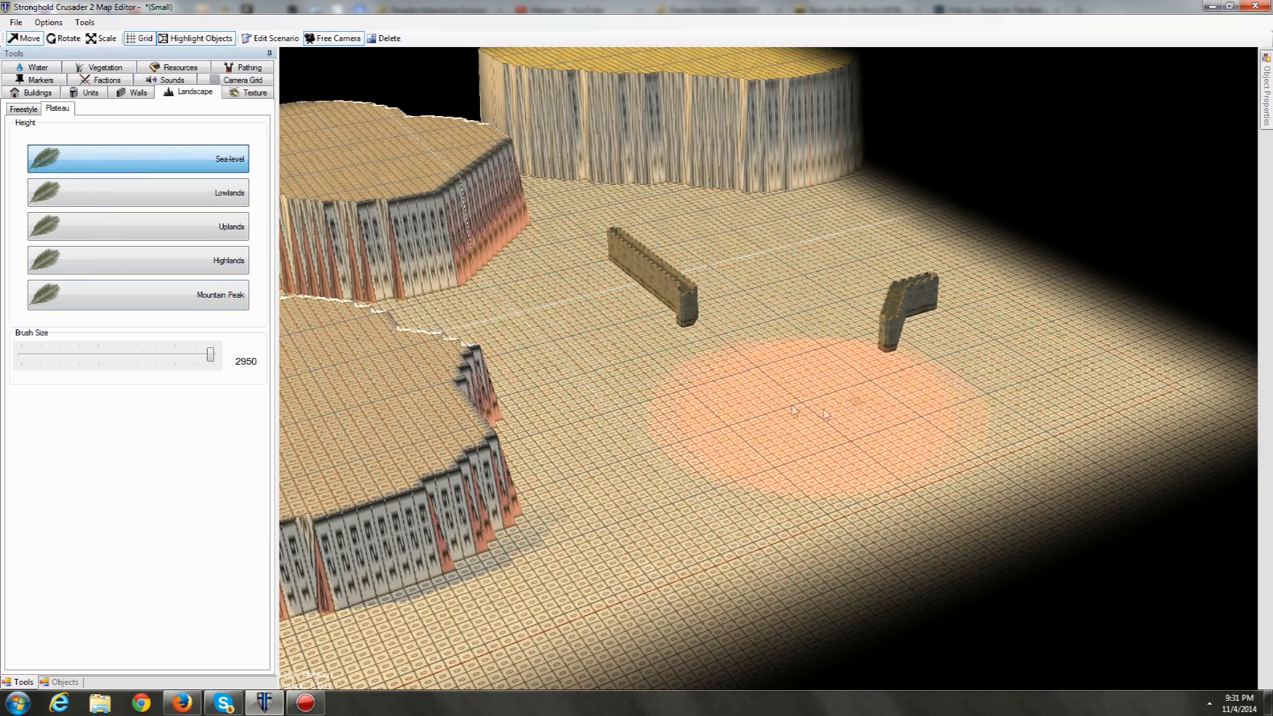
middle_drag(749, 385, 826, 342)
drag(825, 342, 439, 412)
middle_drag(458, 406, 879, 365)
mouse_move(879, 365)
mouse_down()
mouse_move(678, 568)
mouse_move(588, 256)
mouse_move(886, 188)
mouse_move(901, 201)
mouse_up()
middle_drag(900, 200, 720, 408)
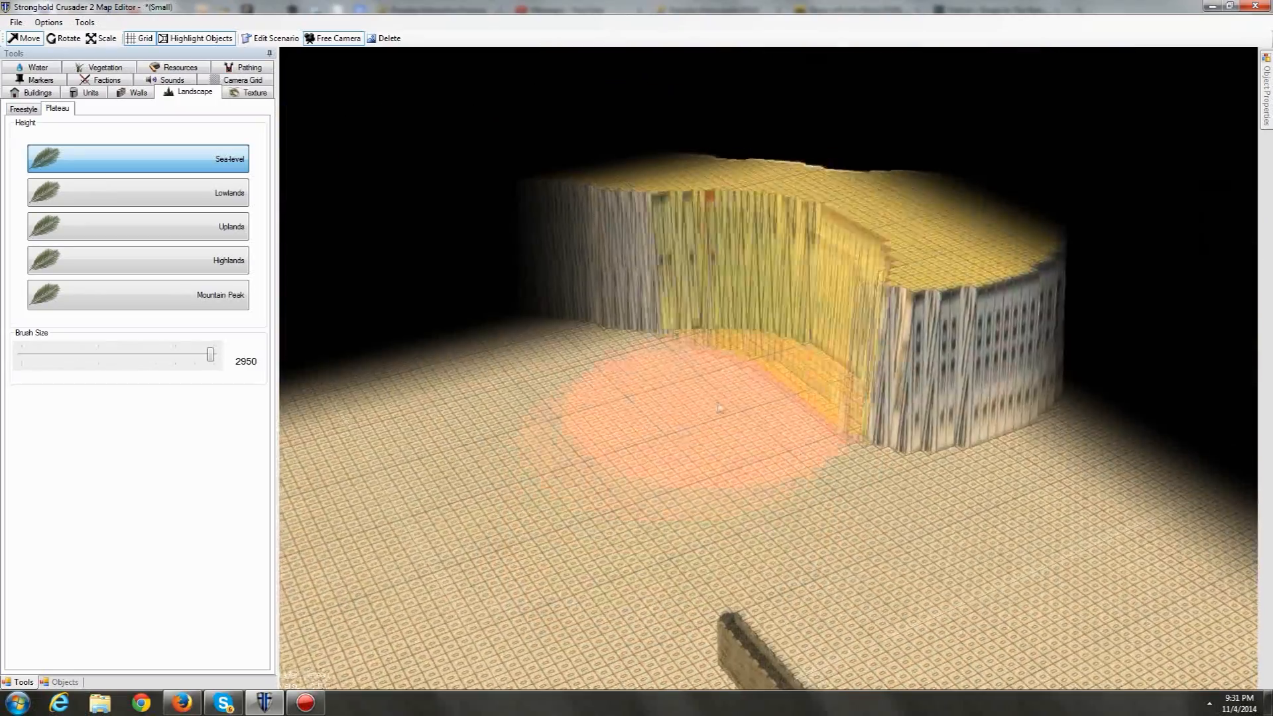
drag(719, 408, 610, 305)
drag(1057, 366, 823, 514)
middle_drag(921, 554, 827, 304)
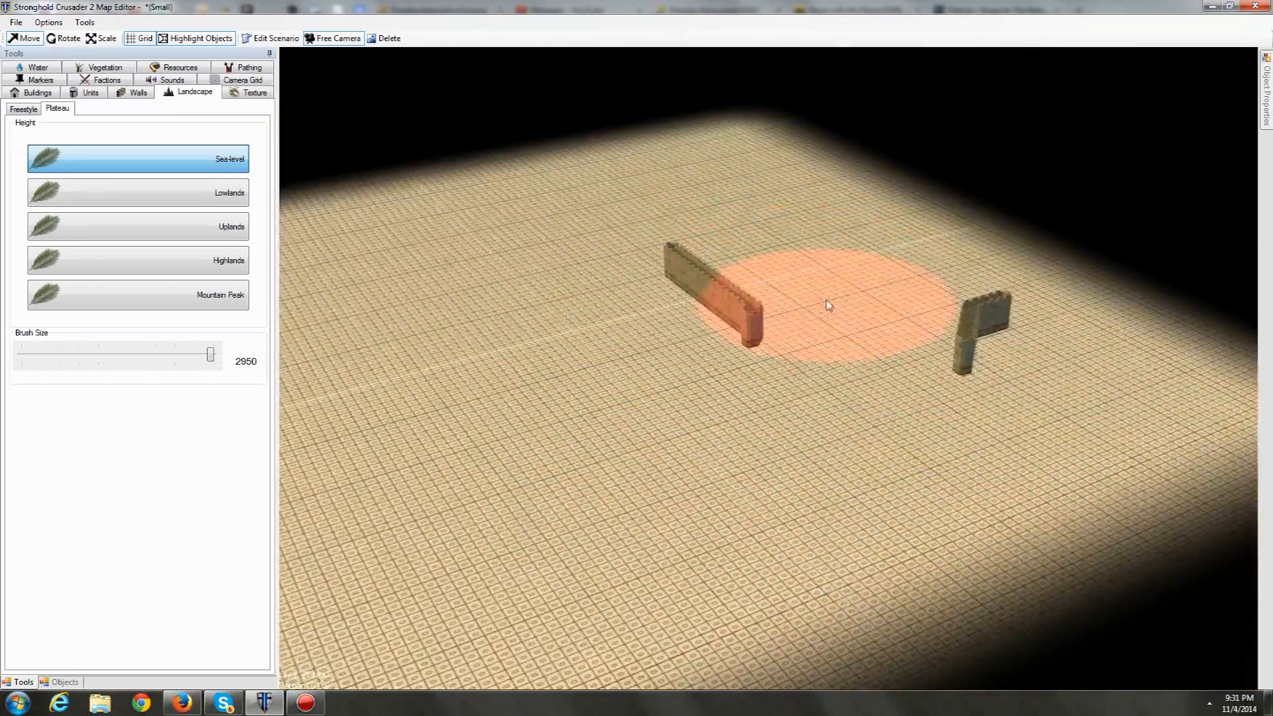
Step: Set up Freestyle Raise/Lower sculpting with the Smooth 1 brush at size 1610 and a reduced brush intensity
click(36, 110)
mouse_move(739, 324)
middle_down()
mouse_move(630, 380)
mouse_move(560, 367)
mouse_move(674, 369)
mouse_move(722, 338)
mouse_move(787, 367)
mouse_move(736, 387)
middle_up()
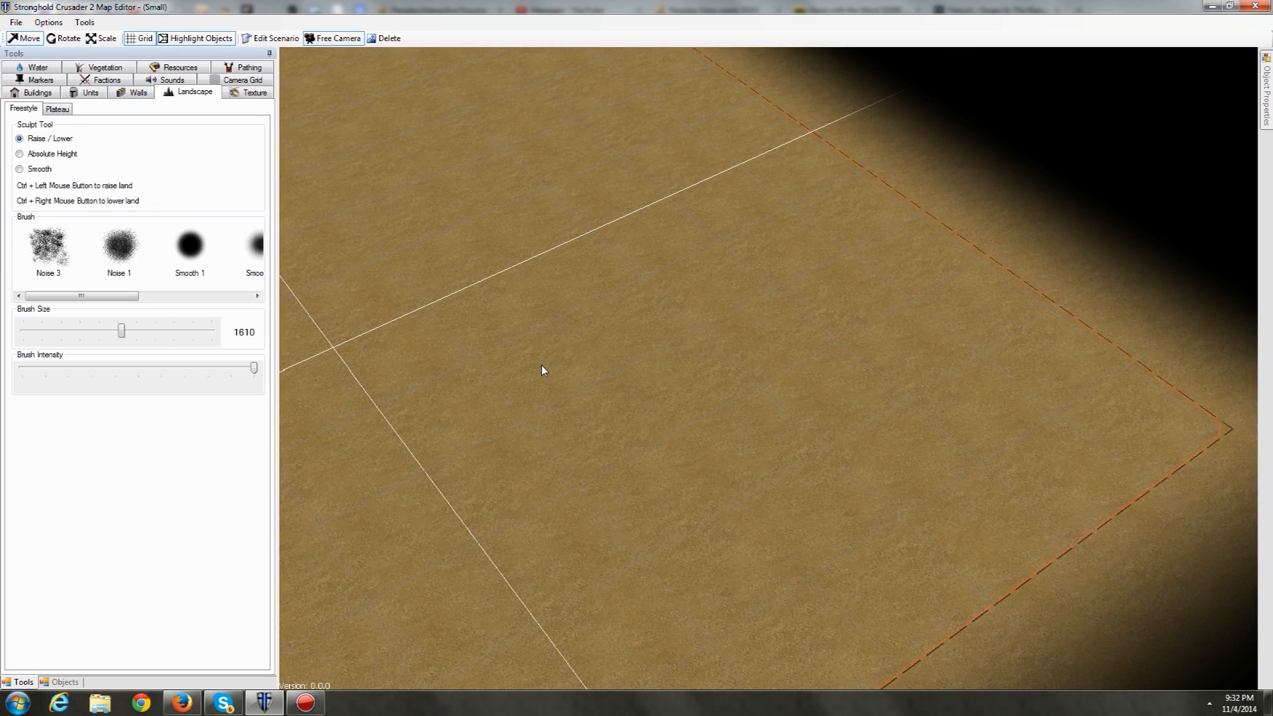
middle_drag(581, 308, 787, 264)
middle_drag(689, 272, 764, 301)
click(119, 247)
middle_drag(697, 328, 724, 406)
click(175, 245)
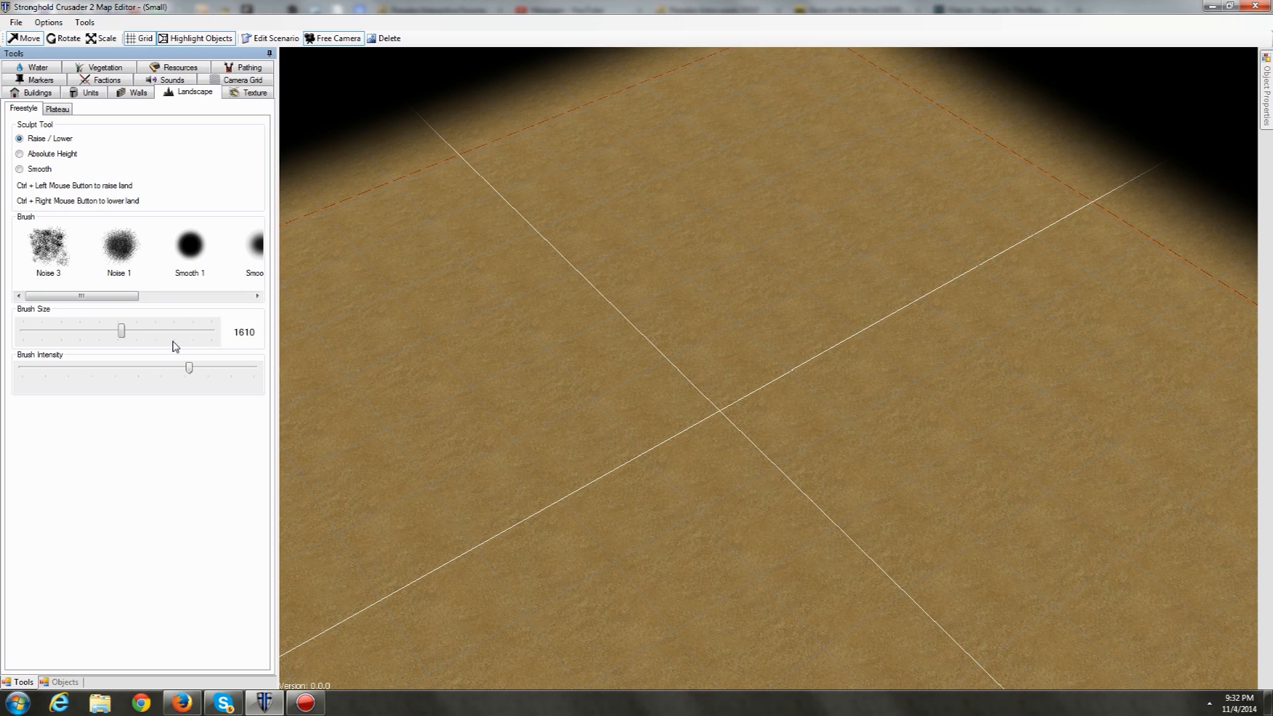
mouse_move(536, 164)
middle_down()
mouse_move(703, 284)
mouse_move(583, 261)
middle_up()
click(120, 248)
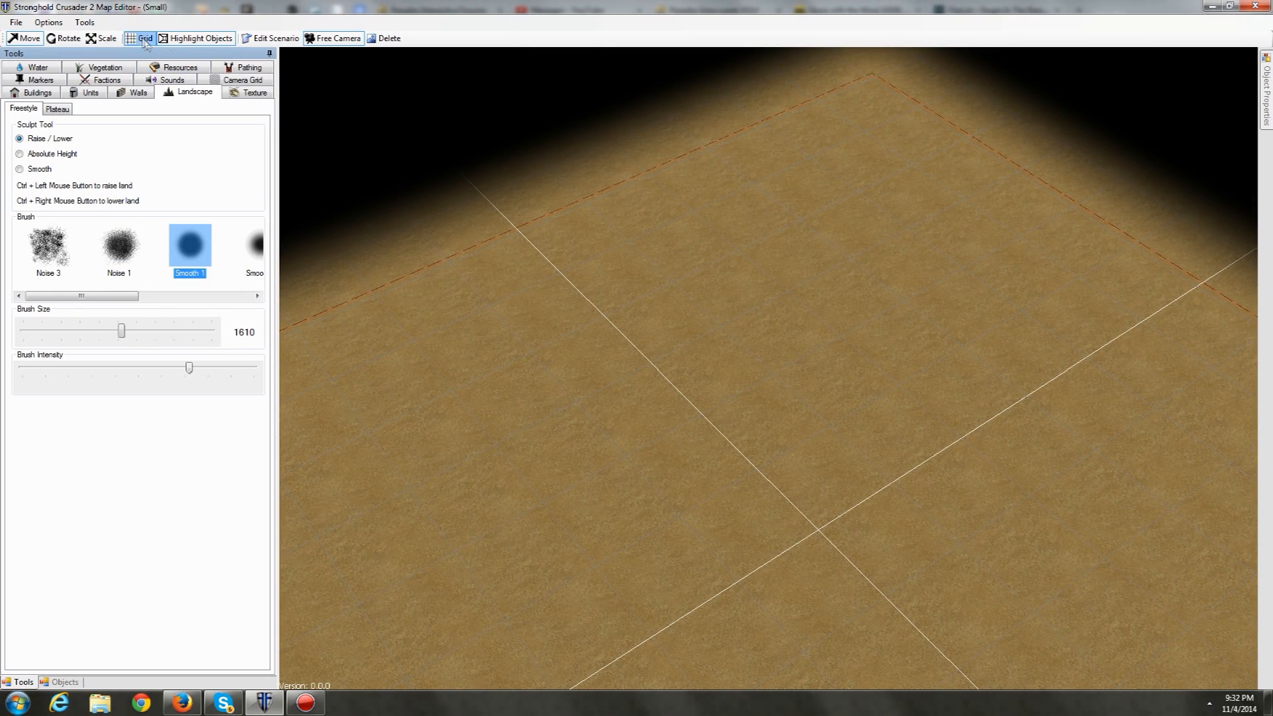
middle_drag(575, 340, 616, 320)
click(197, 242)
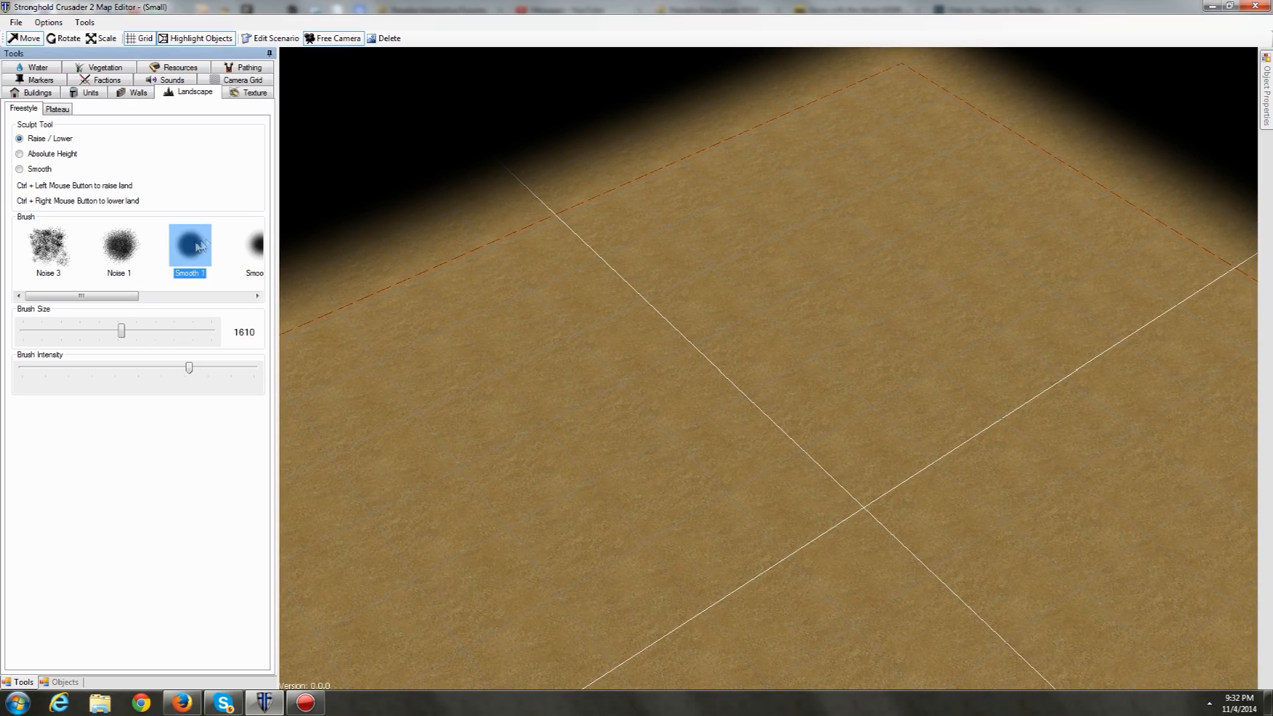
Step: Raise a range of hills across the far corner of the map with the Smooth 1 brush at size 1610
click(57, 111)
click(32, 111)
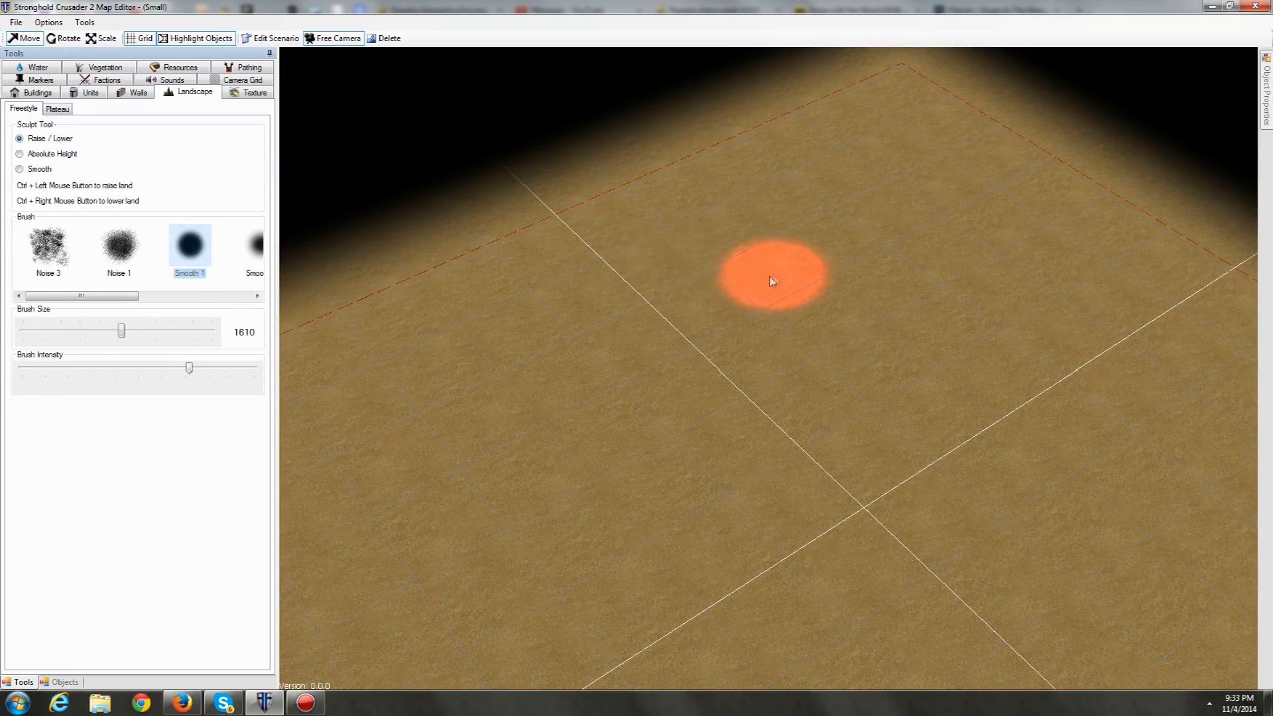
middle_drag(587, 230, 537, 260)
mouse_move(509, 271)
ctrl+mouse_down()
mouse_move(819, 125)
mouse_move(951, 141)
mouse_move(867, 80)
mouse_move(759, 136)
mouse_move(841, 136)
mouse_move(837, 200)
mouse_move(915, 165)
mouse_move(705, 222)
mouse_move(961, 275)
mouse_move(1022, 206)
mouse_move(1039, 317)
ctrl+mouse_up()
key(d)
key(w)
mouse_move(838, 318)
ctrl+mouse_down()
mouse_move(655, 243)
mouse_move(849, 190)
mouse_move(1011, 320)
ctrl+mouse_up()
drag(1121, 416, 790, 290)
mouse_move(790, 290)
ctrl+mouse_down()
mouse_move(873, 279)
mouse_move(786, 132)
mouse_move(946, 240)
mouse_move(891, 203)
mouse_move(947, 439)
ctrl+mouse_up()
drag(793, 232, 774, 464)
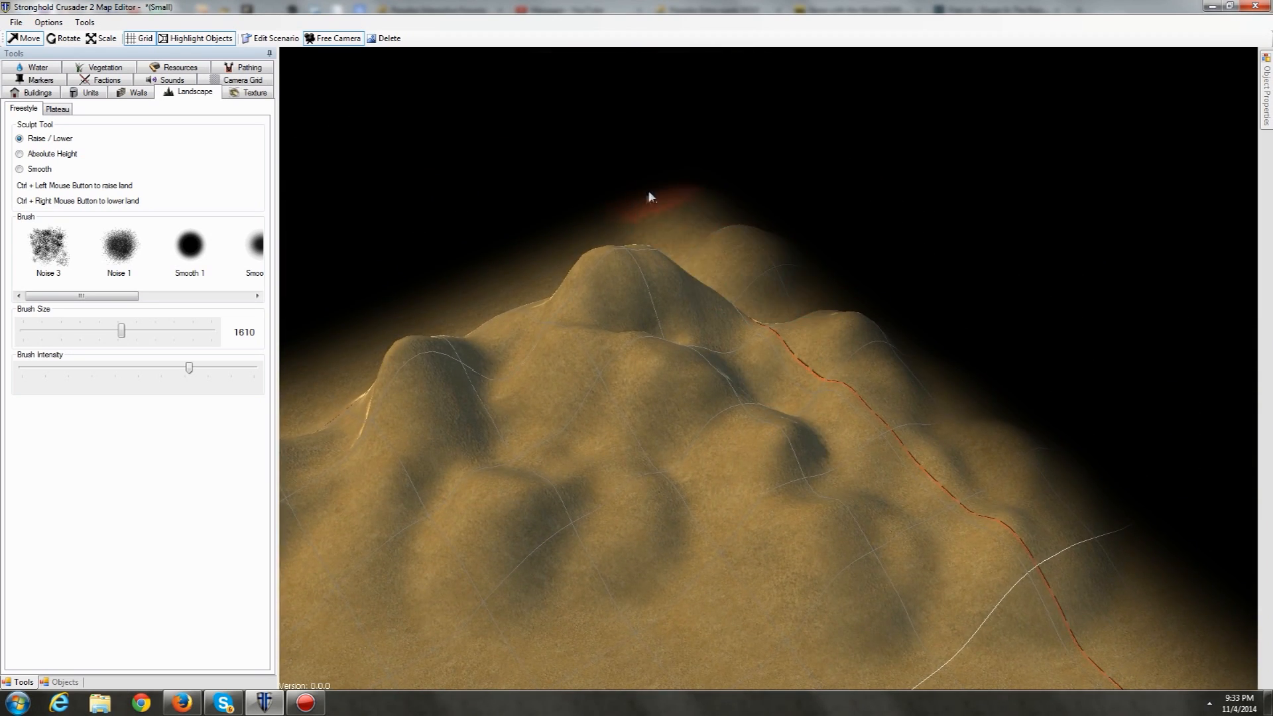
Step: Extend the hill range with more raised mounds along its front slope and the adjoining map edges
mouse_move(558, 331)
middle_down()
mouse_move(475, 310)
mouse_move(579, 446)
mouse_move(682, 469)
mouse_move(605, 426)
mouse_move(636, 519)
mouse_move(616, 374)
middle_up()
mouse_move(685, 483)
middle_down()
mouse_move(674, 312)
mouse_move(716, 454)
middle_up()
mouse_move(714, 448)
ctrl+mouse_down()
mouse_move(422, 391)
mouse_move(755, 554)
mouse_move(913, 510)
mouse_move(923, 480)
ctrl+mouse_up()
mouse_move(915, 378)
middle_down()
mouse_move(1000, 417)
mouse_move(966, 412)
mouse_move(736, 489)
middle_up()
mouse_move(734, 284)
middle_down()
mouse_move(737, 254)
mouse_move(657, 307)
mouse_move(765, 395)
mouse_move(754, 447)
mouse_move(794, 309)
mouse_move(769, 247)
middle_up()
mouse_move(620, 284)
middle_down()
mouse_move(809, 347)
mouse_move(626, 354)
mouse_move(504, 492)
mouse_move(715, 430)
mouse_move(557, 212)
middle_up()
mouse_move(557, 213)
ctrl+mouse_down()
mouse_move(480, 188)
mouse_move(597, 156)
mouse_move(560, 289)
ctrl+mouse_up()
mouse_move(540, 176)
middle_down()
mouse_move(837, 235)
mouse_move(904, 208)
mouse_move(903, 187)
mouse_move(881, 276)
mouse_move(802, 191)
middle_up()
mouse_move(802, 191)
ctrl+mouse_down()
mouse_move(918, 310)
mouse_move(825, 341)
mouse_move(512, 321)
mouse_move(747, 344)
ctrl+mouse_up()
mouse_move(915, 431)
middle_down()
mouse_move(756, 327)
mouse_move(907, 302)
mouse_move(893, 349)
mouse_move(833, 355)
mouse_move(755, 272)
mouse_move(813, 306)
mouse_move(573, 232)
mouse_move(611, 239)
mouse_move(589, 228)
mouse_move(272, 176)
middle_up()
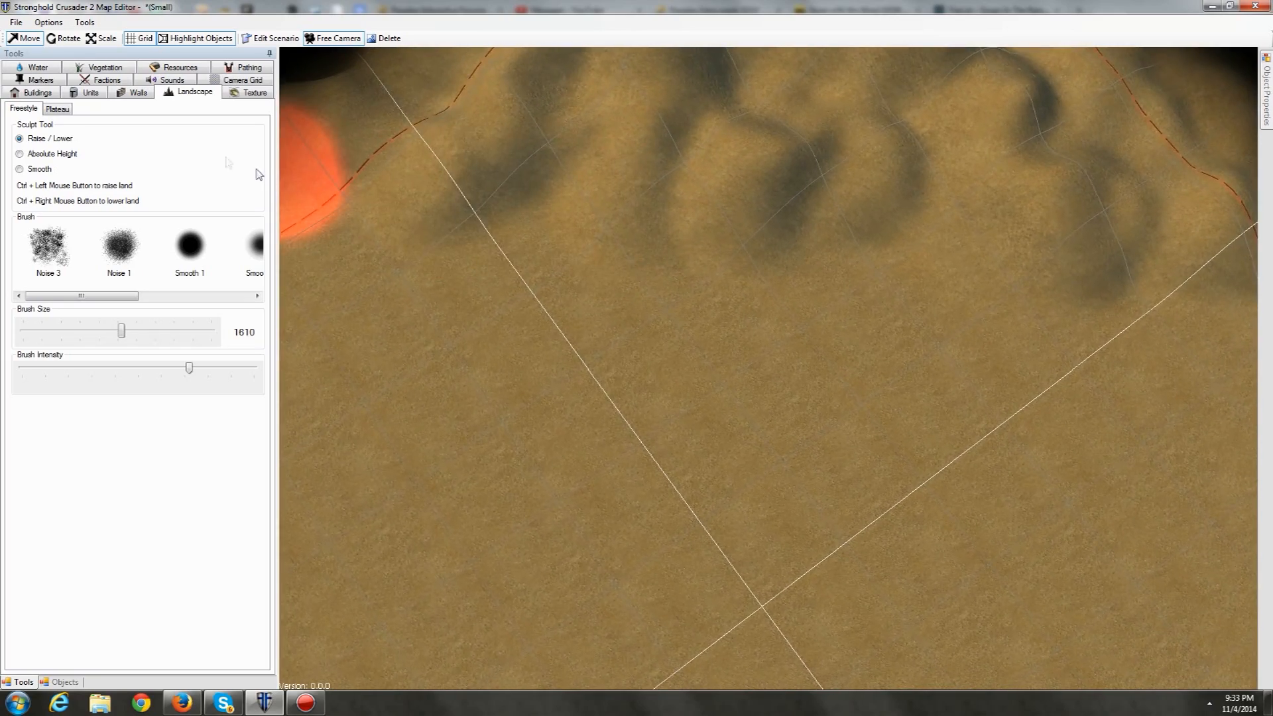
Step: Look through the flower, shrub and rock types available in the vegetation tools
click(103, 67)
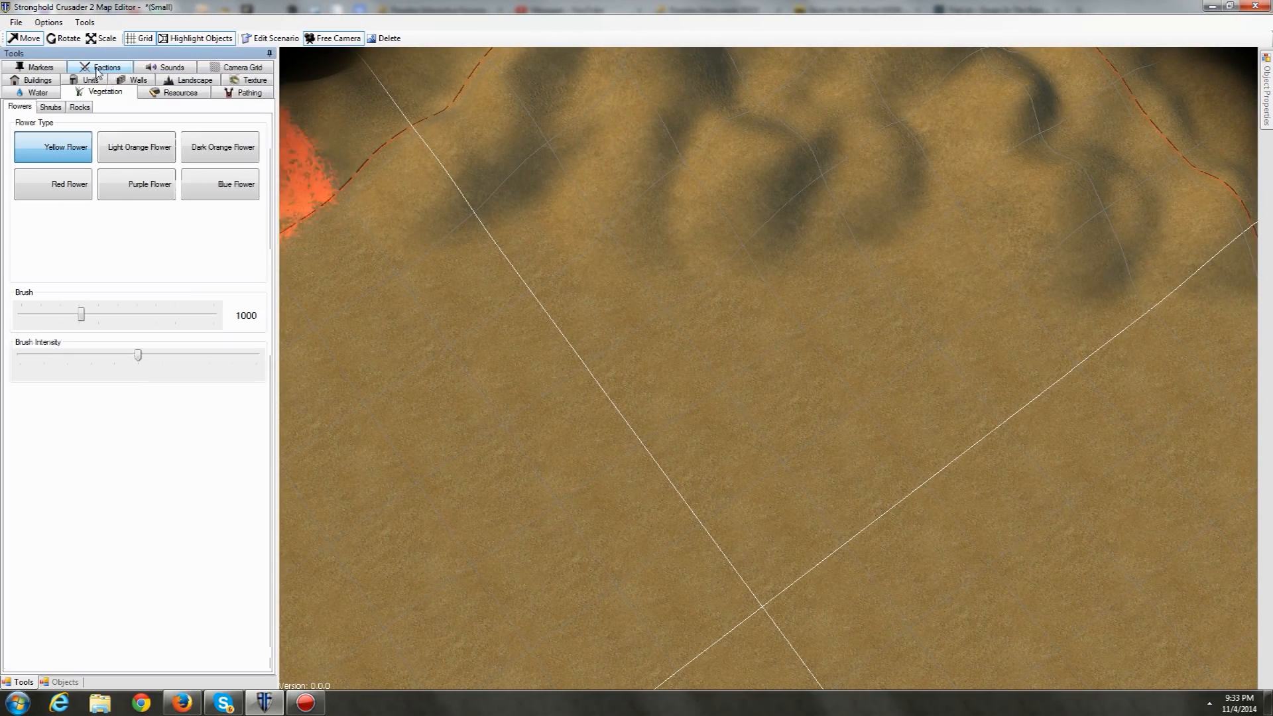
middle_drag(585, 272, 625, 325)
middle_drag(681, 393, 521, 258)
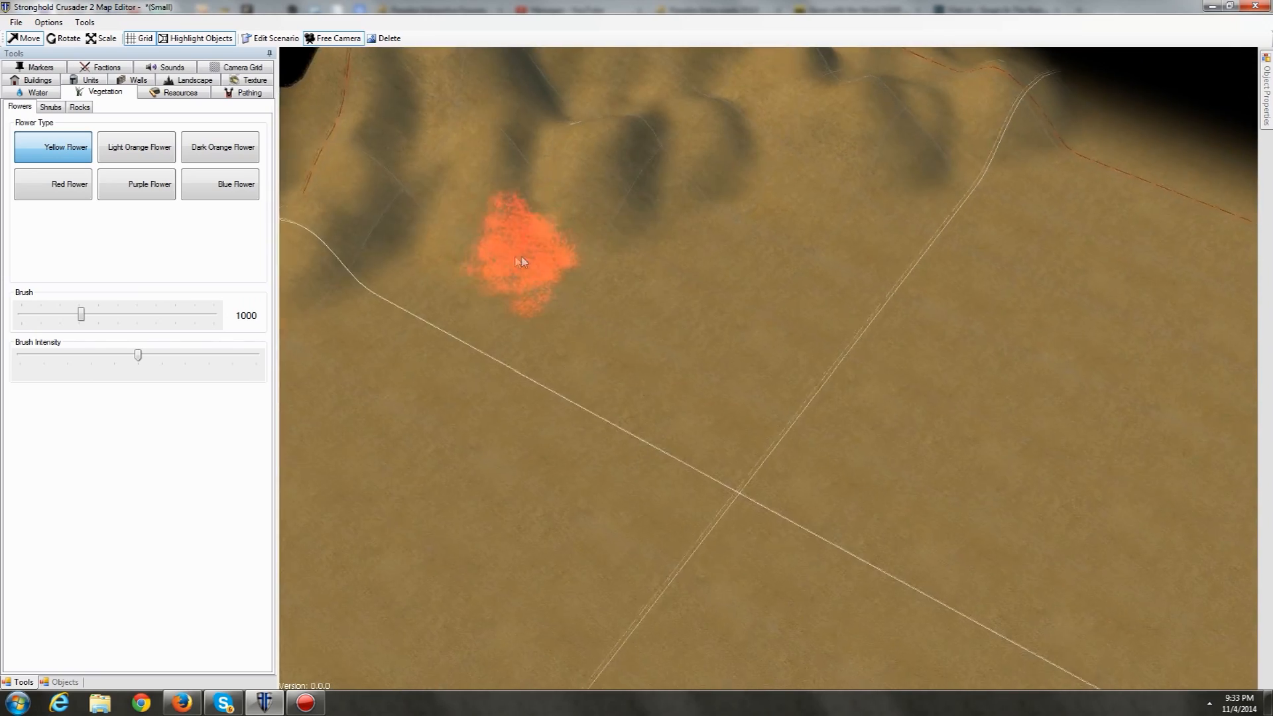
click(58, 107)
click(80, 107)
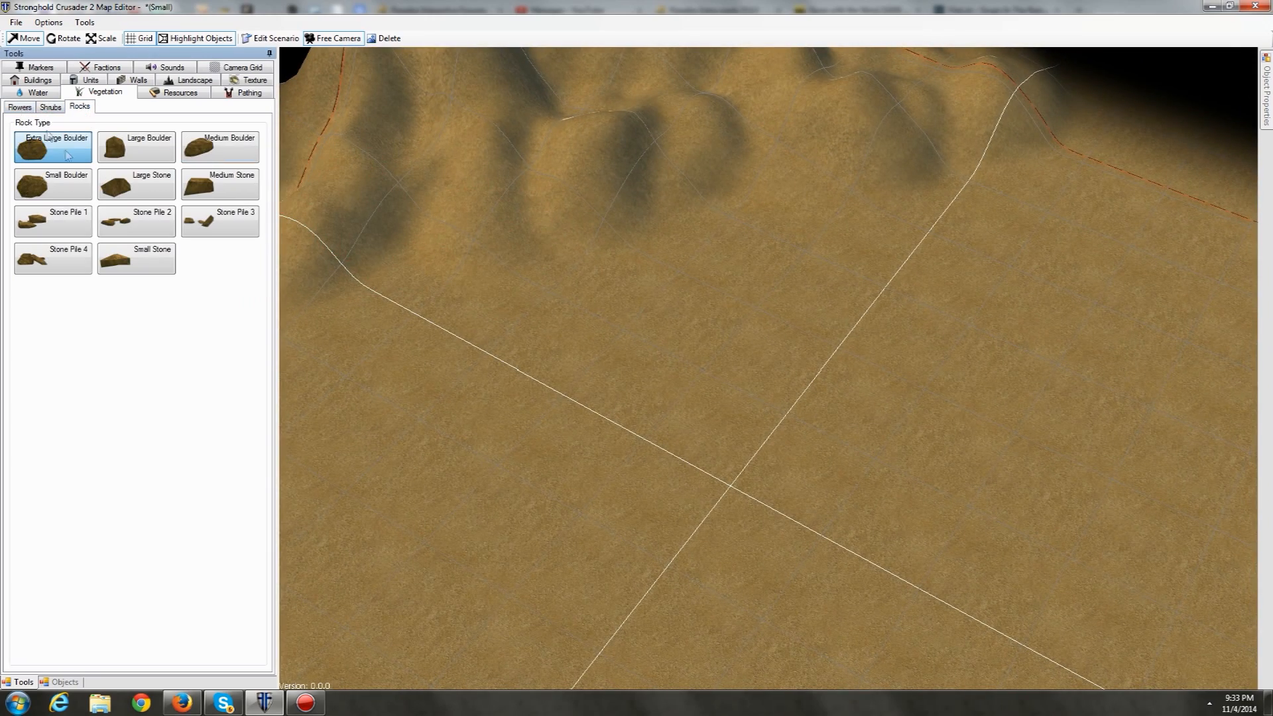
click(20, 108)
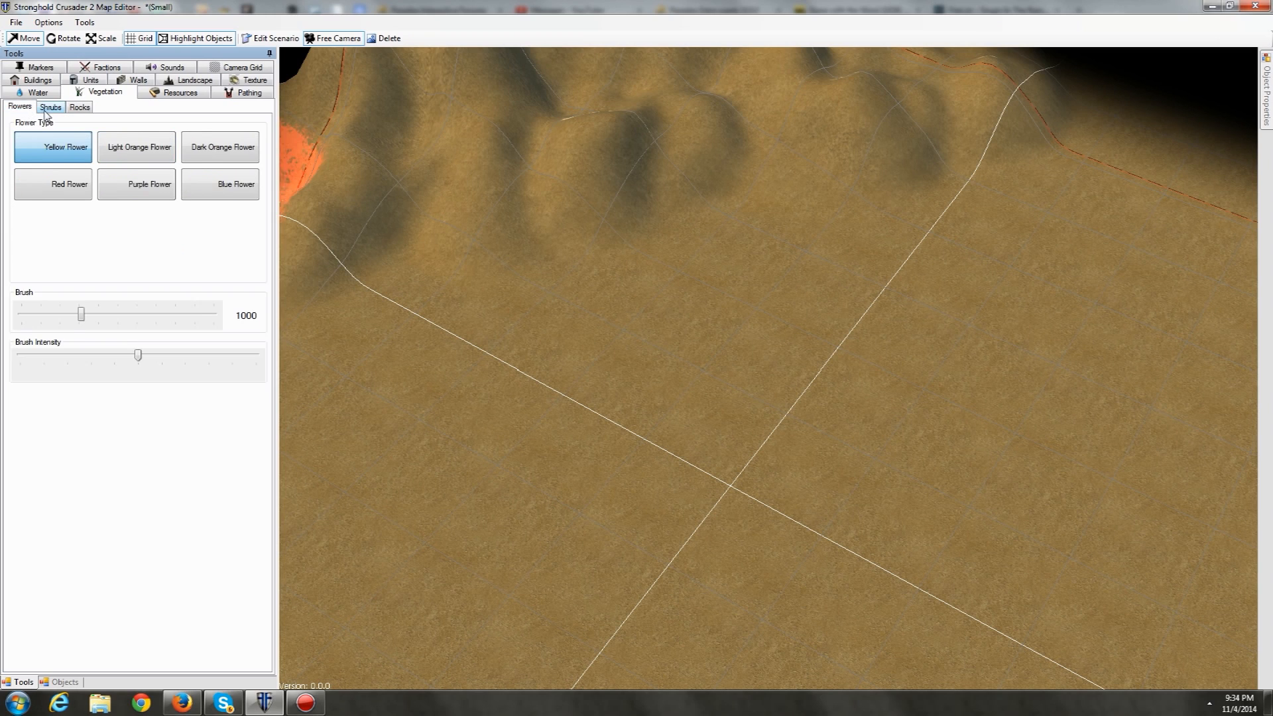
click(49, 107)
click(79, 107)
click(56, 108)
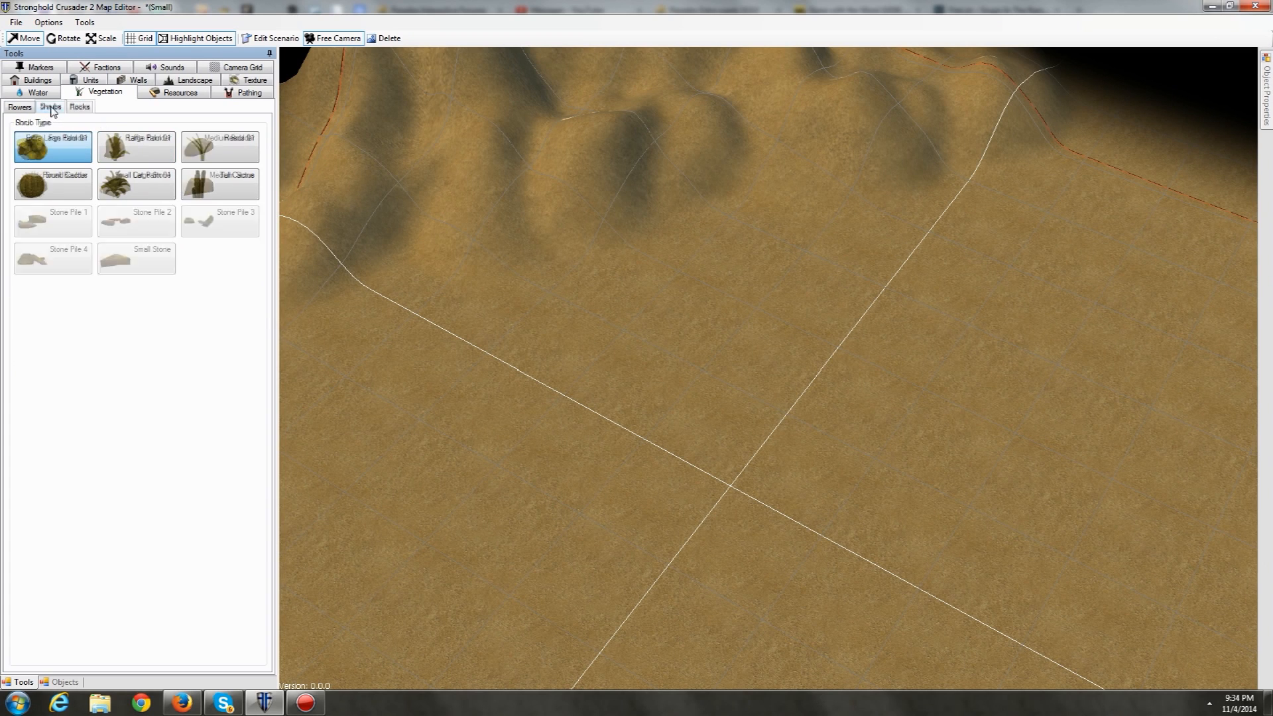
Step: Scatter single Round Cactus shrubs over the flat ground around the grid crossing
middle_drag(480, 310, 569, 199)
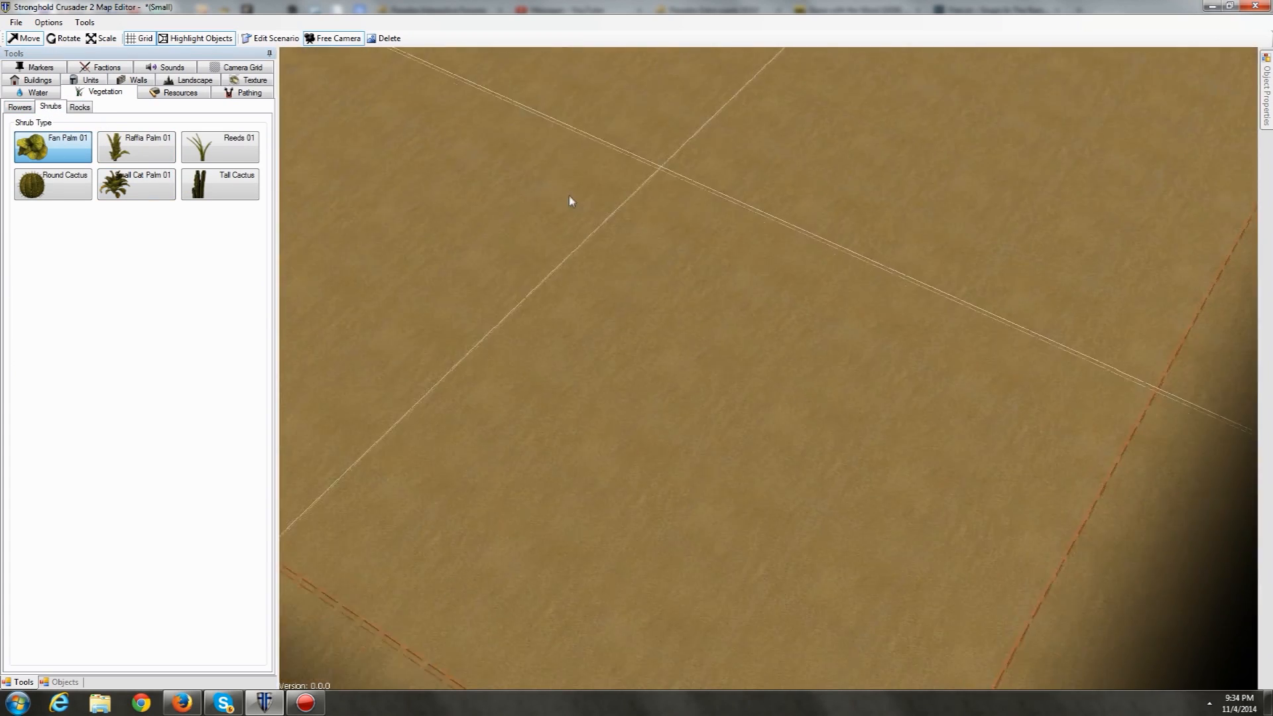
click(77, 191)
middle_drag(590, 242, 502, 306)
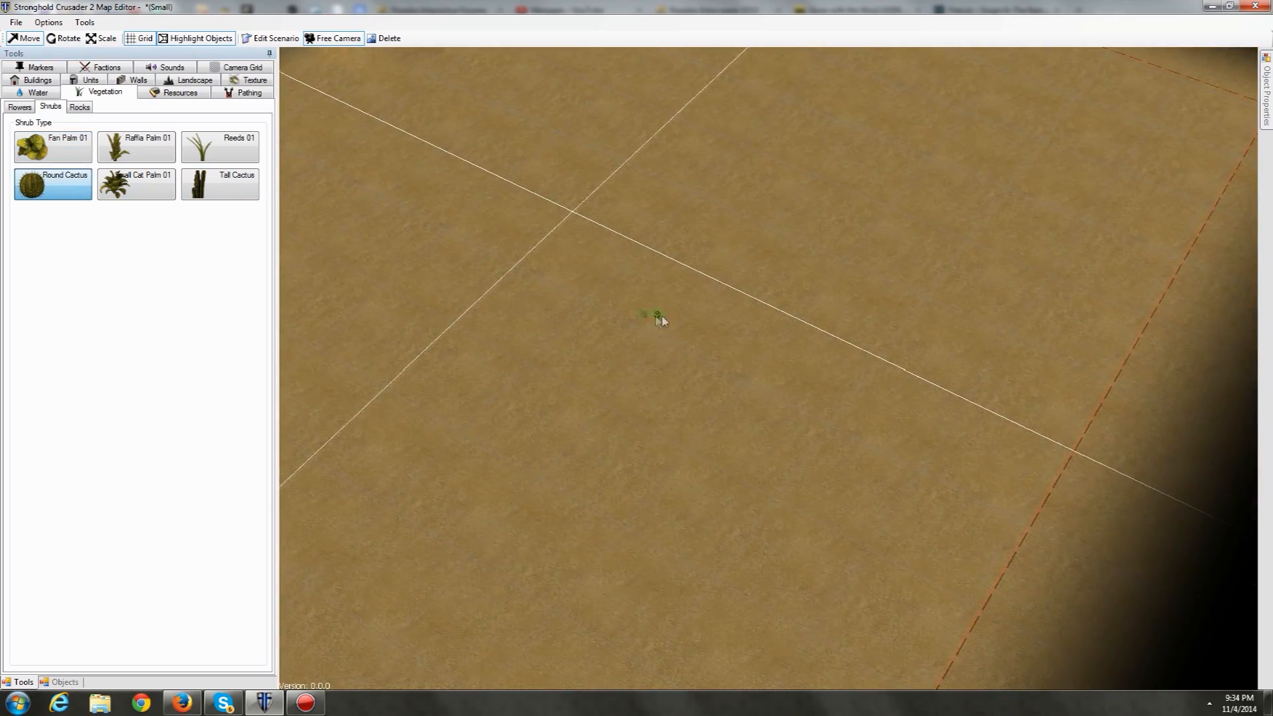
middle_drag(630, 240, 856, 233)
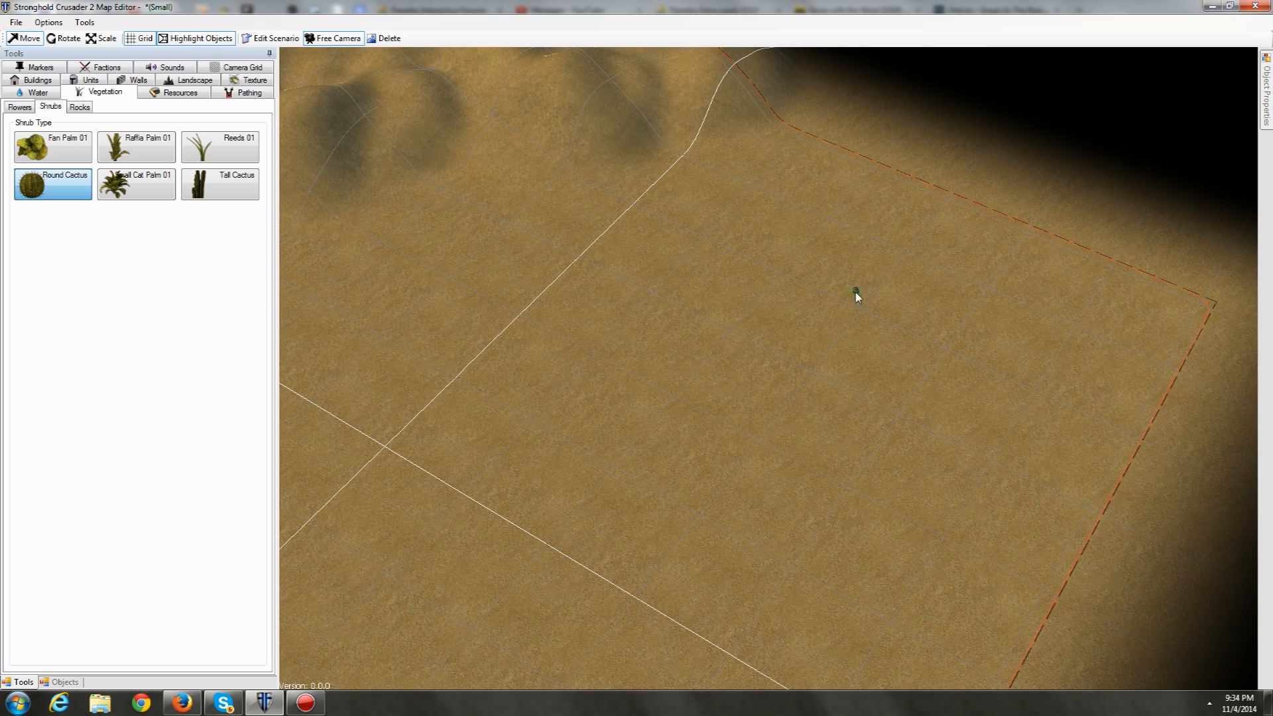
middle_drag(721, 494, 777, 149)
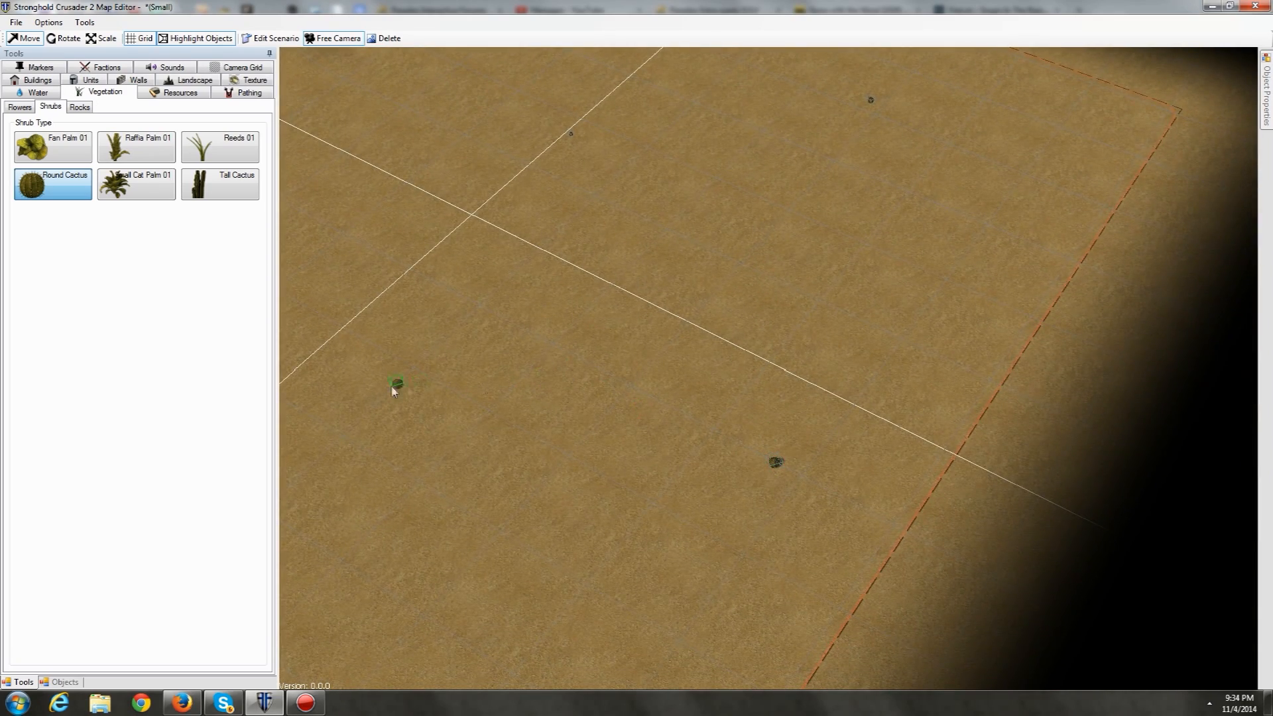
middle_drag(572, 410, 702, 242)
Step: Group four Round Cactus shrubs into a cluster in the near quadrant and add single ones toward the near map border
click(651, 246)
key(a)
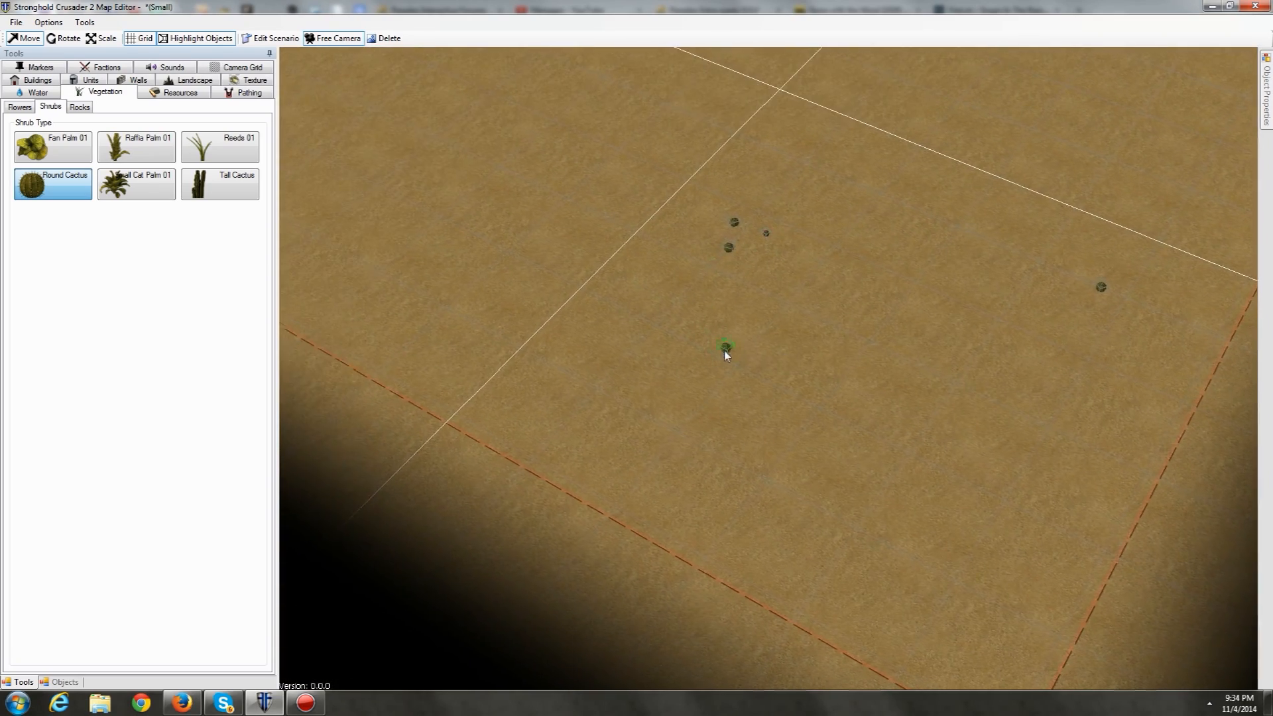
click(754, 242)
key(a)
key(w)
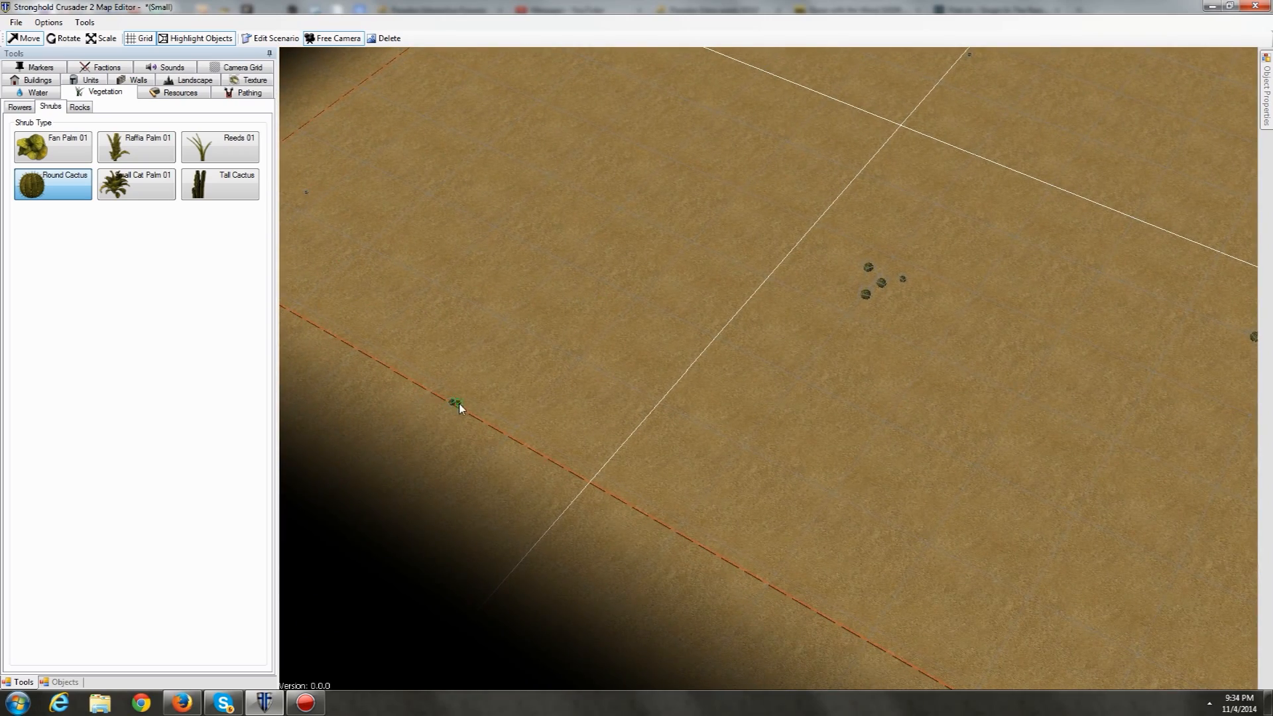
middle_drag(553, 152, 703, 451)
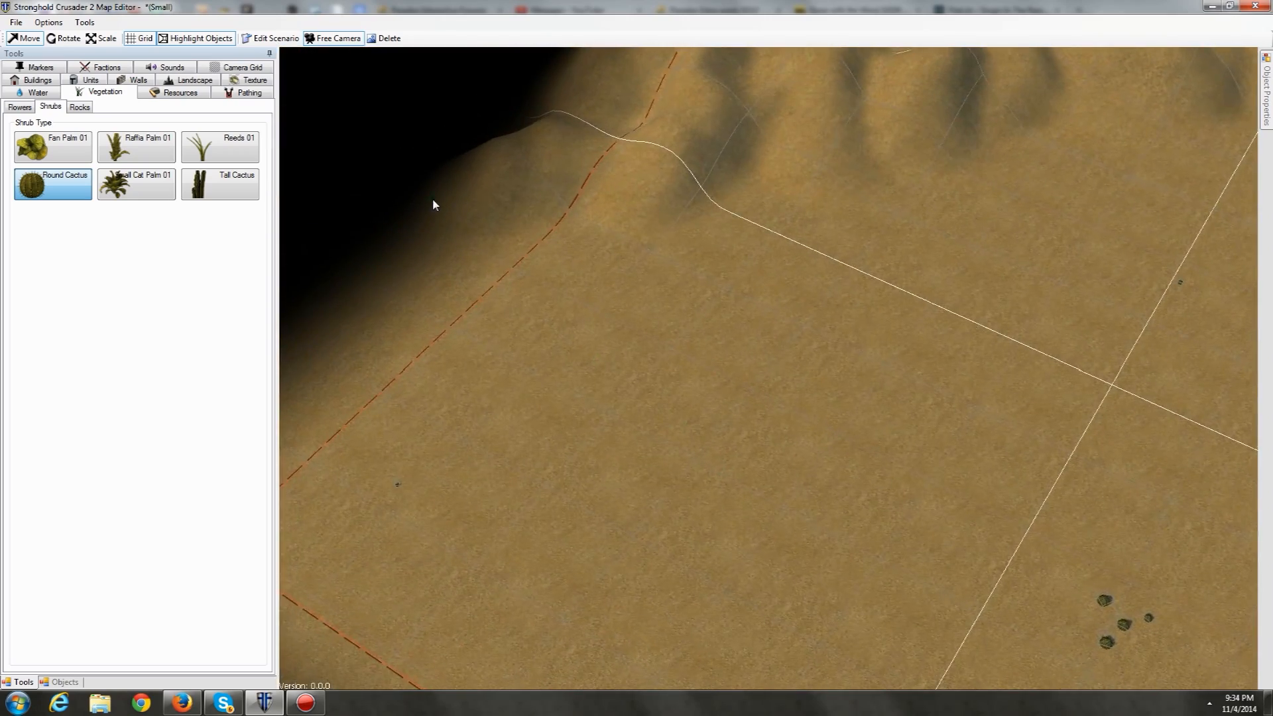
key(s)
key(d)
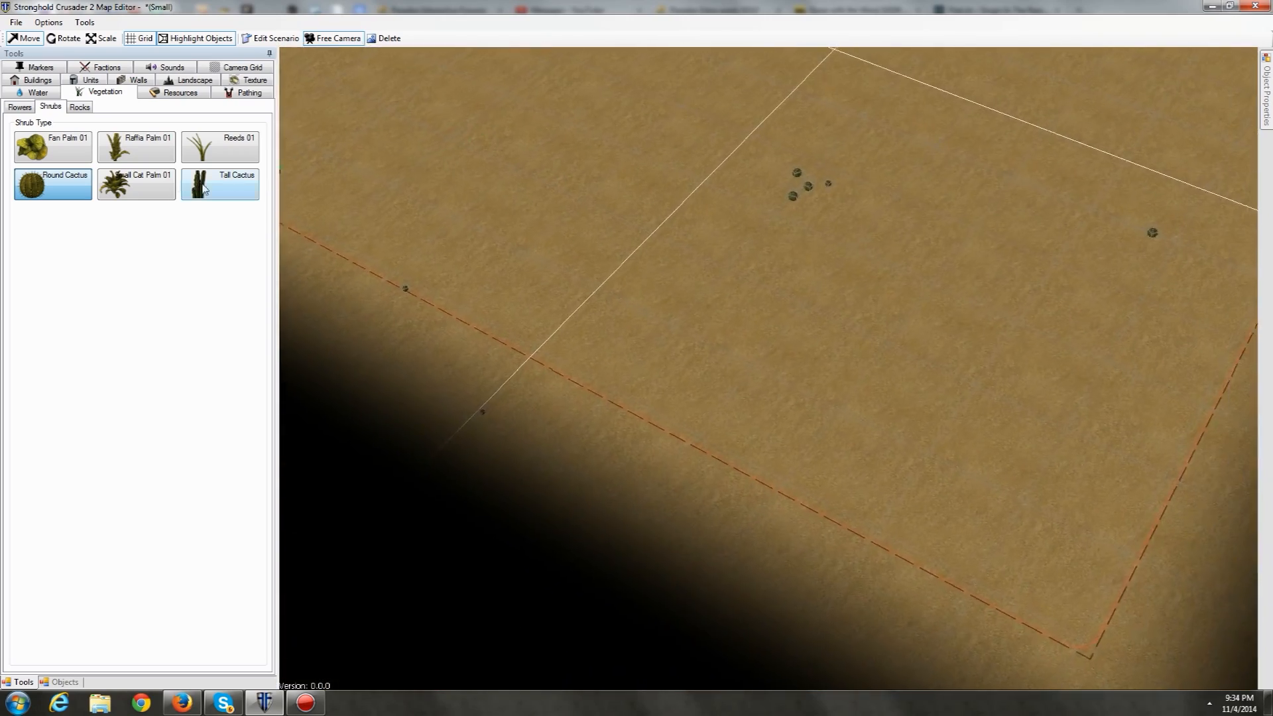
Step: Place Tall Cactus shrubs among the round cactus cluster and beside the lone round cactus in the same quadrant
click(228, 197)
key(w)
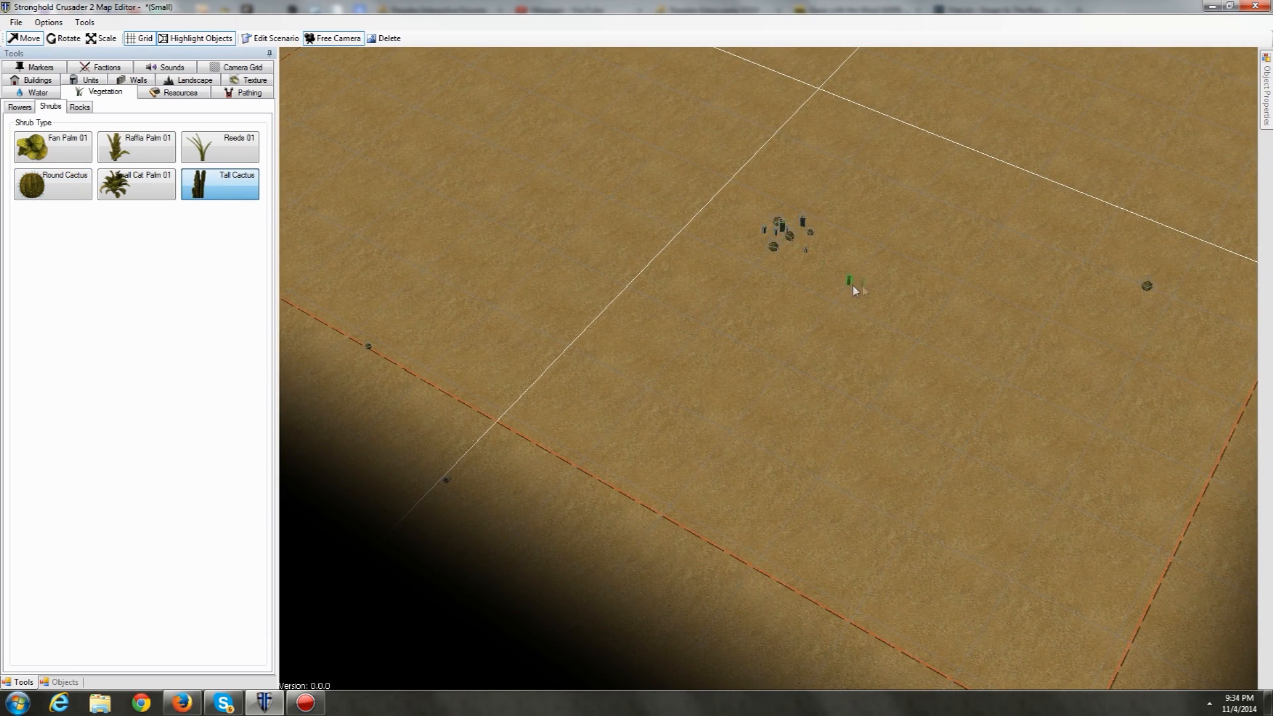
key(d)
key(w)
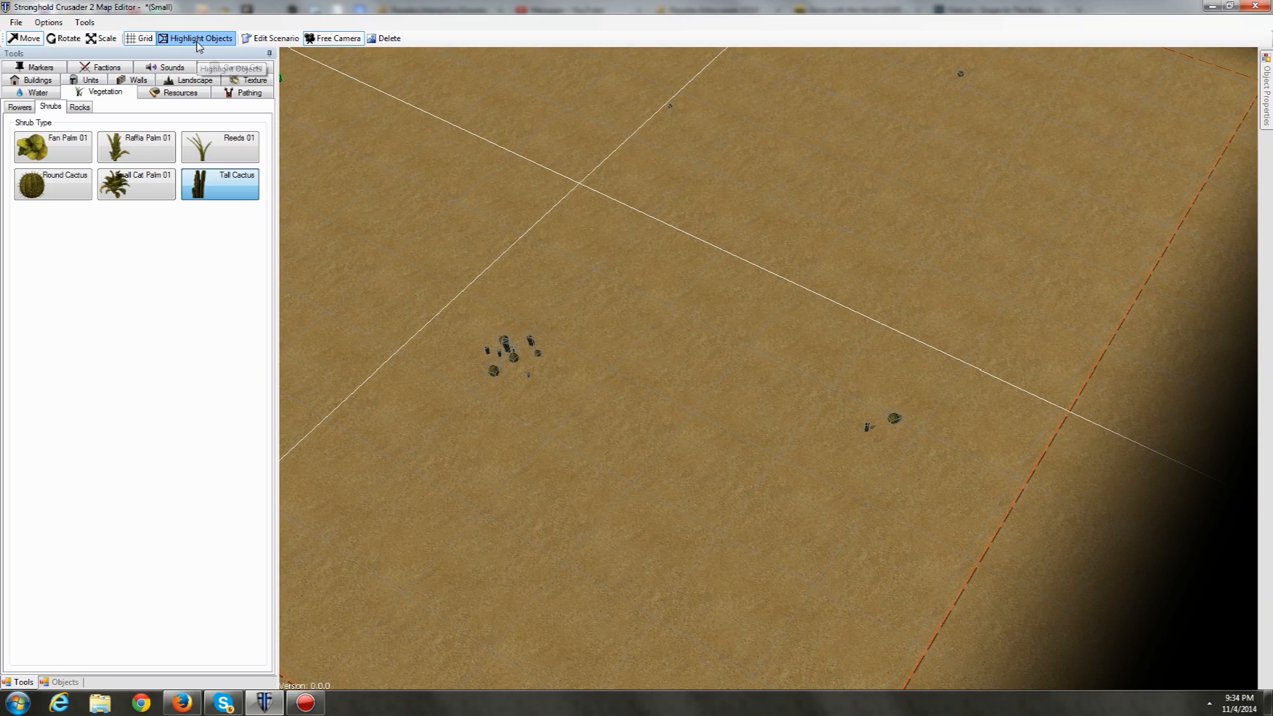
Step: Turn off object highlighting and place more Tall Cactus shrubs beside the remaining round cacti and outside the near map border
key(d)
key(w)
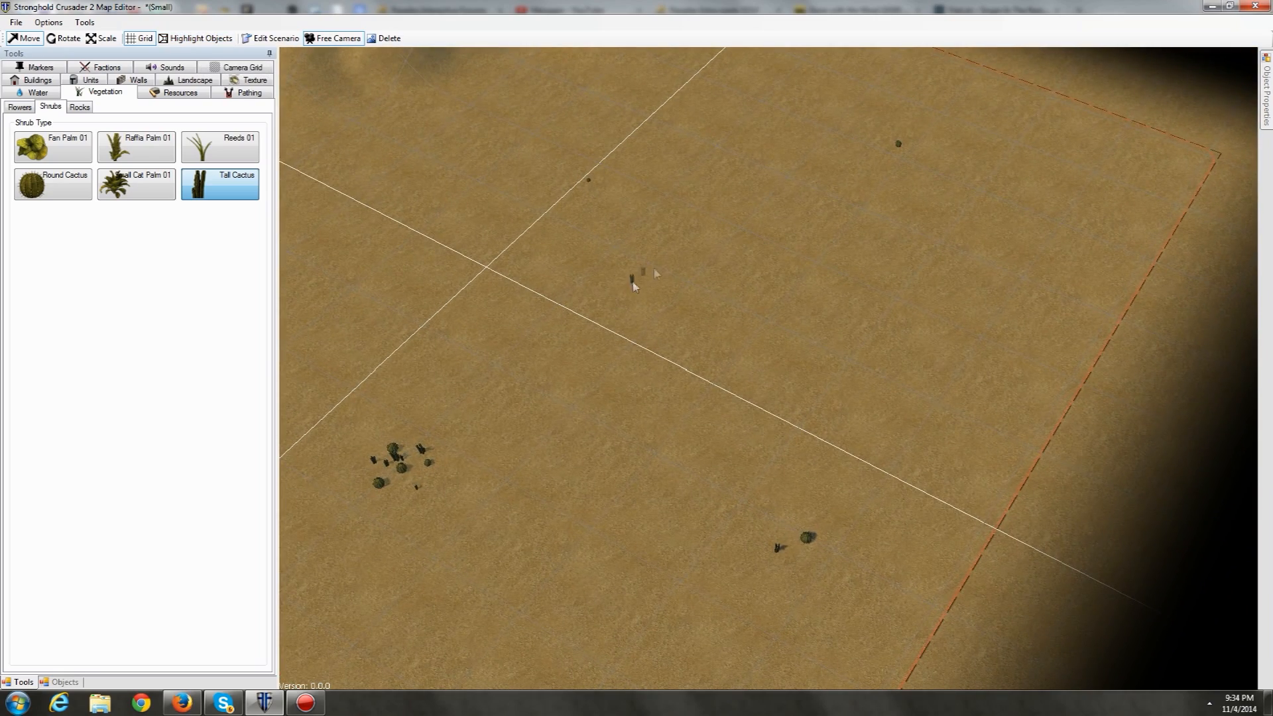
key(d)
key(w)
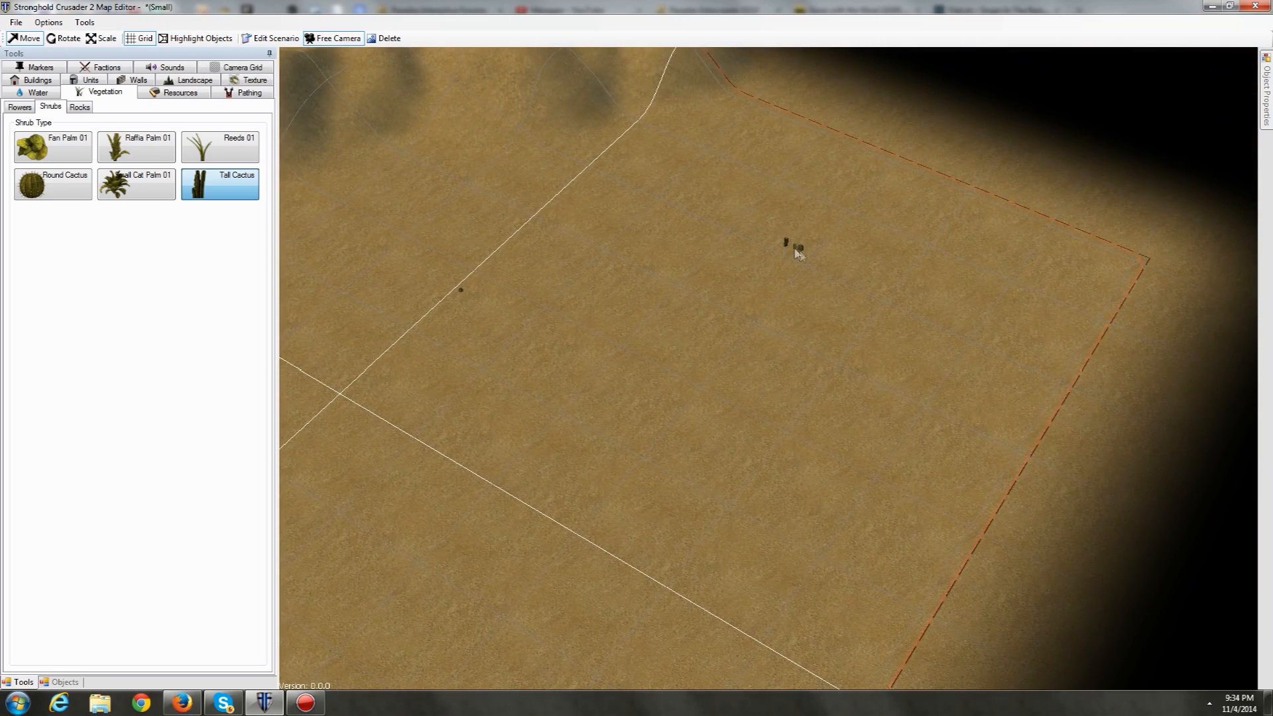
key(a)
key(s)
key(a)
key(s)
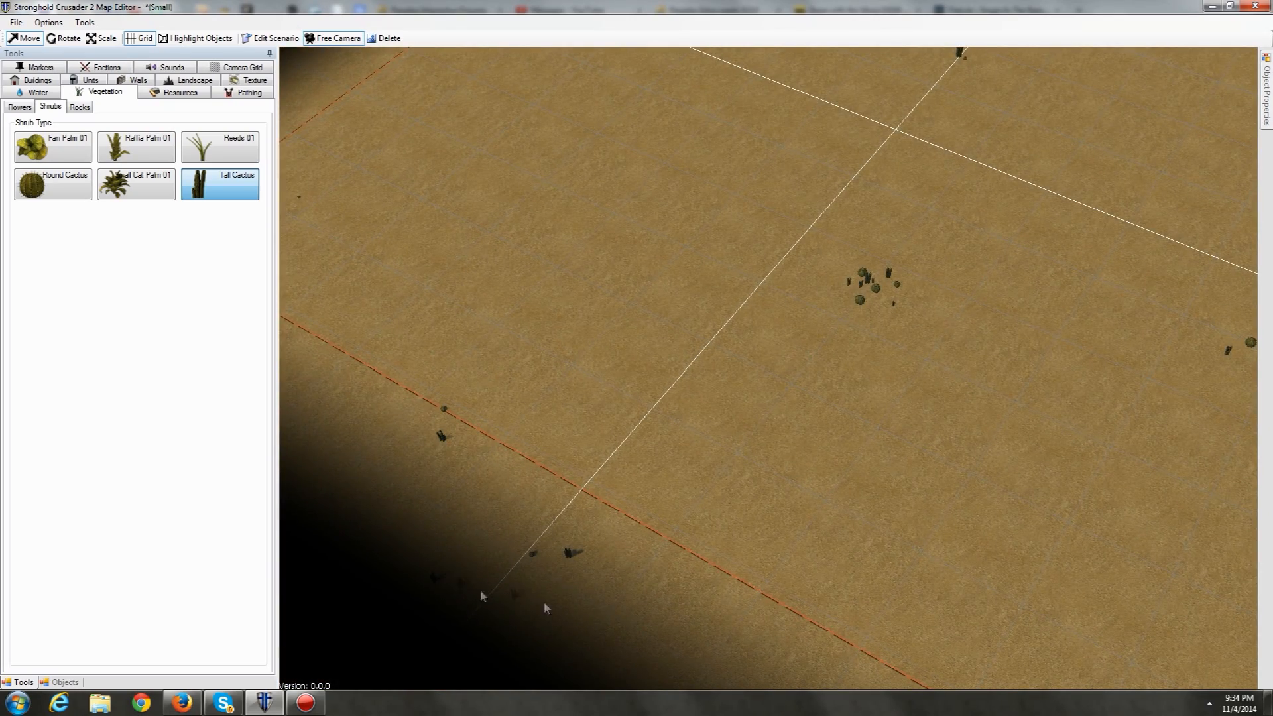
key(d)
Step: Place a Medium Boulder rock in the cactus cluster
scroll(597, 292, up, 4)
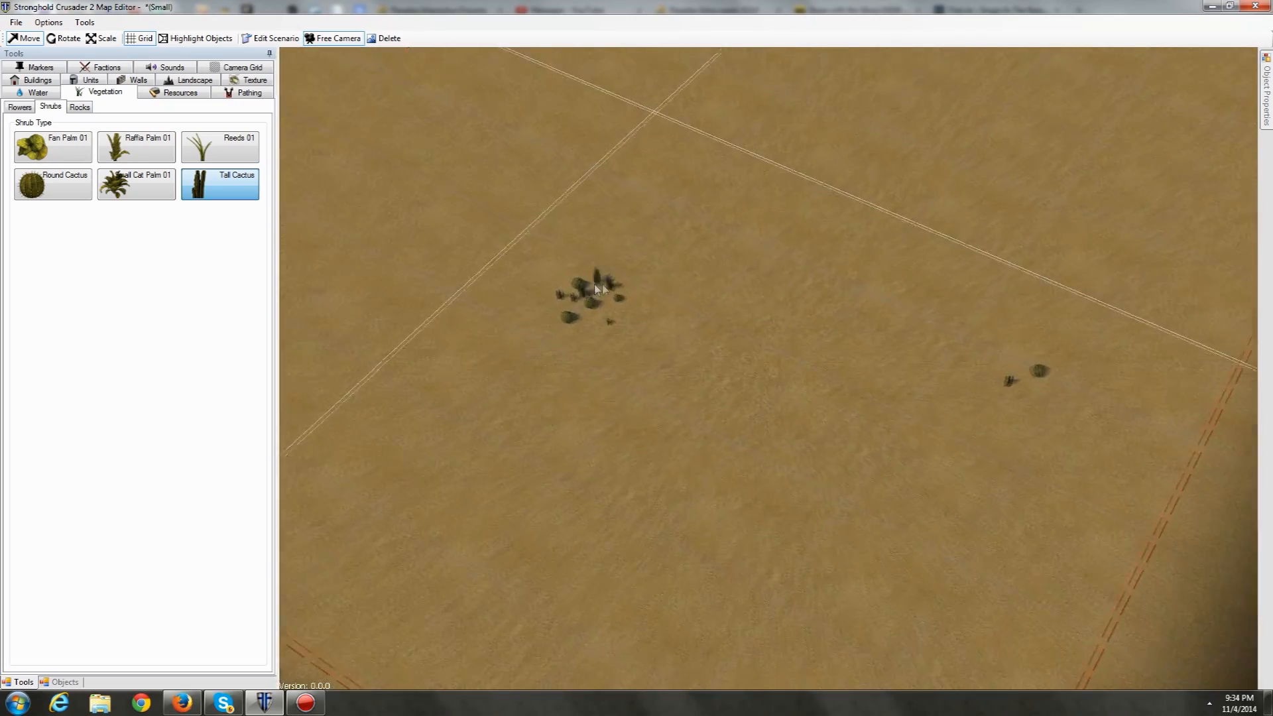
scroll(696, 290, down, 1)
key(w)
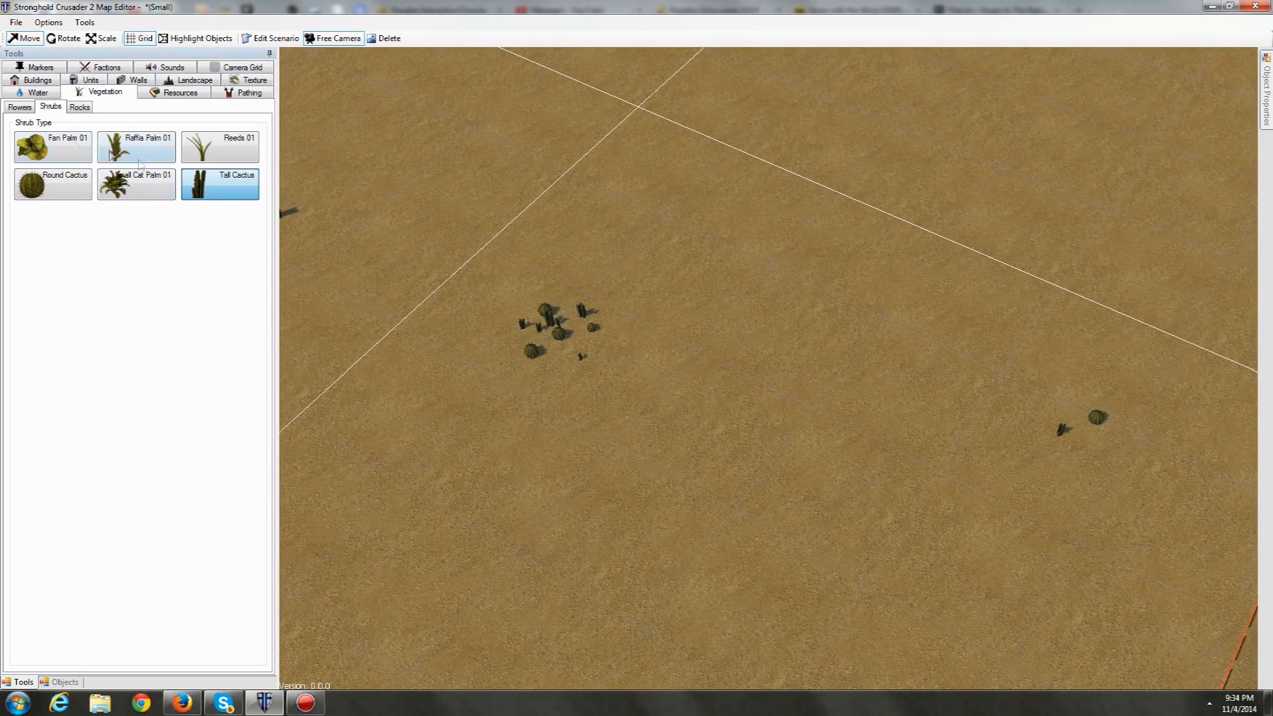
click(79, 108)
click(53, 107)
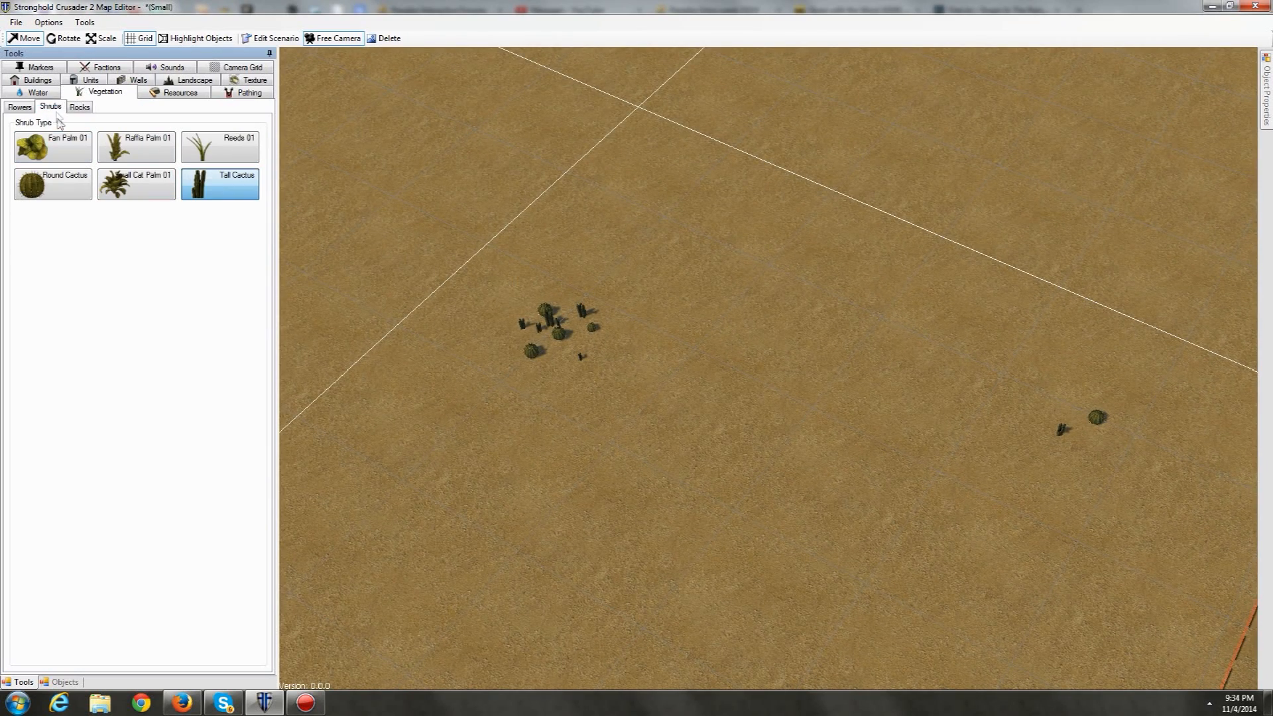
click(80, 107)
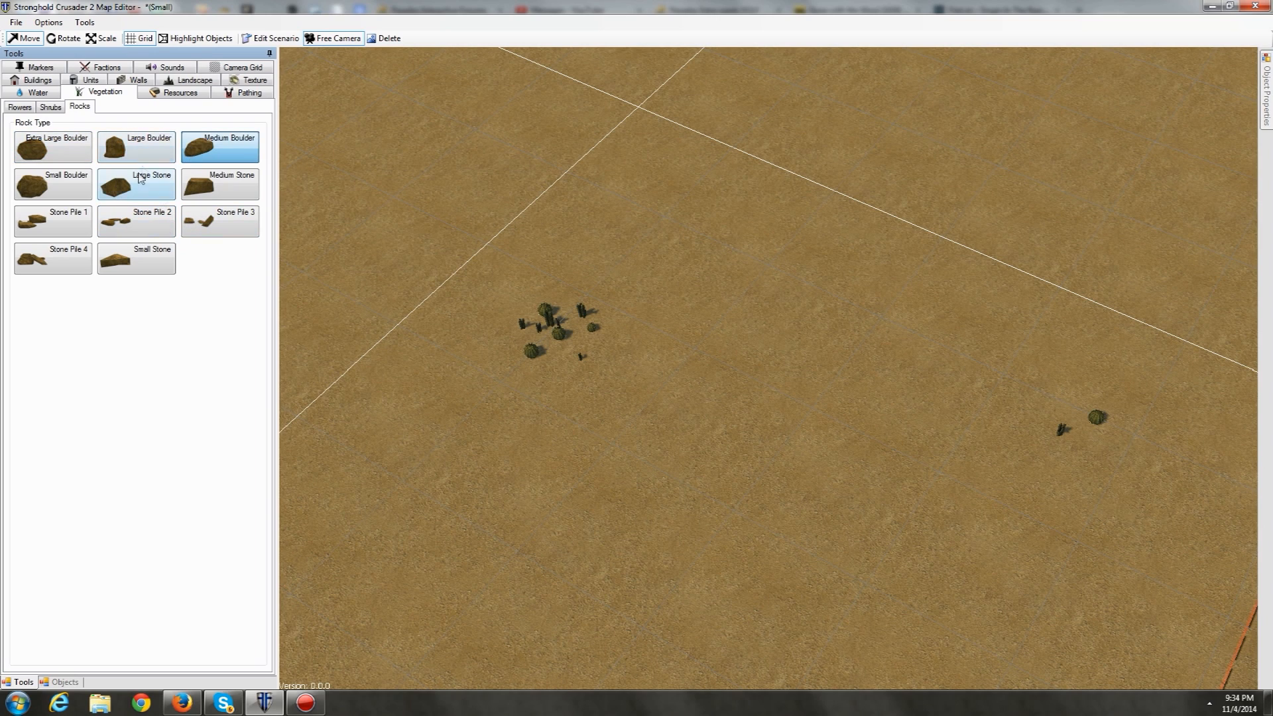
key(s)
key(a)
scroll(559, 224, down, 3)
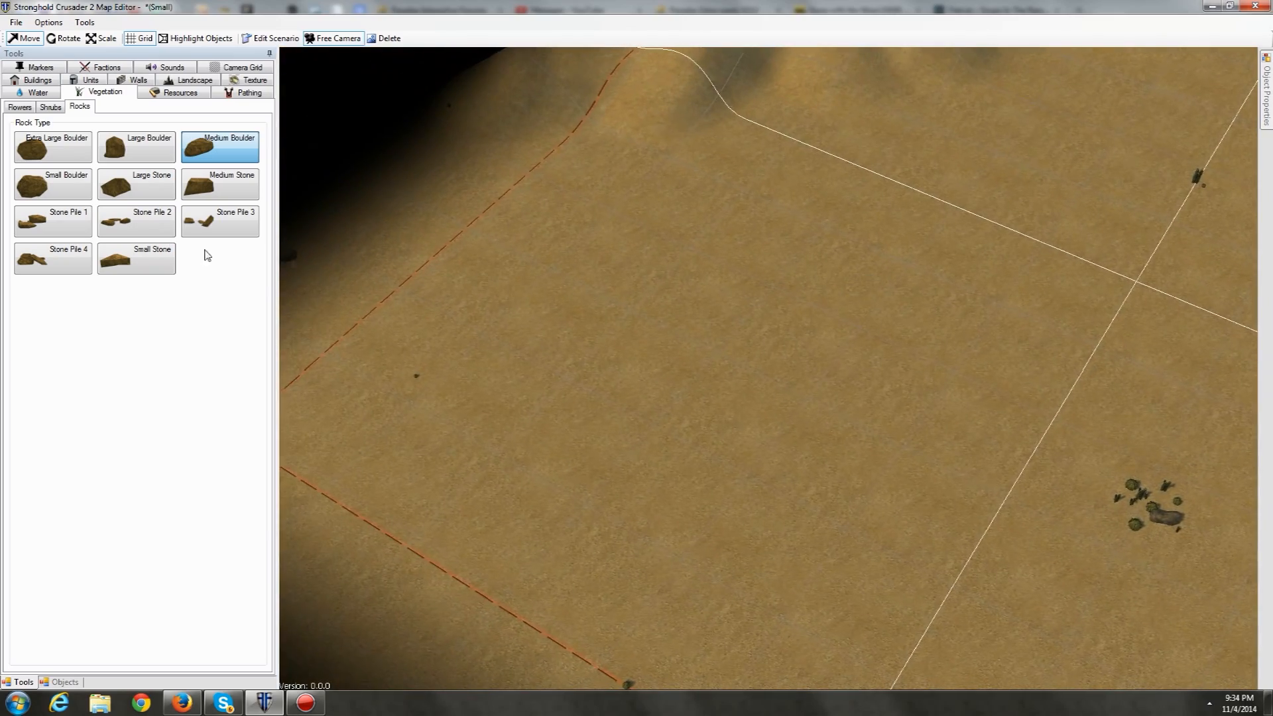
Step: Place Stone Pile 2 rocks on the open ground in the quadrant beside the cactus cluster
click(138, 230)
click(362, 305)
click(544, 399)
key(s)
key(d)
click(458, 355)
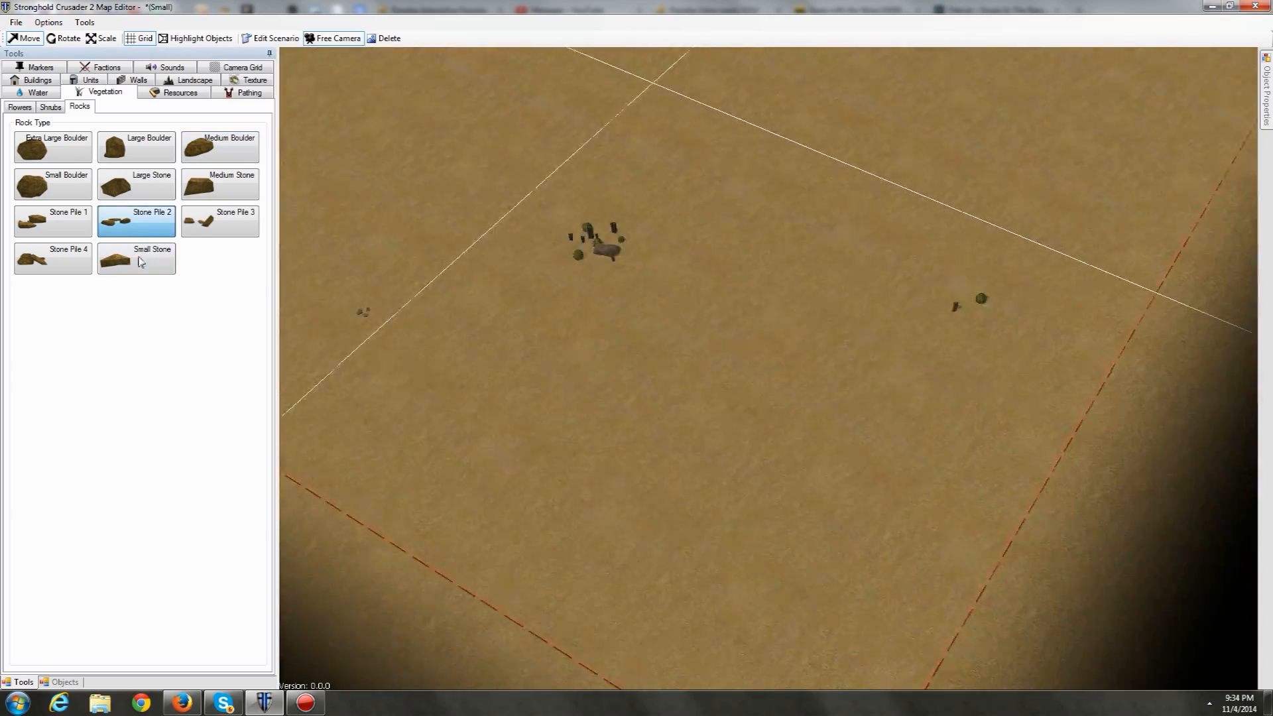
Step: Place a Stone Pile 4 rock near the pair of cacti in the far flat quadrant
click(53, 260)
key(w)
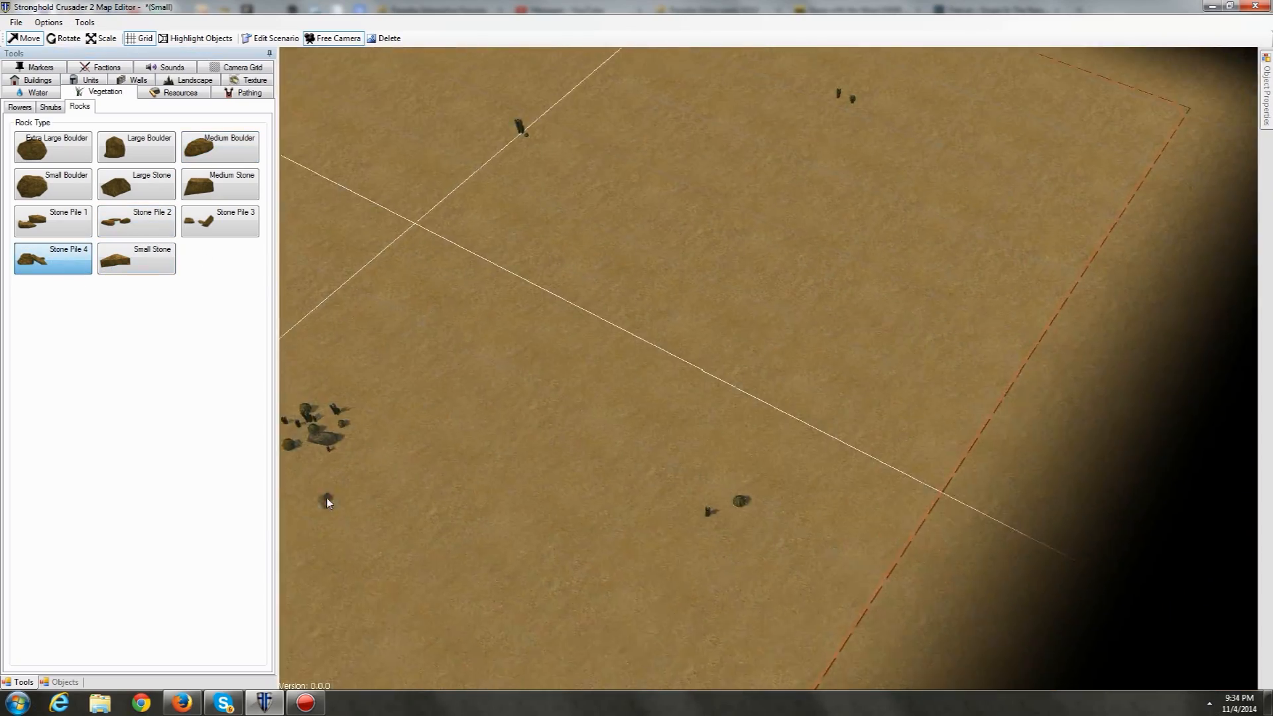
key(w)
key(d)
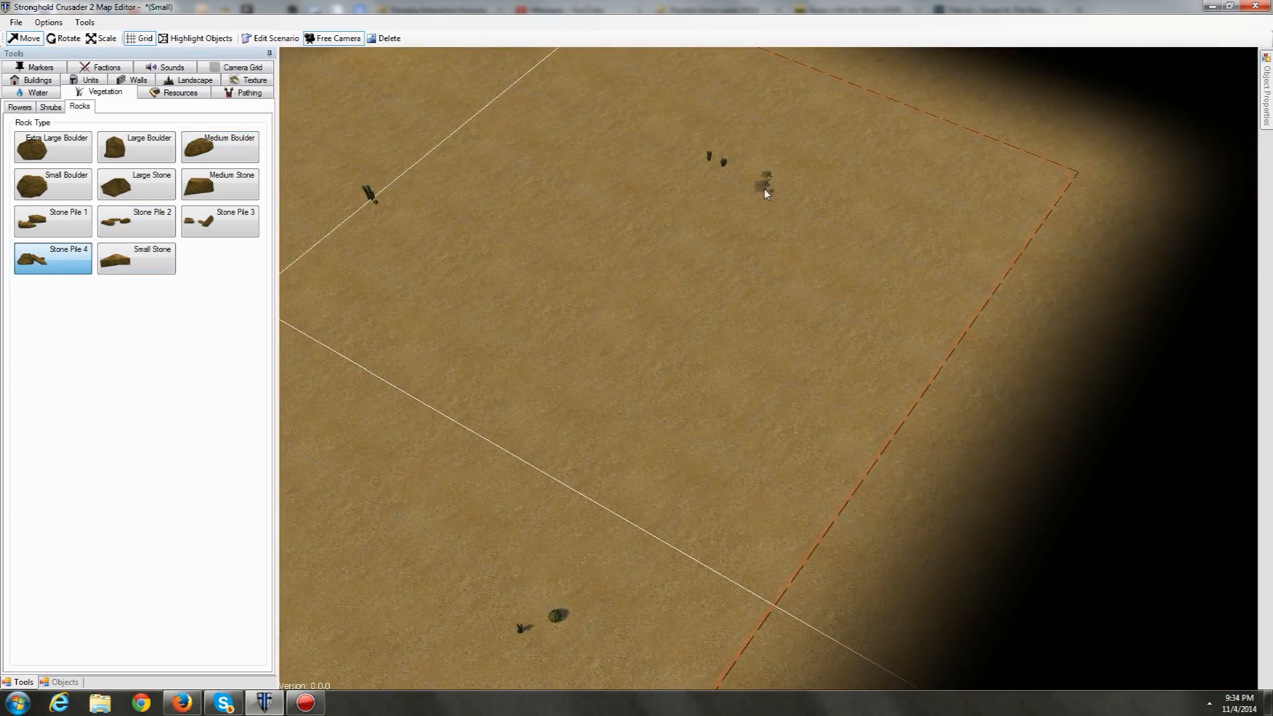
click(768, 186)
key(s)
key(a)
key(w)
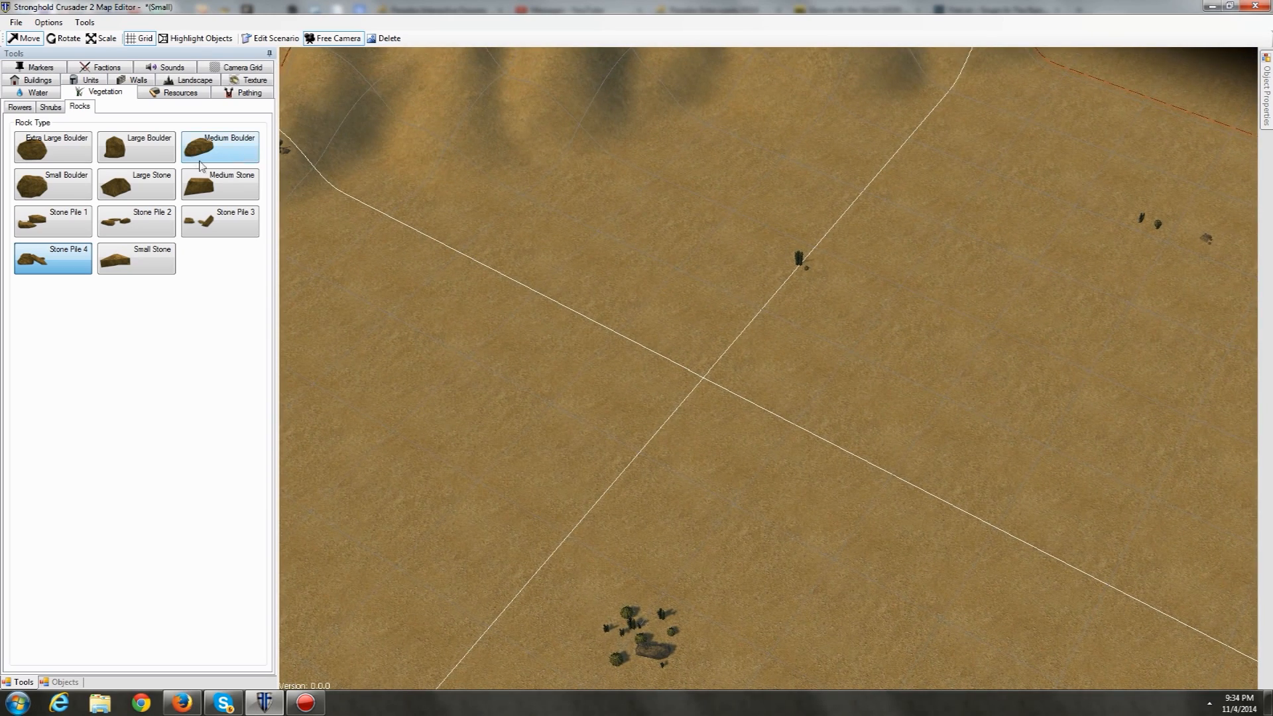
Step: Preview the Small Cat Palm 01 shrub on the flat ground in front of the hills
click(49, 108)
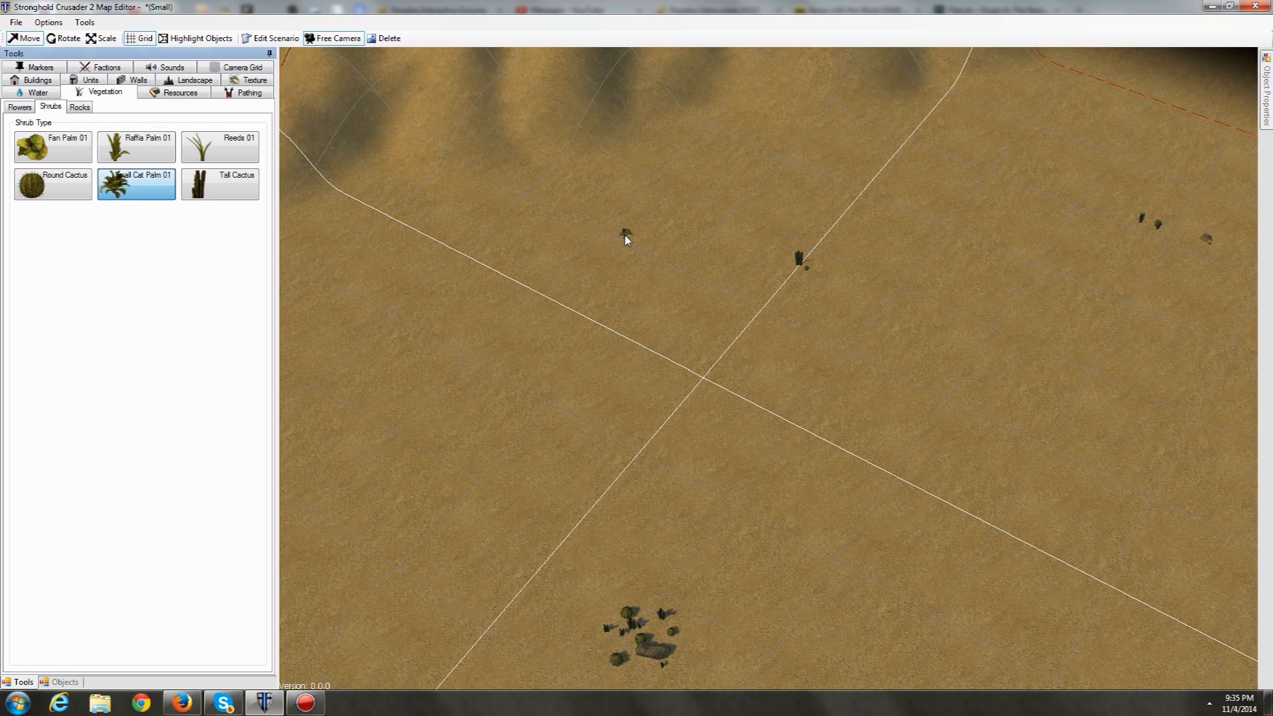
key(w)
scroll(628, 290, up, 2)
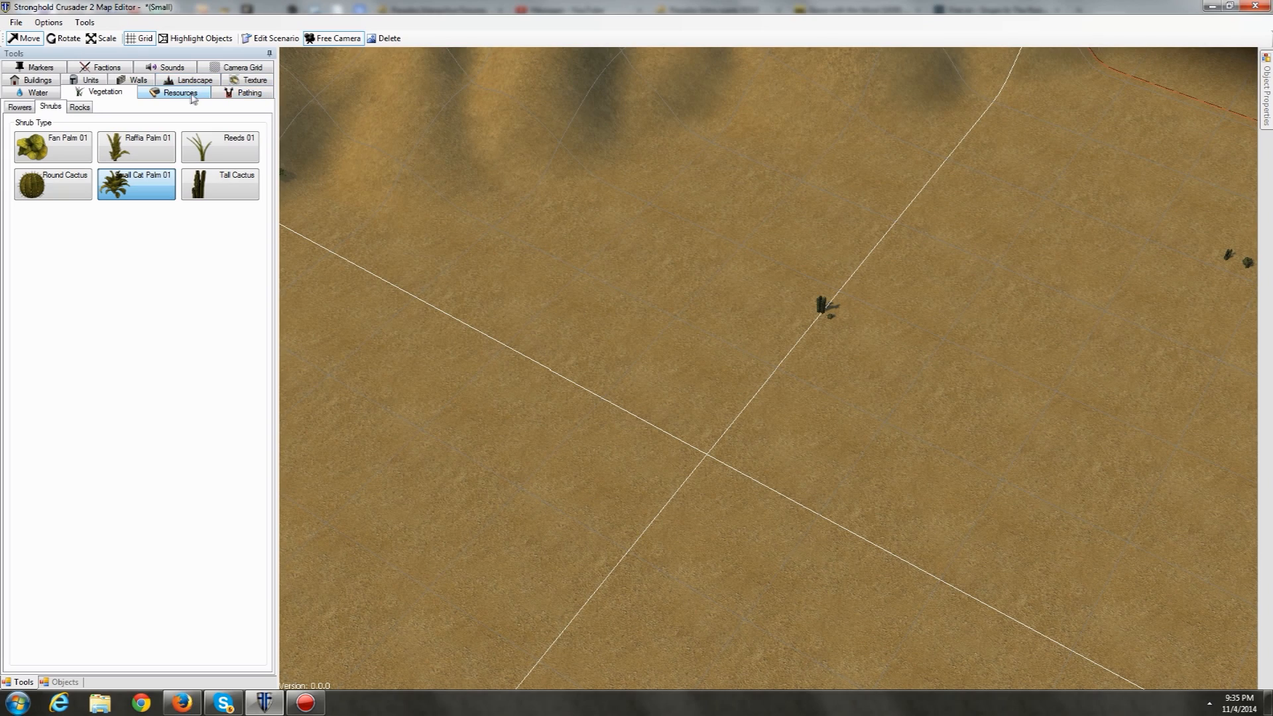
Step: Show the Sea settings of the water tools and survey the flat ground around the cactus cluster
click(51, 94)
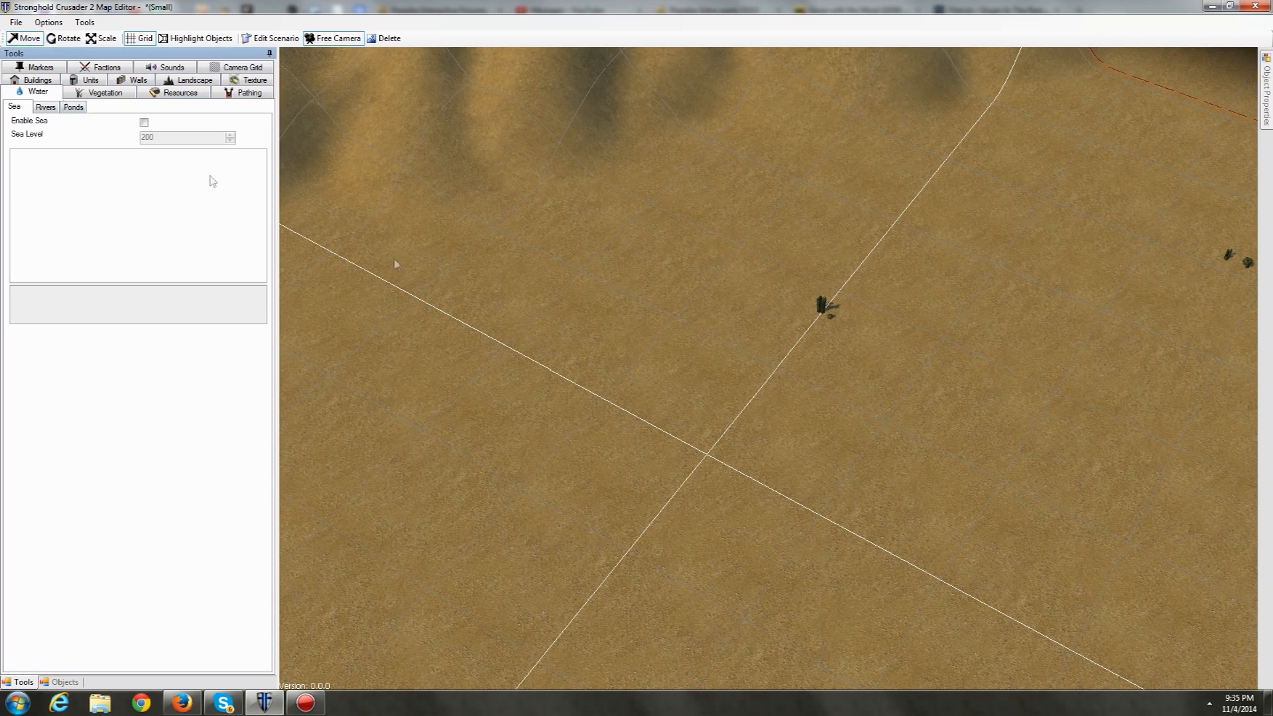
key(s)
key(d)
key(s)
key(a)
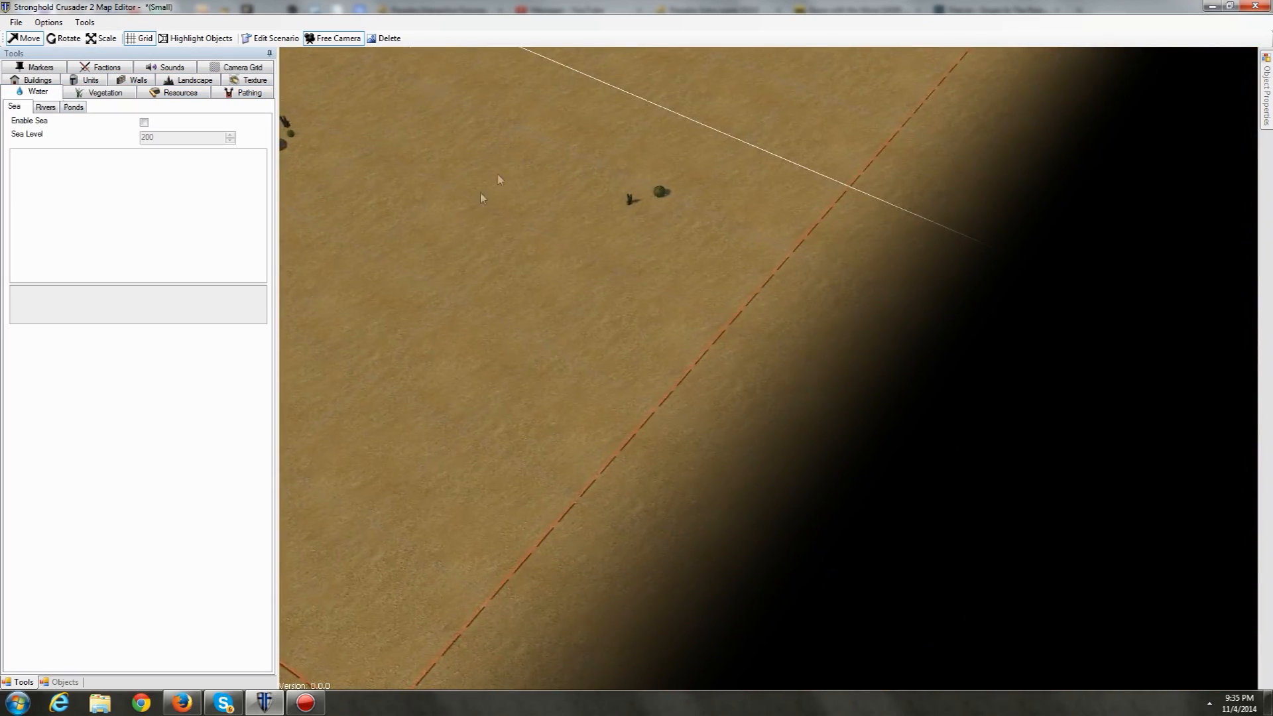
scroll(511, 204, down, 1)
key(w)
key(a)
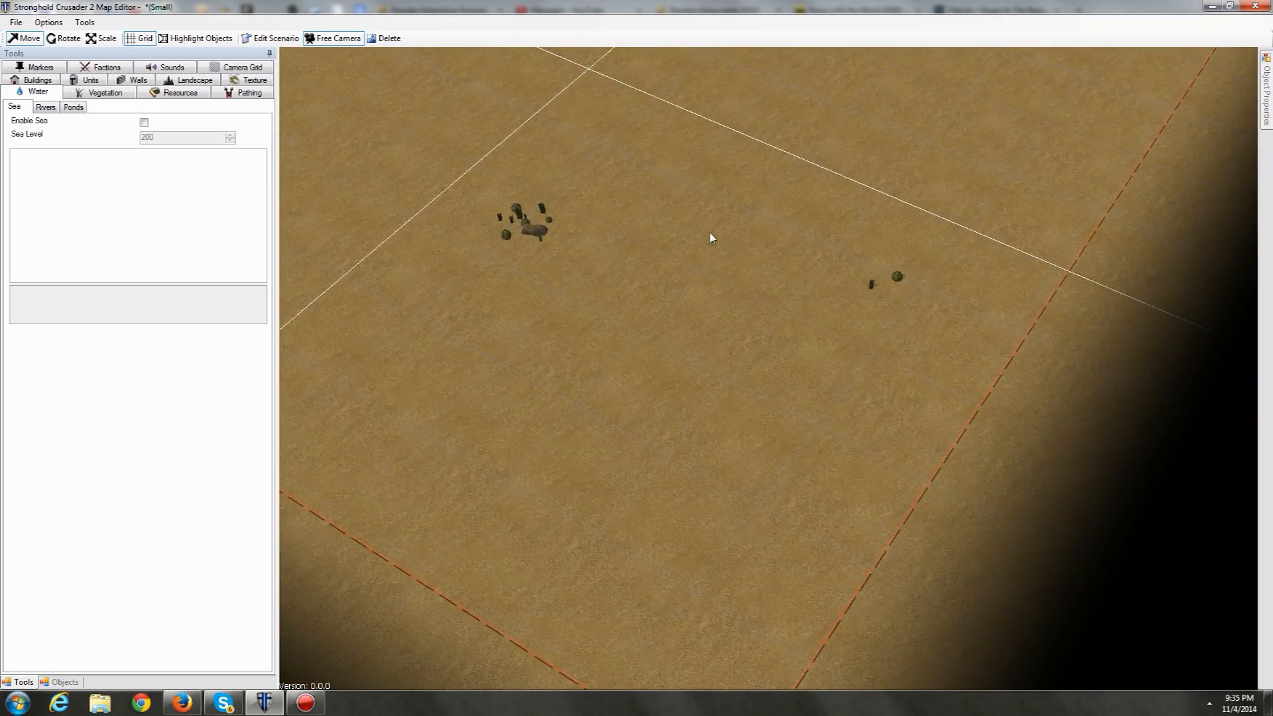
Step: Enable the sea across the map
key(d)
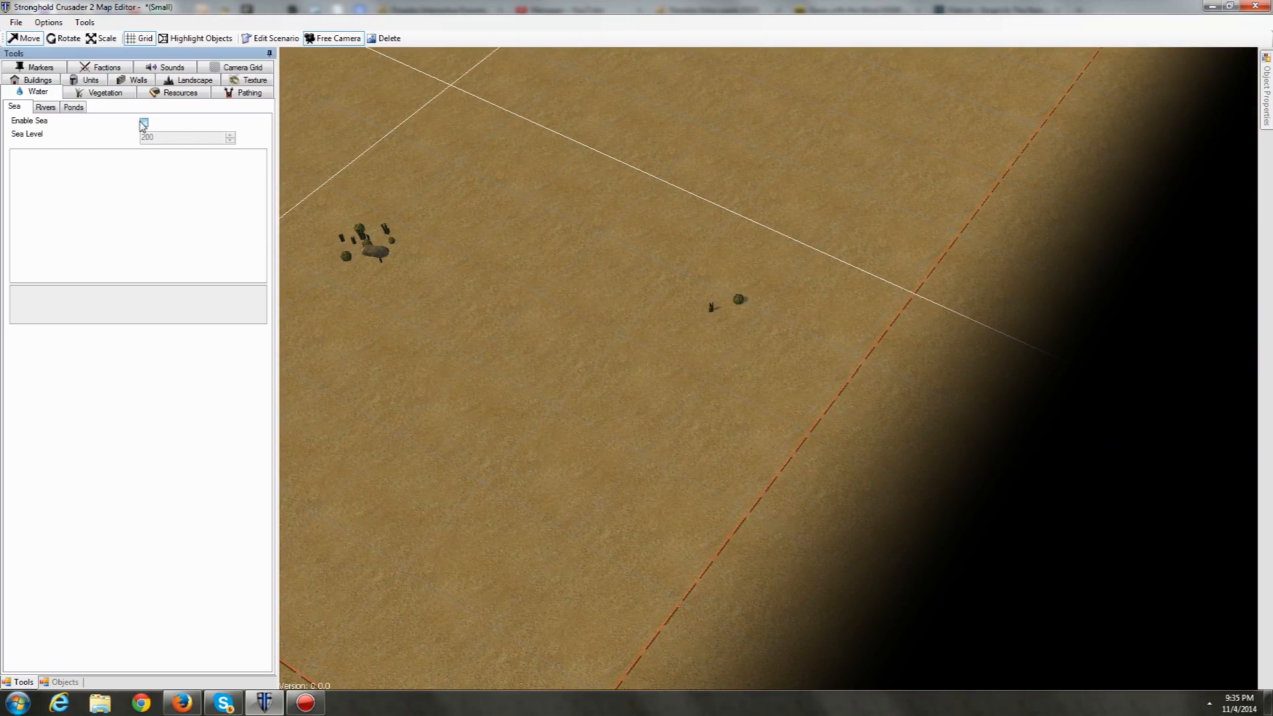
click(143, 123)
key(a)
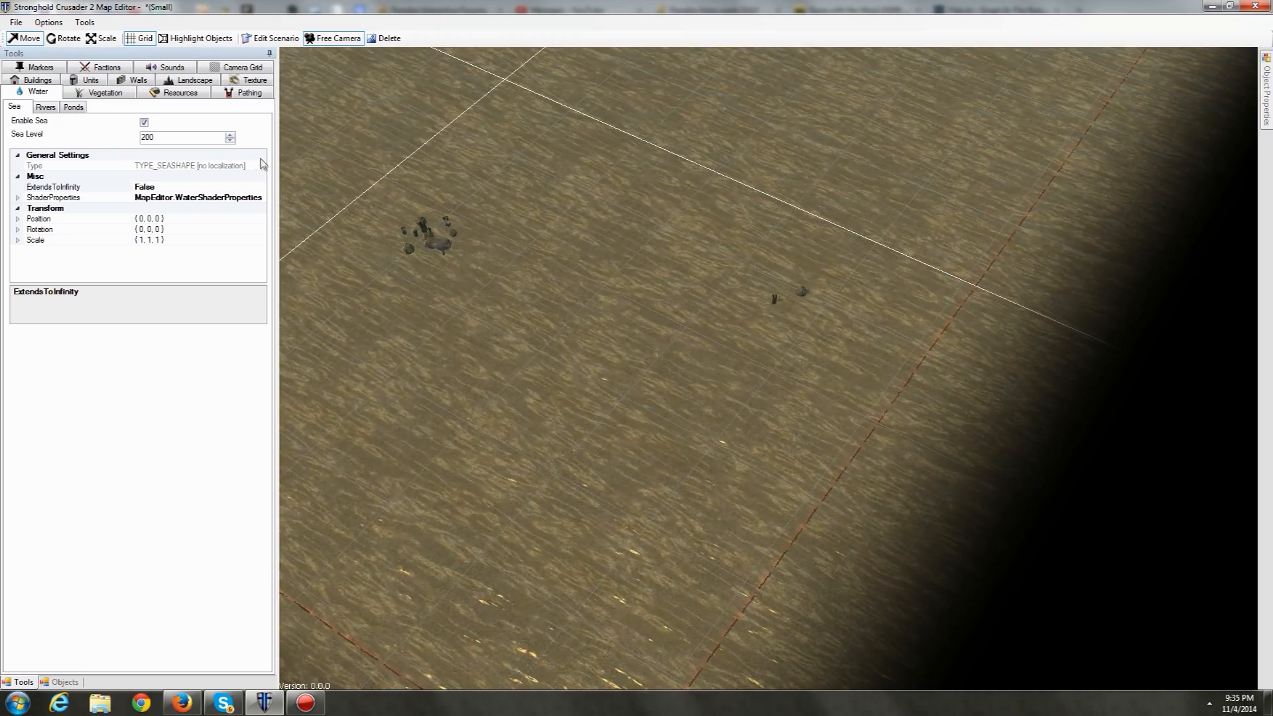
key(a)
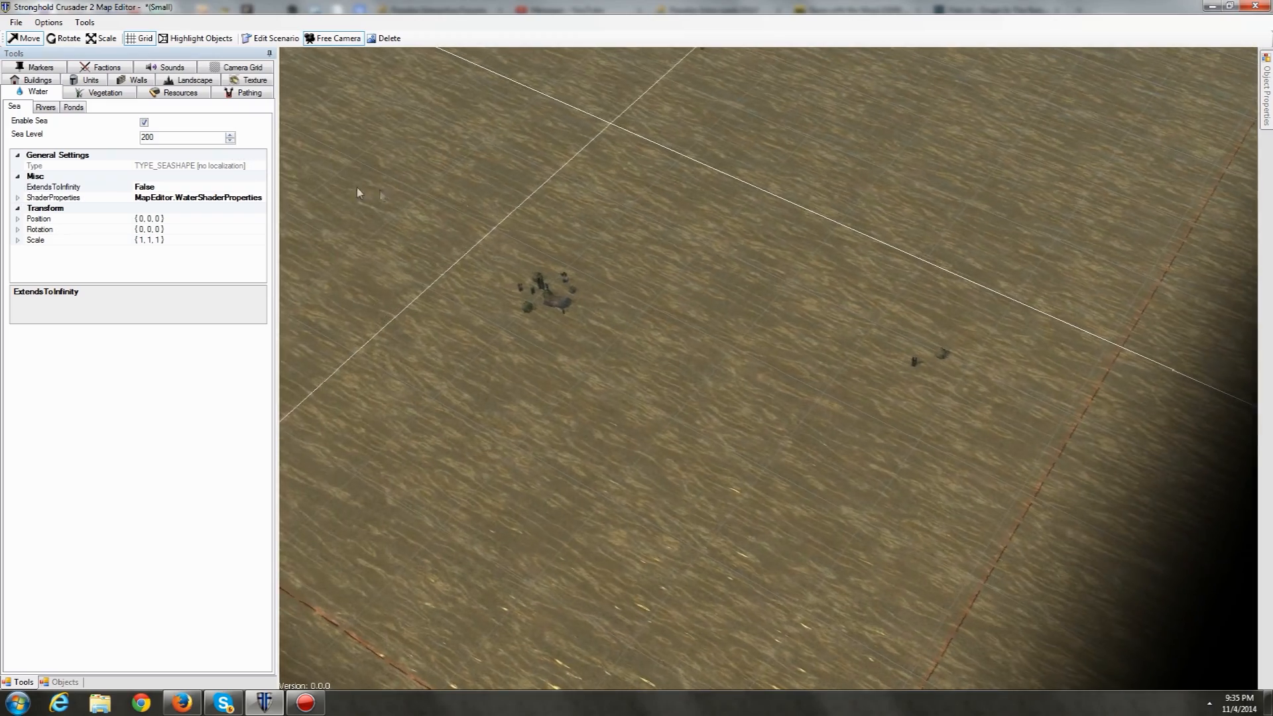
Step: Lower the sea level to -100 so the water lies beneath the flat ground
click(230, 141)
click(230, 141)
key(a)
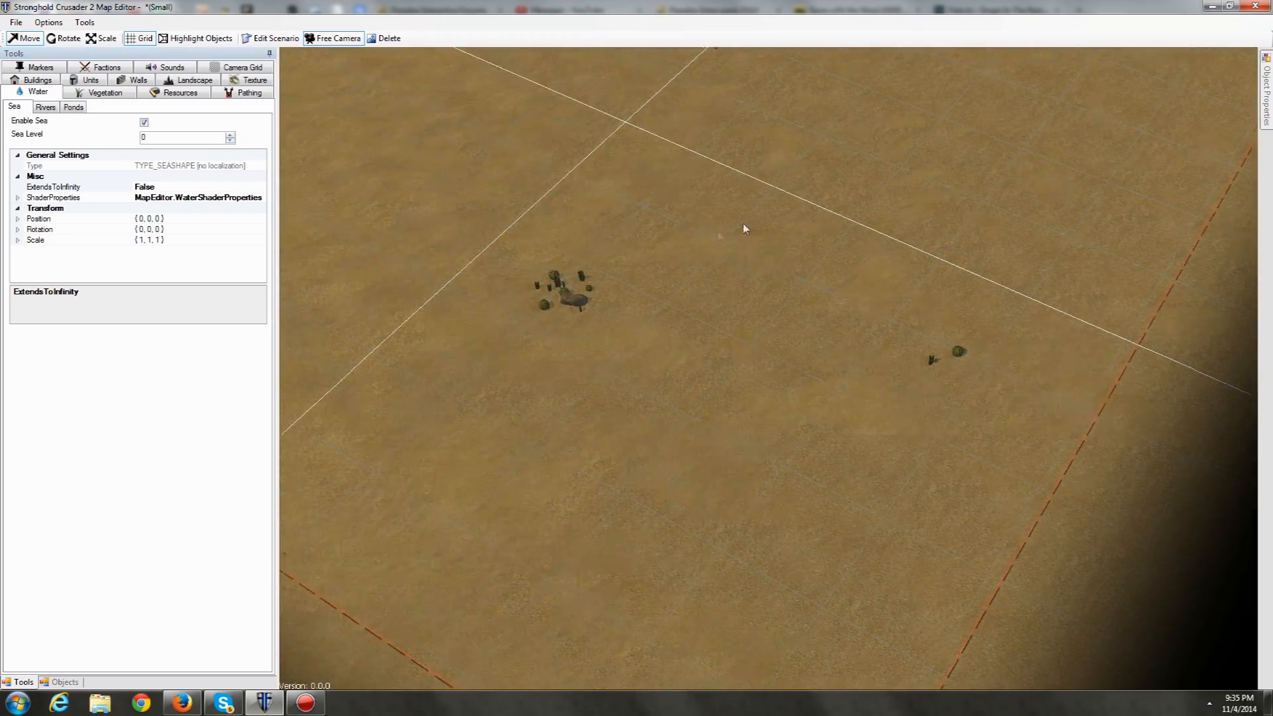
middle_drag(841, 232, 861, 180)
middle_drag(784, 208, 664, 166)
key(d)
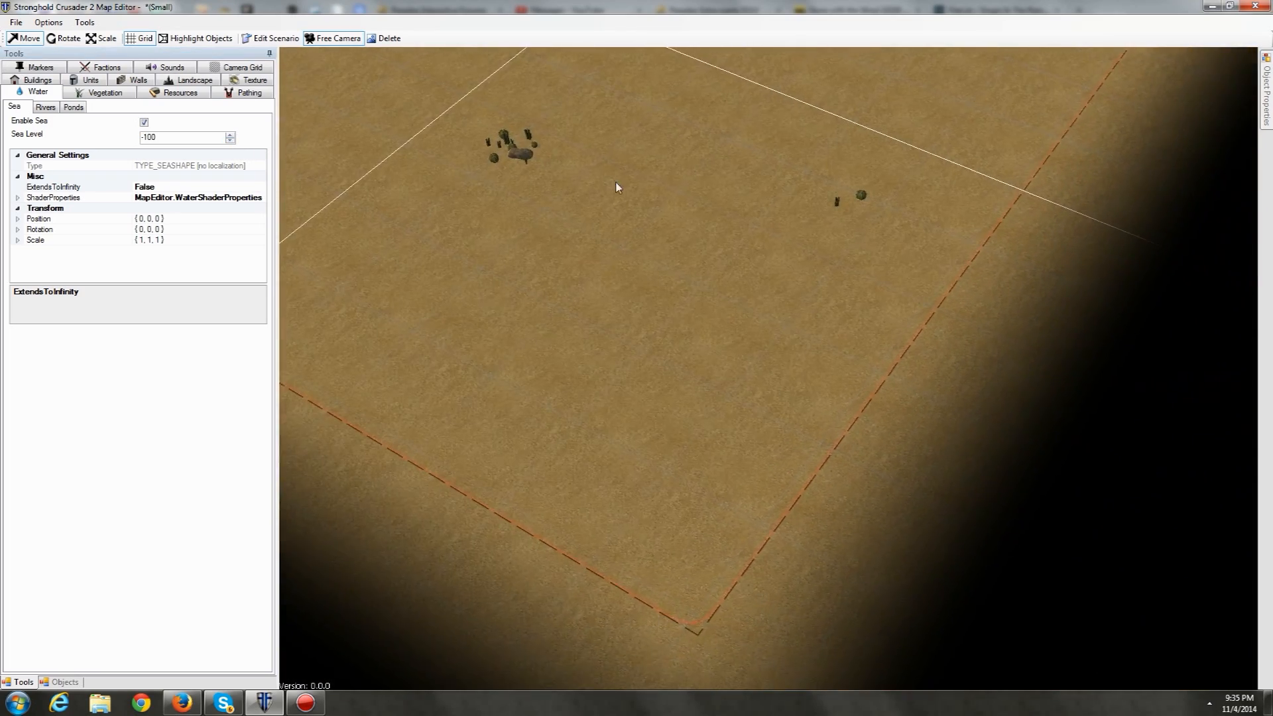
key(a)
Step: Lower the land just outside the map corner beyond the cactus cluster with the Raise / Lower sculpt tool at brush size 1610
click(184, 96)
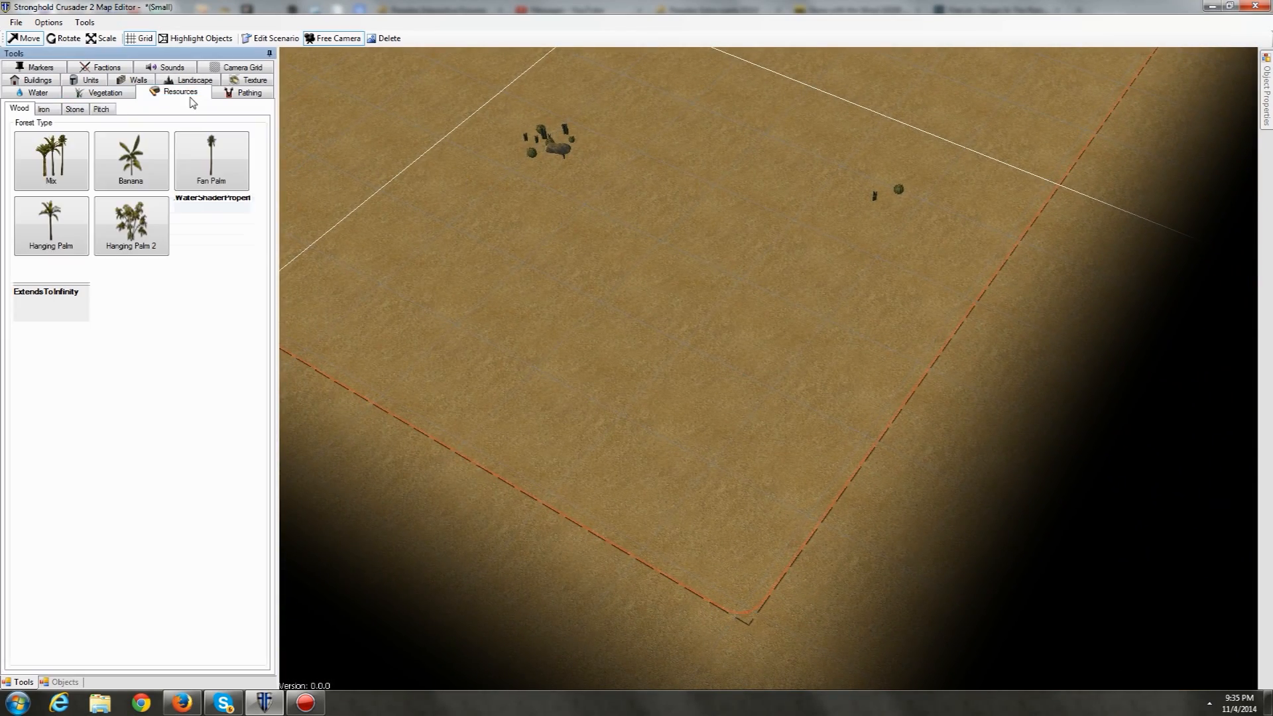
click(129, 95)
click(192, 82)
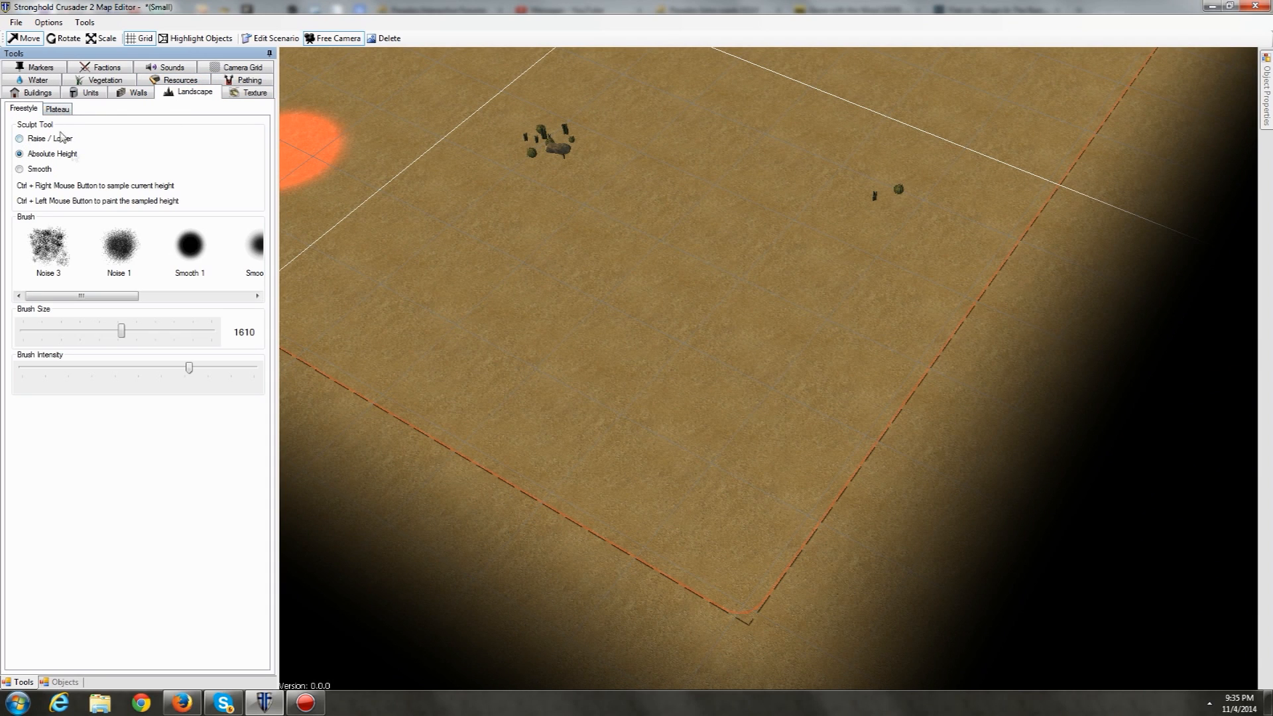
click(21, 141)
key(d)
key(s)
scroll(524, 286, down, 2)
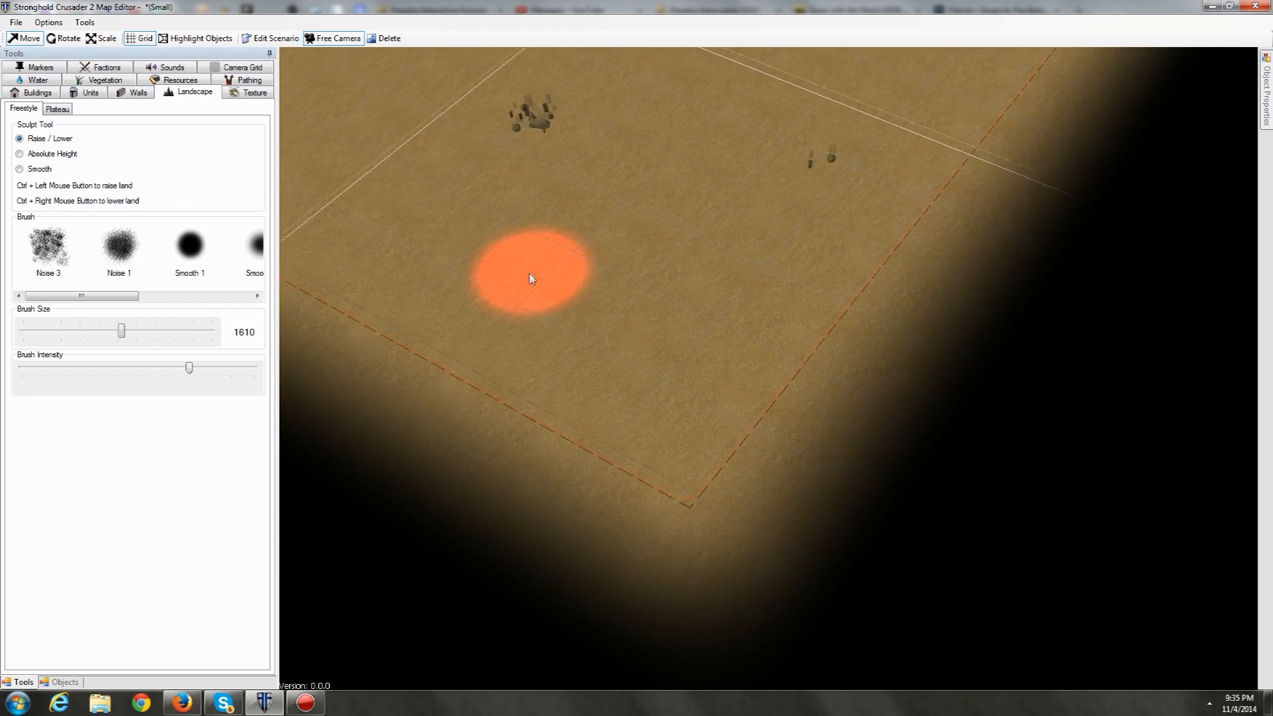
key(s)
ctrl+drag(597, 434, 690, 545)
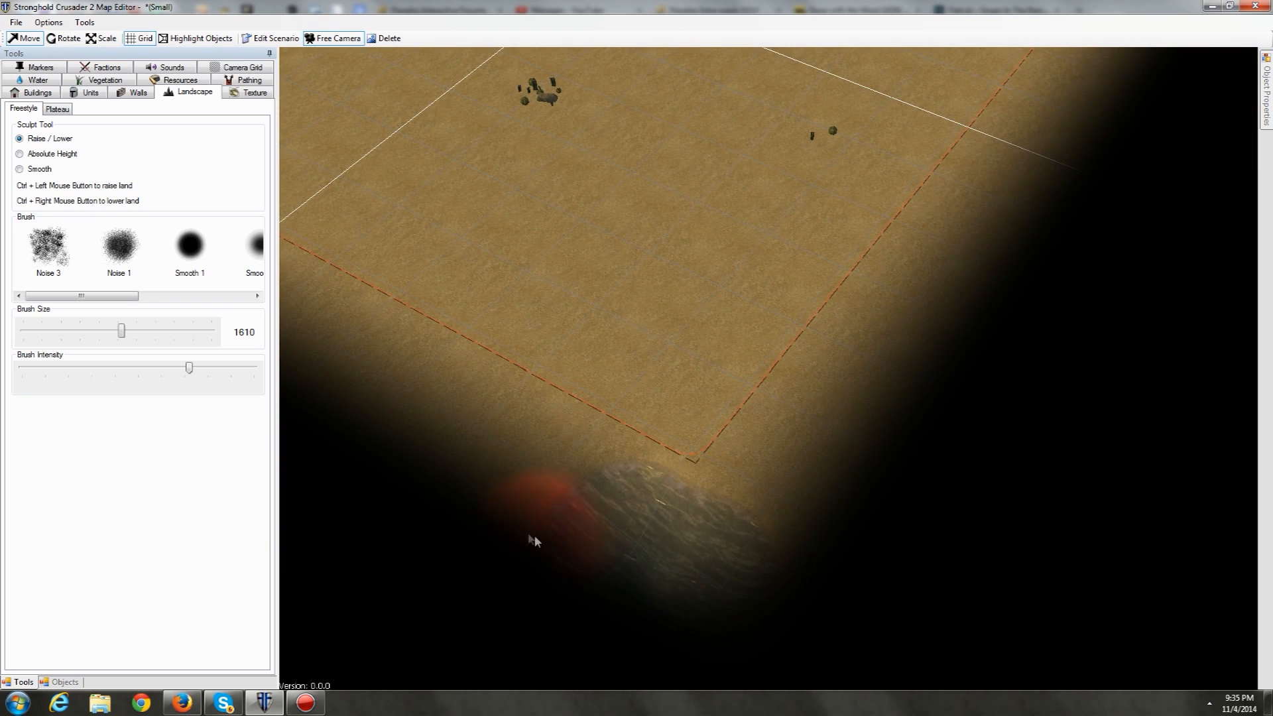
mouse_move(422, 478)
ctrl+mouse_down()
mouse_move(791, 493)
mouse_move(582, 591)
ctrl+mouse_up()
Step: Extend the lowered seabed across the corner of the map, forming a coastline in front of the cactus cluster
mouse_move(892, 527)
ctrl+mouse_down()
mouse_move(743, 448)
mouse_move(778, 400)
mouse_move(484, 420)
mouse_move(354, 453)
mouse_move(801, 375)
mouse_move(862, 458)
mouse_move(734, 506)
mouse_move(900, 322)
mouse_move(846, 255)
mouse_move(483, 292)
mouse_move(364, 268)
mouse_move(424, 366)
ctrl+mouse_up()
key(a)
mouse_move(420, 361)
ctrl+right_down()
mouse_move(684, 338)
mouse_move(479, 388)
mouse_move(809, 331)
mouse_move(523, 332)
mouse_move(753, 345)
mouse_move(649, 459)
mouse_move(732, 310)
mouse_move(629, 372)
mouse_move(889, 369)
mouse_move(594, 426)
mouse_move(694, 549)
mouse_move(728, 618)
mouse_move(893, 609)
ctrl+right_up()
key(w)
key(d)
mouse_move(592, 484)
ctrl+right_down()
mouse_move(730, 407)
mouse_move(475, 474)
ctrl+right_up()
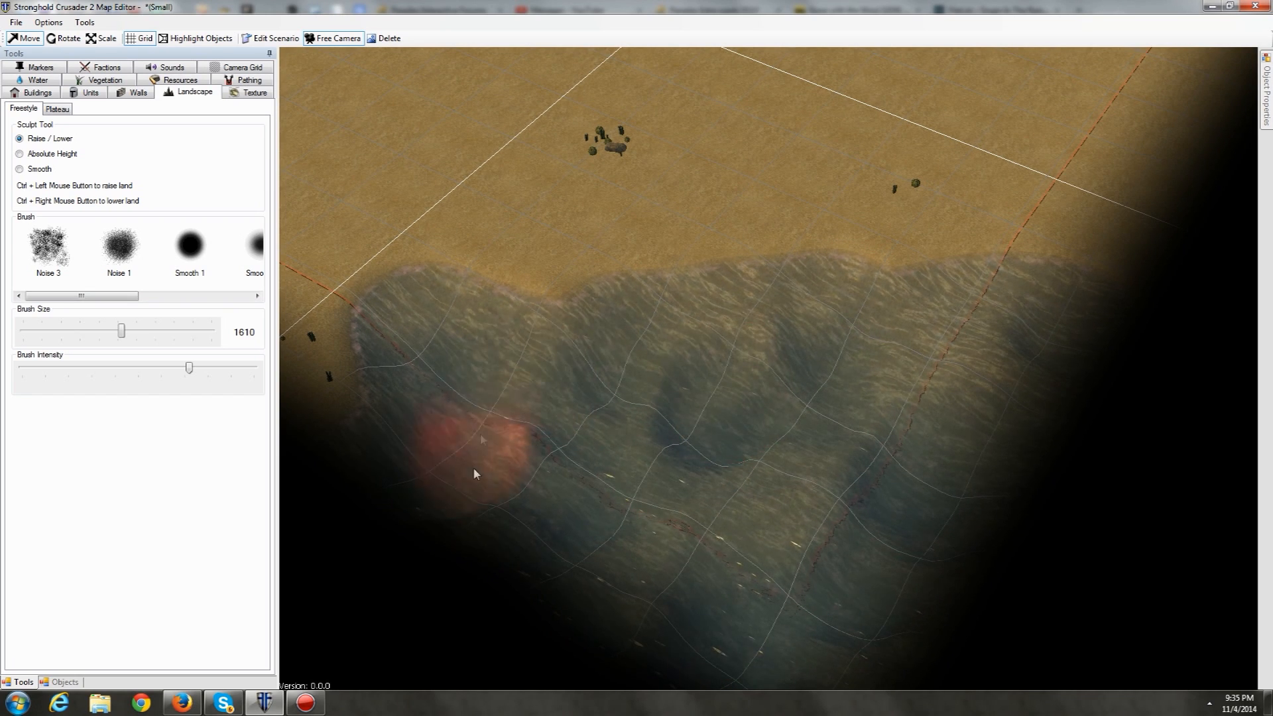
mouse_move(904, 422)
ctrl+right_down()
mouse_move(625, 552)
mouse_move(634, 442)
ctrl+right_up()
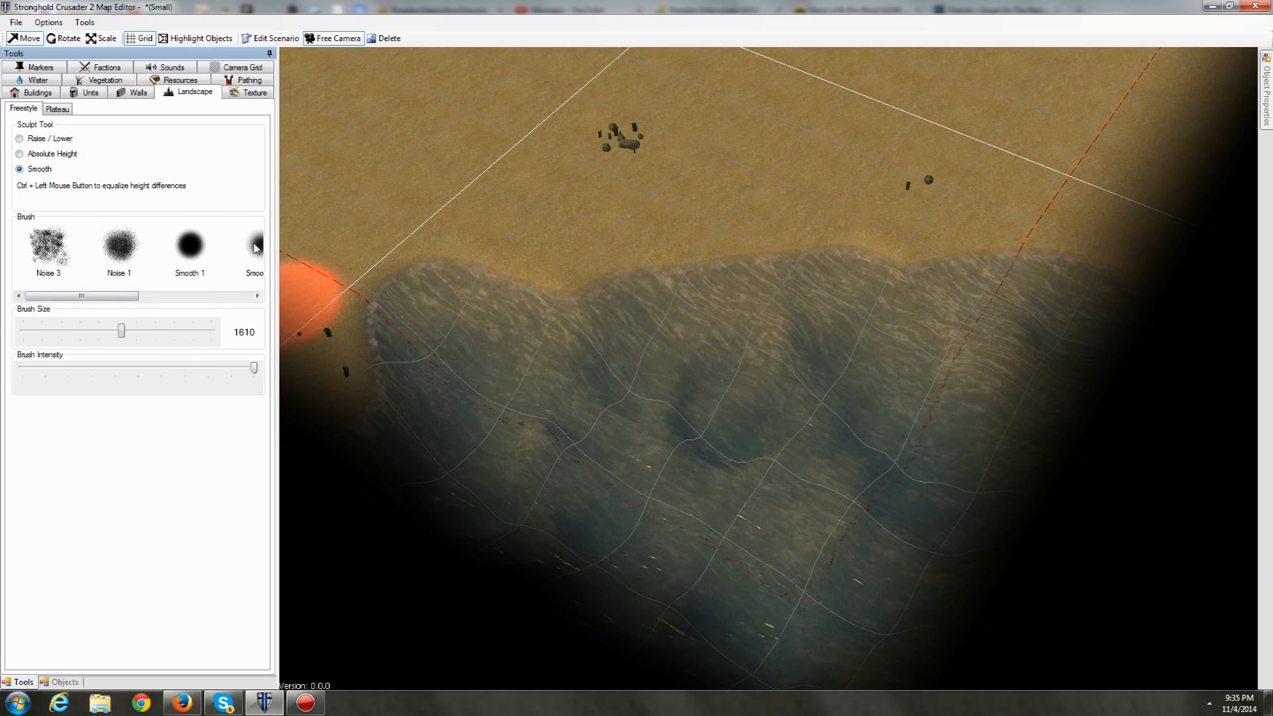
Step: Smooth the uneven seabed along the new coast with the Smooth sculpt tool at brush size 3000 and maximum intensity
drag(128, 332, 403, 346)
key(s)
mouse_move(635, 411)
ctrl+mouse_down()
mouse_move(441, 392)
mouse_move(433, 313)
mouse_move(755, 249)
mouse_move(1029, 252)
mouse_move(859, 339)
mouse_move(667, 362)
mouse_move(529, 427)
mouse_move(688, 551)
mouse_move(862, 568)
mouse_move(754, 515)
mouse_move(690, 451)
mouse_move(898, 415)
mouse_move(923, 352)
mouse_move(866, 383)
mouse_move(906, 406)
mouse_move(938, 510)
ctrl+mouse_up()
ctrl+drag(1029, 473, 772, 613)
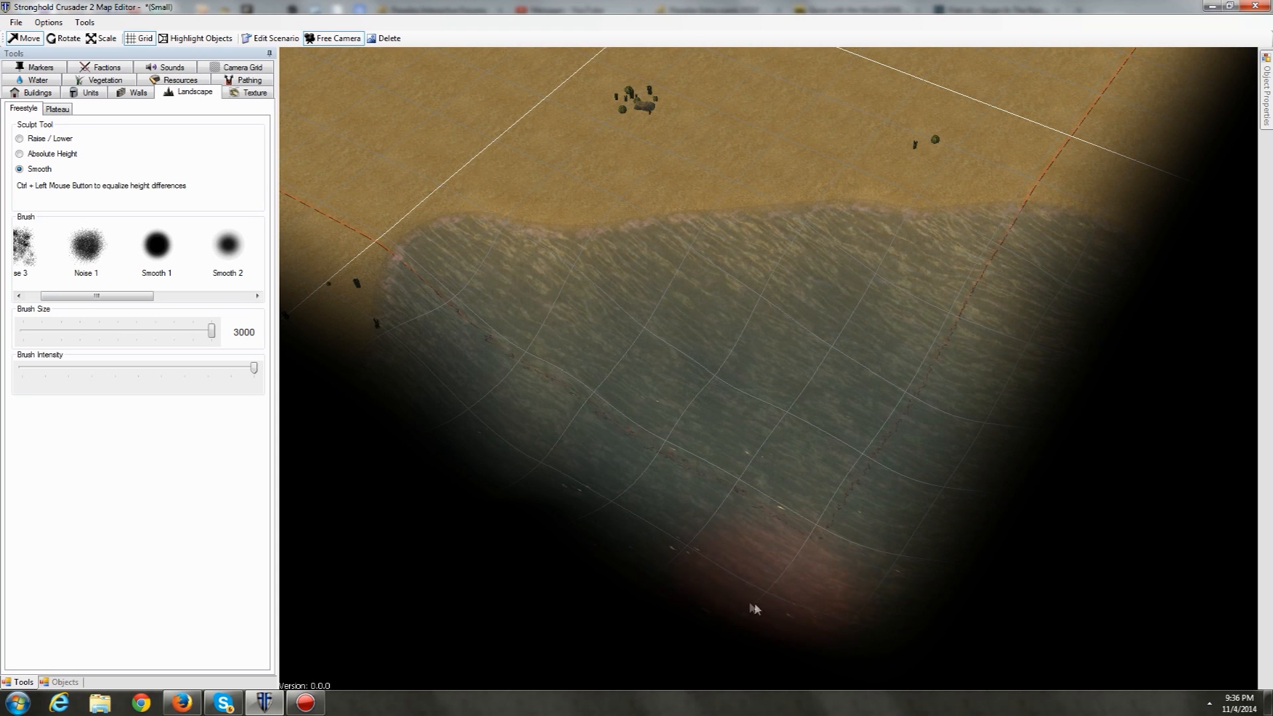
mouse_move(518, 538)
ctrl+mouse_down()
mouse_move(582, 419)
mouse_move(547, 351)
mouse_move(988, 368)
mouse_move(376, 368)
mouse_move(678, 447)
ctrl+mouse_up()
key(a)
key(w)
key(d)
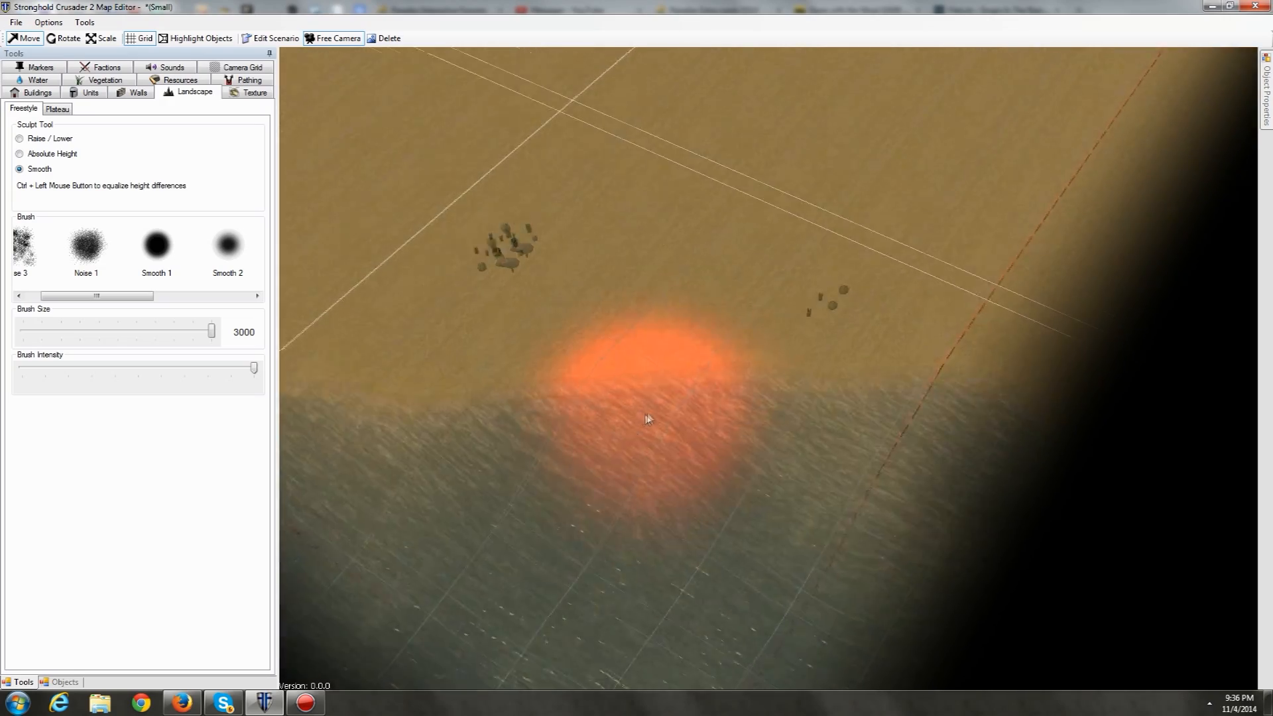
key(s)
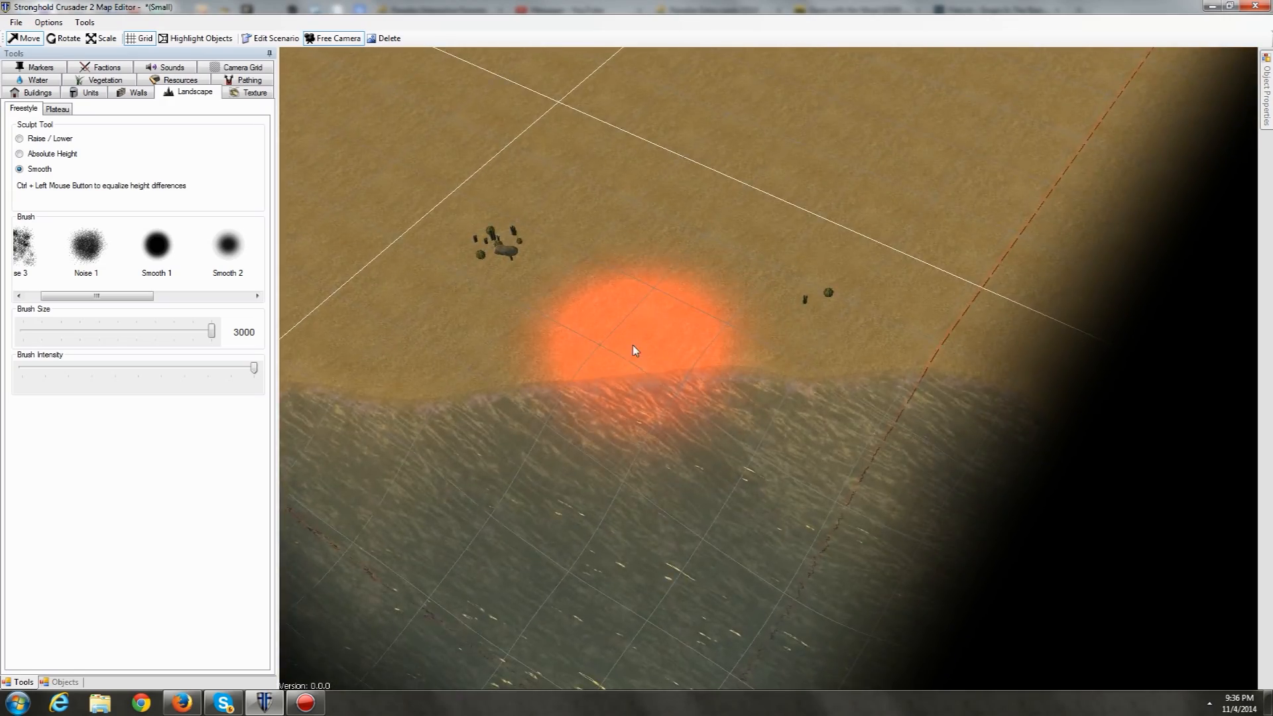
key(w)
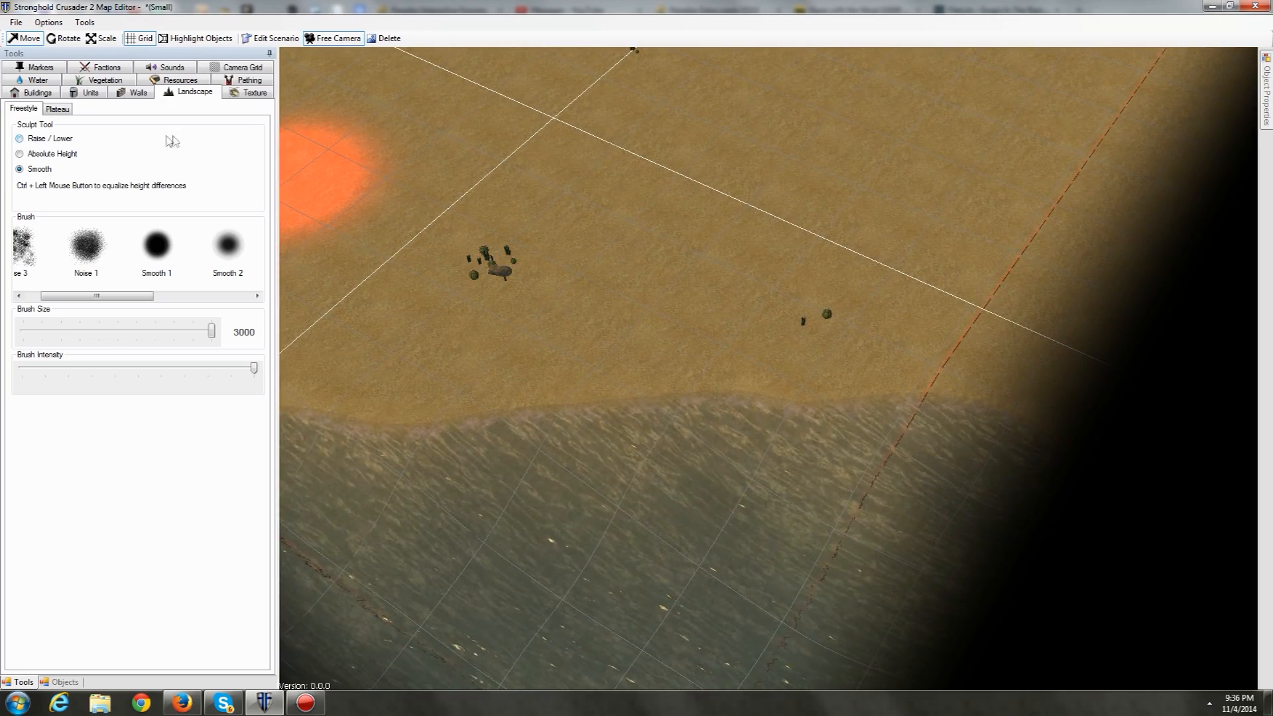
Step: Paint a small round pond with pond tile painting on the flat quadrant near the two cacti and the stone pile
click(39, 80)
click(45, 106)
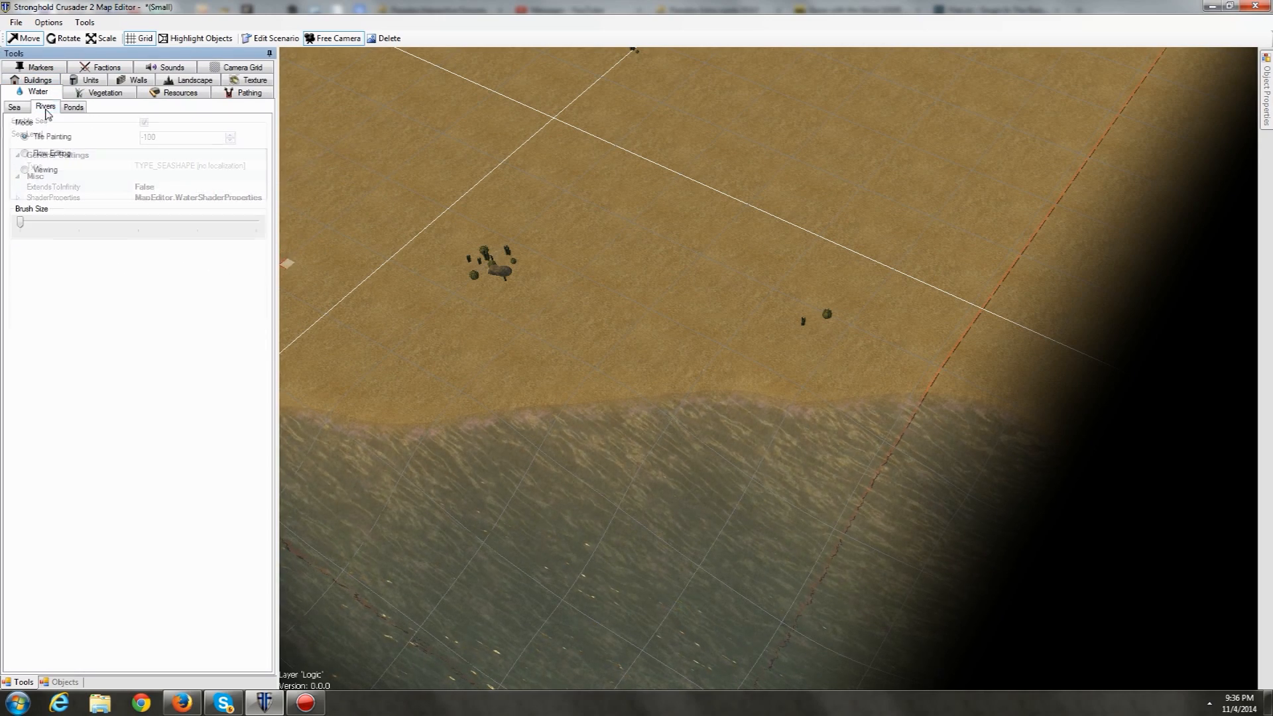
key(w)
key(d)
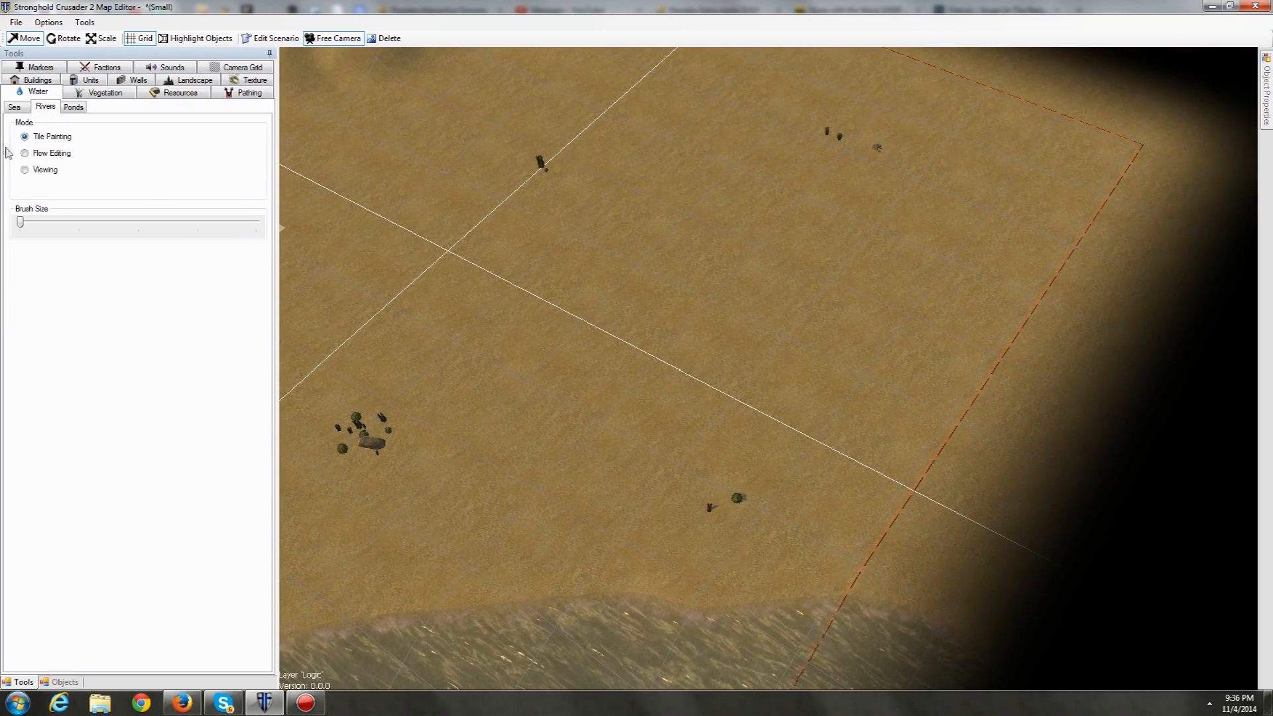
click(73, 107)
key(d)
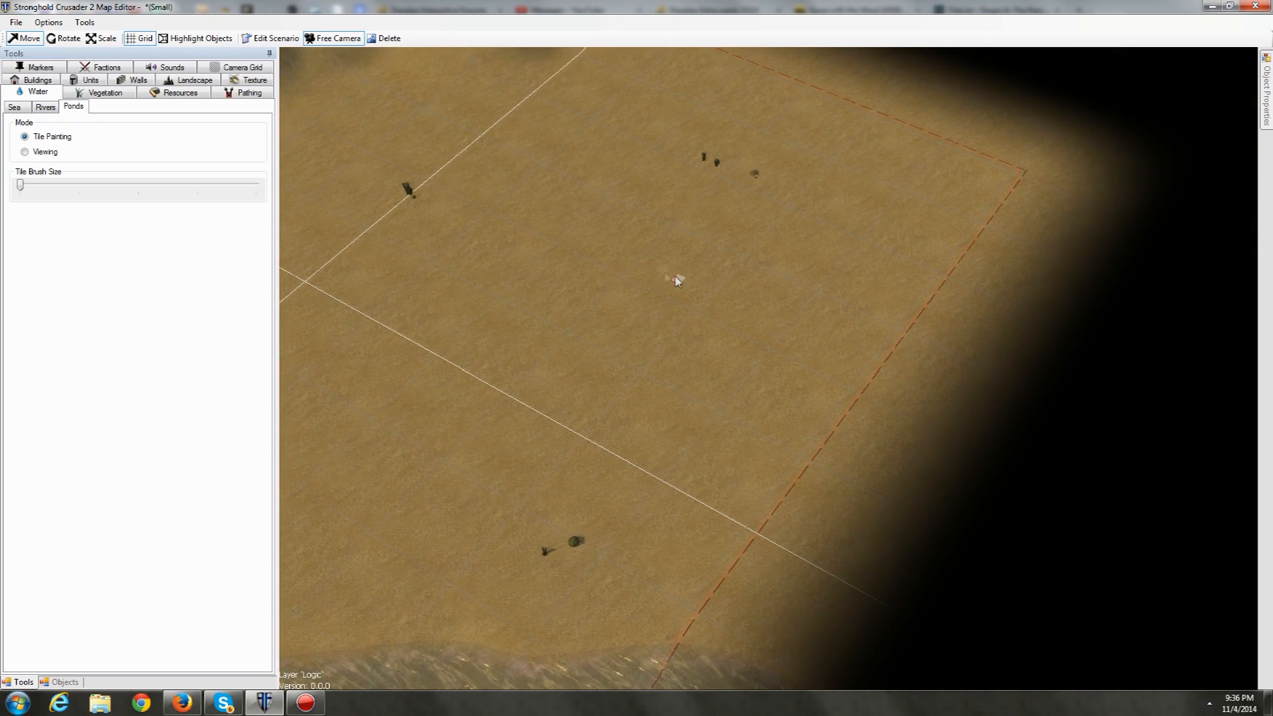
key(w)
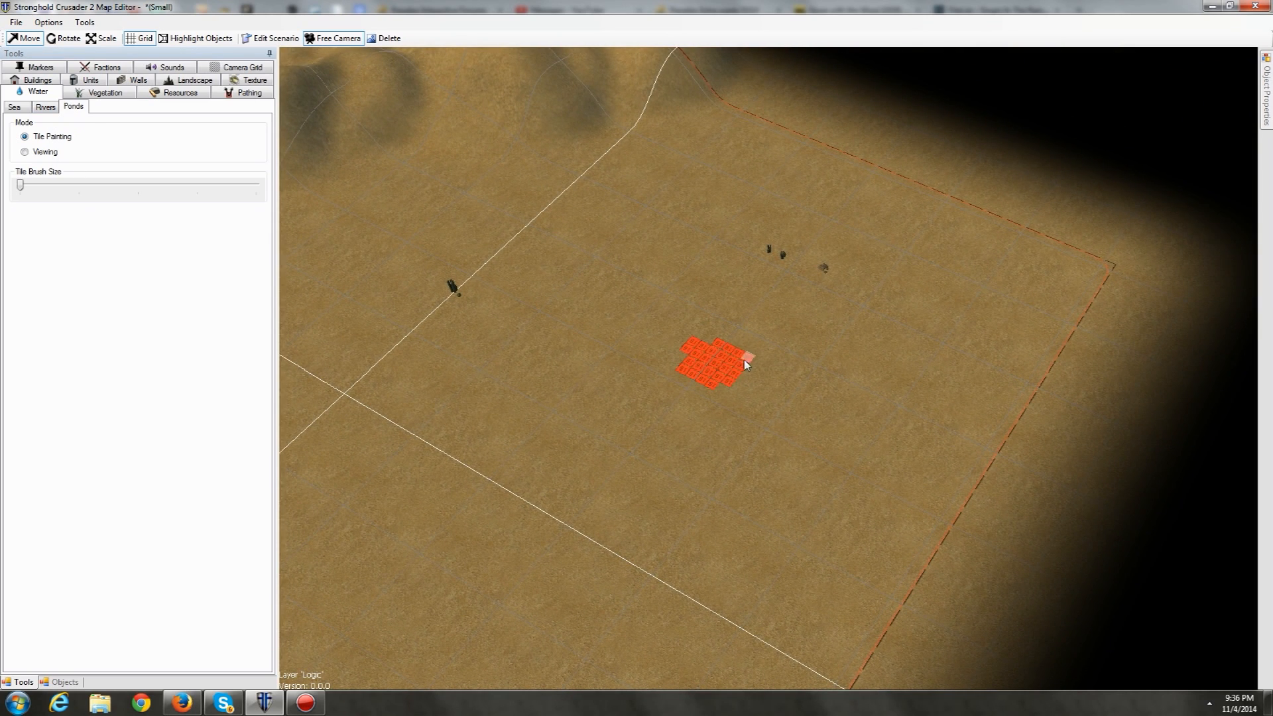
drag(706, 382, 705, 368)
key(a)
key(s)
scroll(723, 352, up, 5)
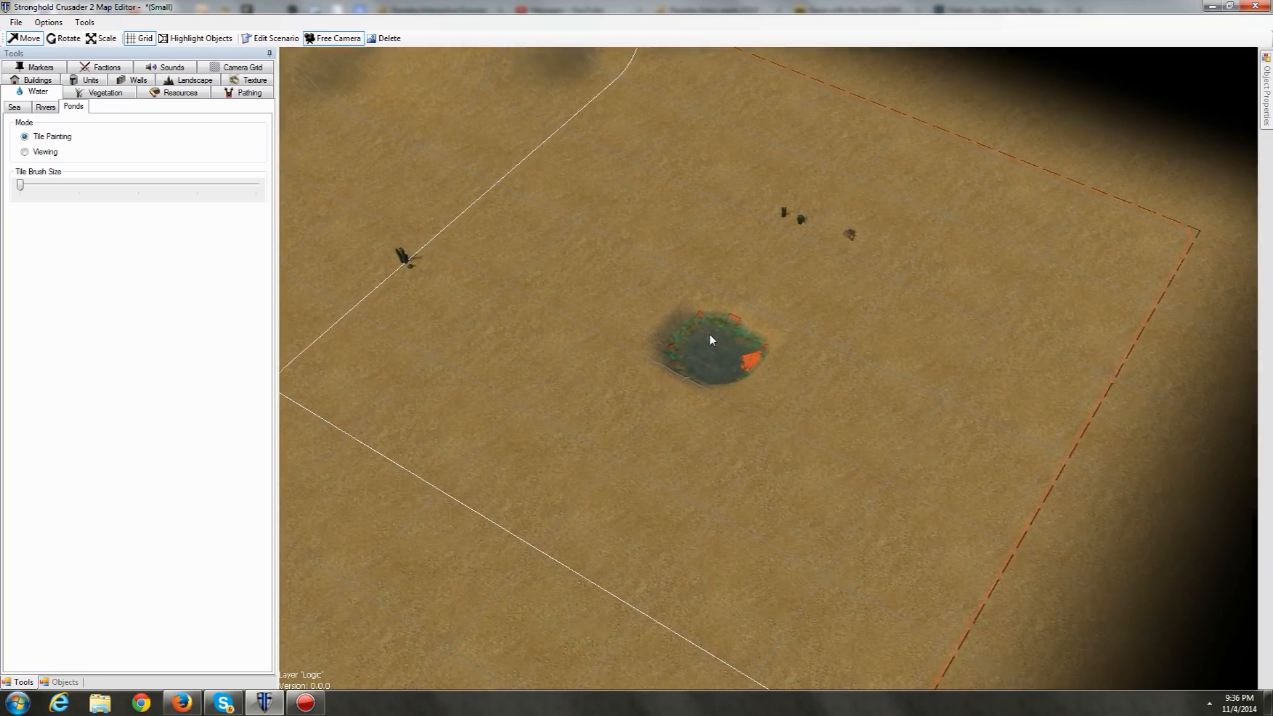
key(w)
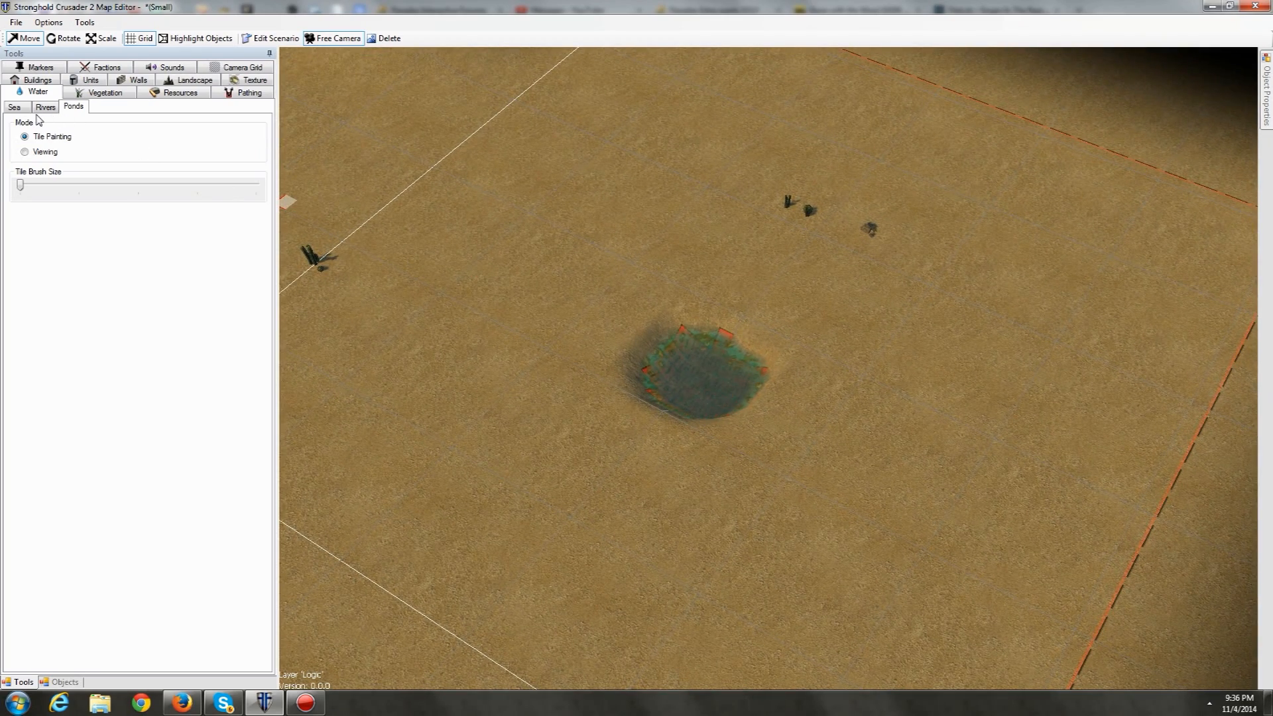
Step: Paint a river with river tile painting, running across the map corner beyond the pond and past both borders
click(47, 111)
middle_drag(875, 292, 428, 347)
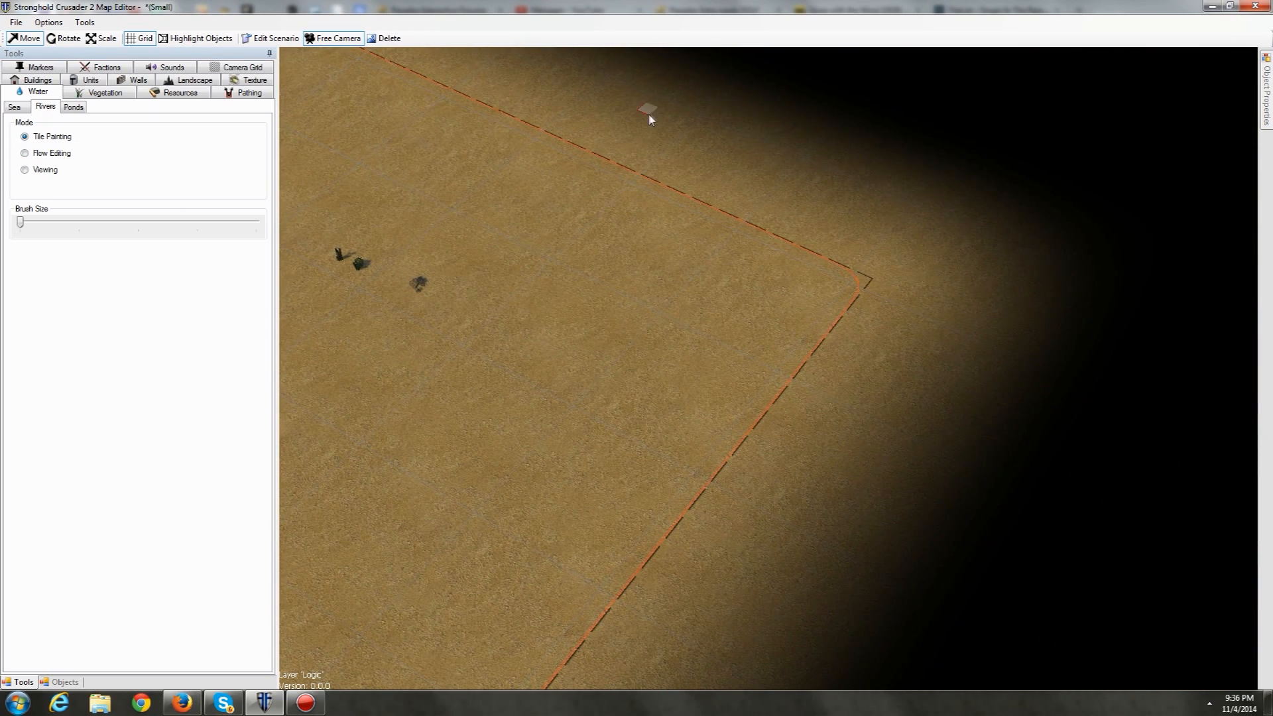
mouse_move(651, 80)
mouse_down()
mouse_move(617, 242)
mouse_move(730, 525)
mouse_move(812, 640)
mouse_move(847, 670)
mouse_move(796, 605)
mouse_move(906, 693)
mouse_move(773, 568)
mouse_move(727, 384)
mouse_move(776, 591)
mouse_move(644, 136)
mouse_move(666, 285)
mouse_move(649, 262)
mouse_move(633, 104)
mouse_up()
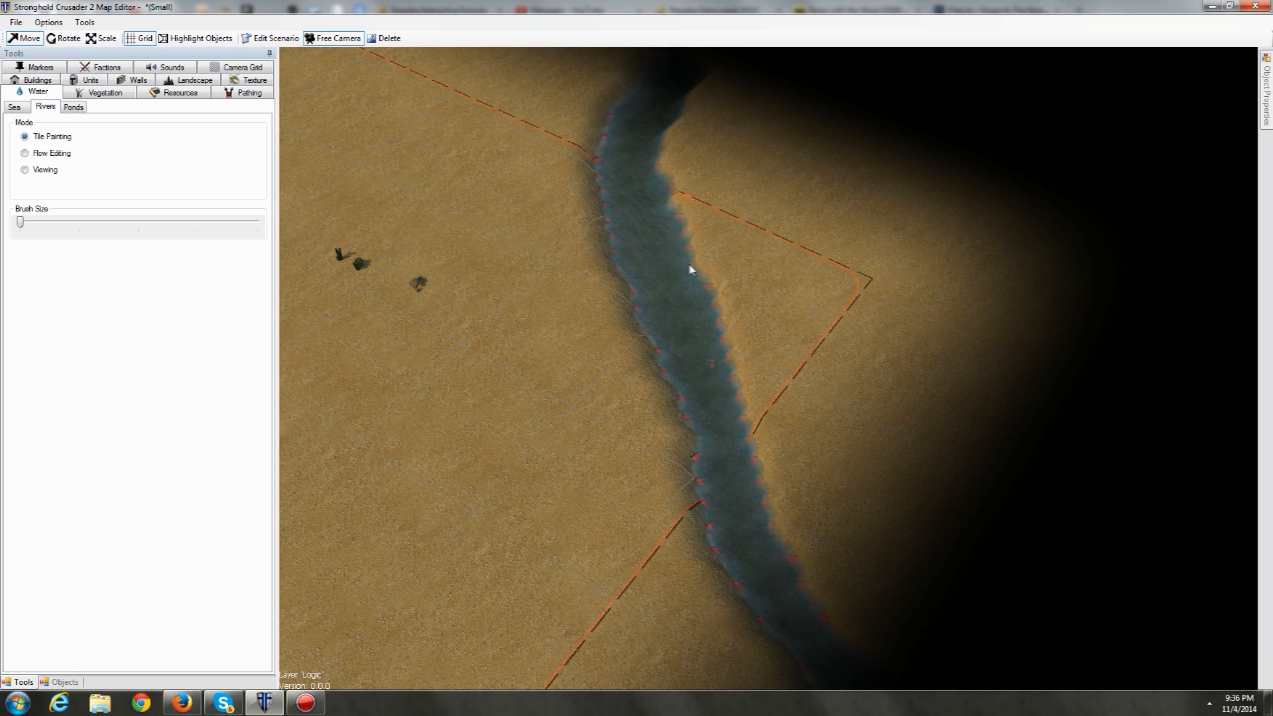
key(s)
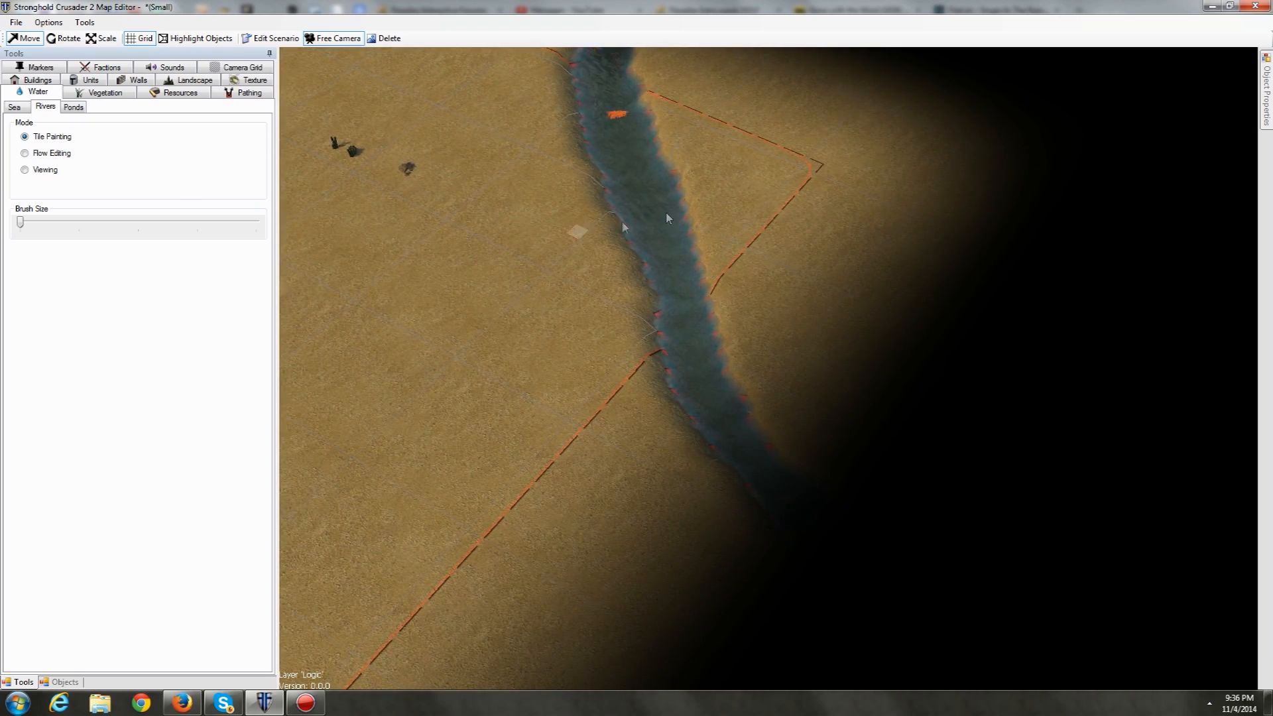
key(w)
Step: Paint the water flow direction along the river's course in Flow Editing mode
click(24, 153)
key(w)
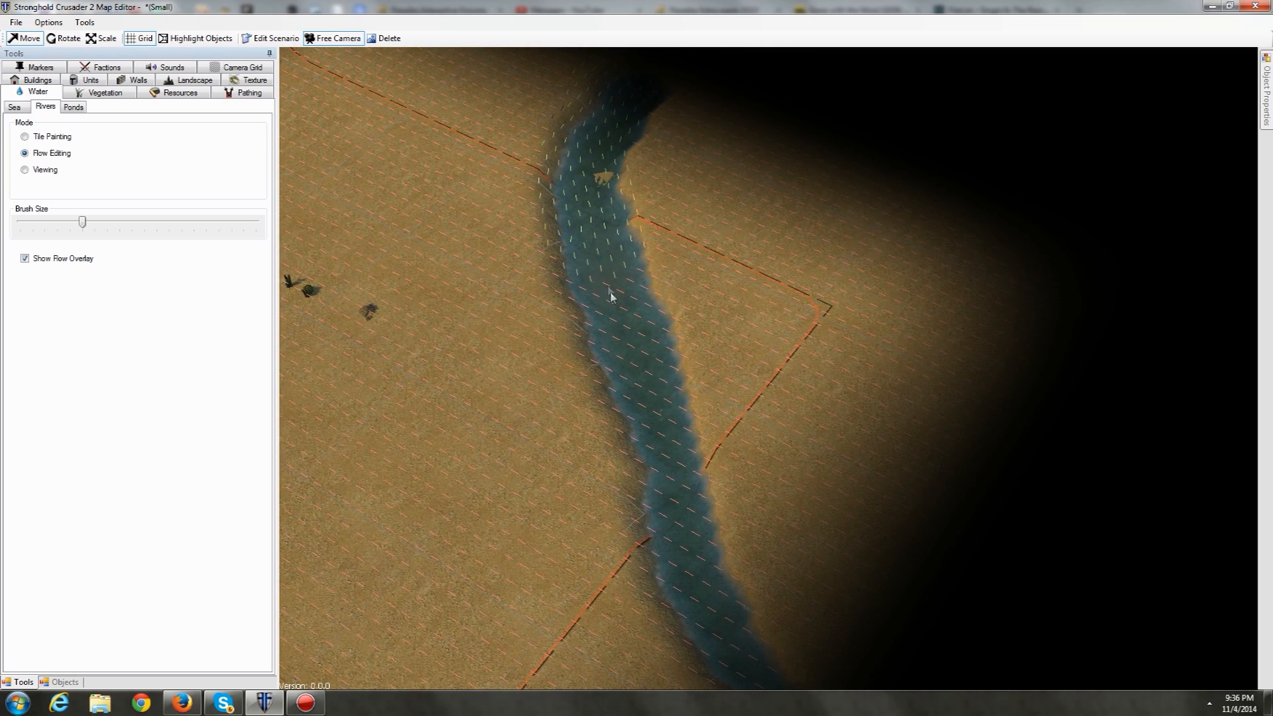
drag(611, 296, 653, 339)
key(s)
key(d)
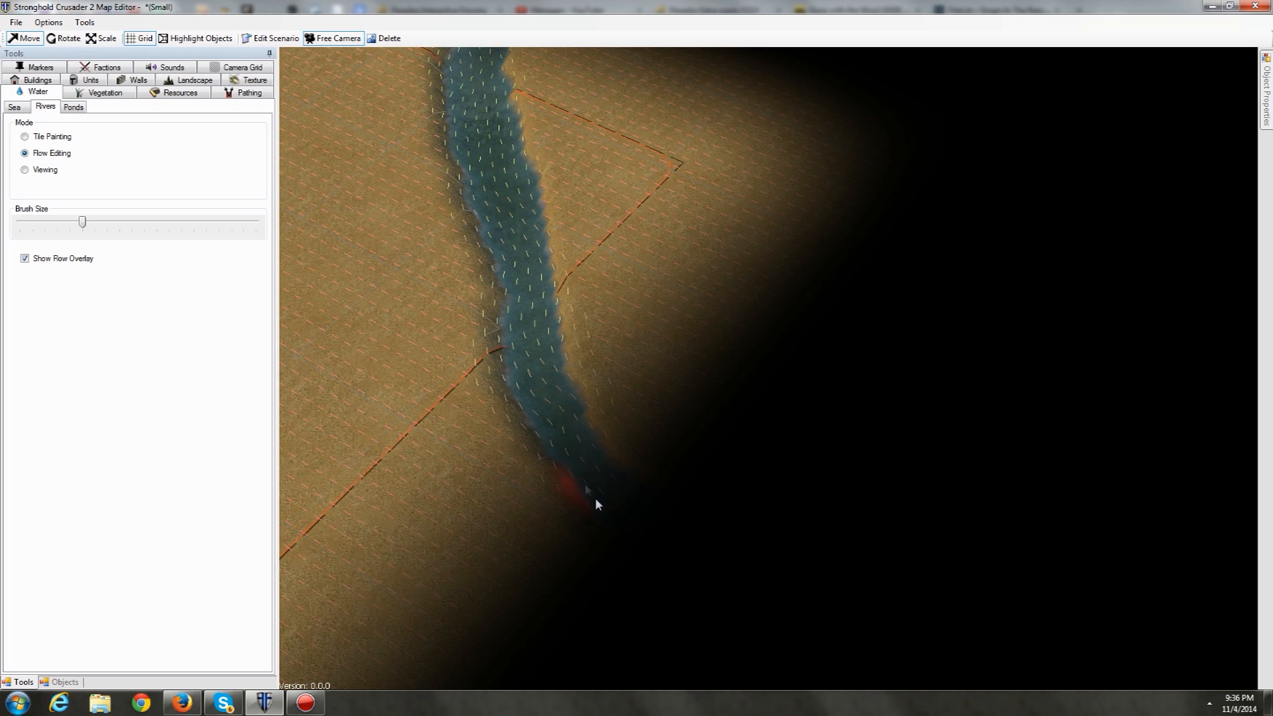
Step: Examine the flow overlay along the whole river and over to the pond
key(w)
key(a)
key(a)
key(s)
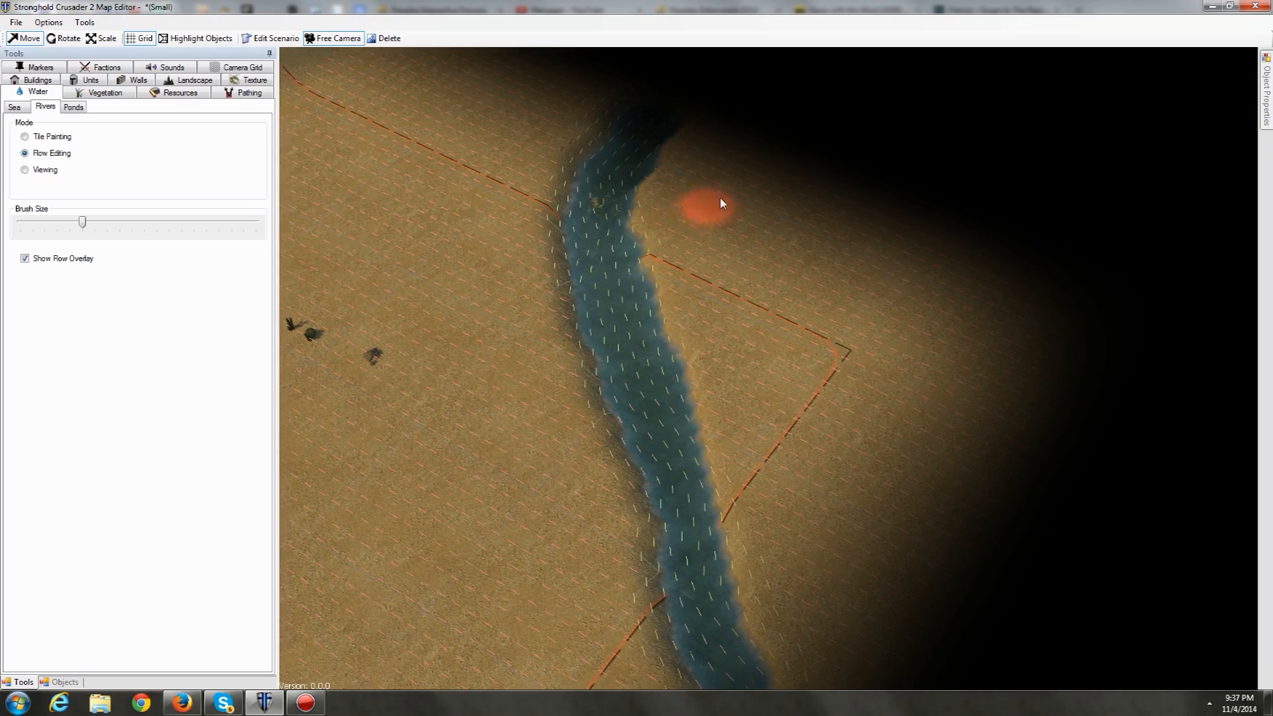
key(a)
key(s)
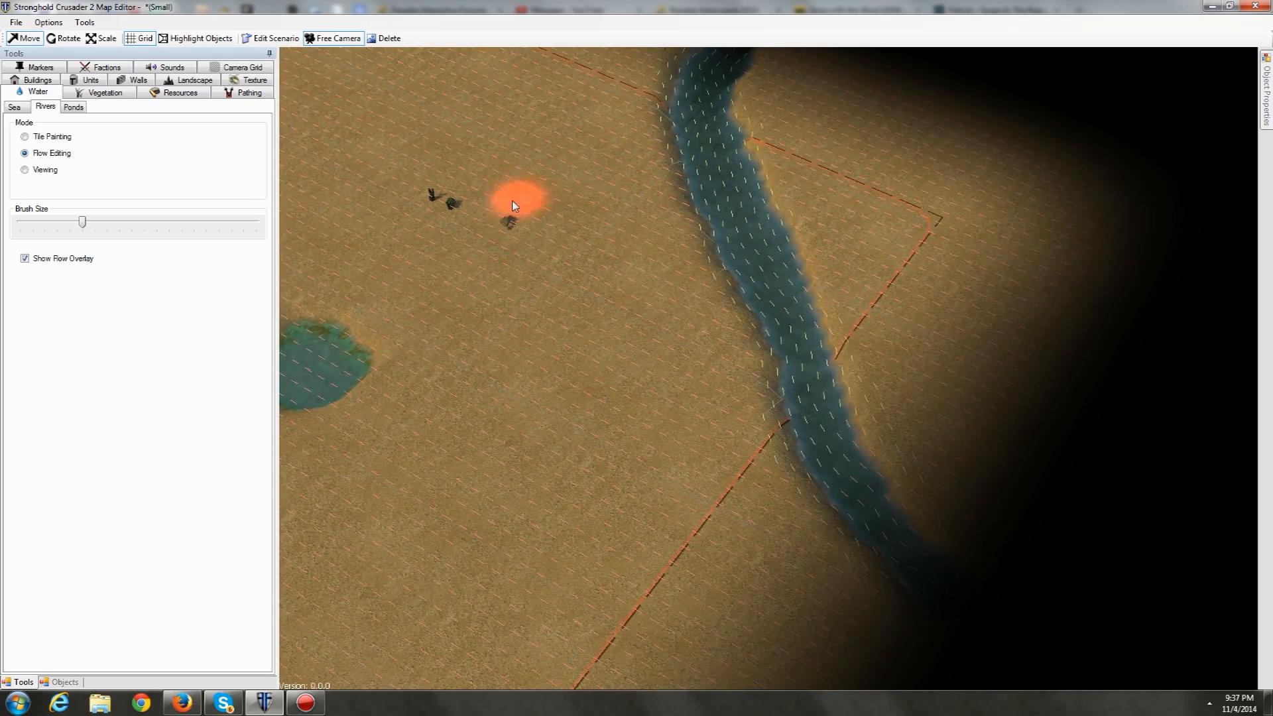
key(a)
key(s)
key(a)
key(w)
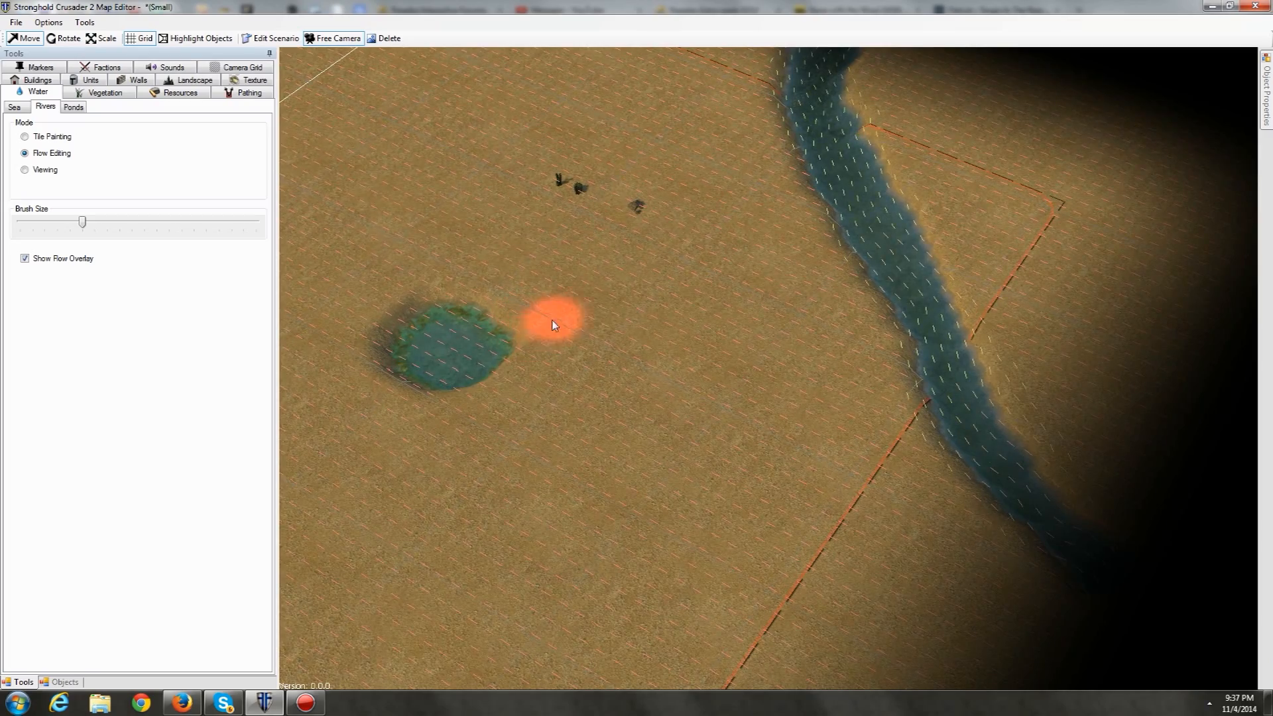
Step: Place Raffia Palm 01 shrubs on the pond's far bank
click(101, 94)
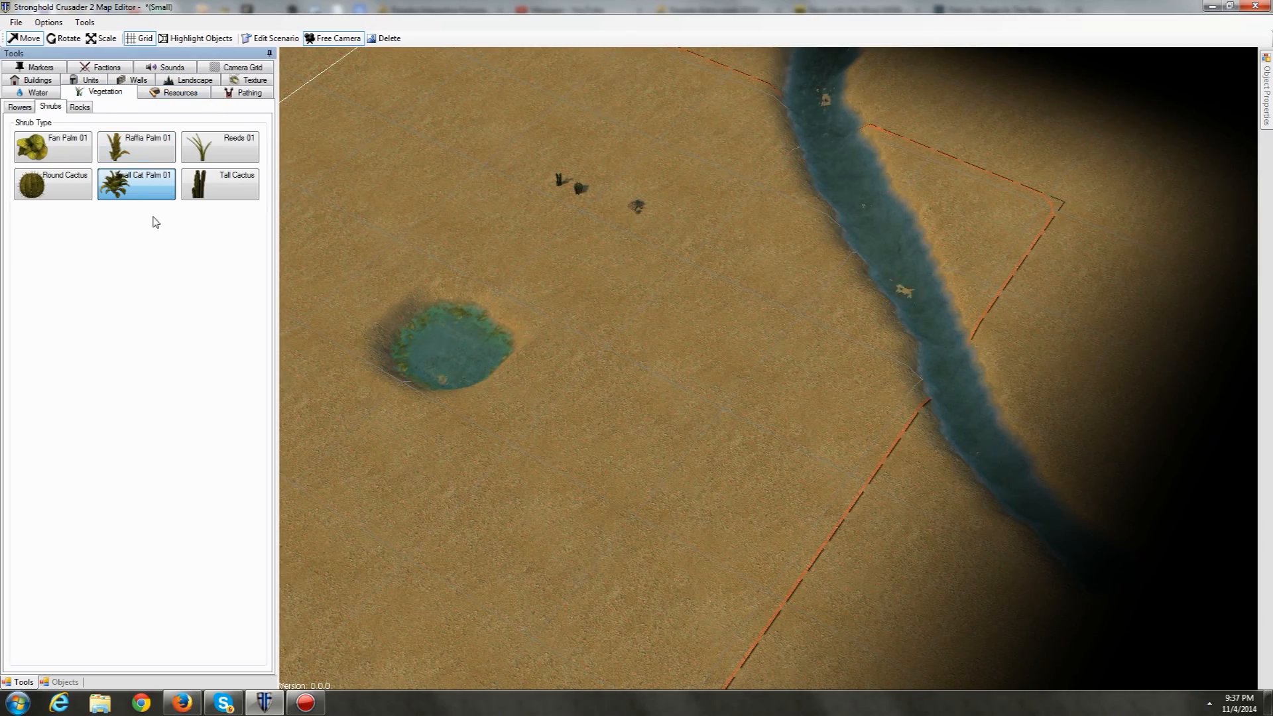
scroll(484, 318, up, 5)
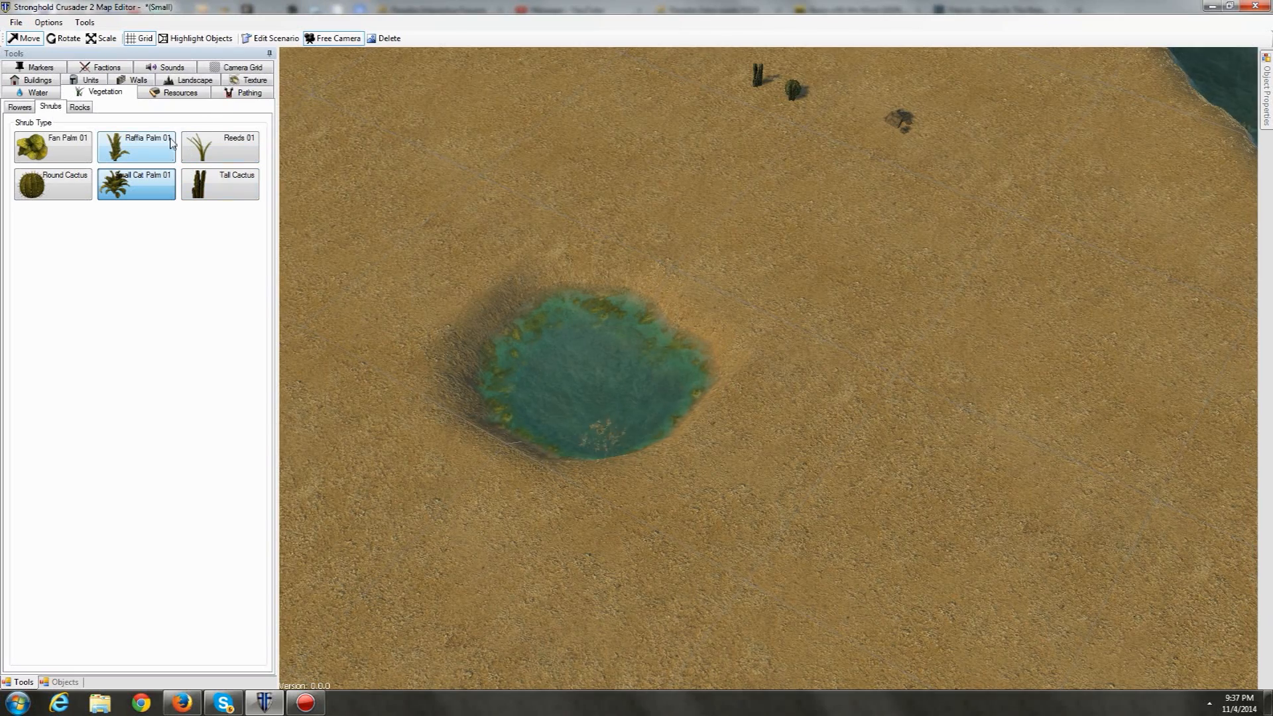
click(139, 149)
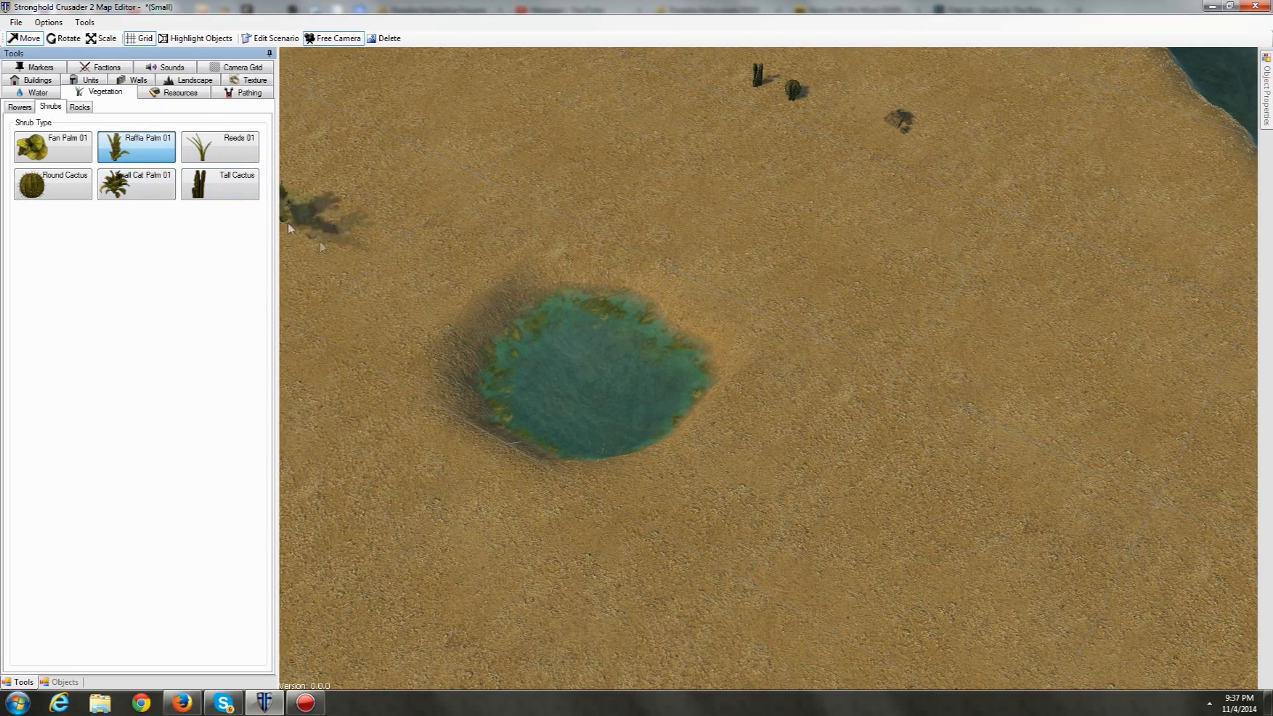
click(559, 287)
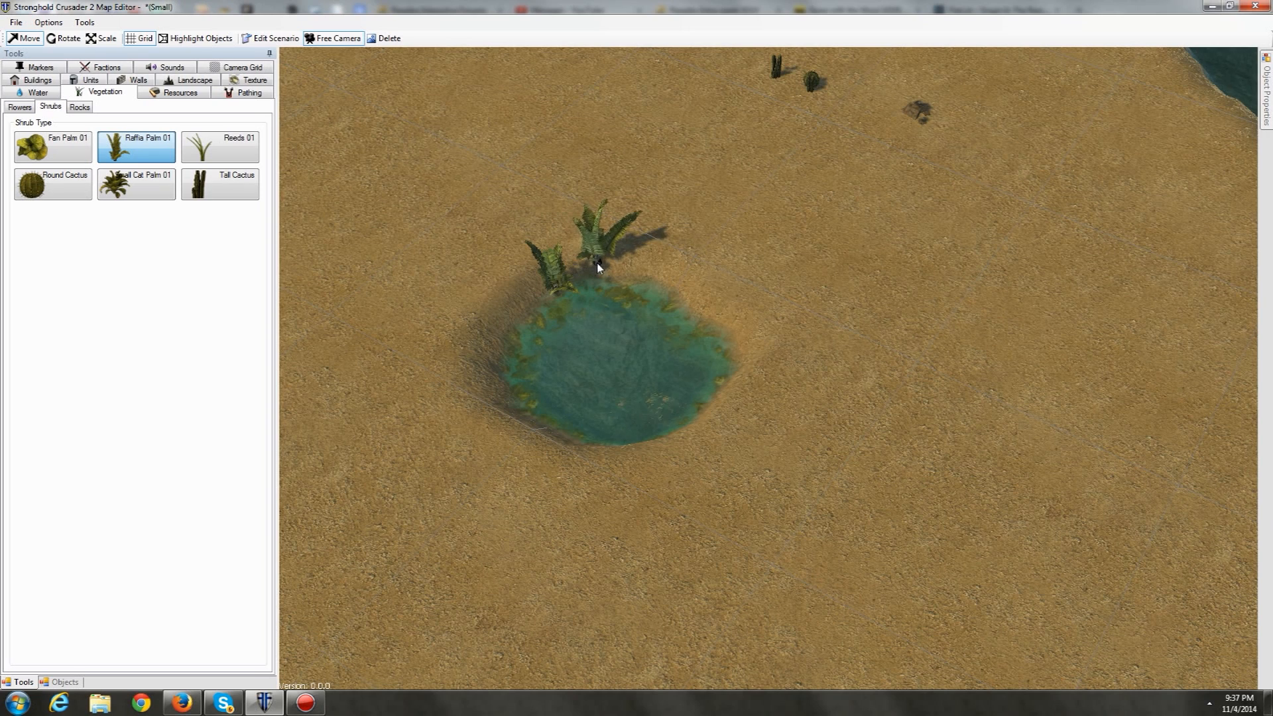
Step: Place Small Cat Palm 01 shrubs along the pond's bank beside the Raffia palms
click(210, 190)
click(127, 188)
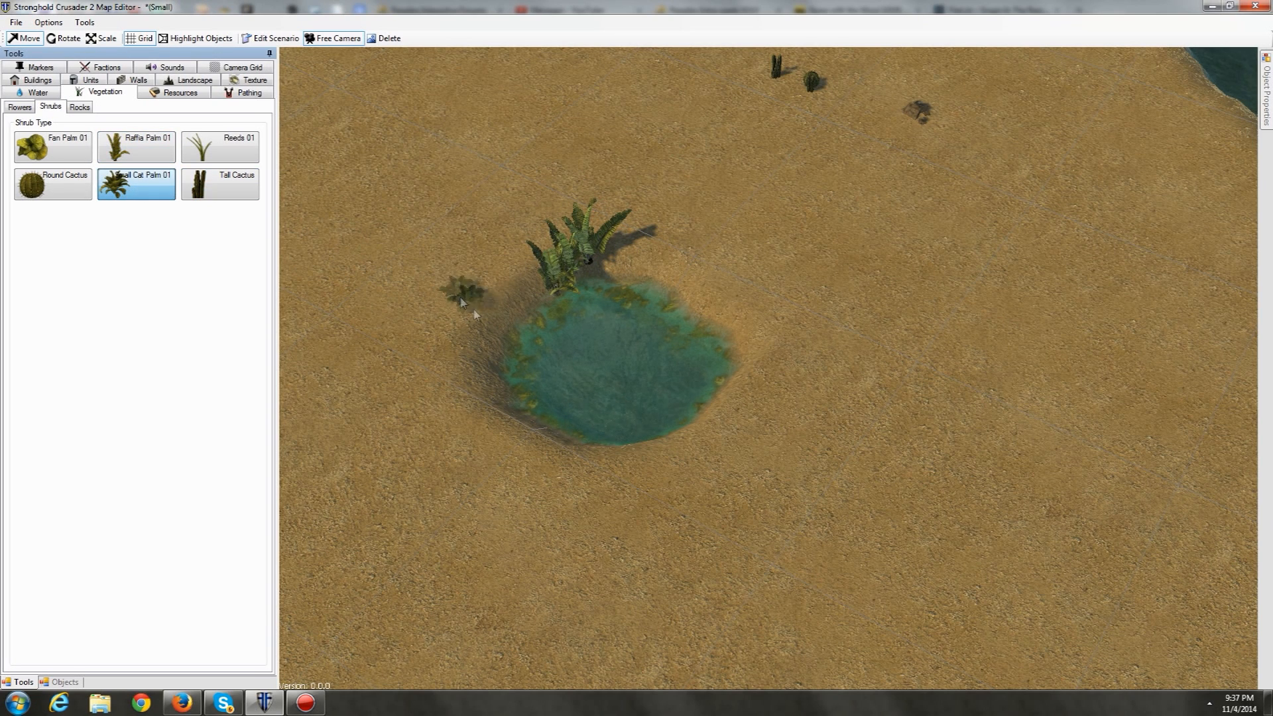
click(463, 323)
click(492, 277)
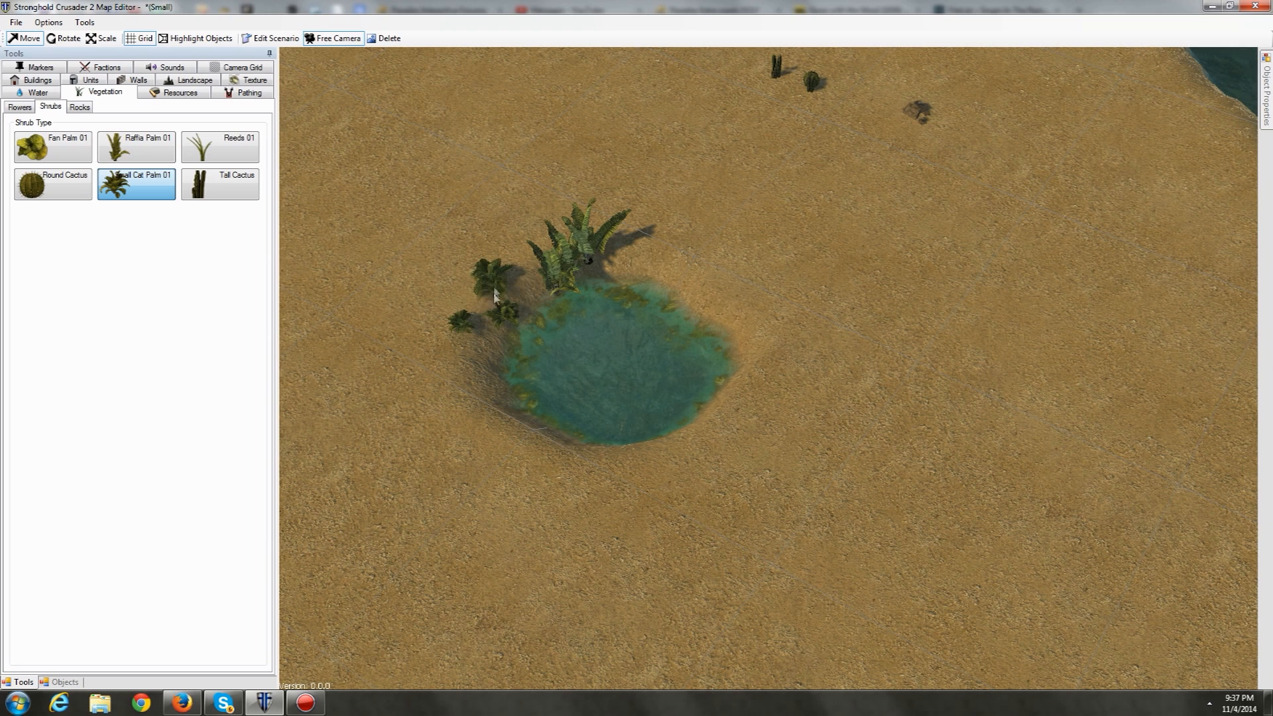
Step: Place a Small Cat Palm 01 on the pond's near bank and several Reeds 01 shrubs around the water's edge
click(733, 418)
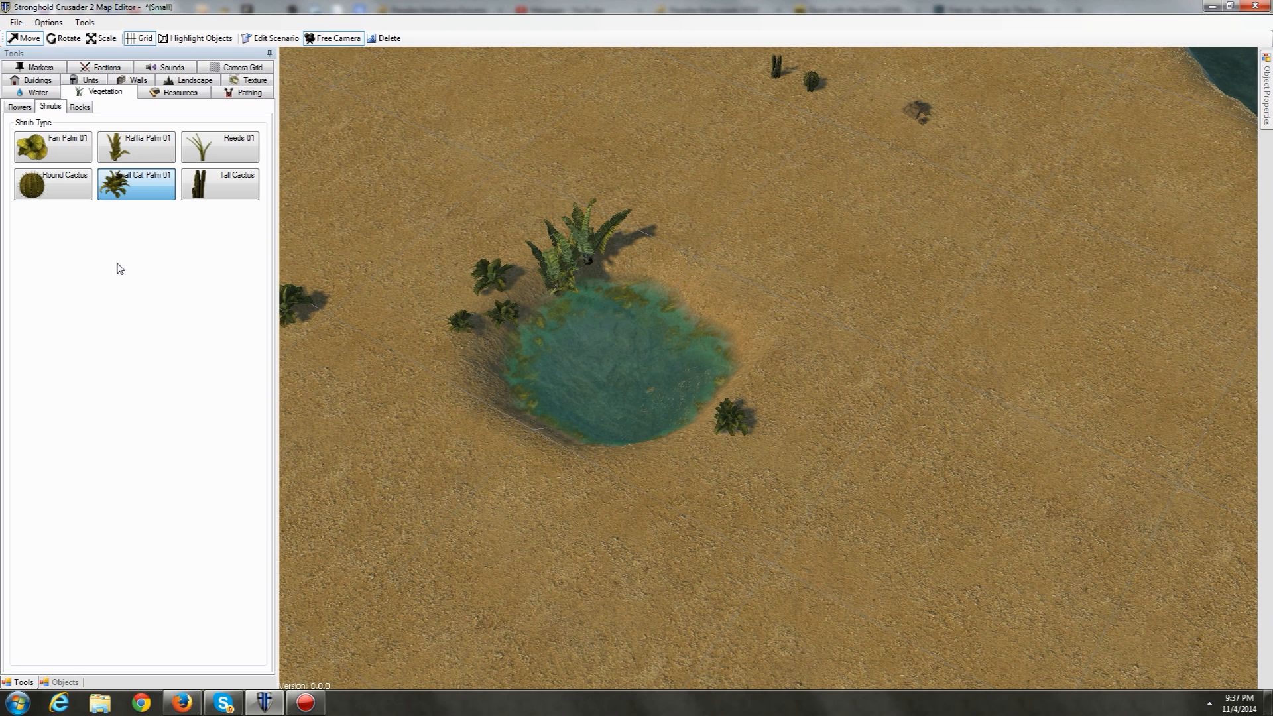
click(219, 147)
click(671, 273)
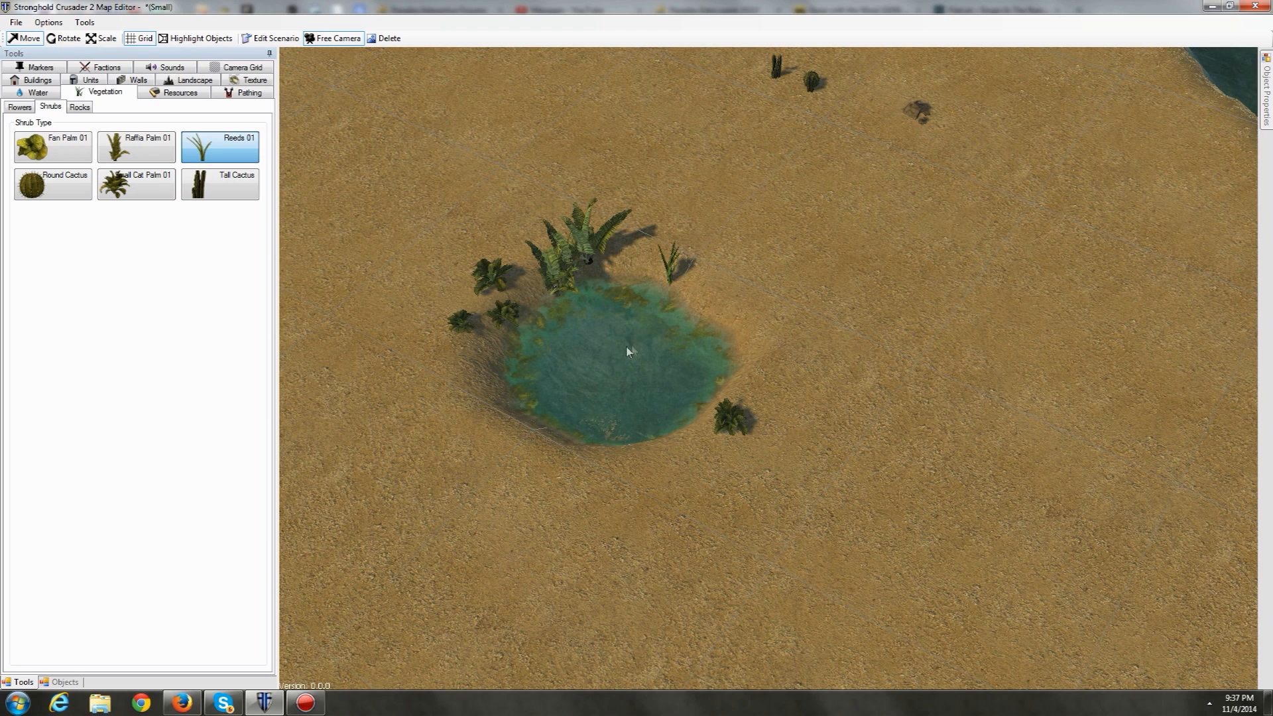
click(529, 412)
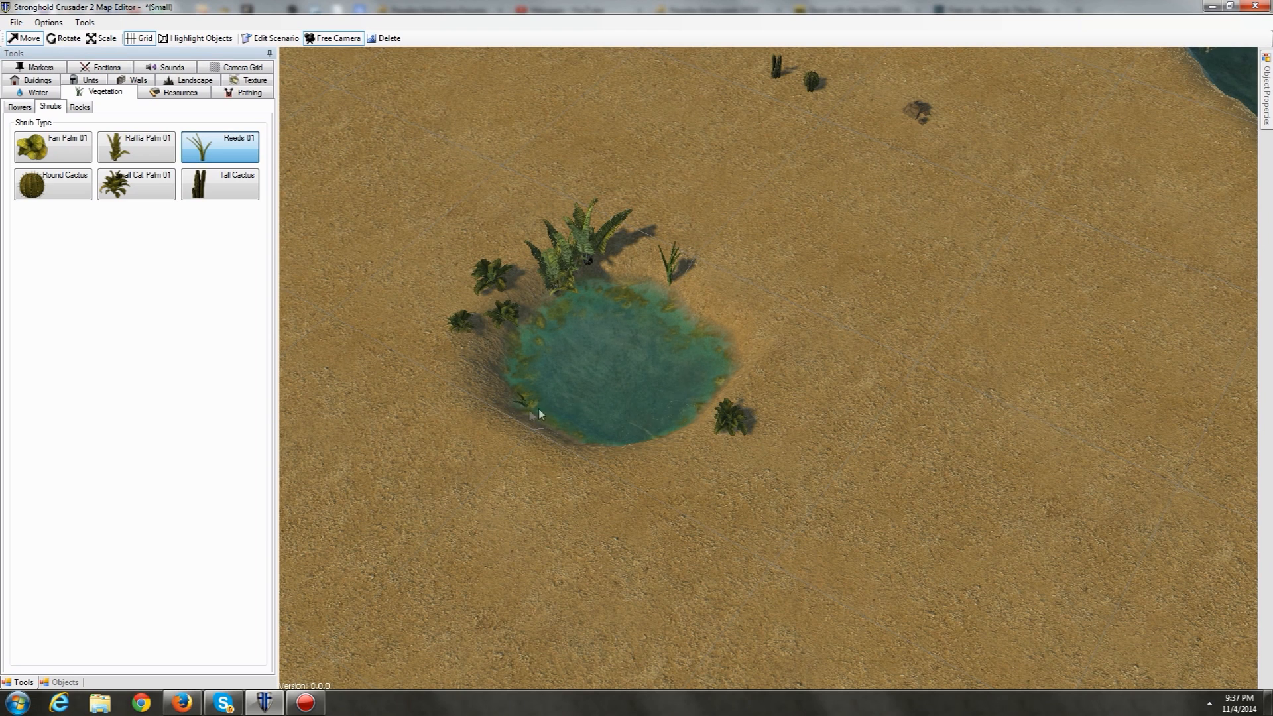
click(735, 366)
click(727, 335)
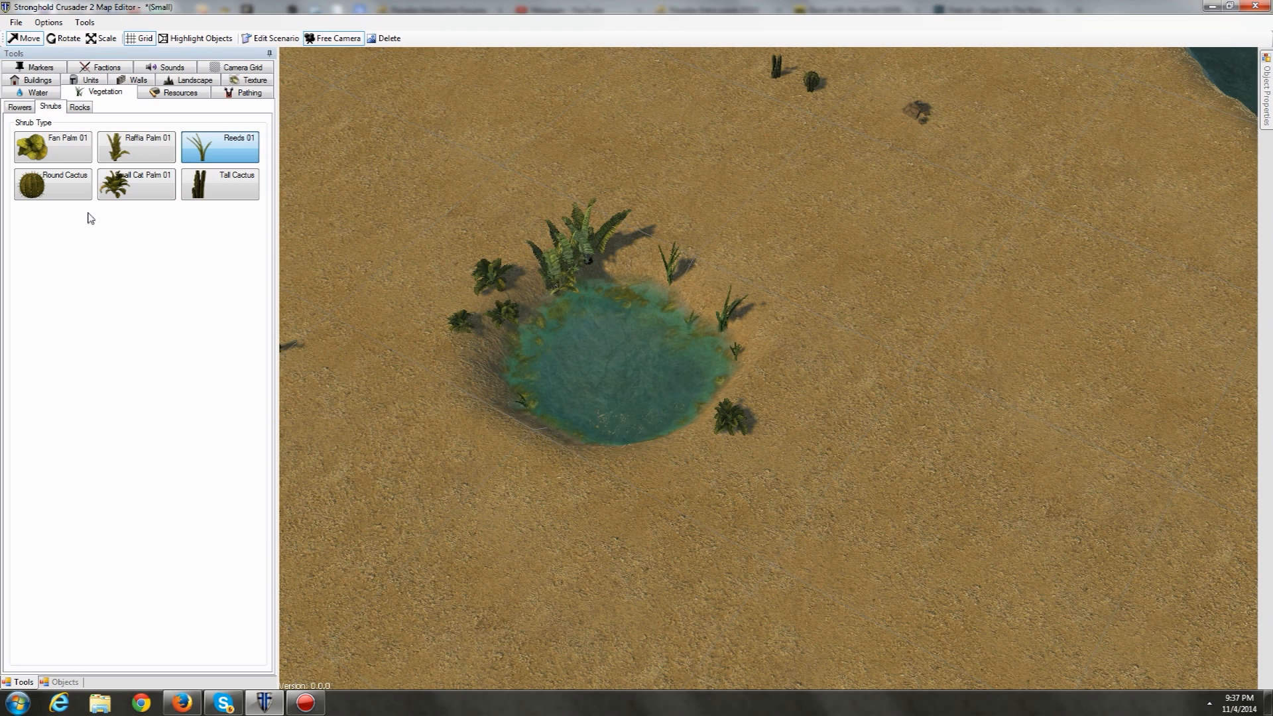
Step: Place two Fan Palm 01 shrubs along the pond's edge, one beside the cat palms and one on the near bank
click(53, 147)
click(500, 363)
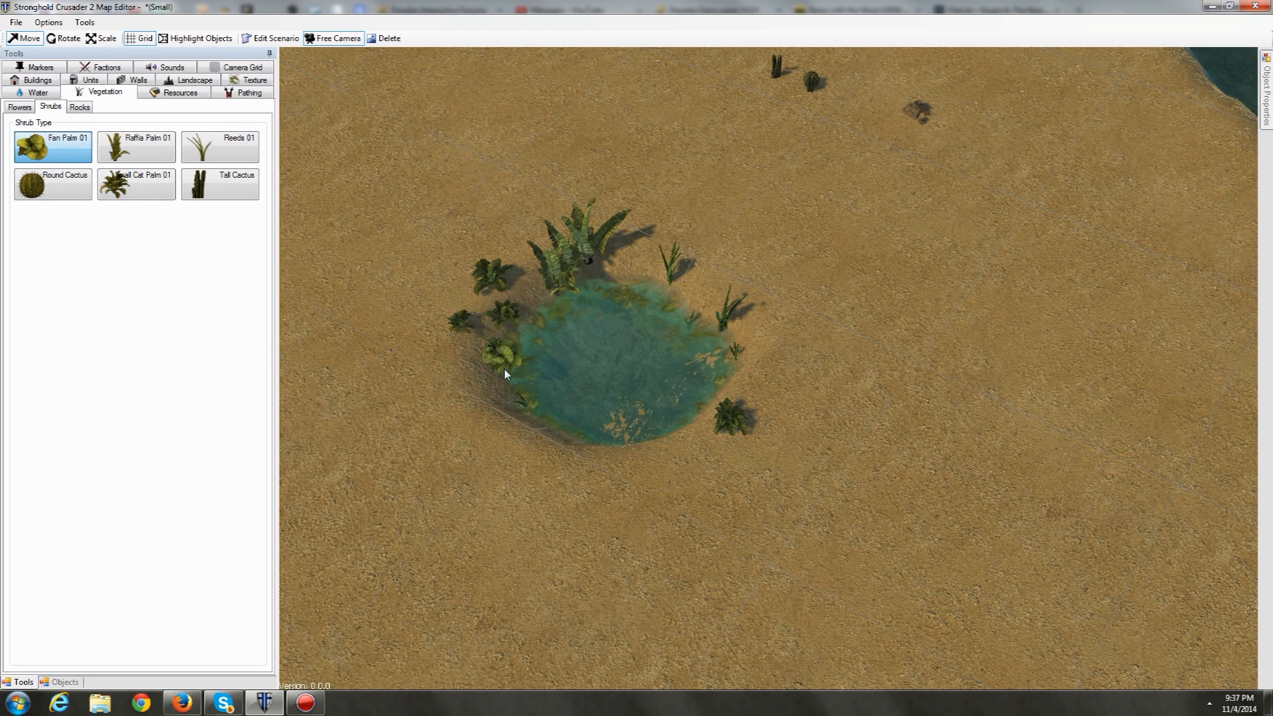
click(593, 455)
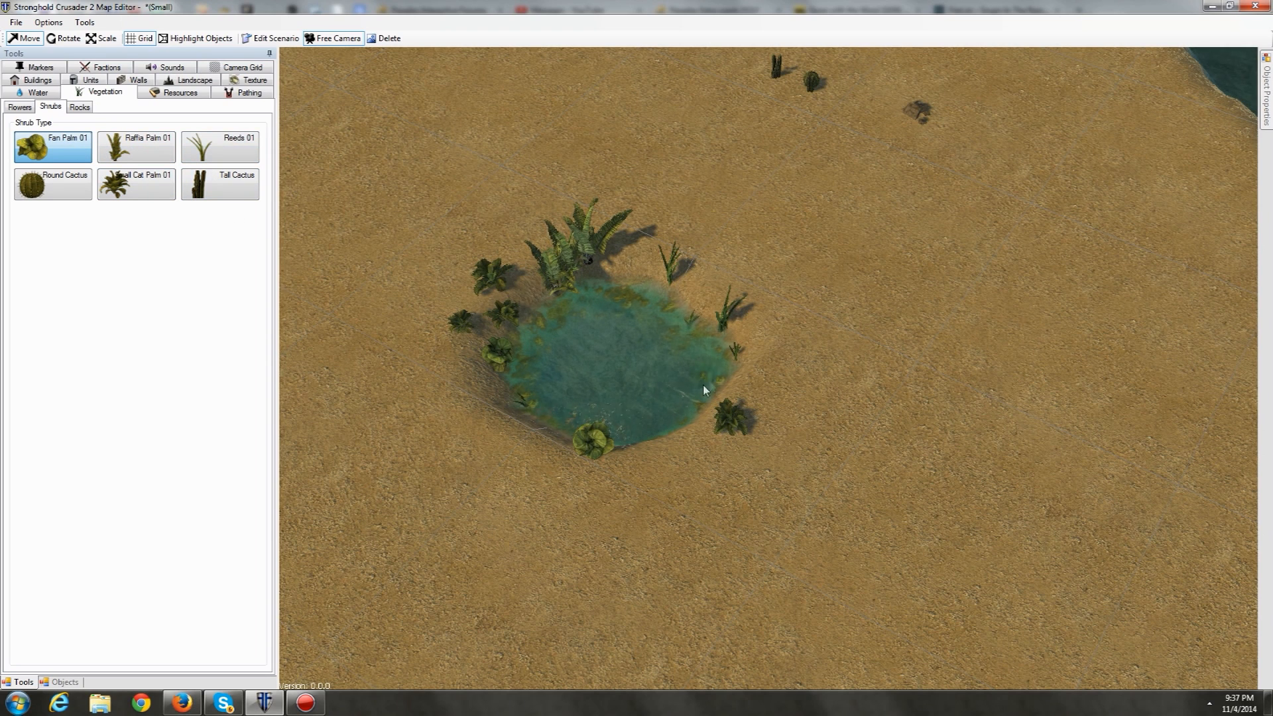
Step: Place Reeds 01 shrubs along both banks of the river, with a dense cluster on the near bank upstream
scroll(757, 249, down, 2)
key(w)
key(d)
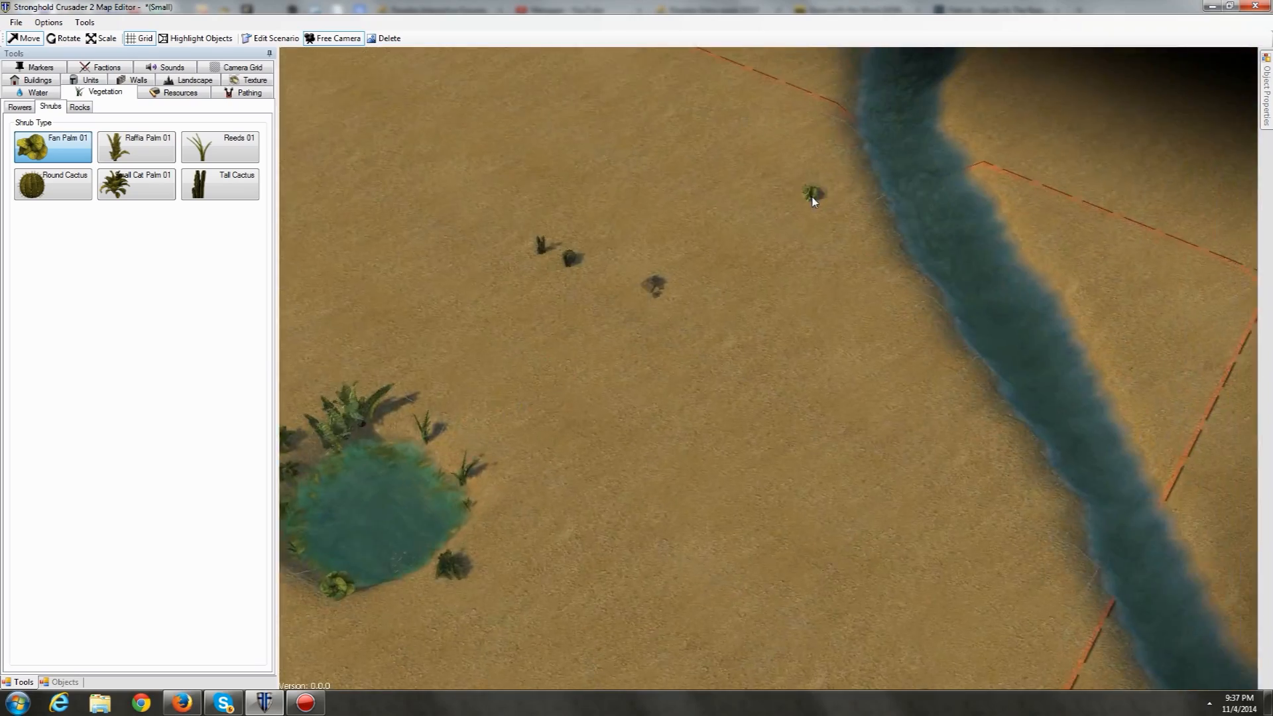
key(s)
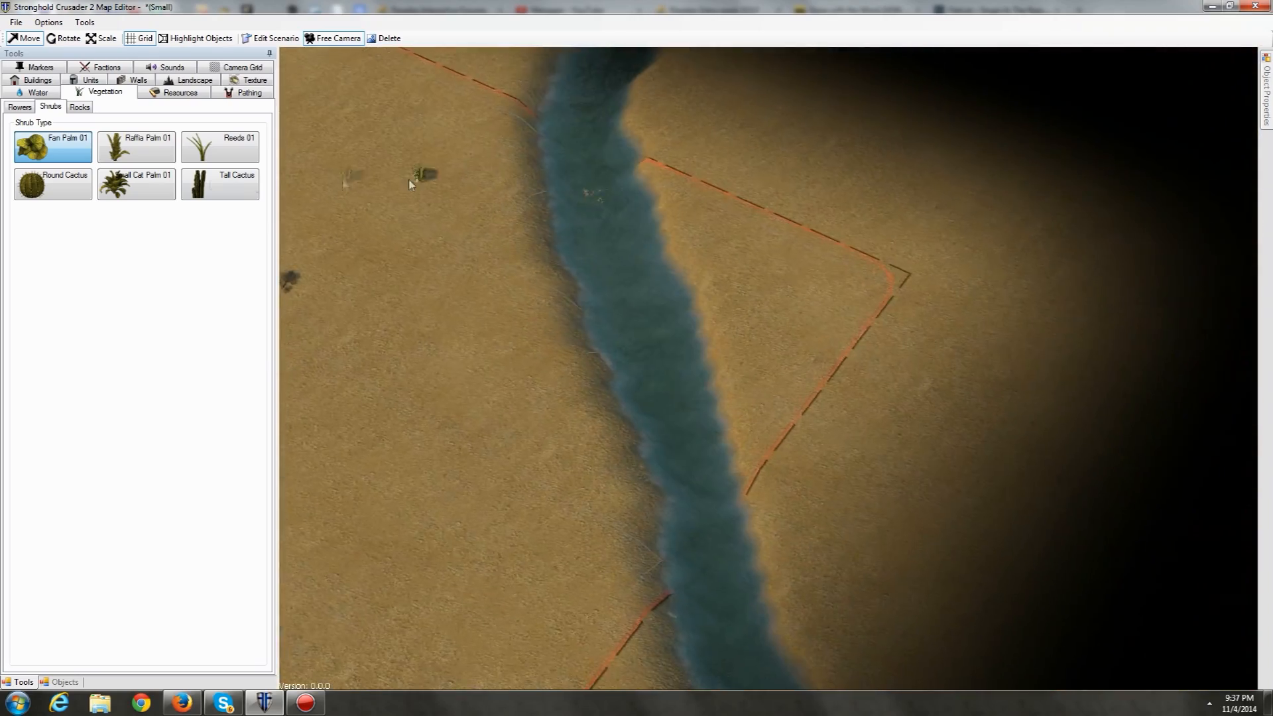
click(219, 146)
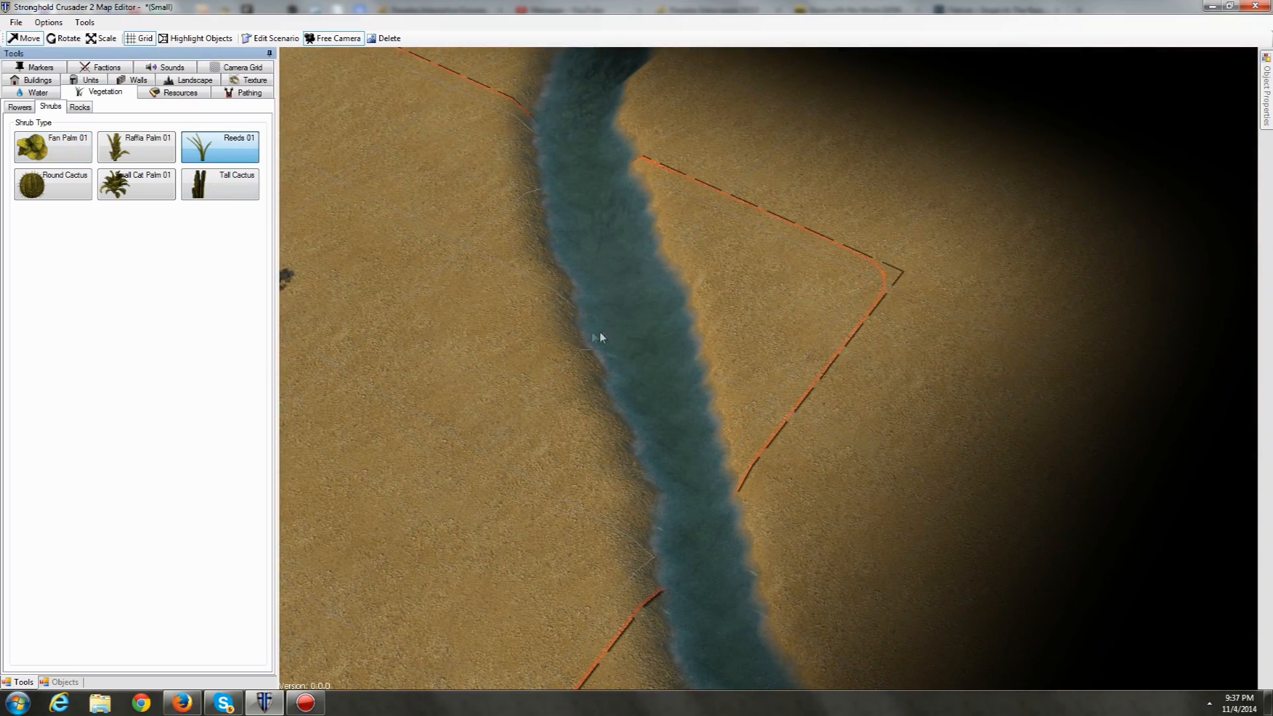
click(692, 275)
click(700, 302)
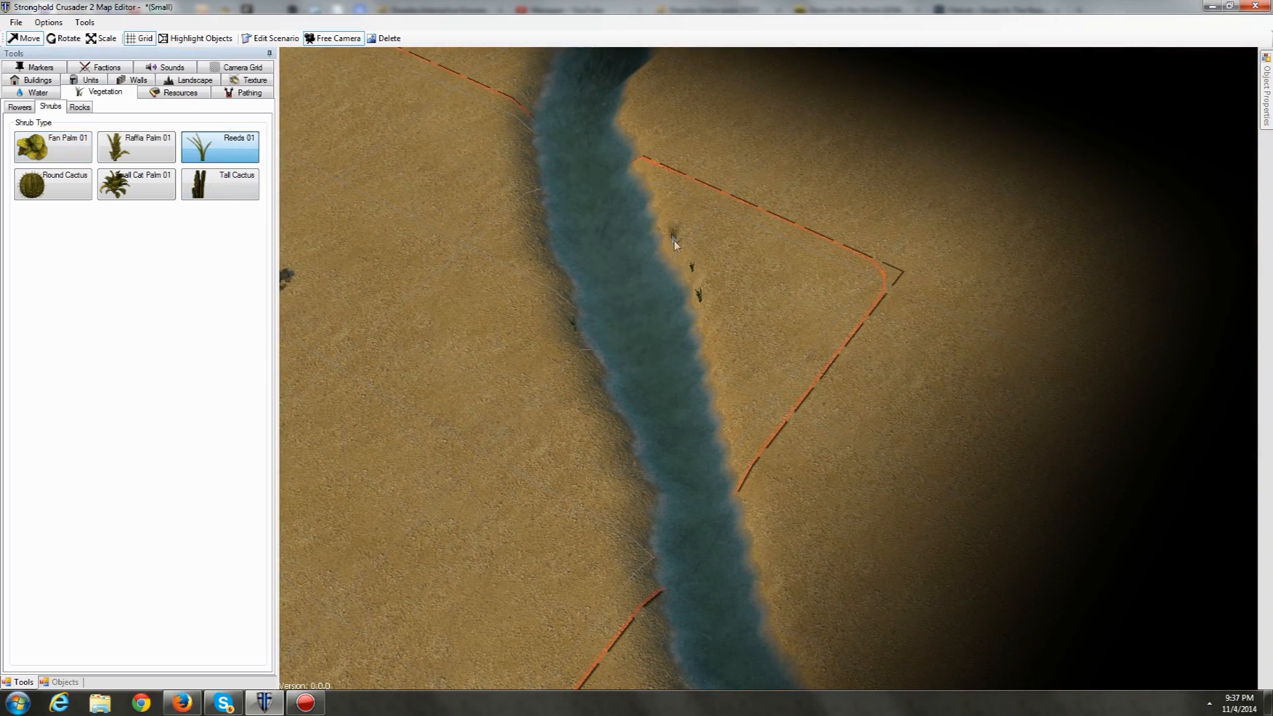
click(645, 176)
click(732, 445)
click(528, 141)
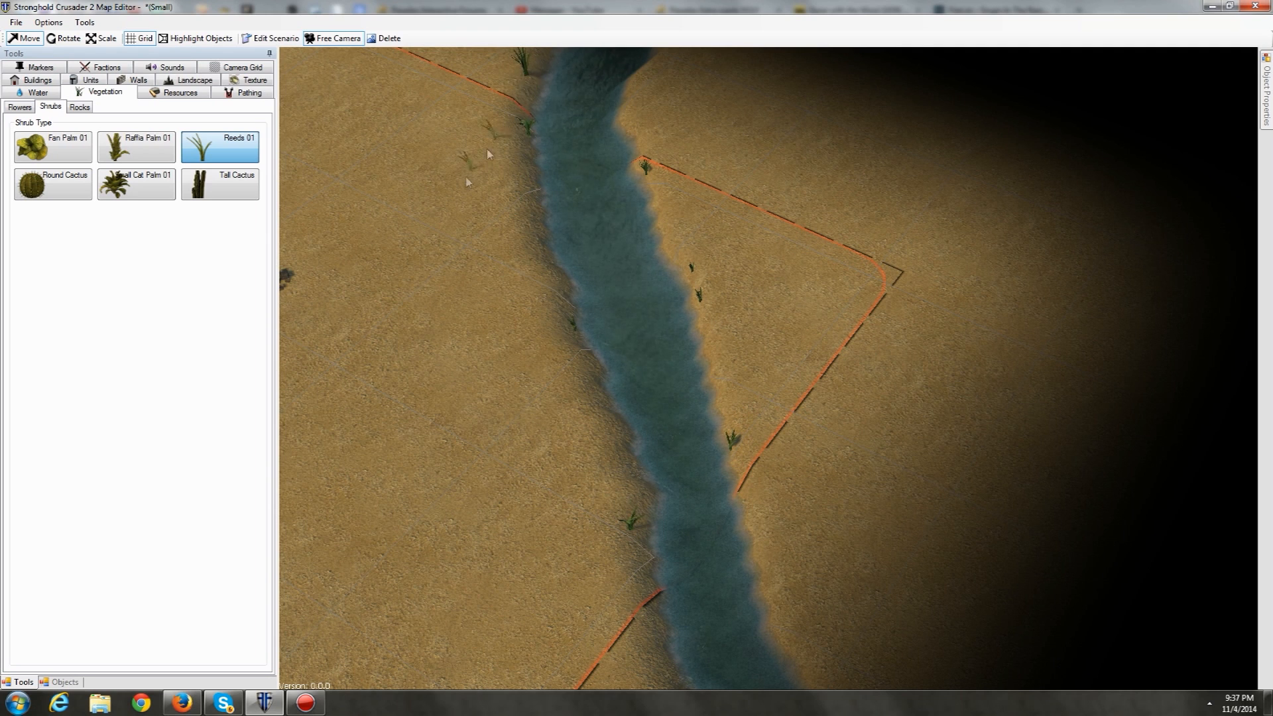
key(w)
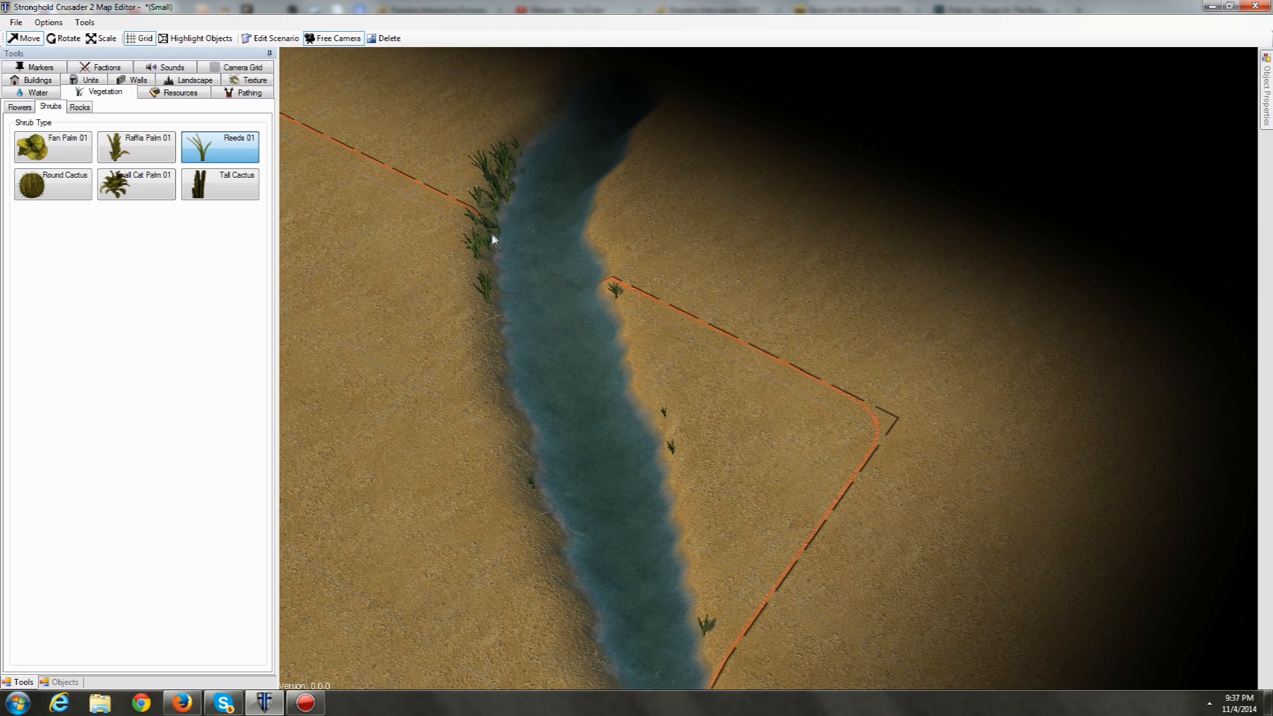
Step: Fill the river's far bank beside the map boundary corner with a dense row of Reeds 01 shrubs
key(s)
key(d)
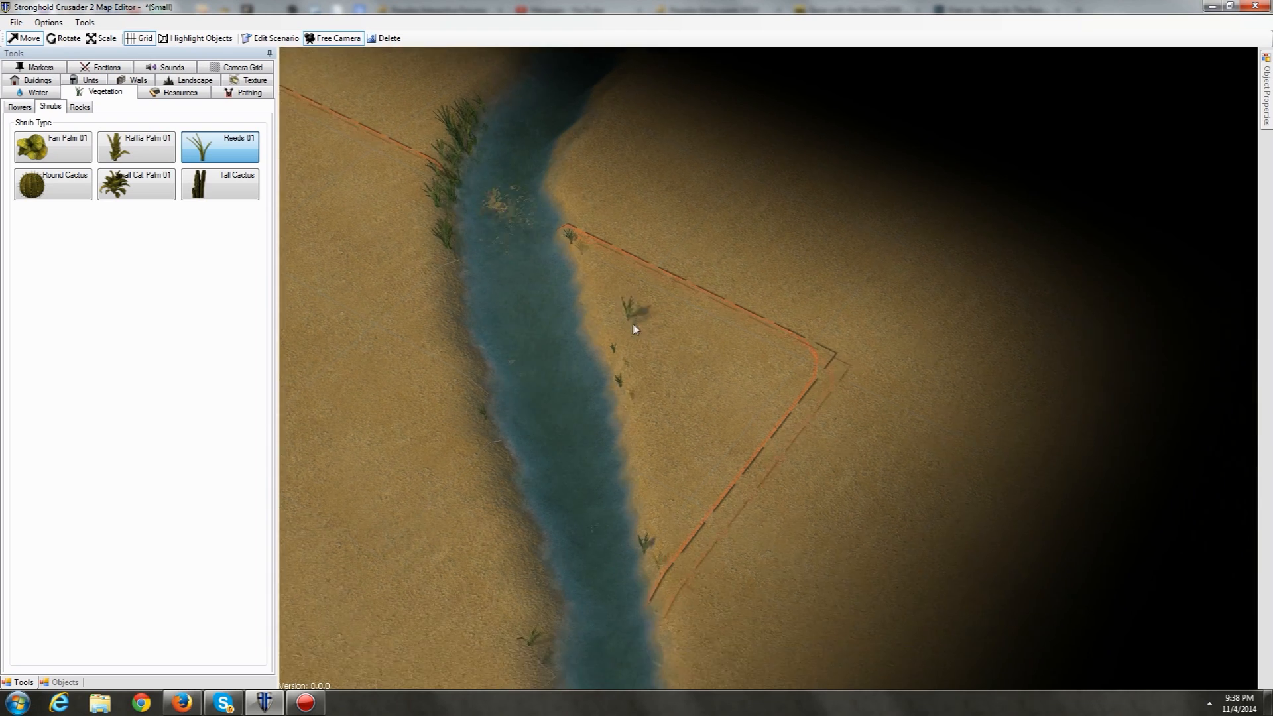
click(601, 362)
click(611, 417)
click(619, 446)
click(602, 483)
click(595, 435)
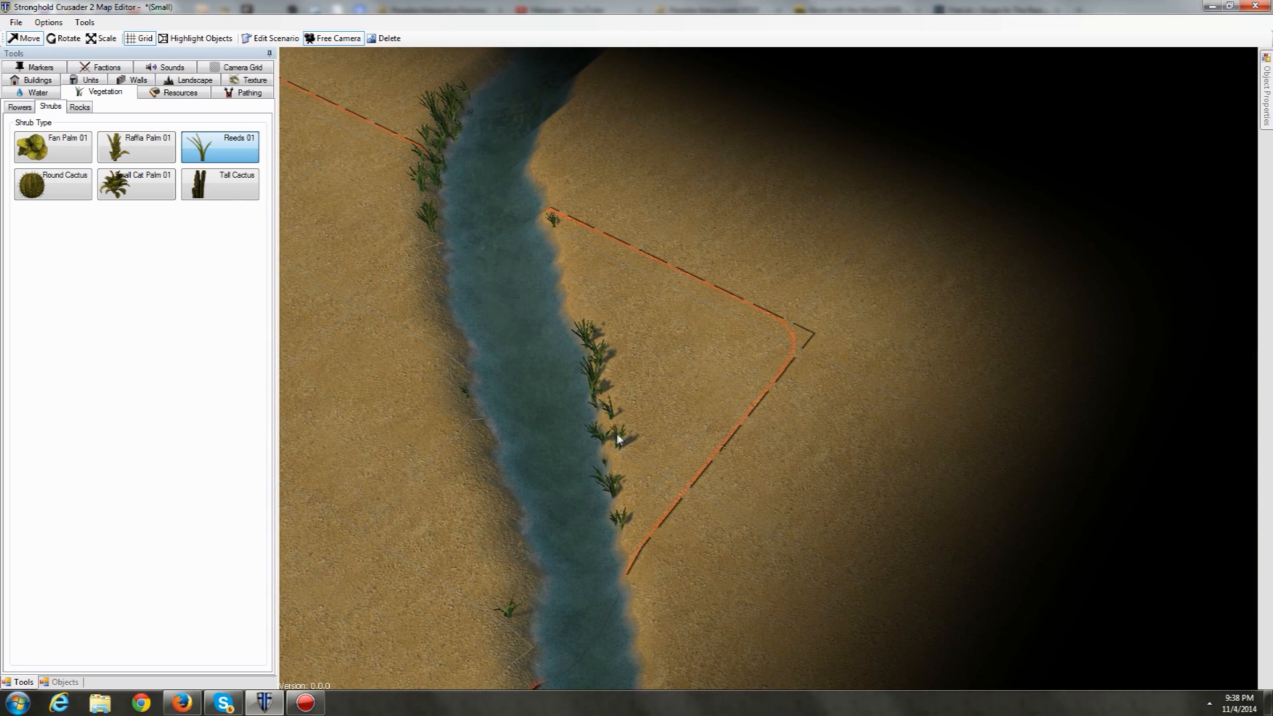
click(623, 517)
click(607, 459)
click(610, 383)
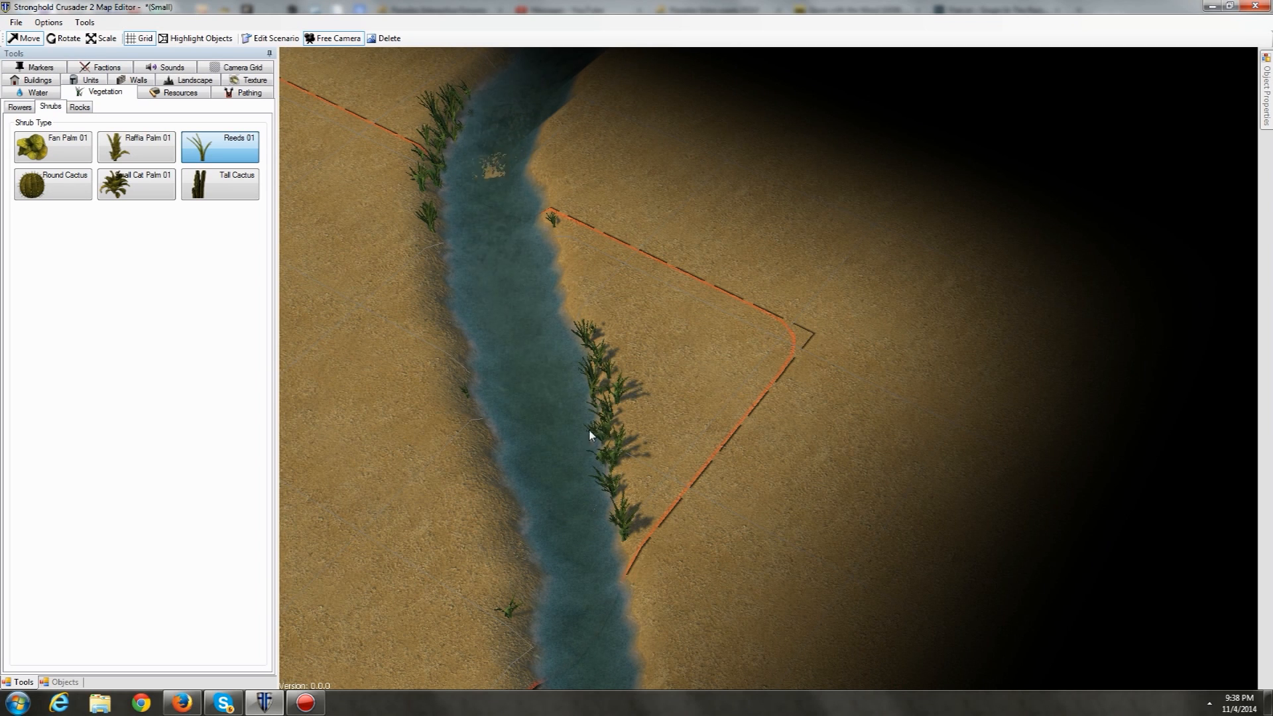
Step: Place Medium Stone rocks beside the reeds at the pond's far edge and on the river's near bank
key(a)
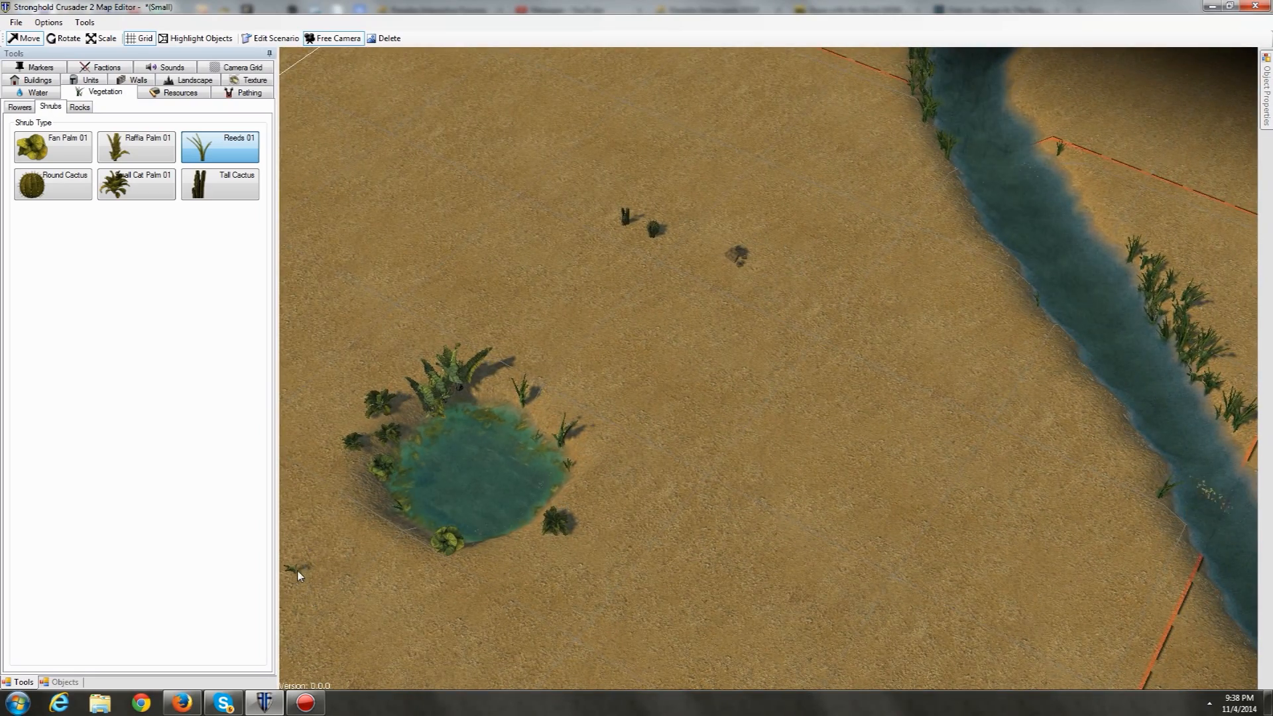
key(d)
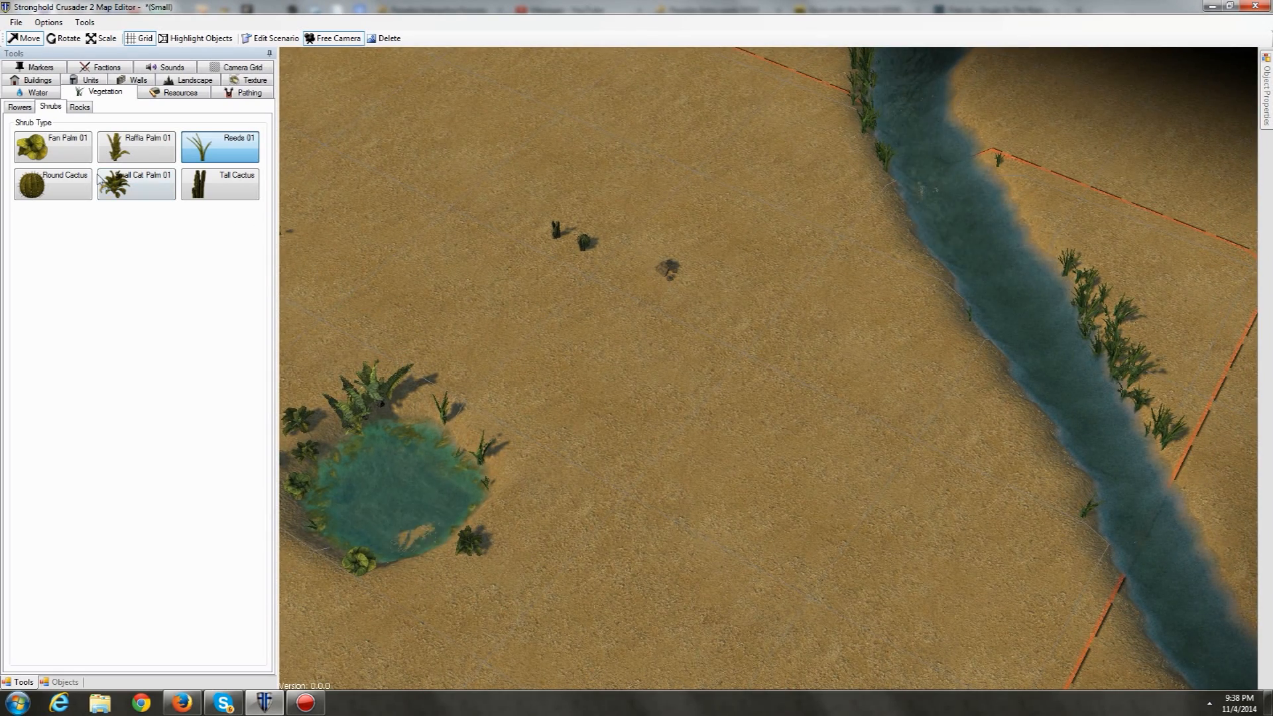
click(79, 108)
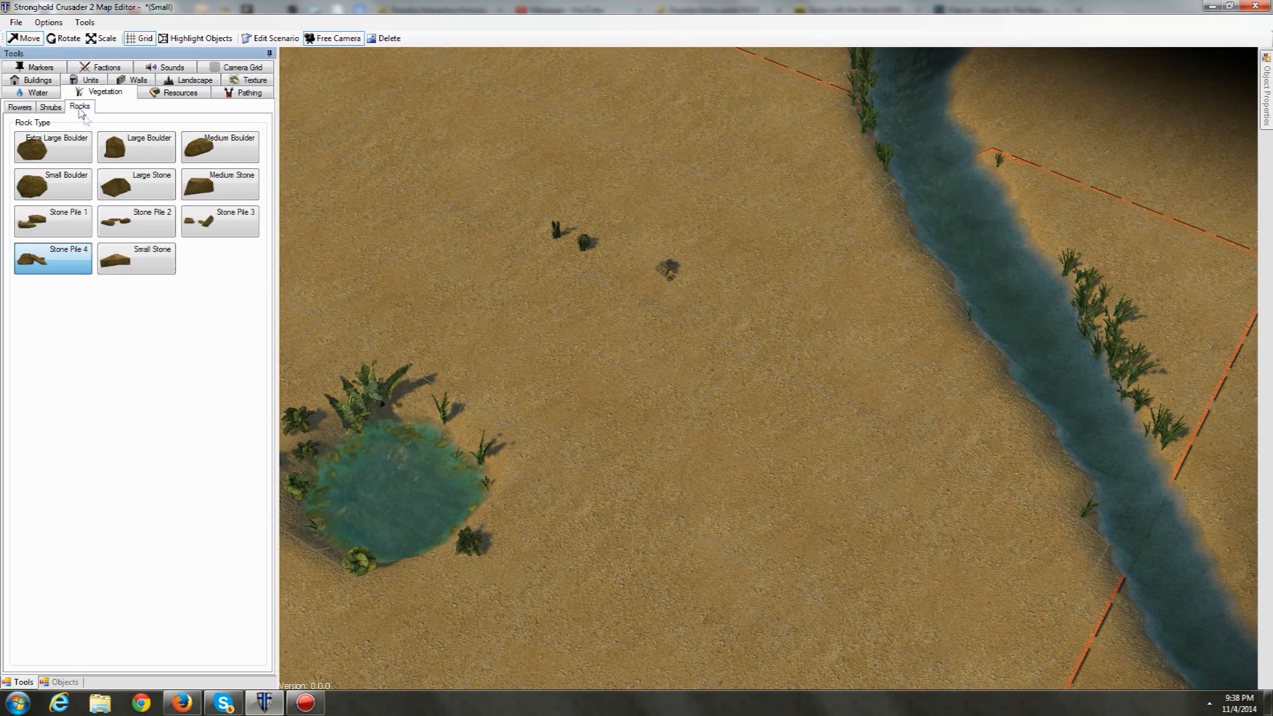
click(201, 183)
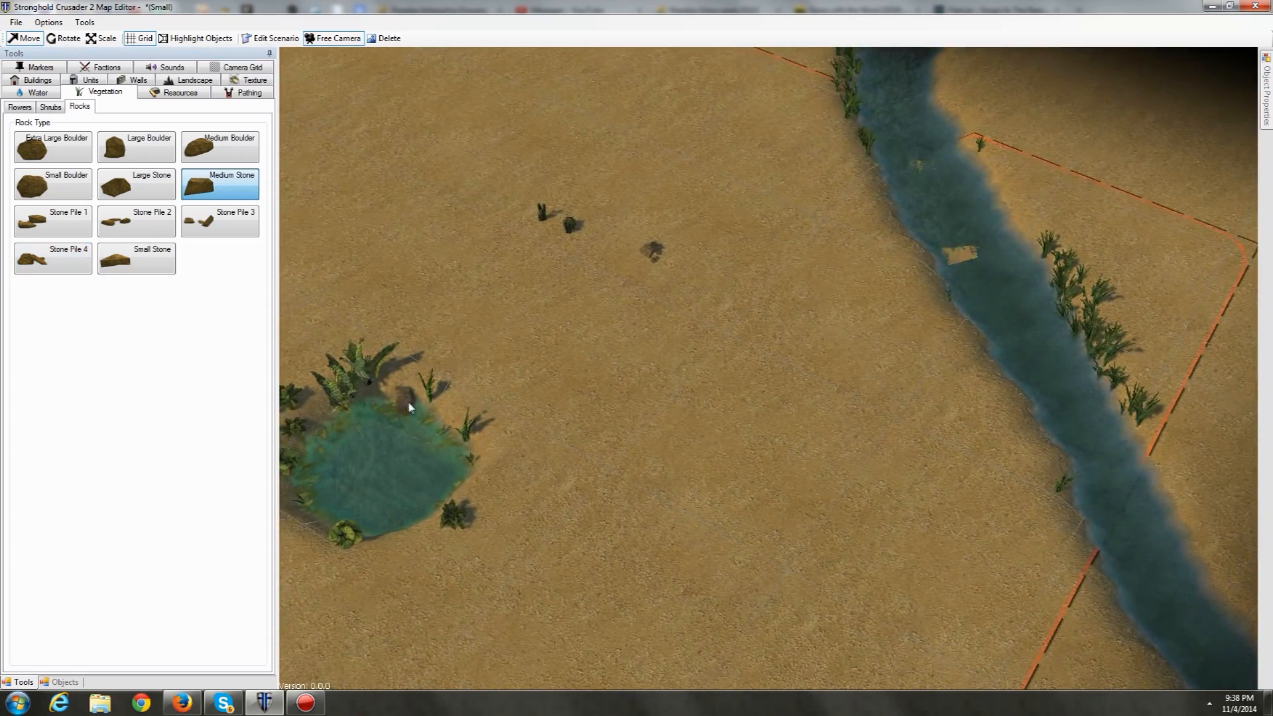
key(d)
click(887, 431)
key(d)
key(w)
Step: Place Large Stone rocks on the river's far bank above the reeds and on the near bank upstream
click(157, 191)
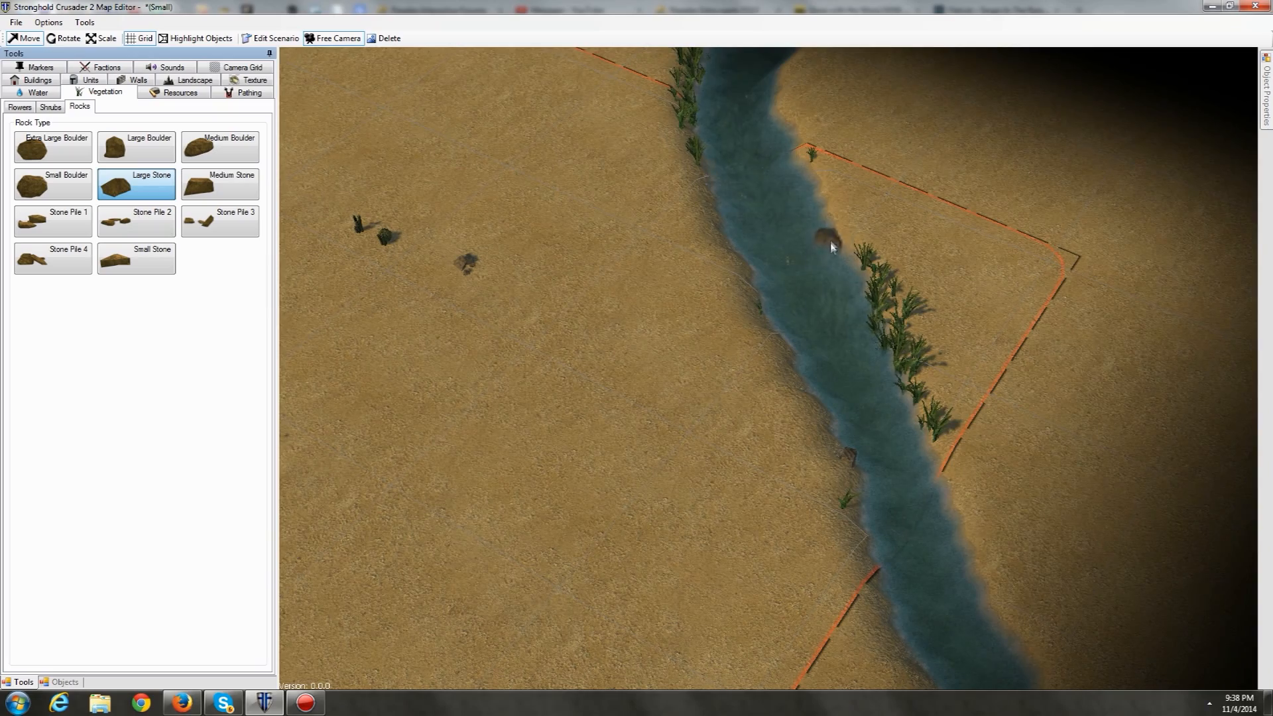
click(838, 230)
key(w)
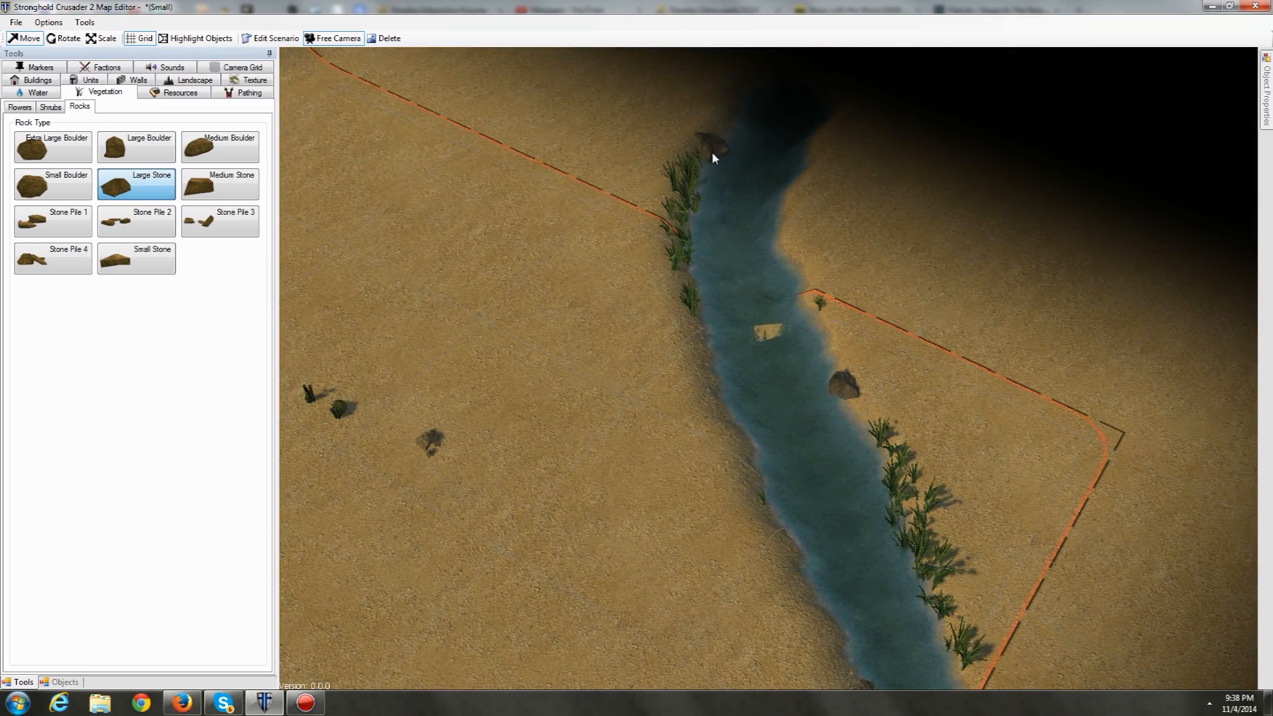
Step: Place an Extra Large Boulder on the river's near bank just below the upstream reeds
click(50, 156)
key(s)
key(d)
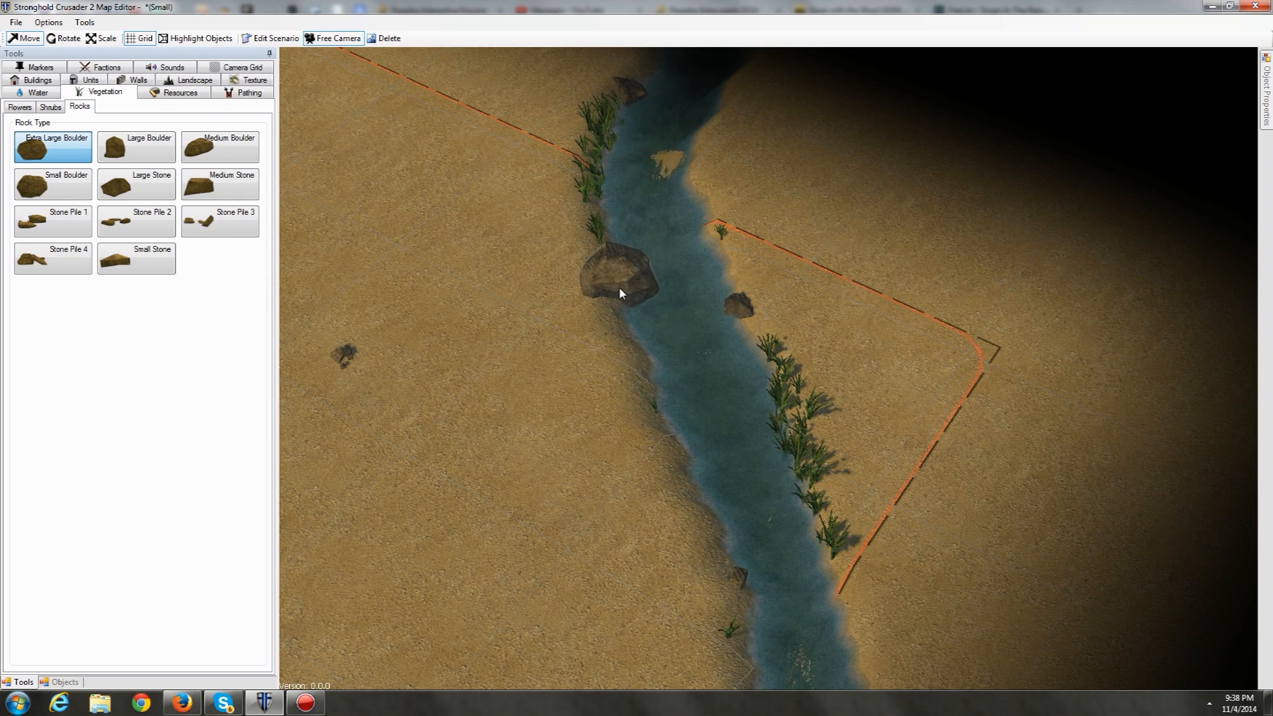
click(619, 287)
Step: Scatter Extra Large Boulder rocks across the sand beyond the river, outside the map boundary corner
key(s)
key(d)
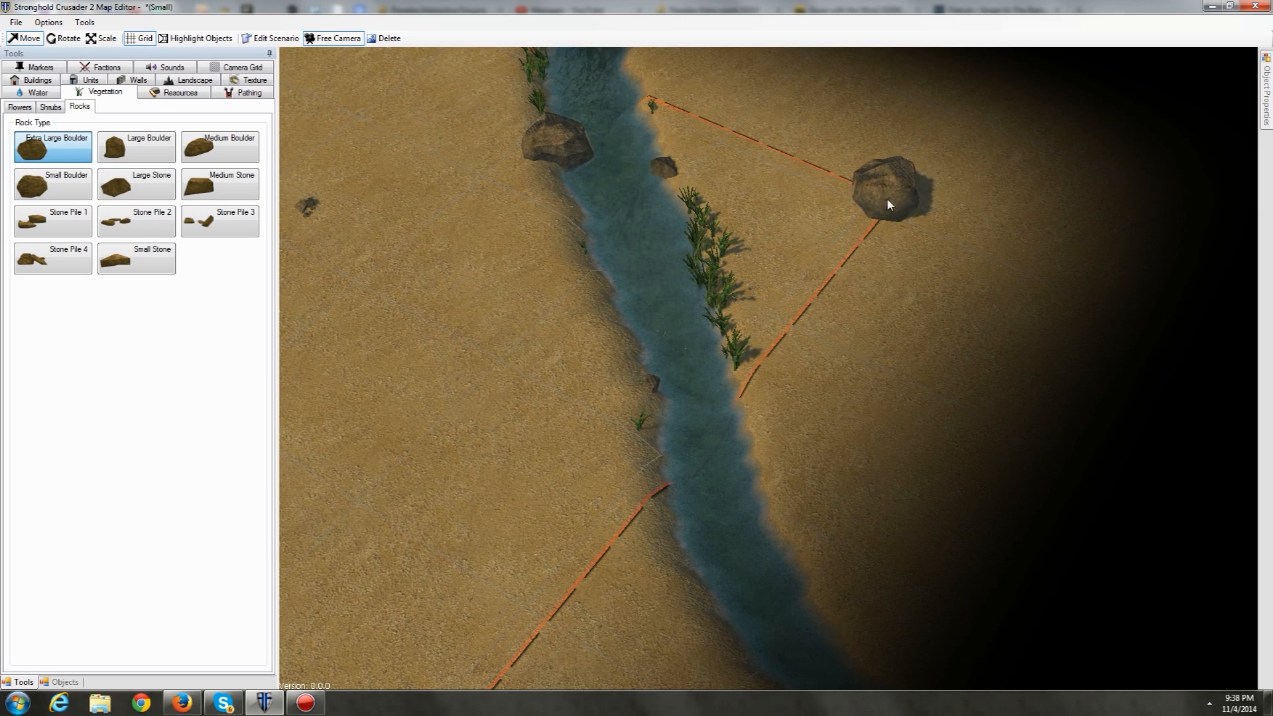
click(966, 191)
key(a)
key(w)
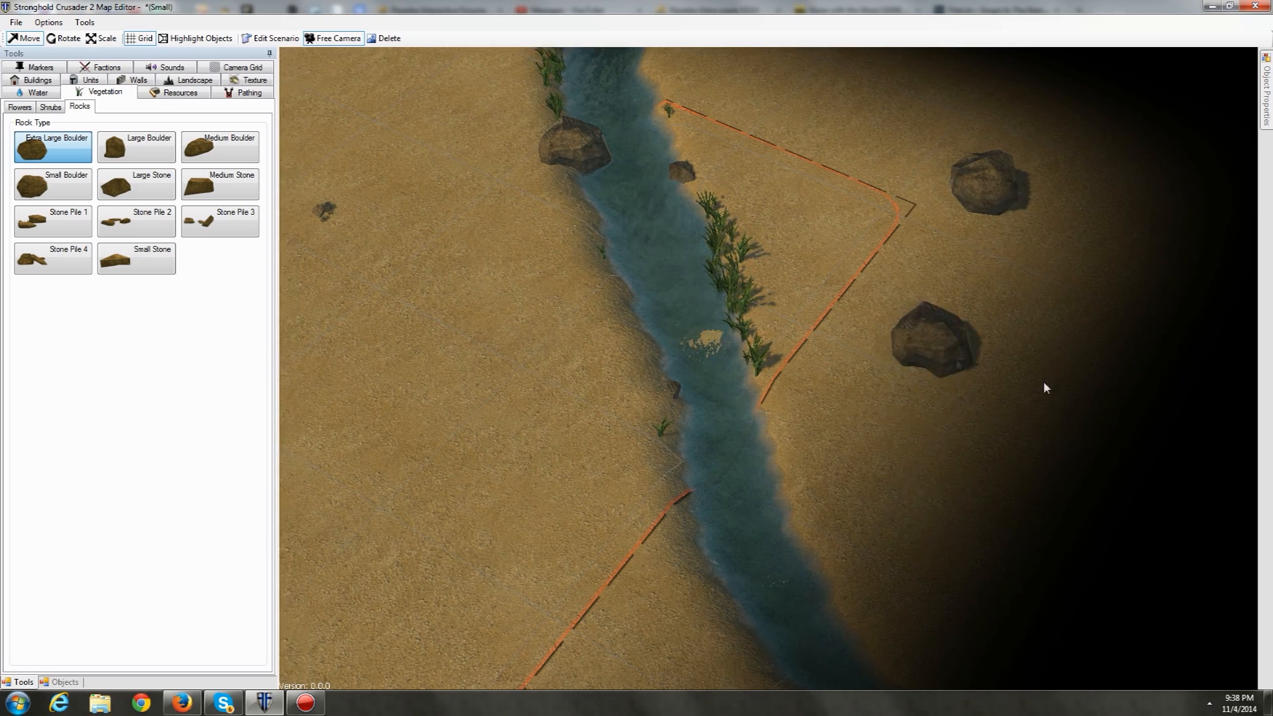
click(1048, 524)
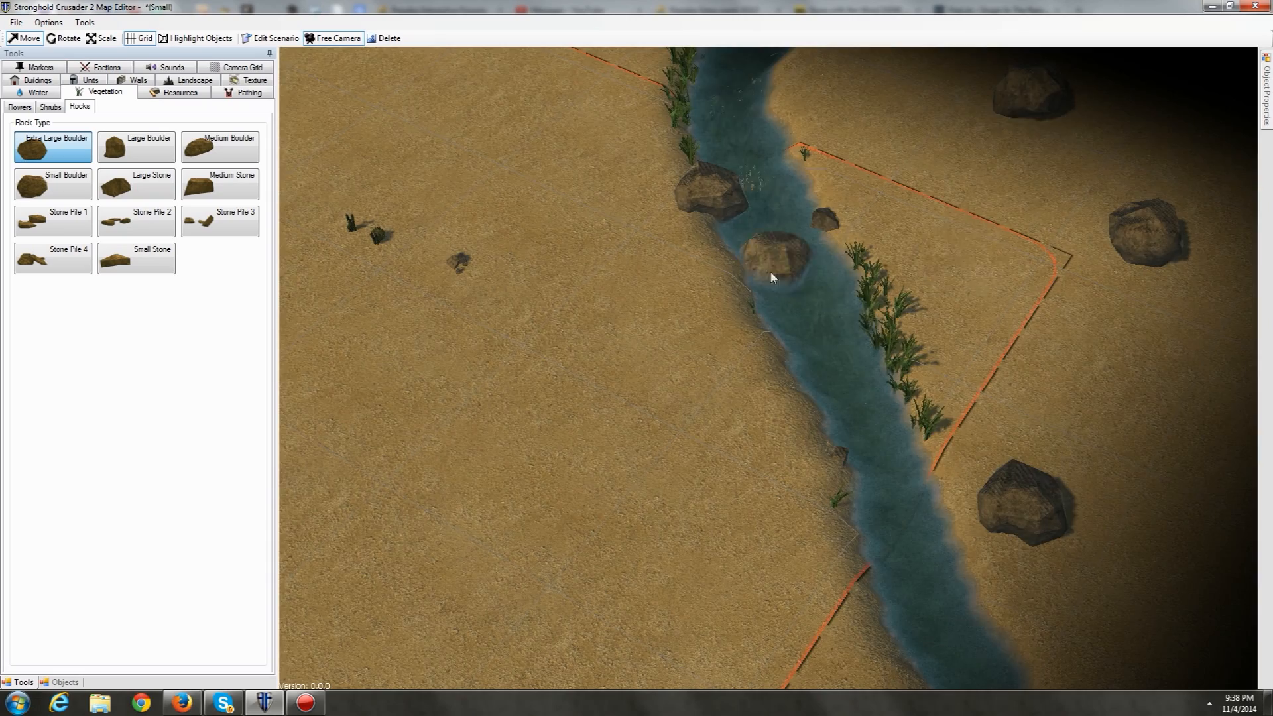
Step: Place more Extra Large Boulder rocks around the sculpted hills and along the map boundary
key(a)
key(a)
click(718, 361)
key(d)
key(w)
click(800, 181)
key(d)
key(s)
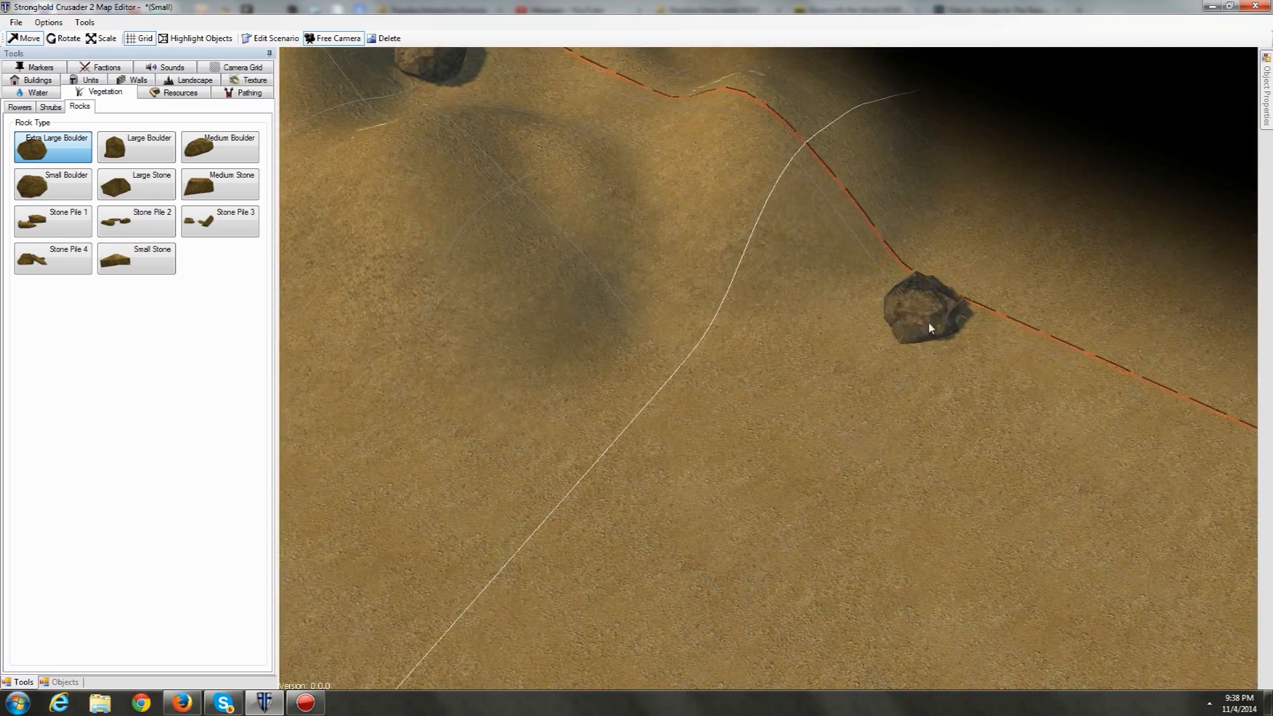
click(918, 319)
Step: Place Banana trees from the wood resources among the shrubs along the pond's bank
key(d)
key(s)
key(d)
key(s)
key(a)
key(w)
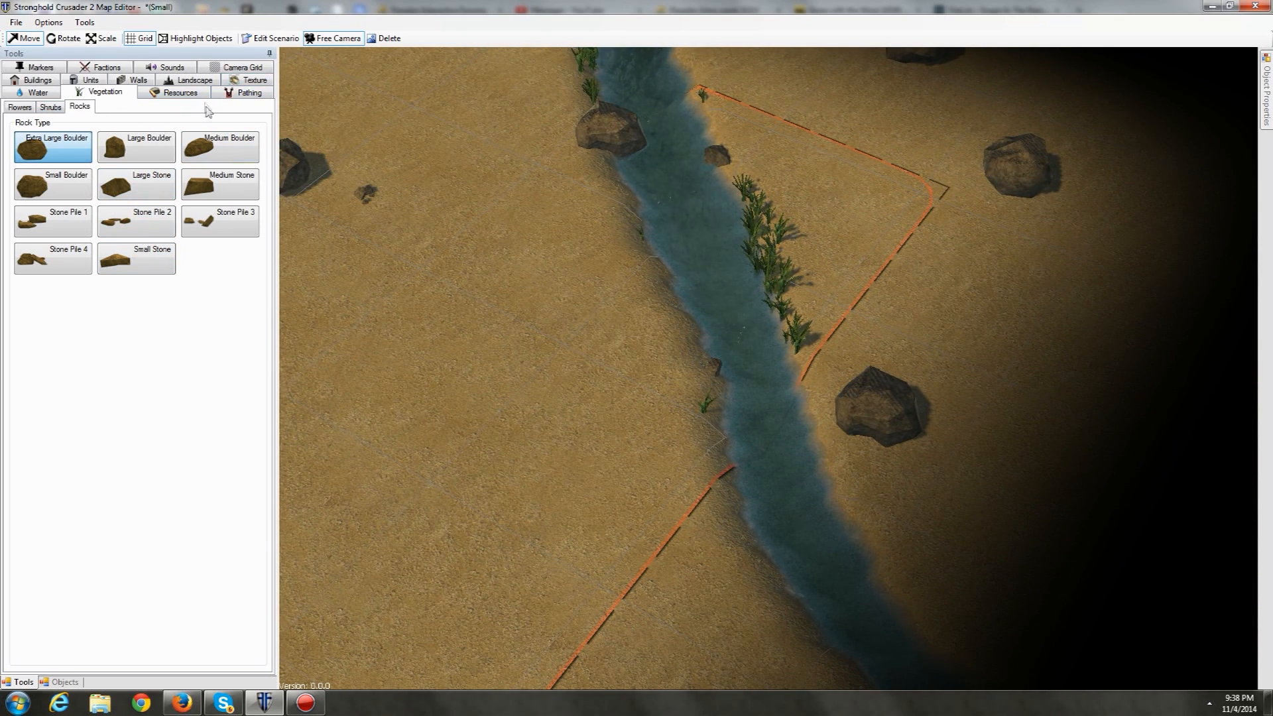
click(190, 95)
key(a)
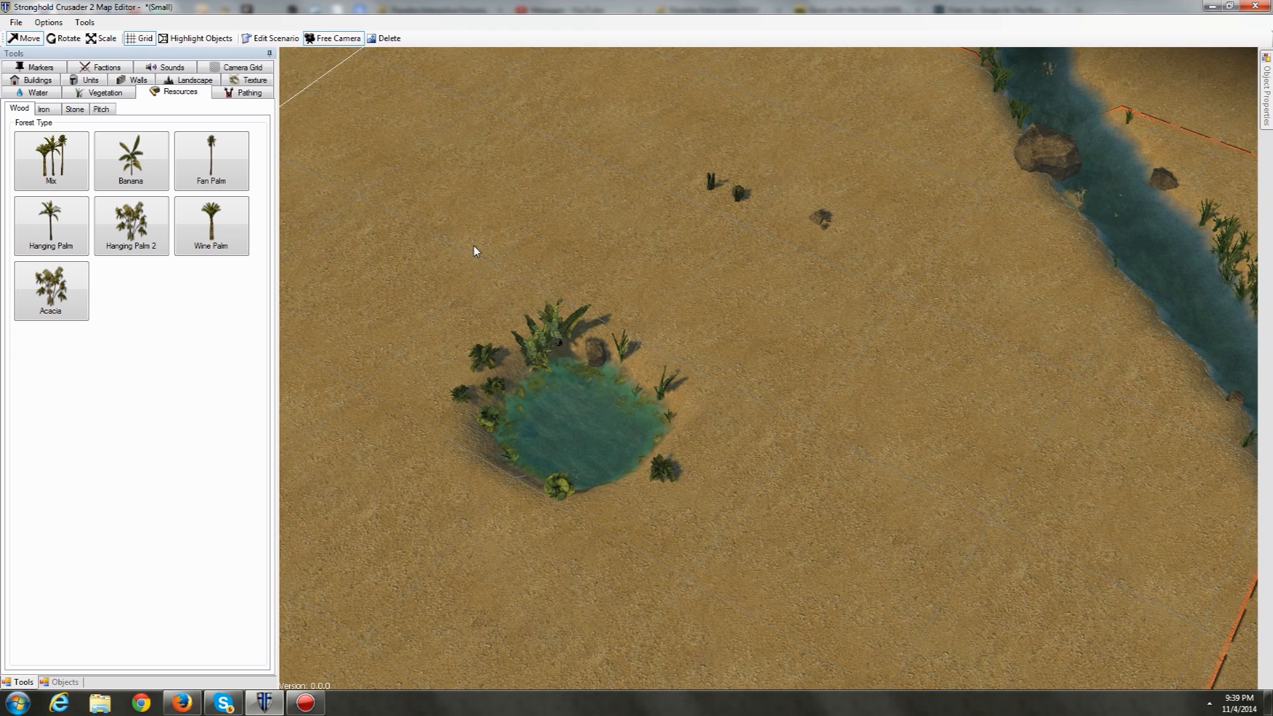
click(131, 159)
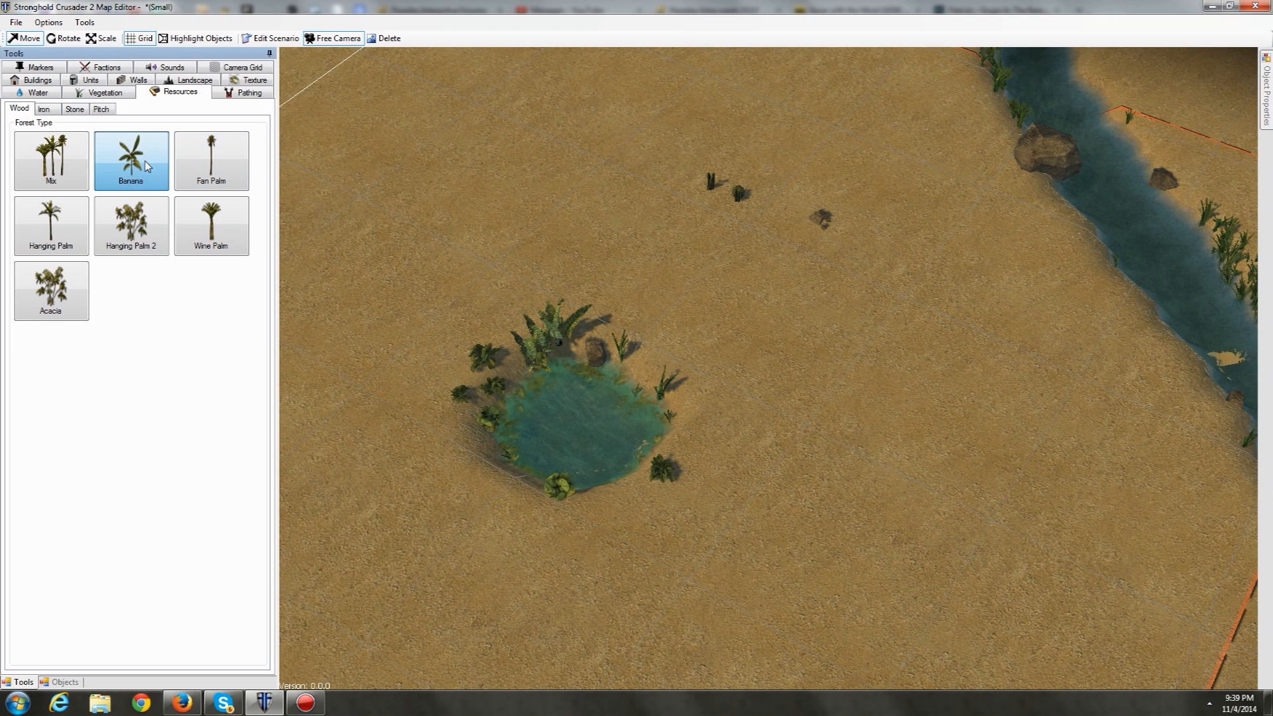
click(487, 383)
click(501, 450)
key(s)
key(d)
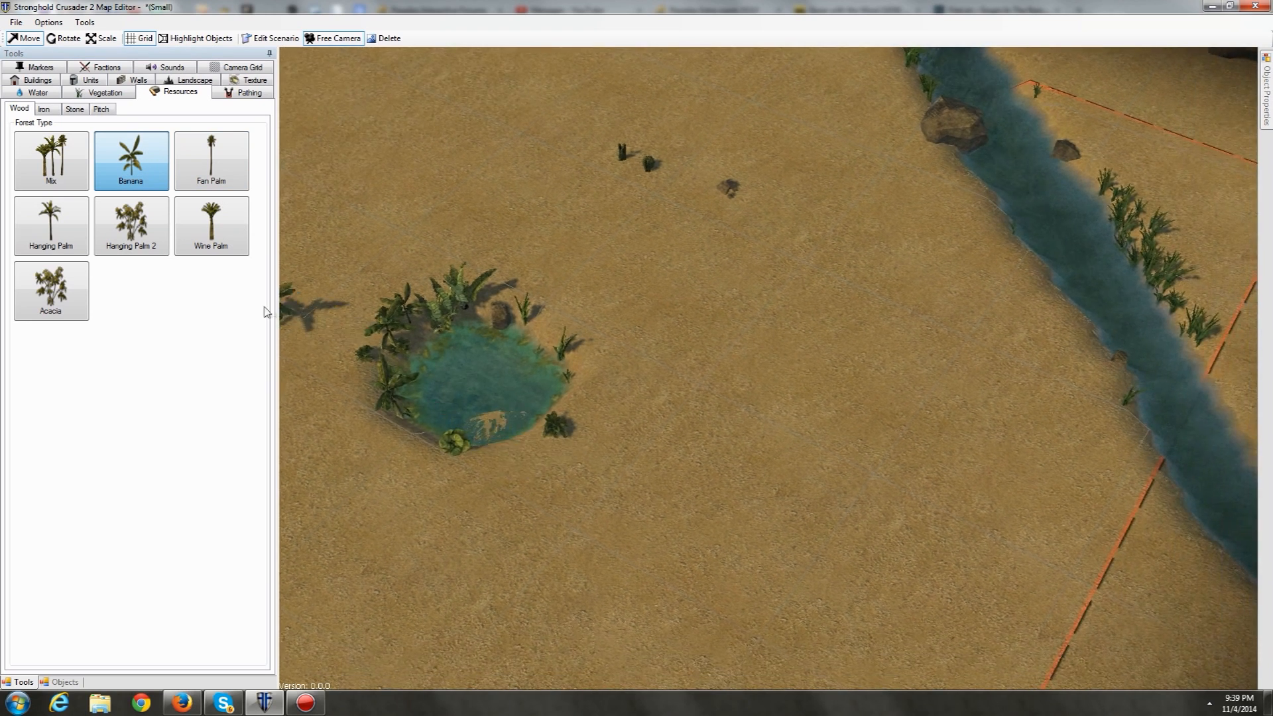
Step: Place a Fan Palm tree and a Wine Palm tree on the pond's far bank
click(213, 166)
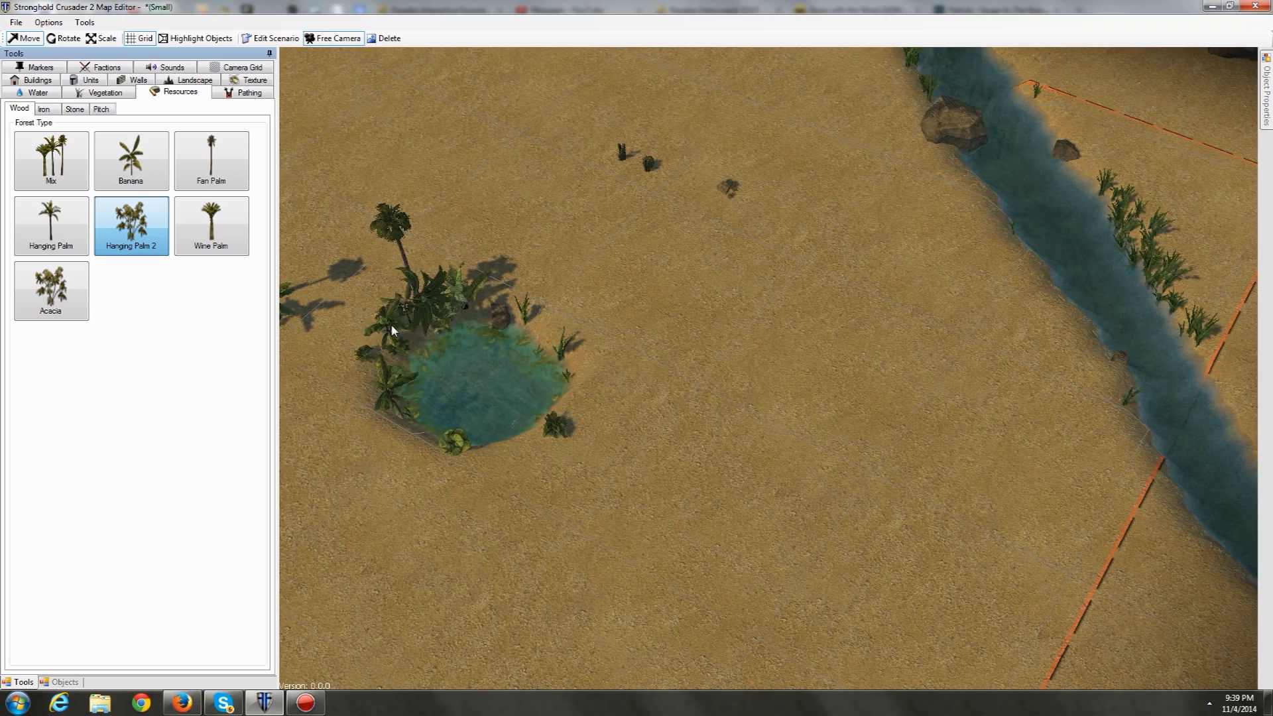
key(s)
key(d)
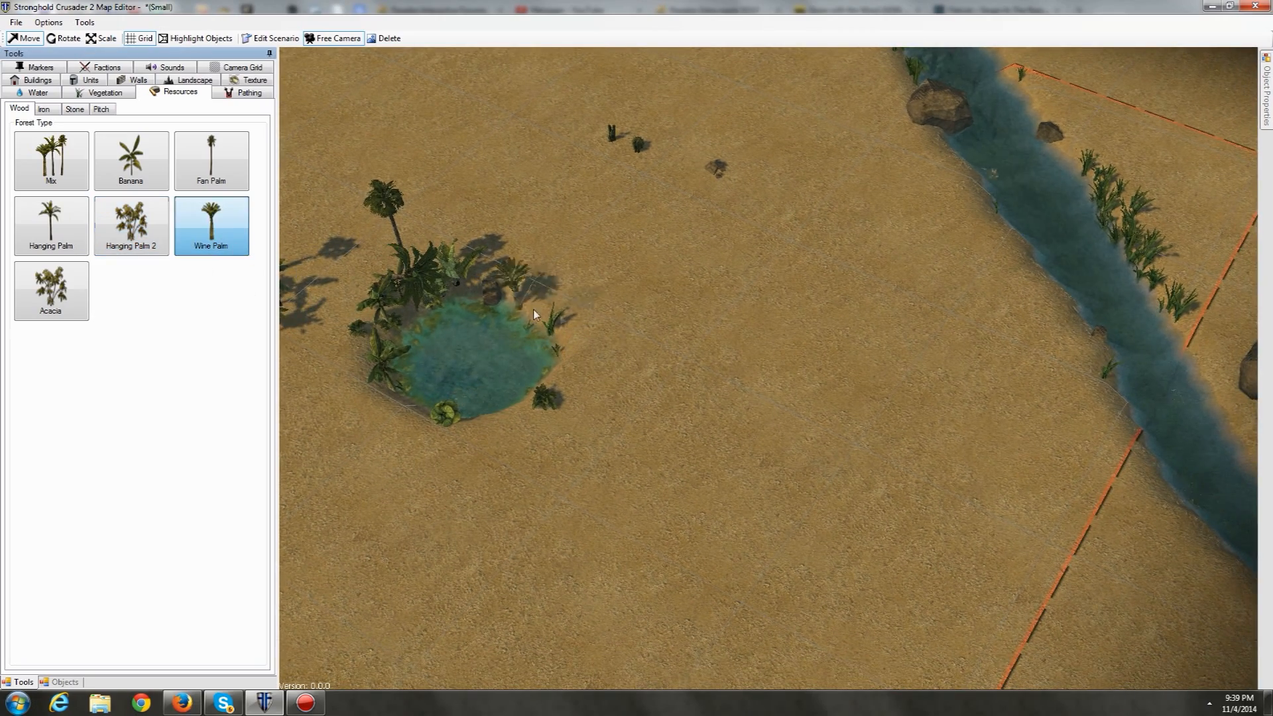
Step: Place Acacia trees between the pond and the river, and Hanging Palm 2 trees on both riverbanks
key(d)
key(w)
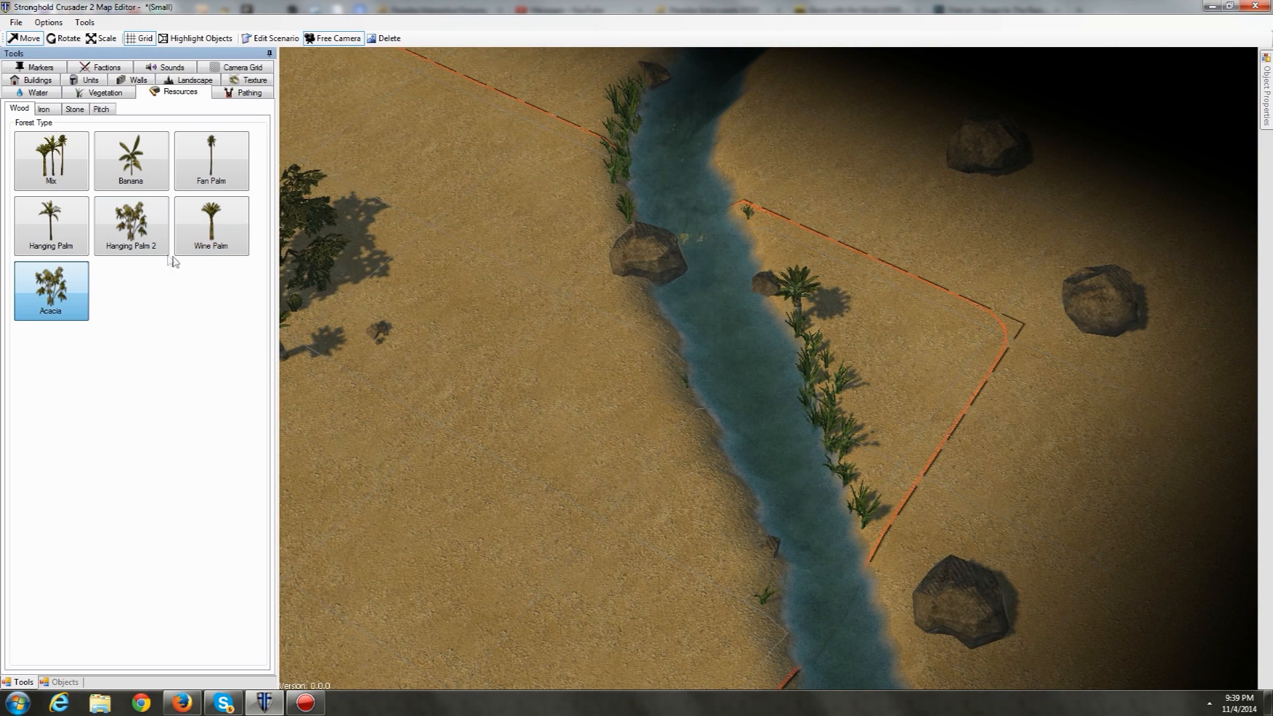
click(663, 317)
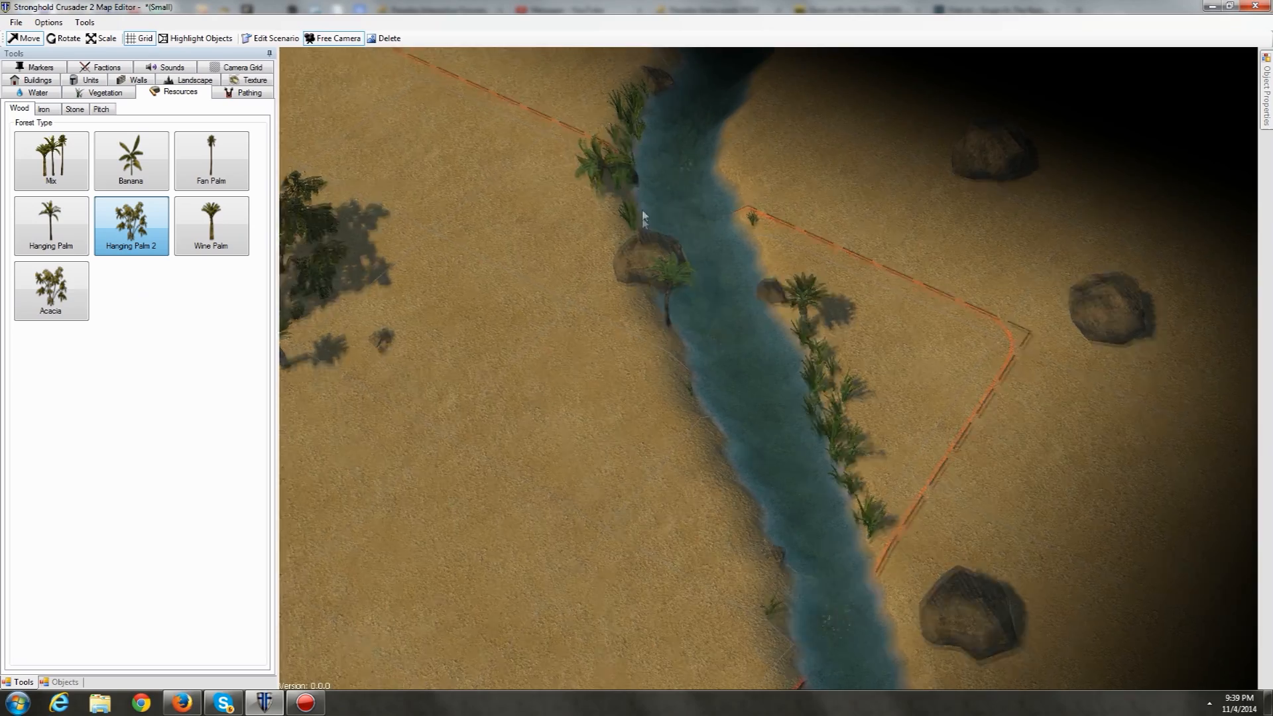
key(w)
key(a)
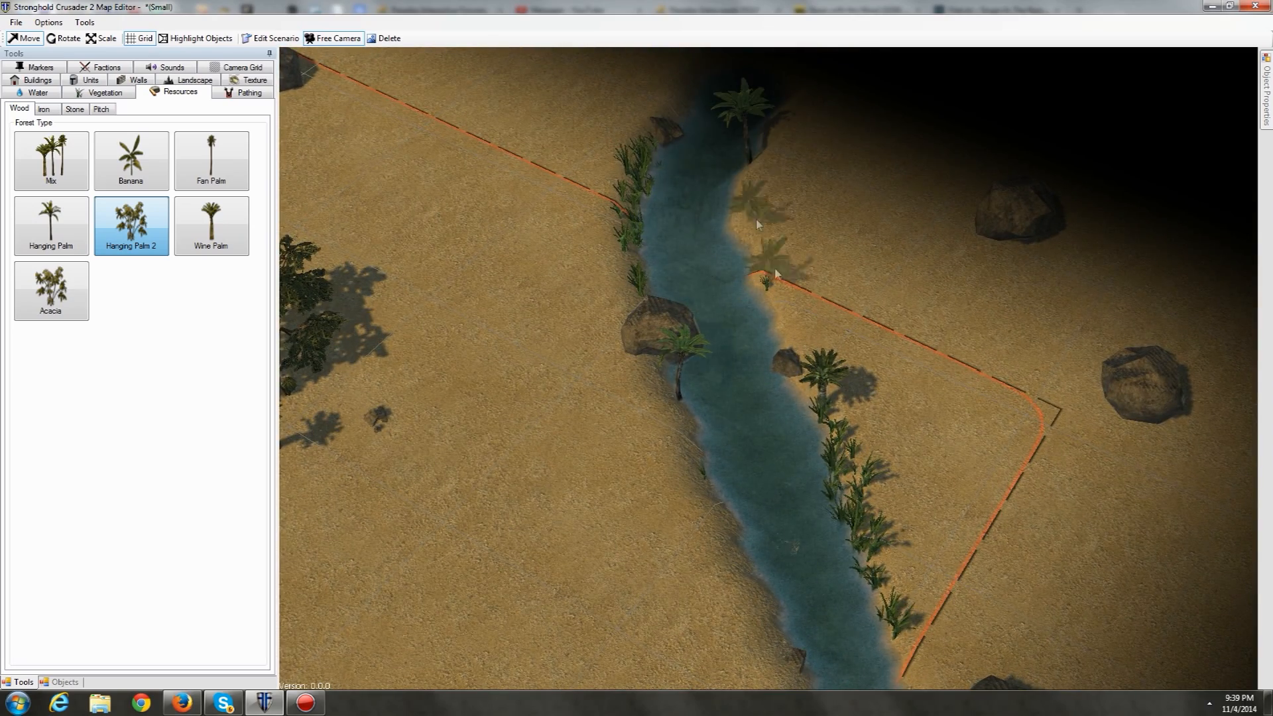
Step: Place Banana trees among the plants on both riverbanks and one in the pond
key(a)
key(s)
key(d)
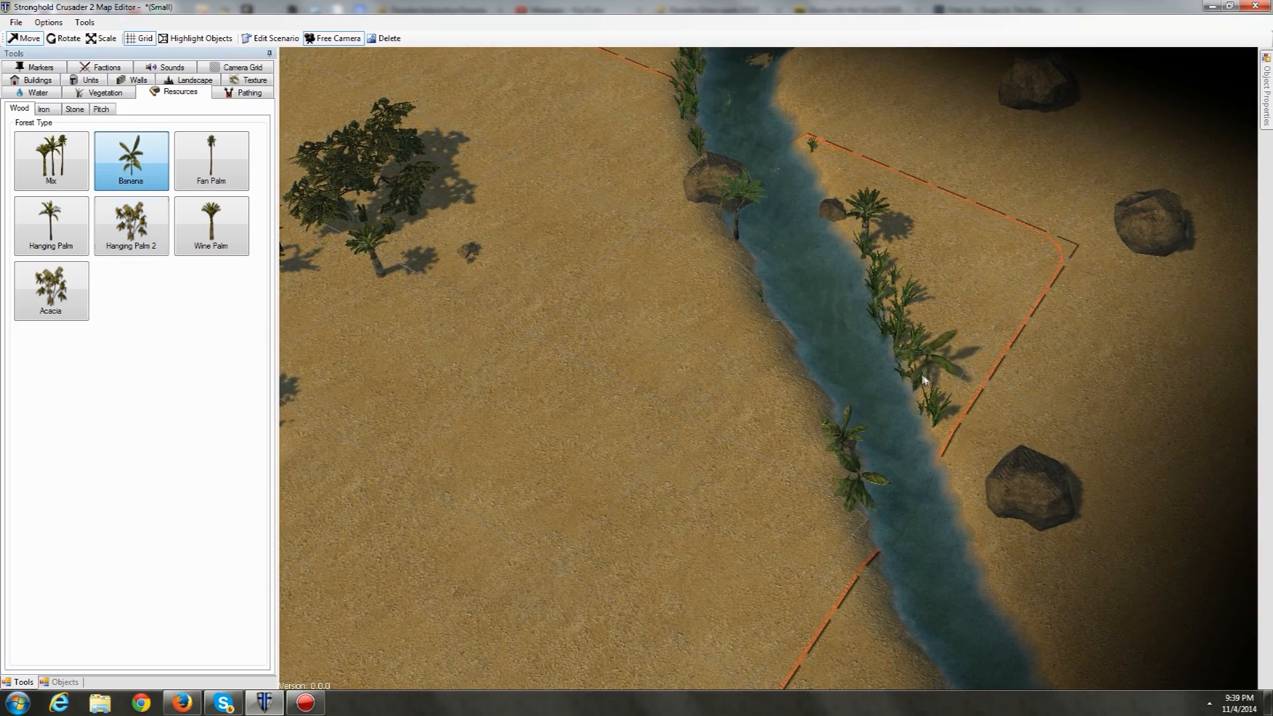
key(s)
key(d)
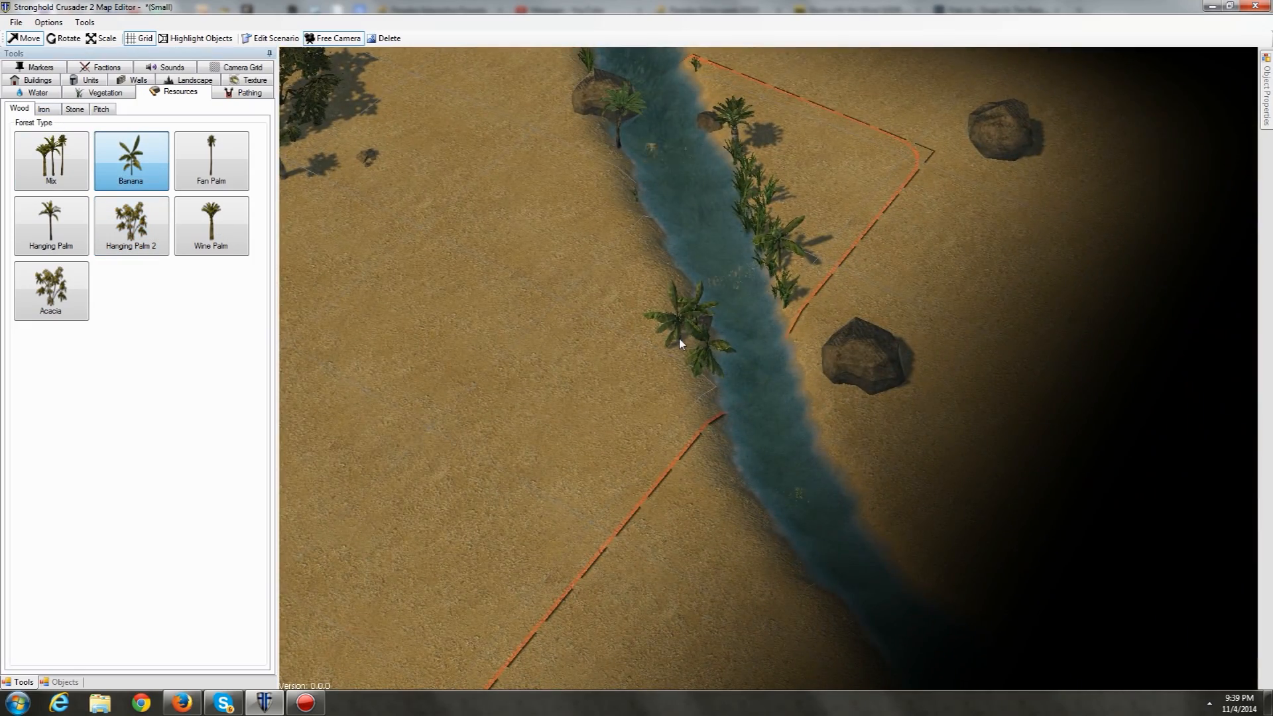
key(a)
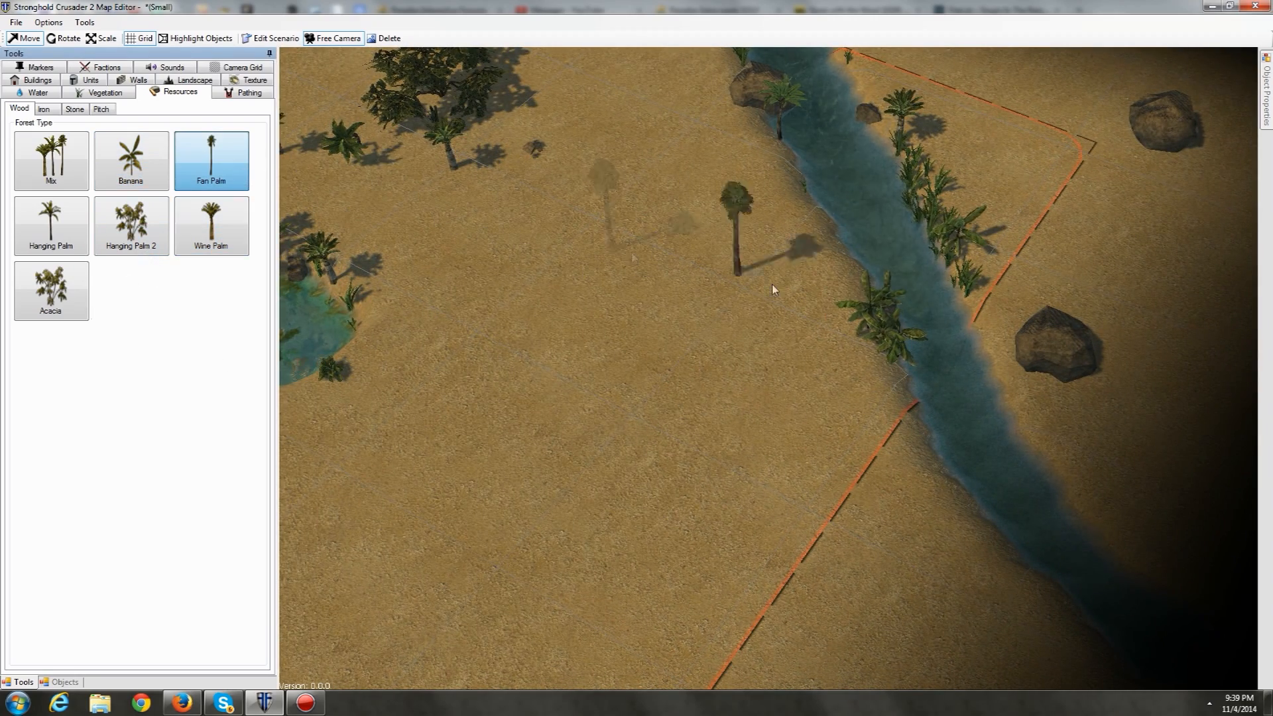
Step: Place a Fan Palm tree beside the Banana trees on the river's near bank
key(w)
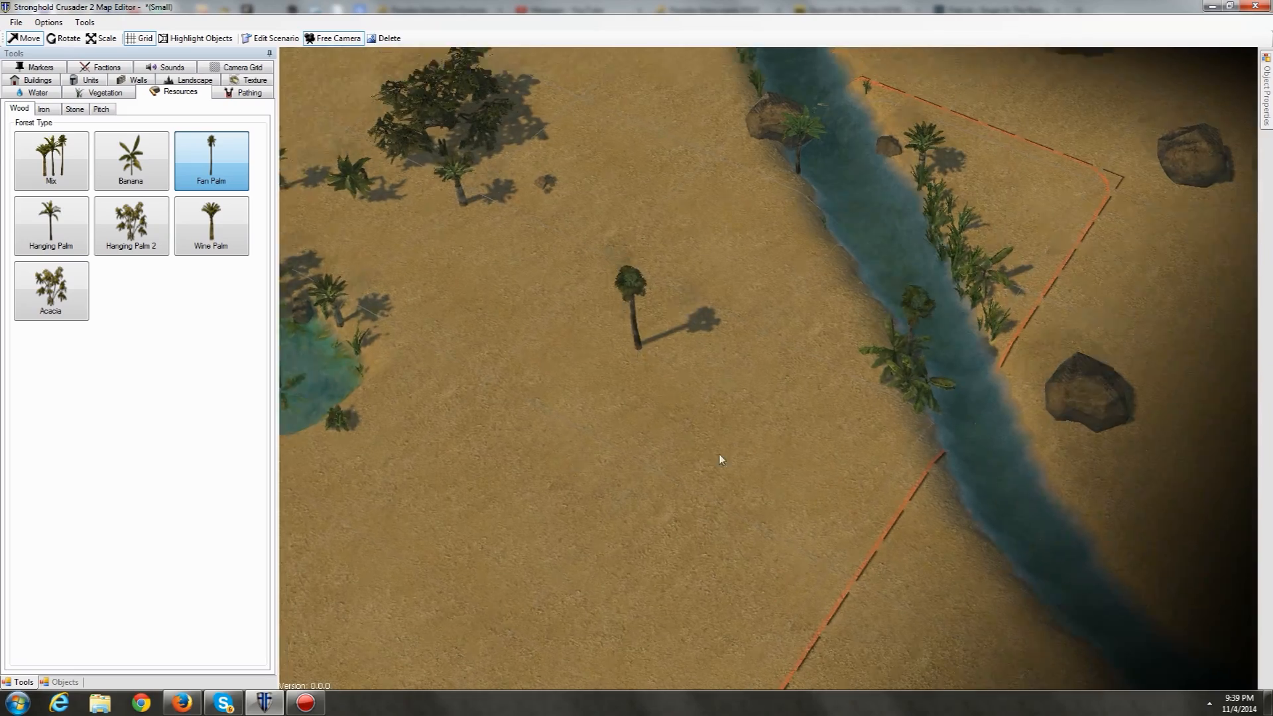
key(a)
key(w)
key(d)
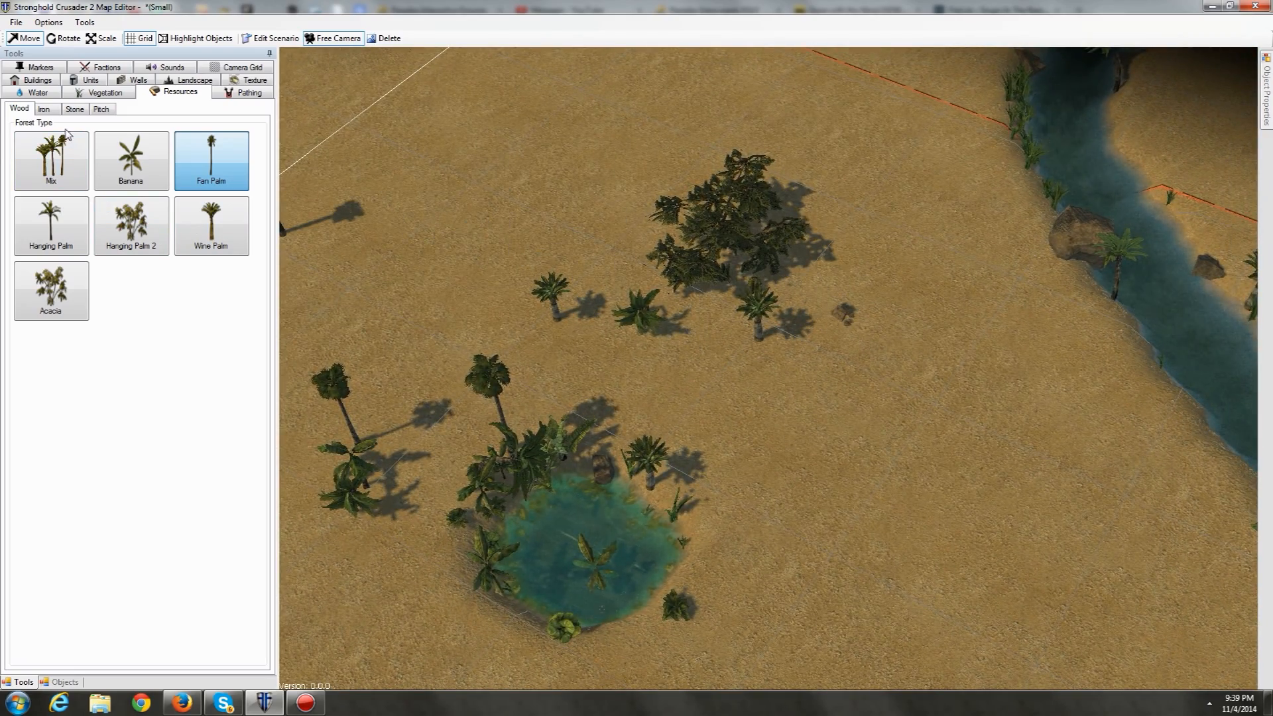
Step: Examine the open sand and the sea shoreline beyond the pond for further Fan Palm spots
scroll(665, 413, down, 5)
key(a)
key(s)
key(s)
key(d)
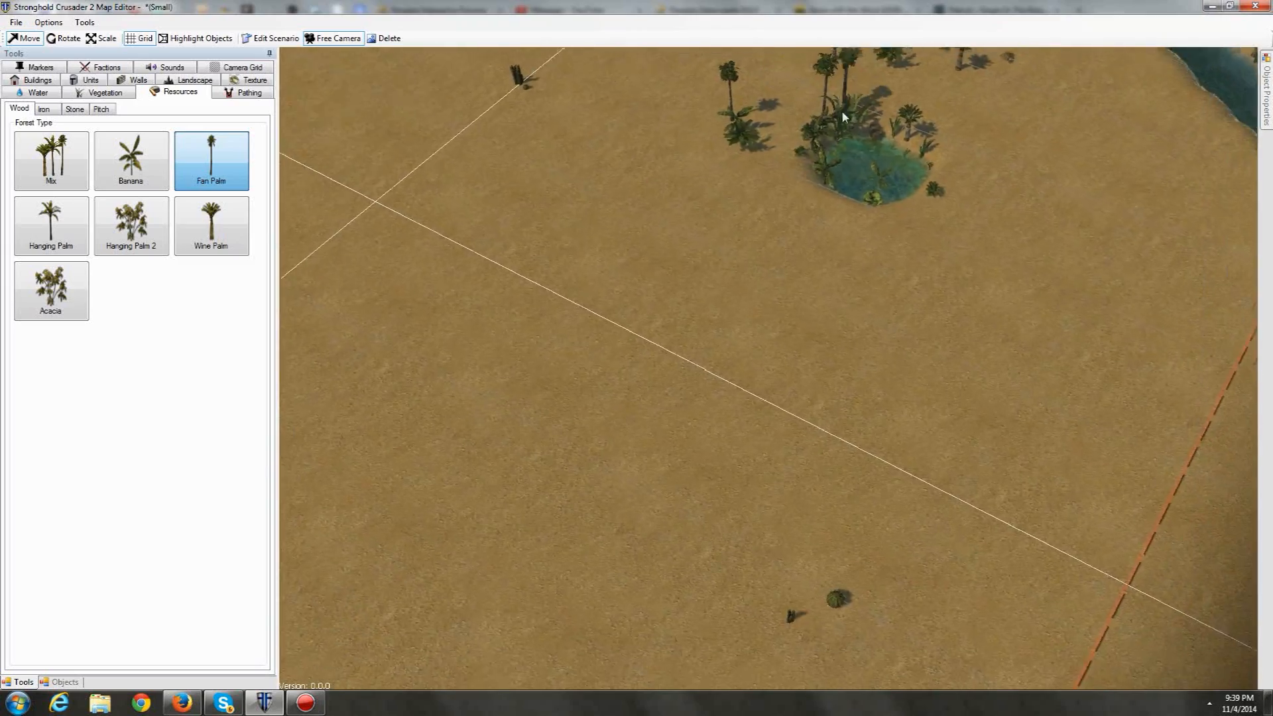
key(a)
key(a)
key(s)
key(d)
key(w)
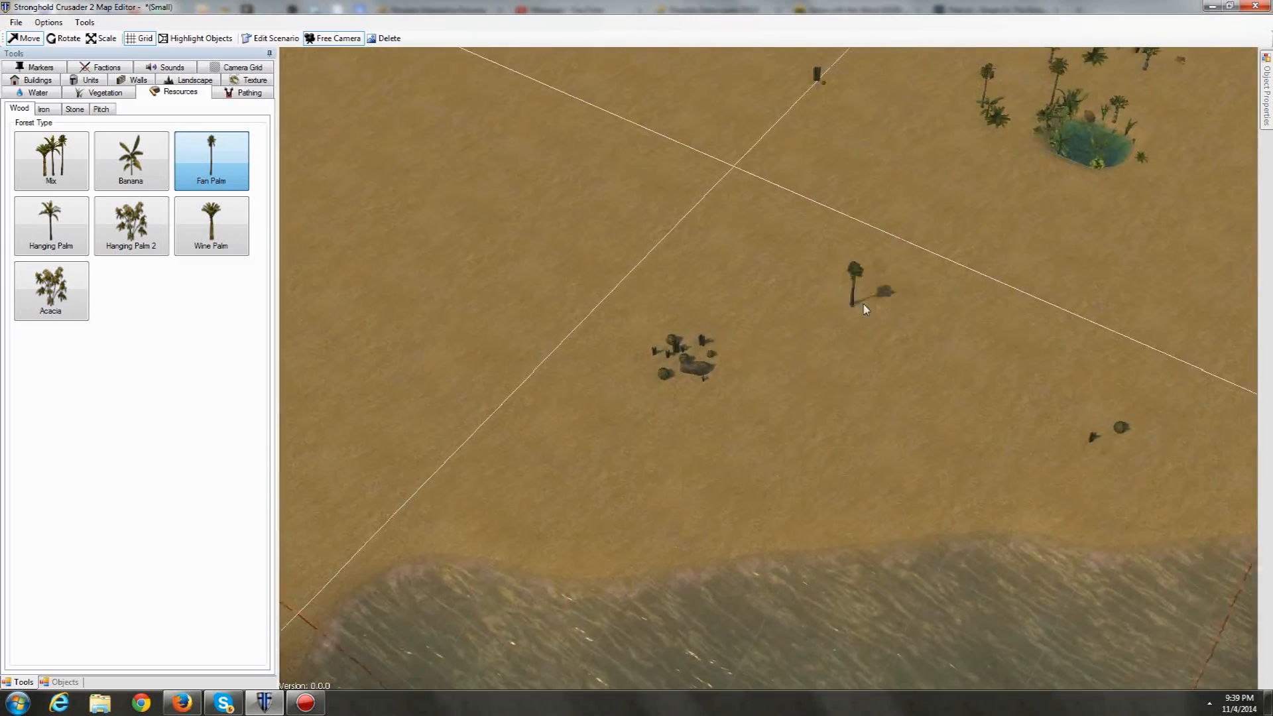
key(s)
key(w)
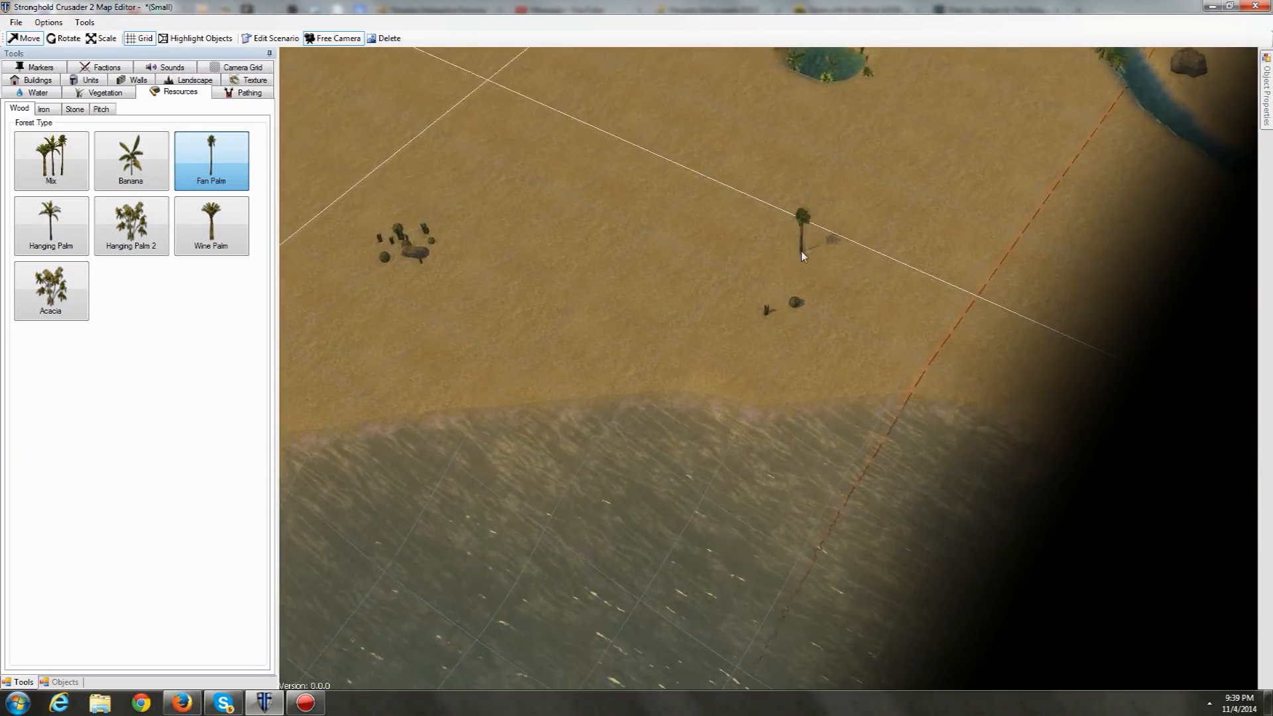
key(s)
key(d)
key(a)
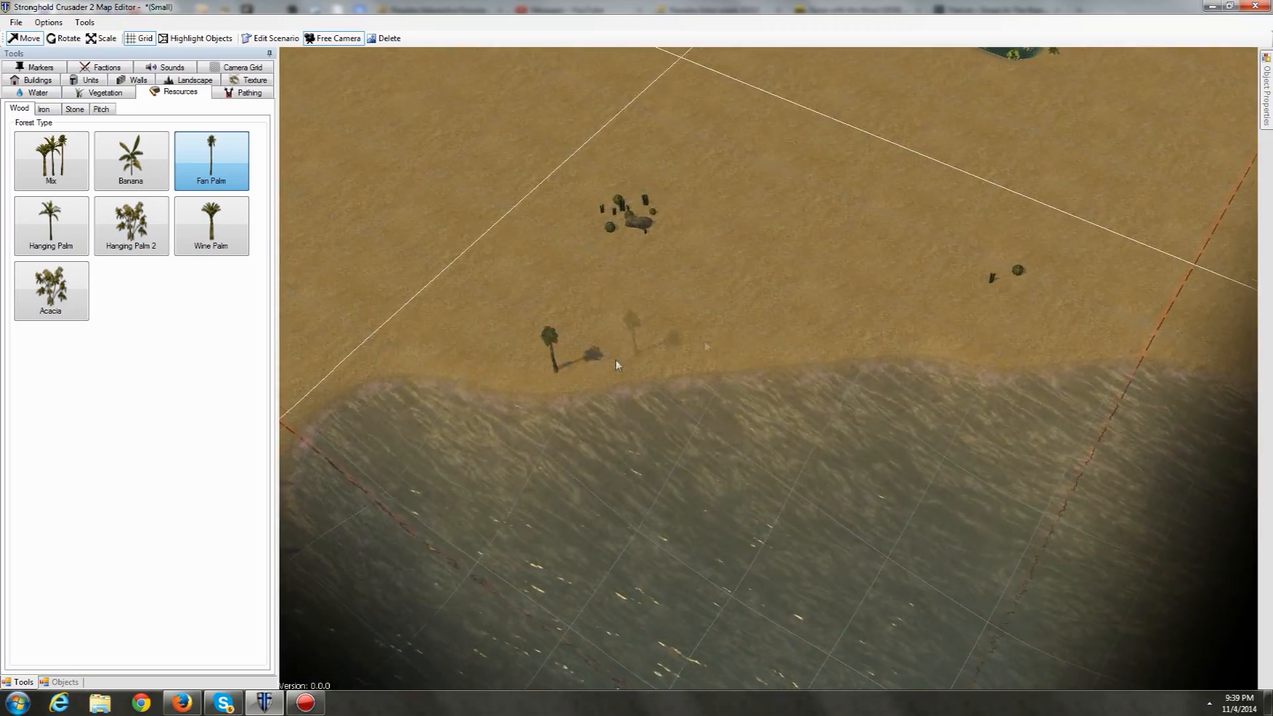
key(a)
key(s)
key(w)
key(d)
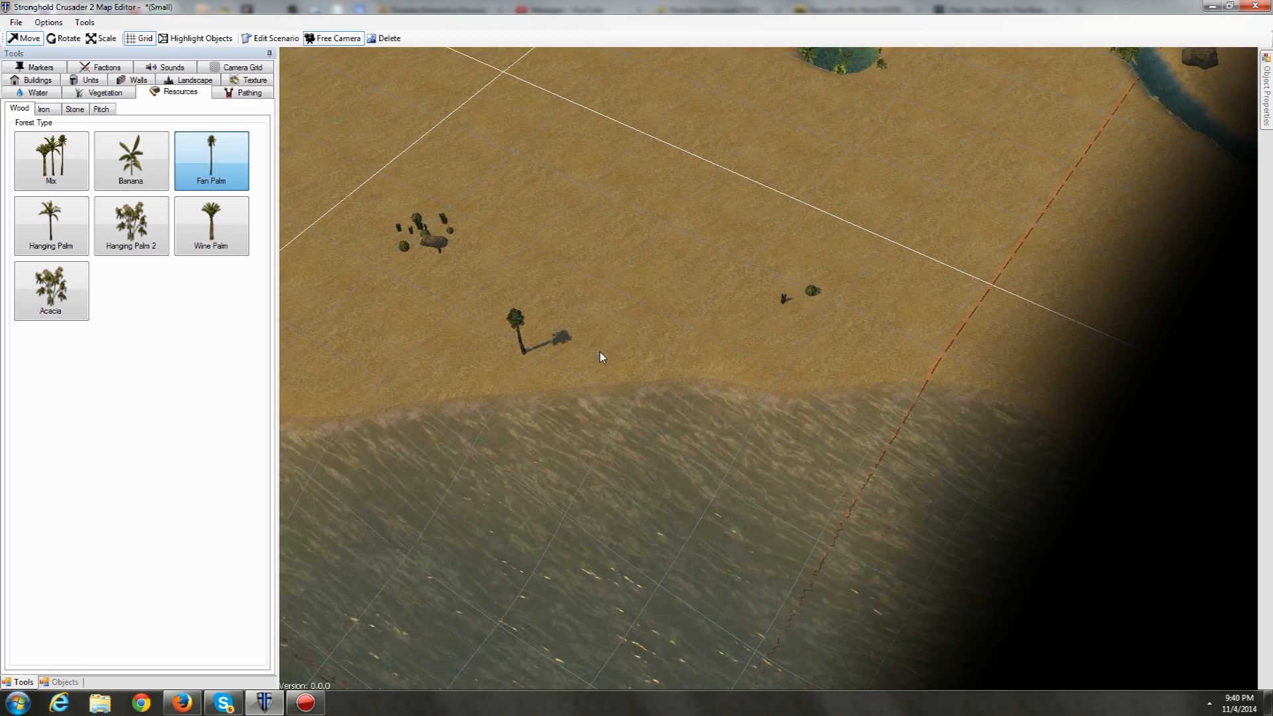
Step: Paint Yellow Flower vegetation on the sand beside the pond with a brush size of 420
key(w)
key(d)
scroll(689, 334, up, 2)
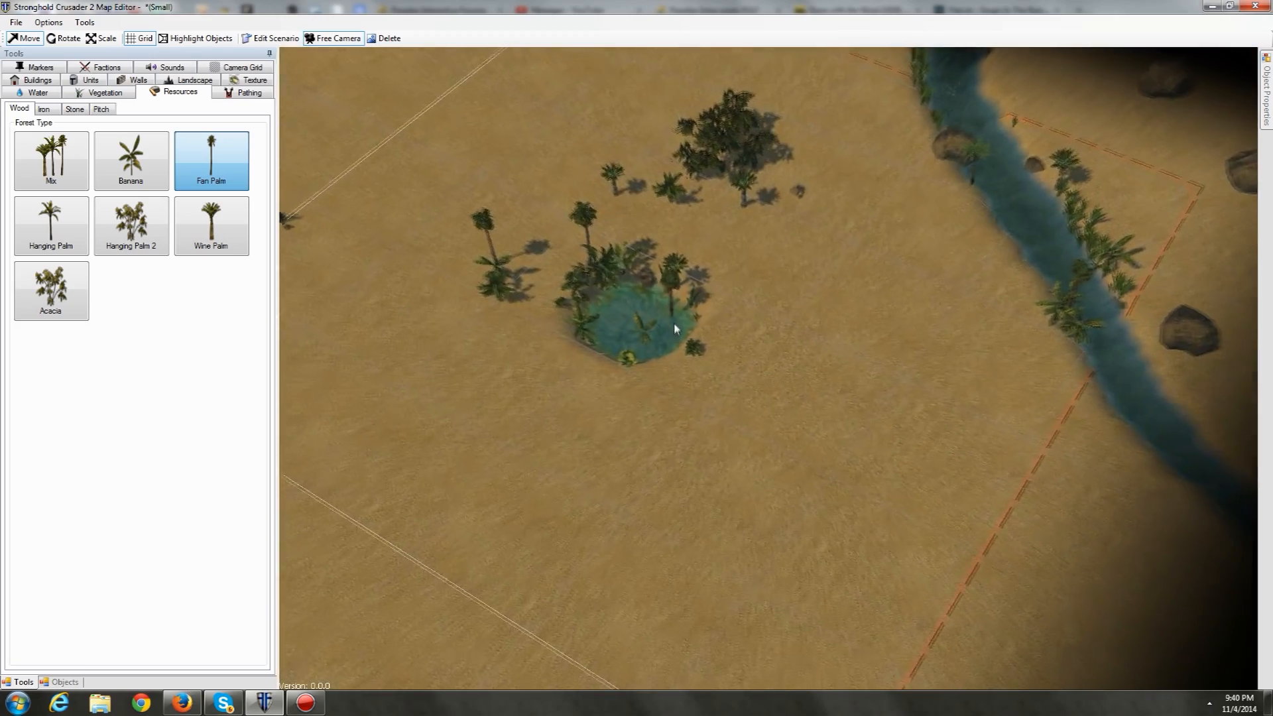
scroll(636, 301, up, 3)
key(a)
key(w)
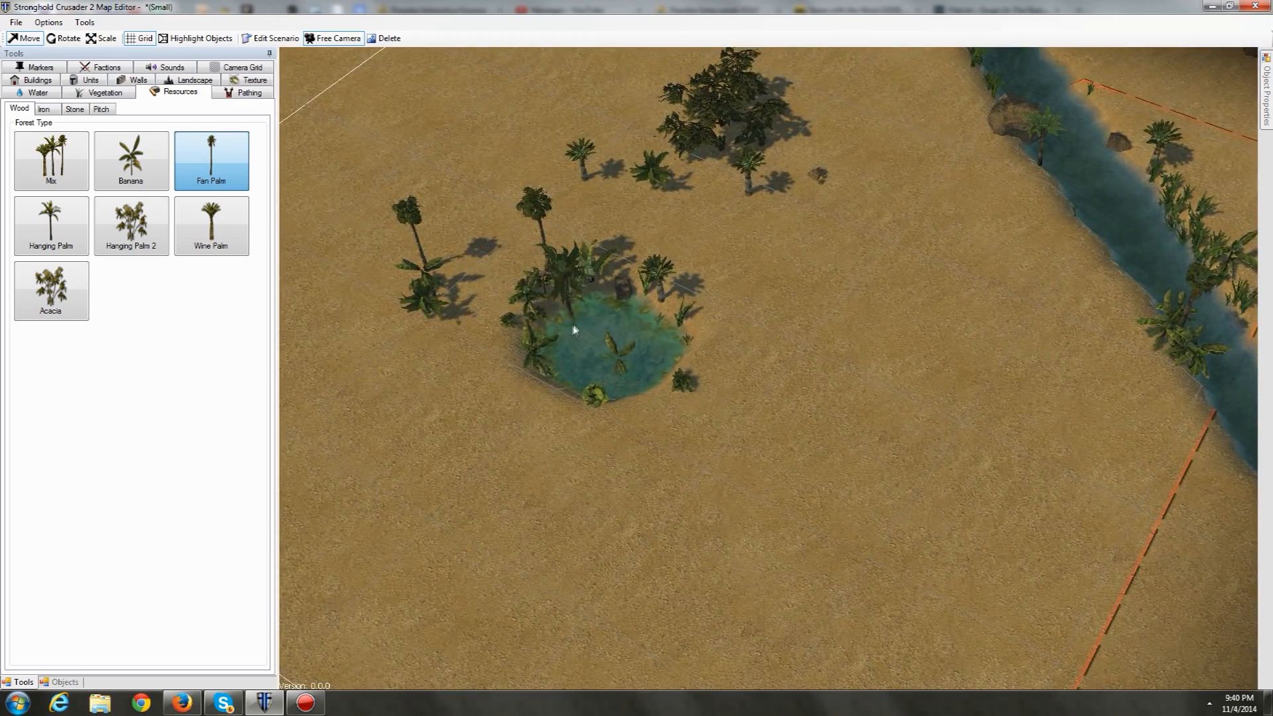
key(w)
key(a)
click(103, 92)
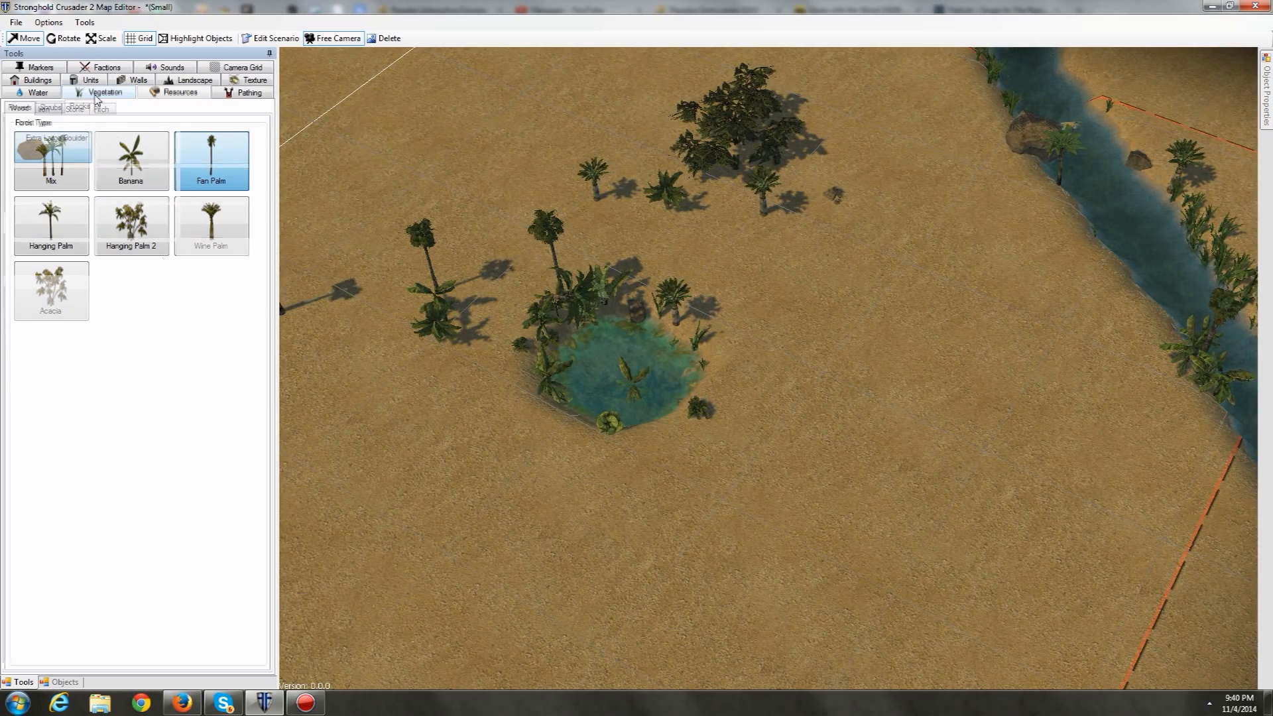
click(80, 107)
click(20, 107)
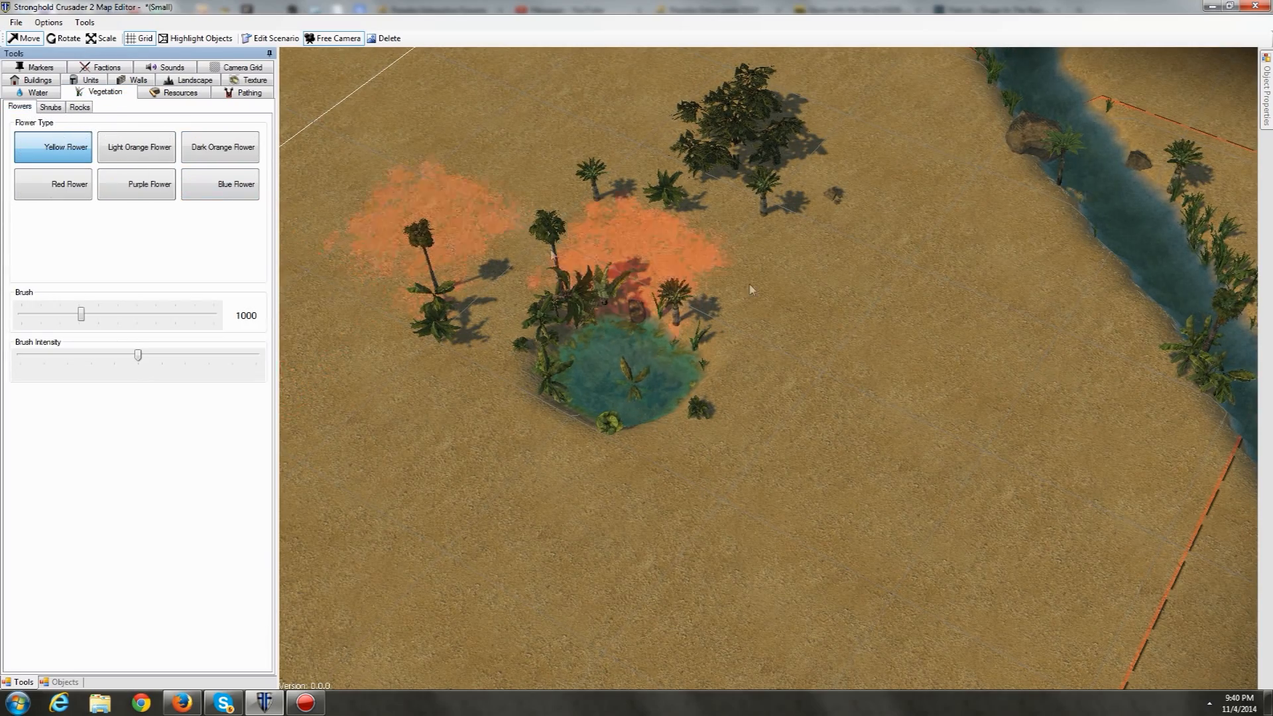
key(d)
scroll(818, 311, up, 5)
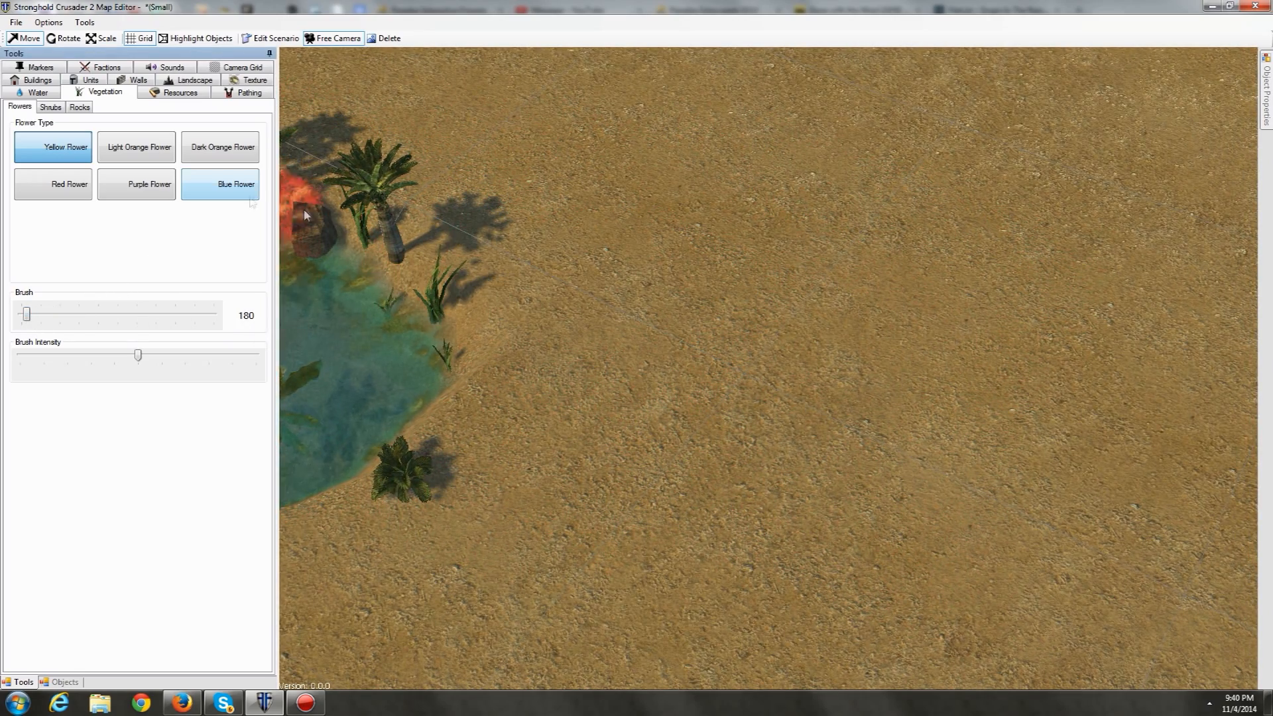
scroll(710, 324, down, 3)
scroll(633, 282, up, 5)
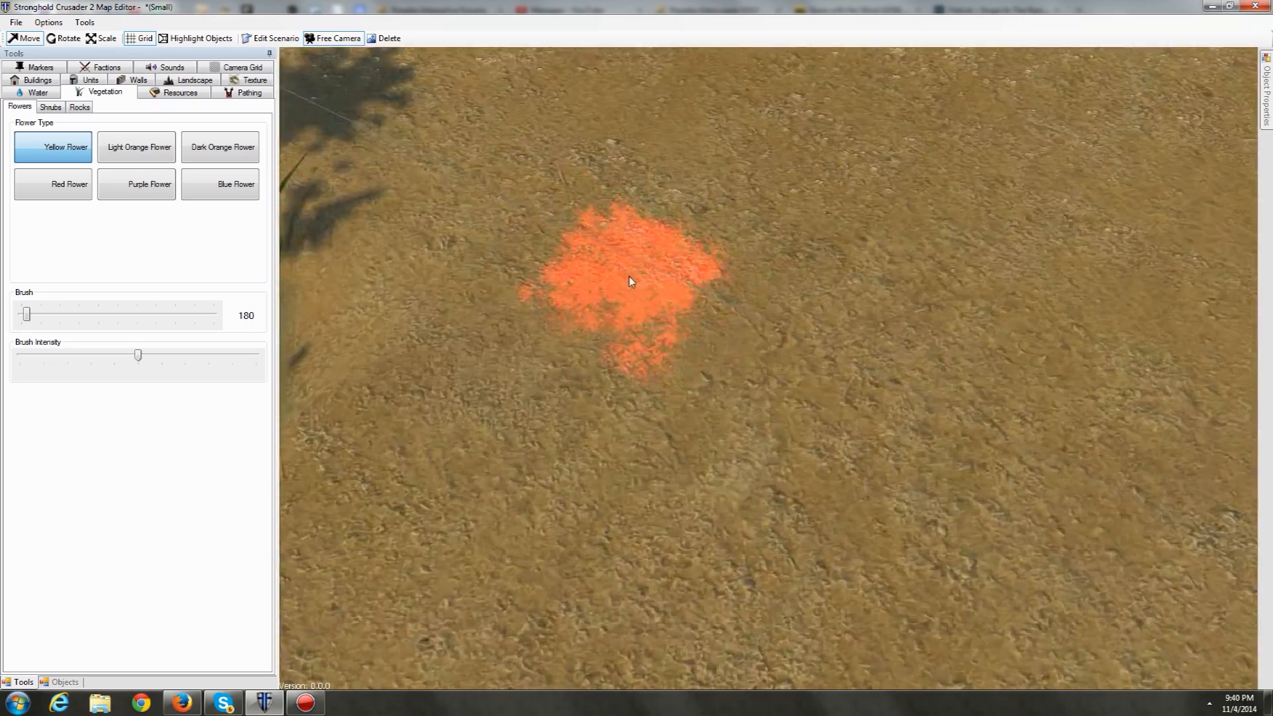
scroll(759, 362, down, 3)
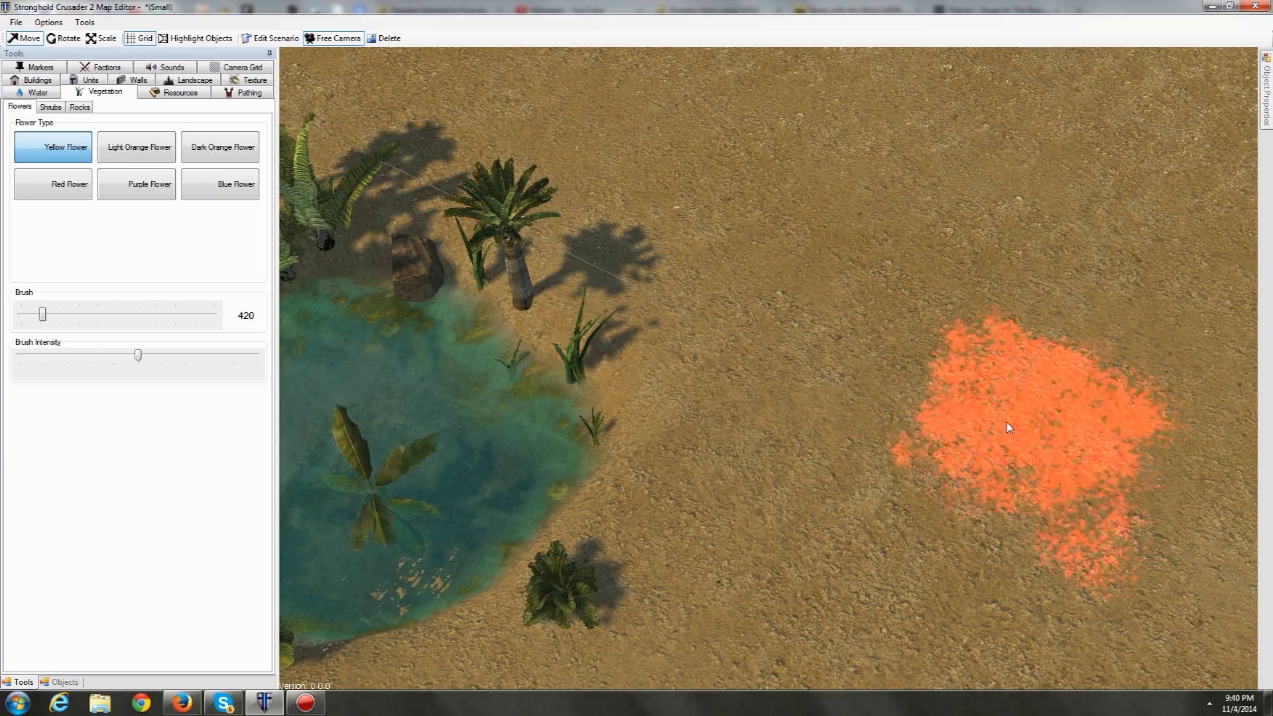
Step: Paint Light Orange Flower vegetation around the palm on the pond's bank
click(141, 163)
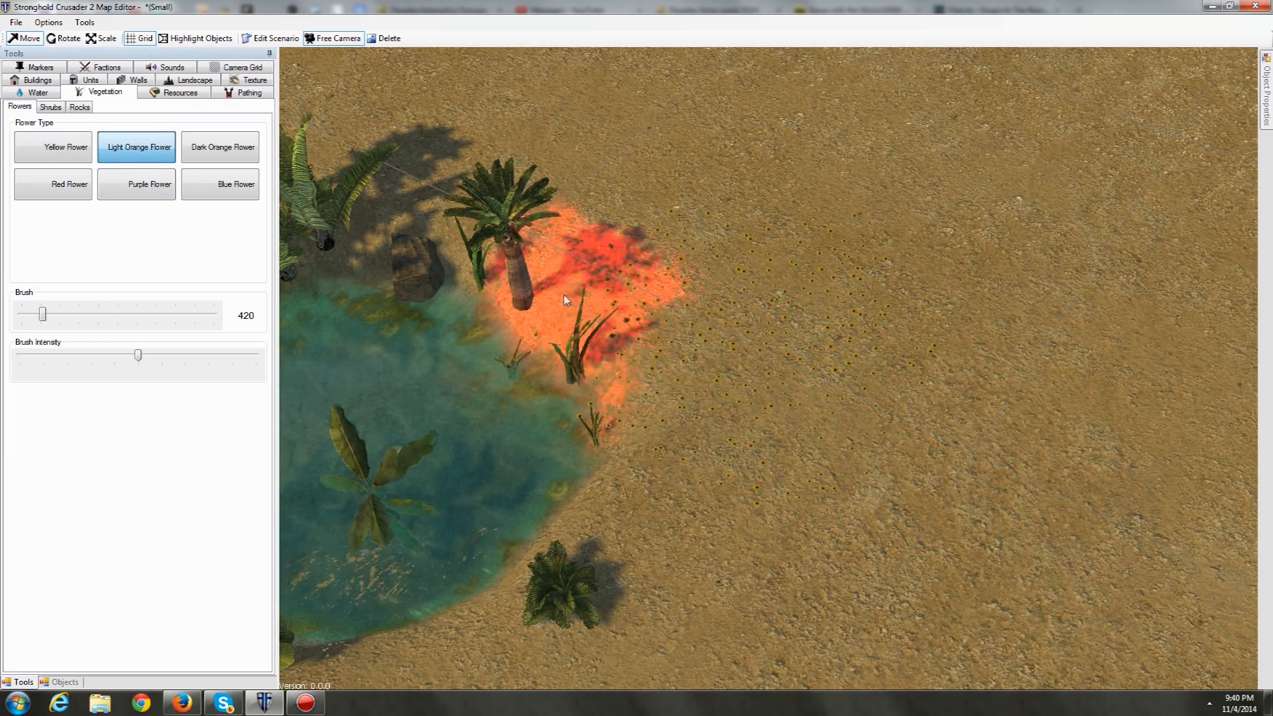
scroll(855, 431, down, 5)
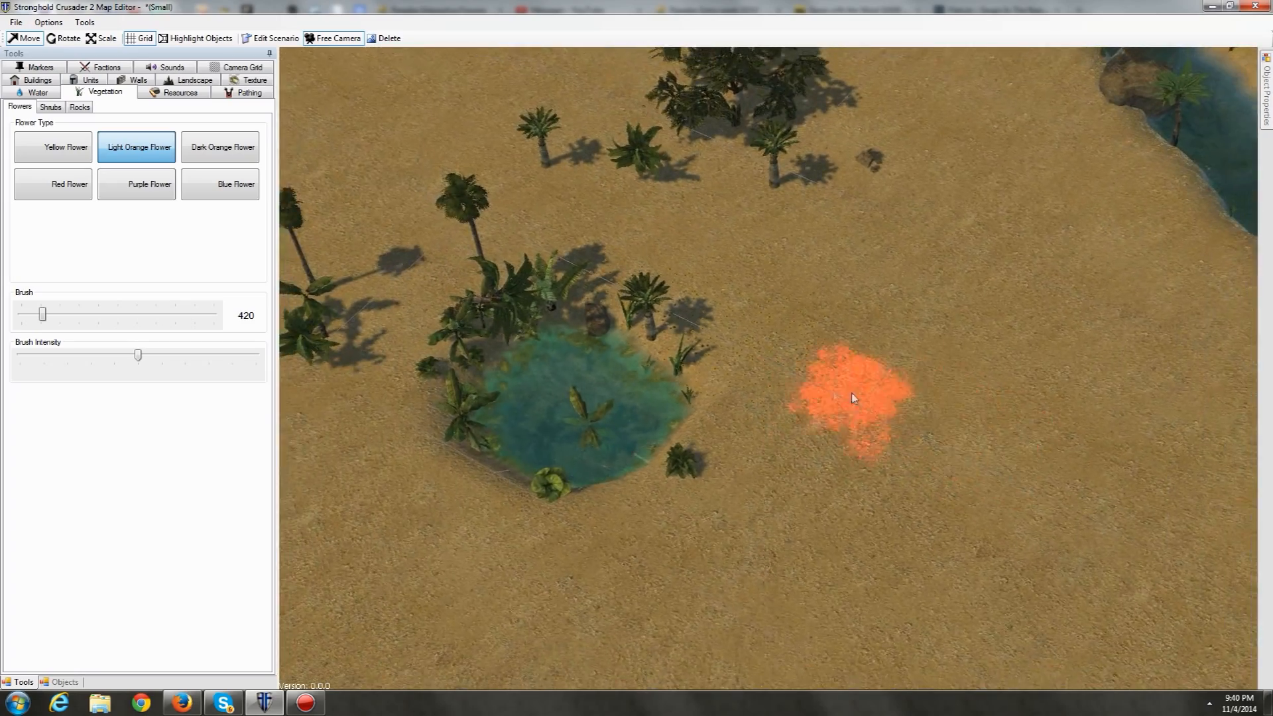
scroll(809, 344, up, 3)
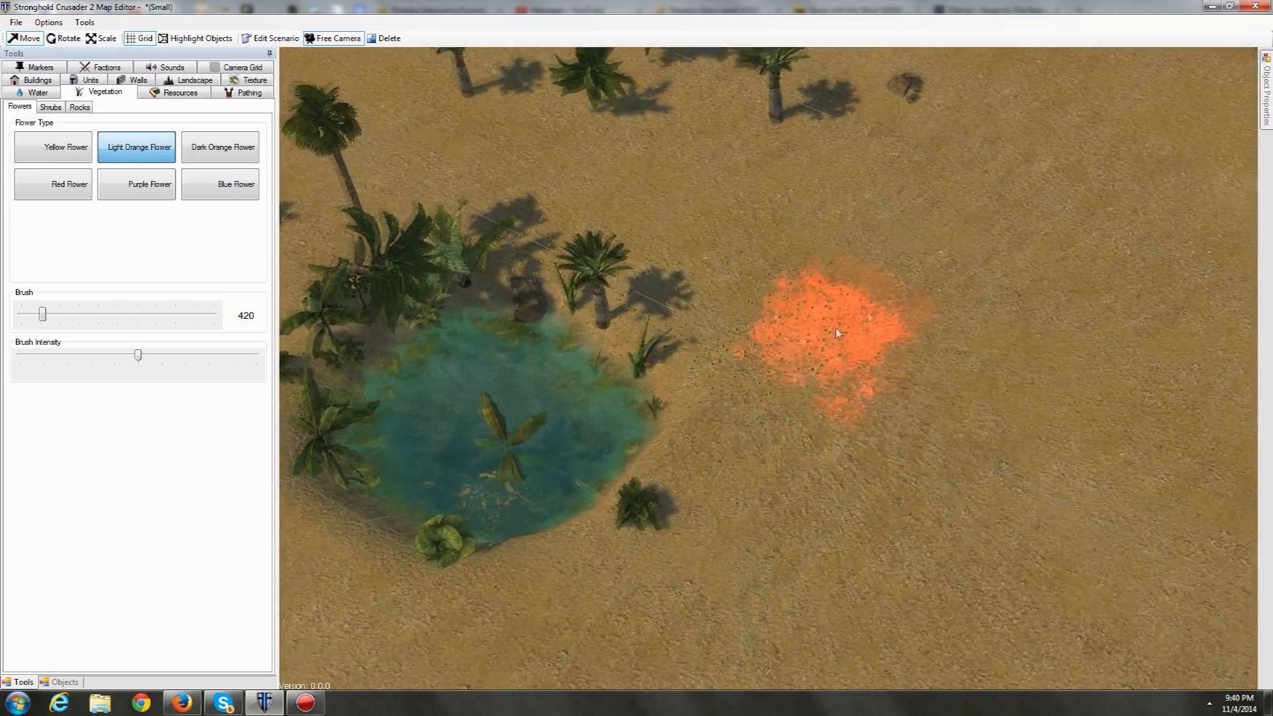
scroll(809, 344, up, 3)
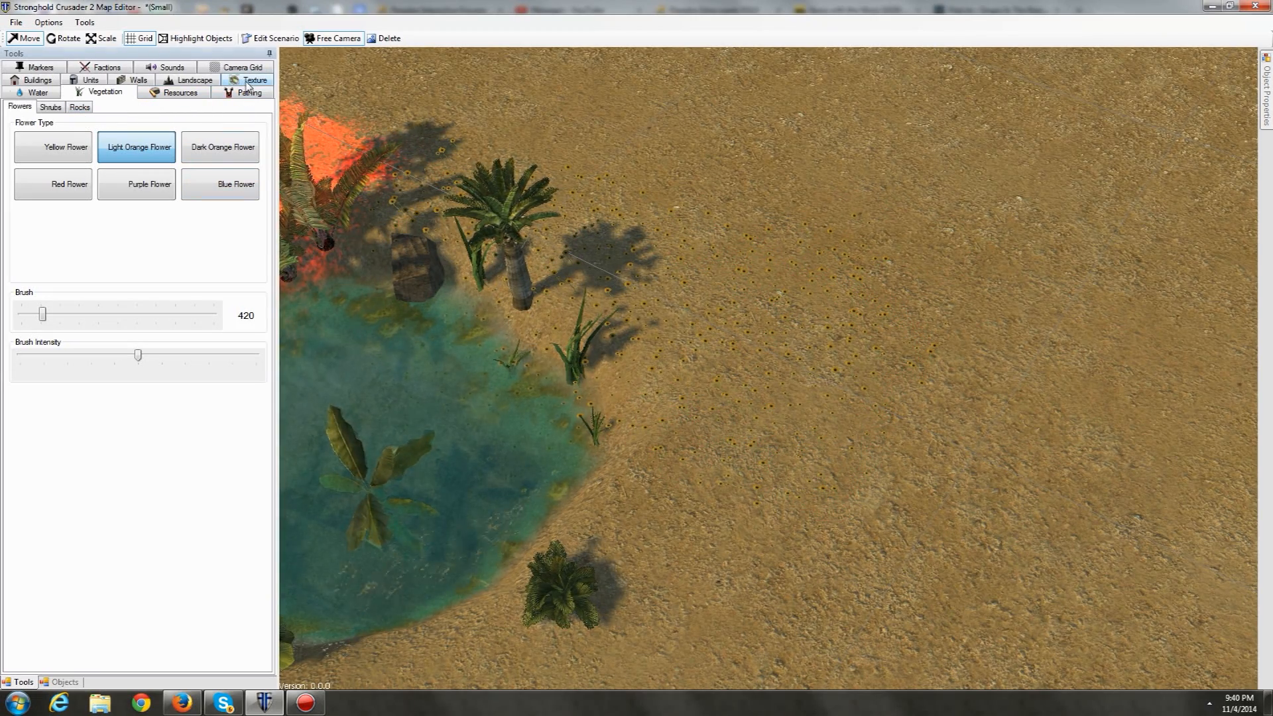
Step: Paint the Oasis (Leaves) texture around the pond's edge using the Noise 1 brush at size 300
click(247, 80)
scroll(677, 284, down, 6)
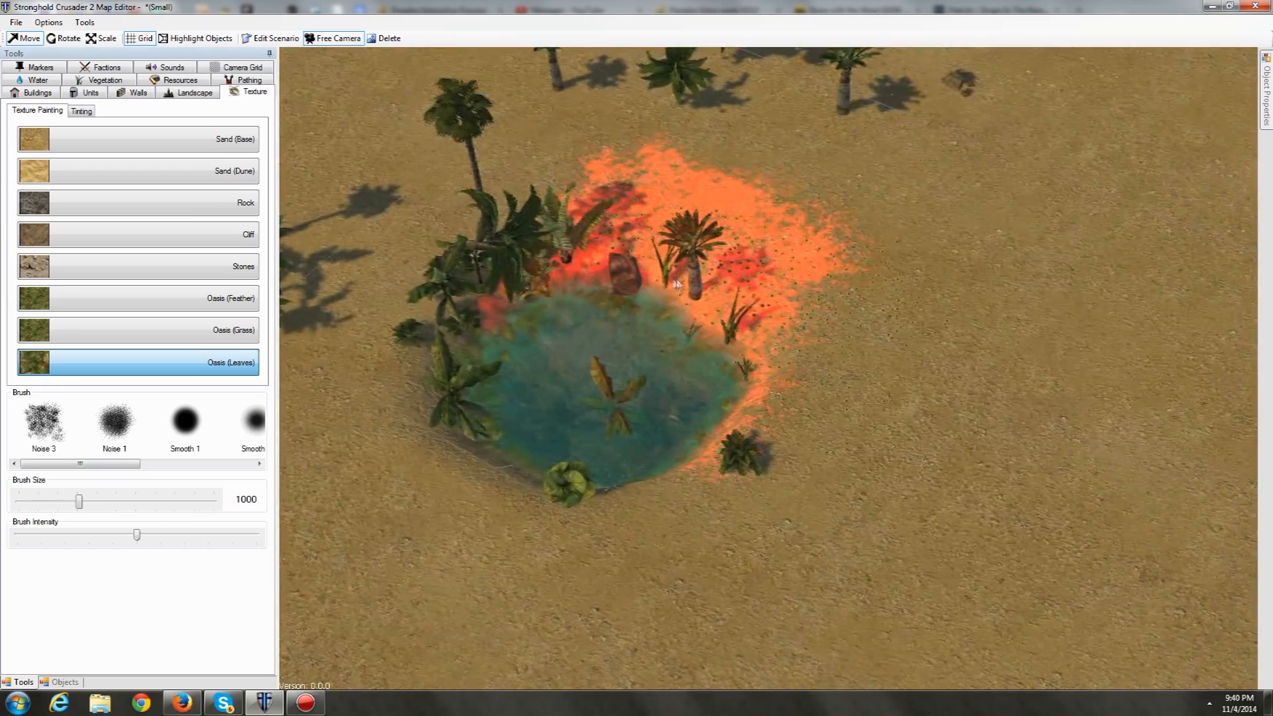
click(111, 445)
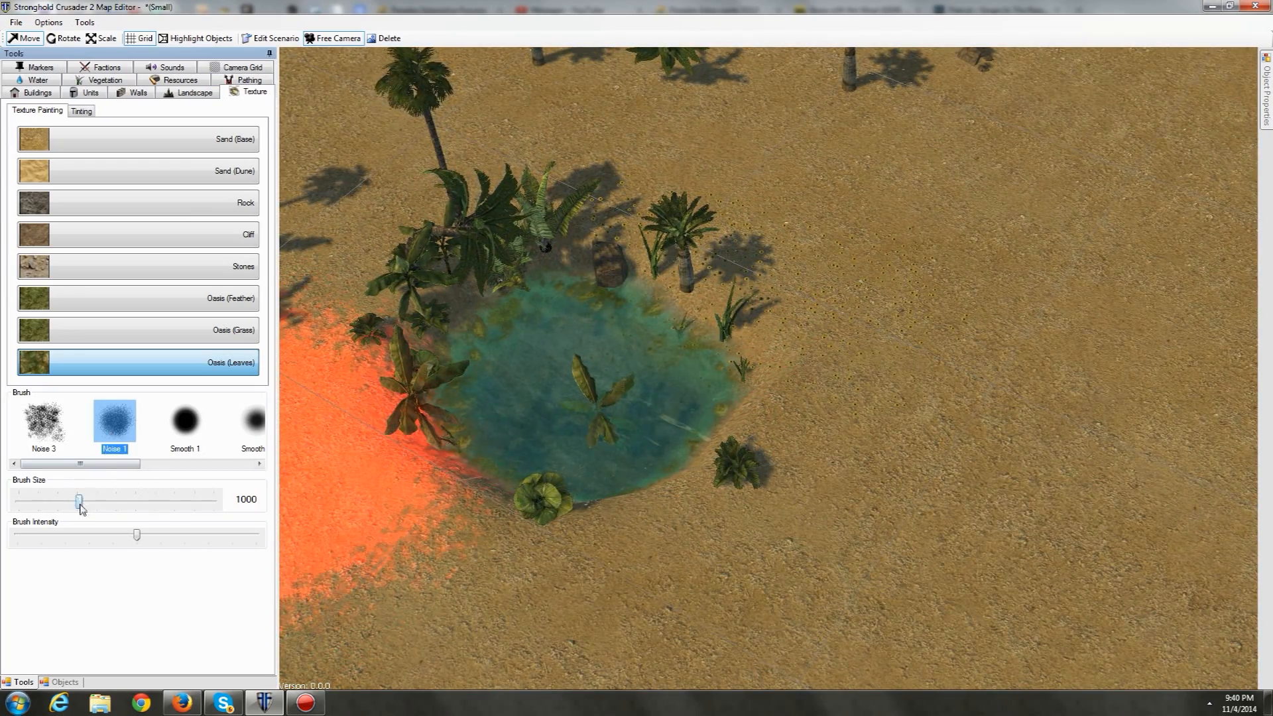
drag(81, 506, 42, 502)
key(s)
key(a)
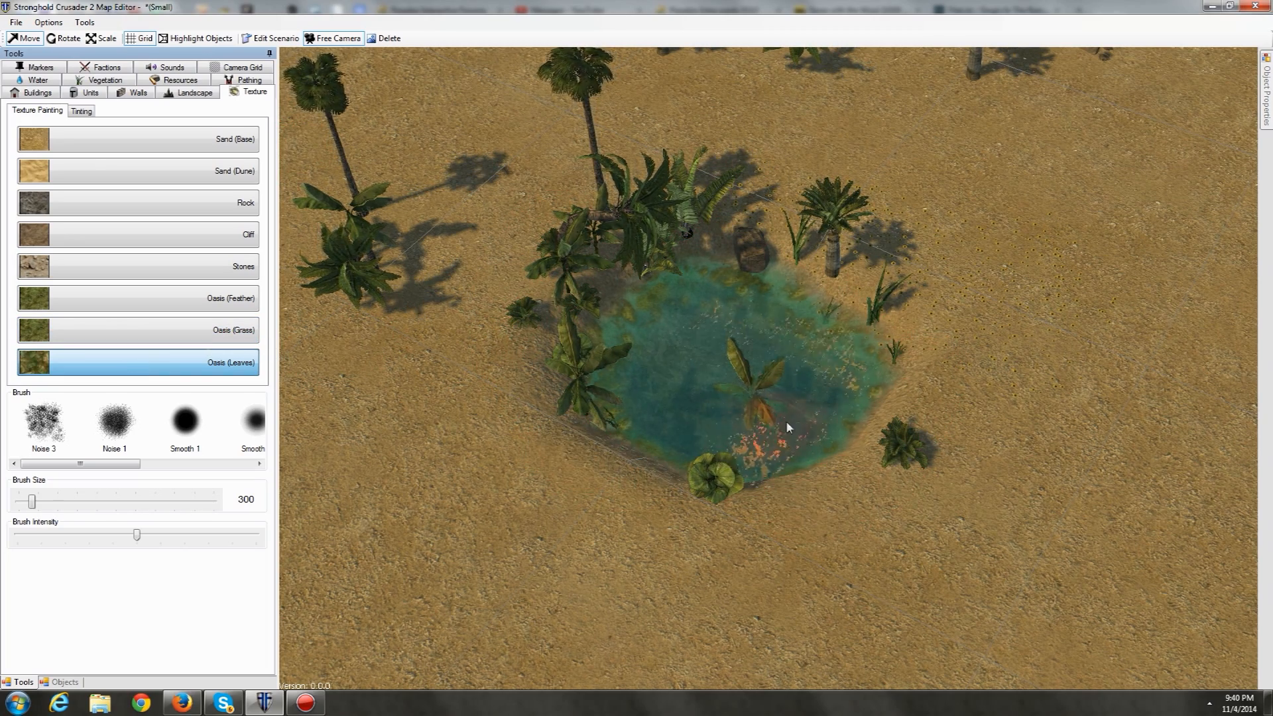
Step: Paint the Oasis (Feather) texture over the sand around the pond, its neighbouring palms and the nearby tree grove
click(79, 298)
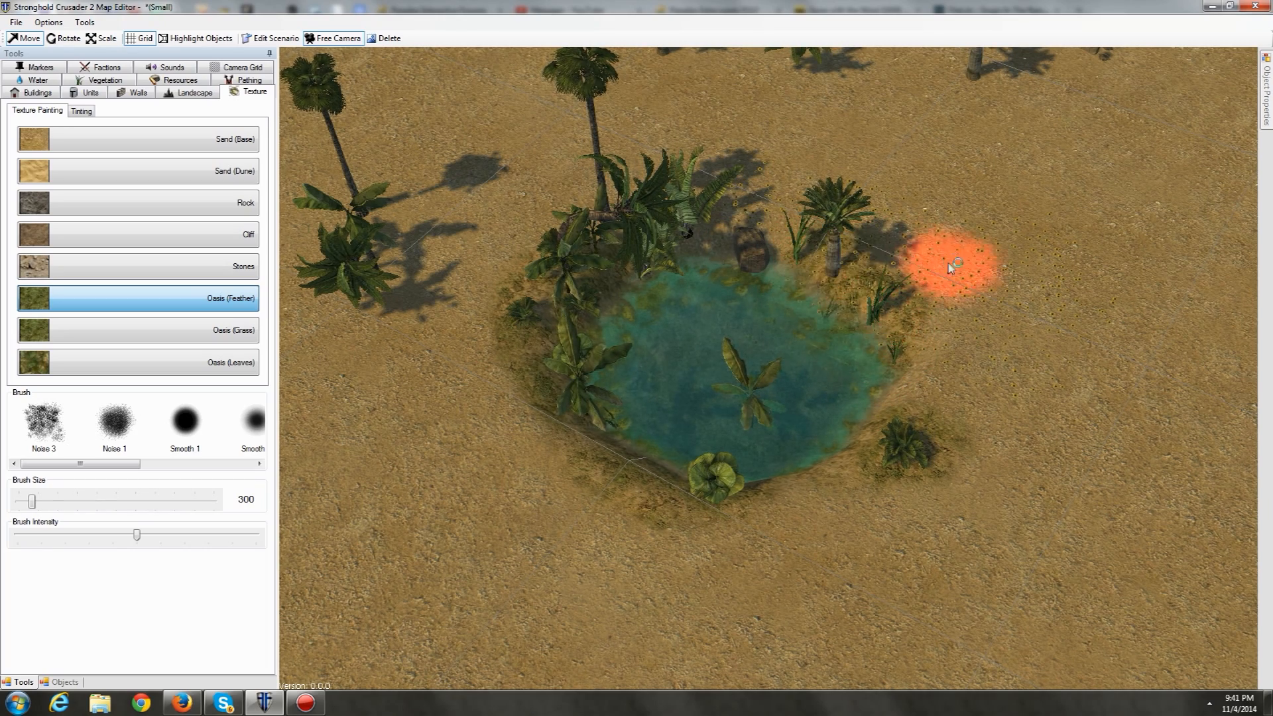
mouse_move(872, 272)
mouse_down()
mouse_move(975, 378)
mouse_move(989, 269)
mouse_move(947, 364)
mouse_move(985, 262)
mouse_up()
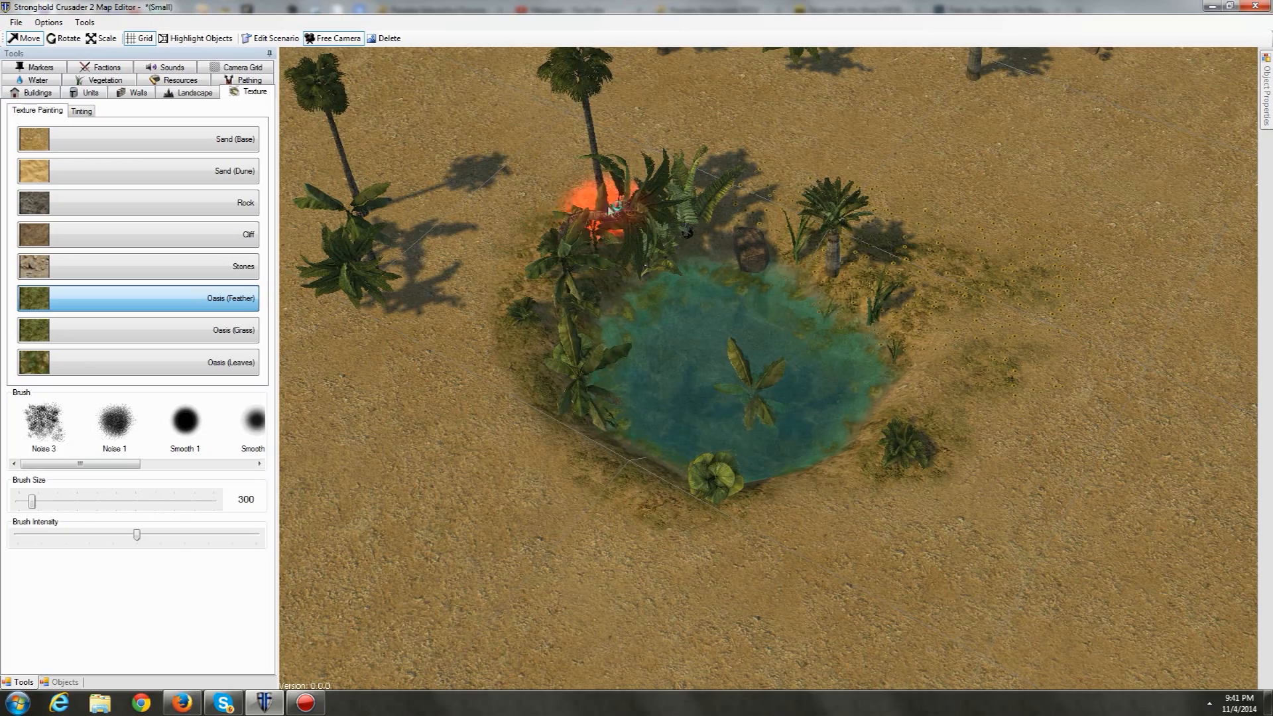
middle_drag(539, 335, 718, 390)
mouse_move(531, 343)
mouse_down()
mouse_move(539, 294)
mouse_move(585, 340)
mouse_move(467, 317)
mouse_move(597, 364)
mouse_move(468, 347)
mouse_move(683, 286)
mouse_up()
drag(592, 271, 762, 348)
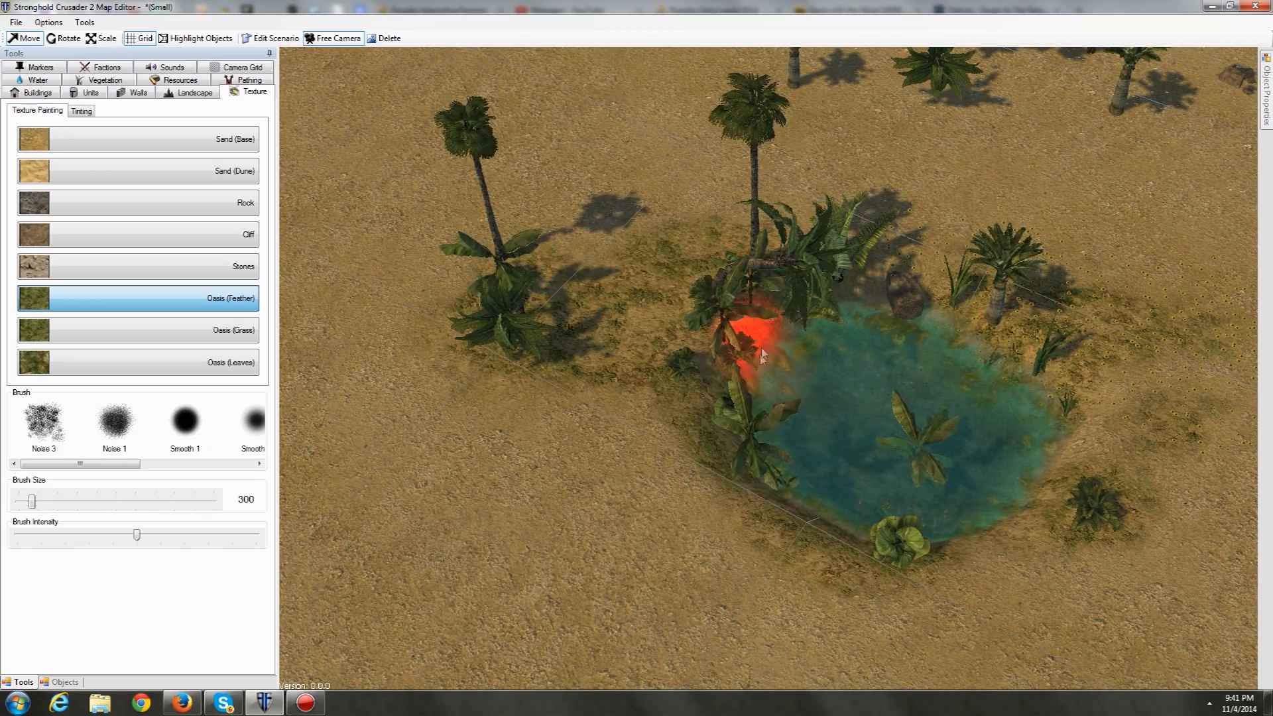
mouse_move(826, 401)
middle_down()
mouse_move(827, 390)
mouse_move(575, 396)
mouse_move(712, 396)
middle_up()
scroll(862, 306, down, 5)
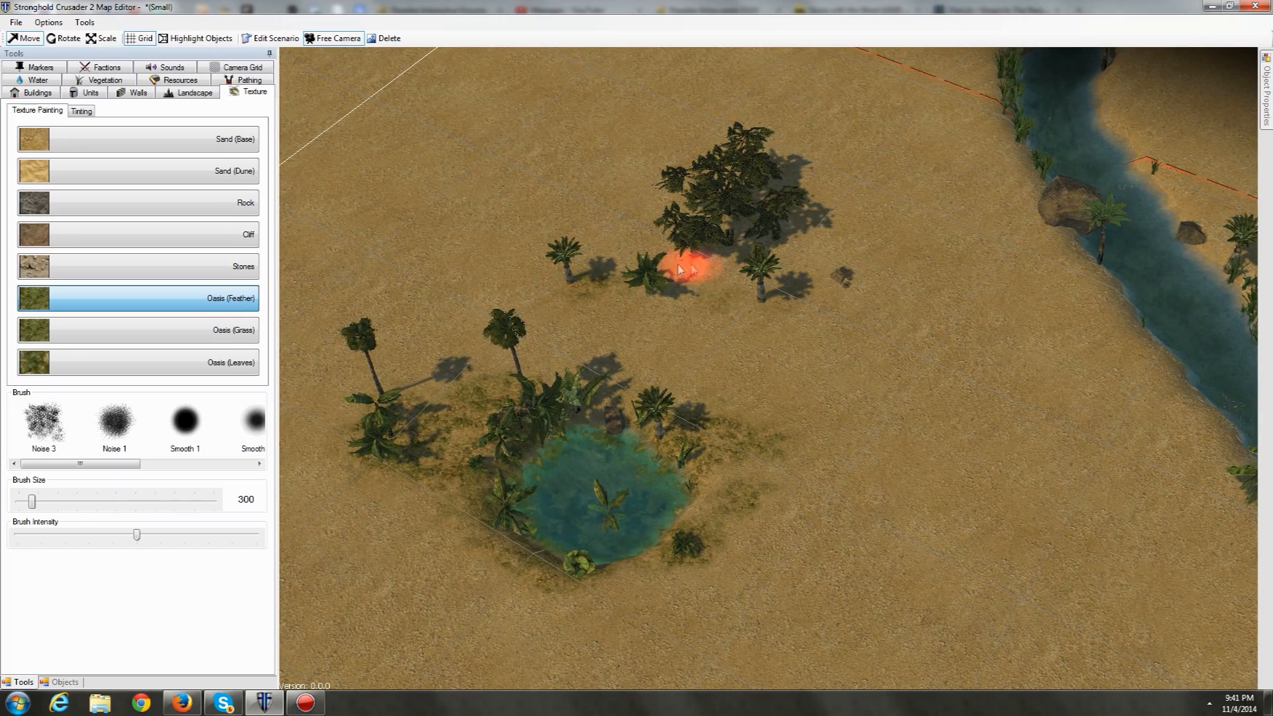
Step: Paint the Oasis (Feather) texture along the planted riverbanks
middle_drag(828, 246, 488, 354)
scroll(707, 368, up, 3)
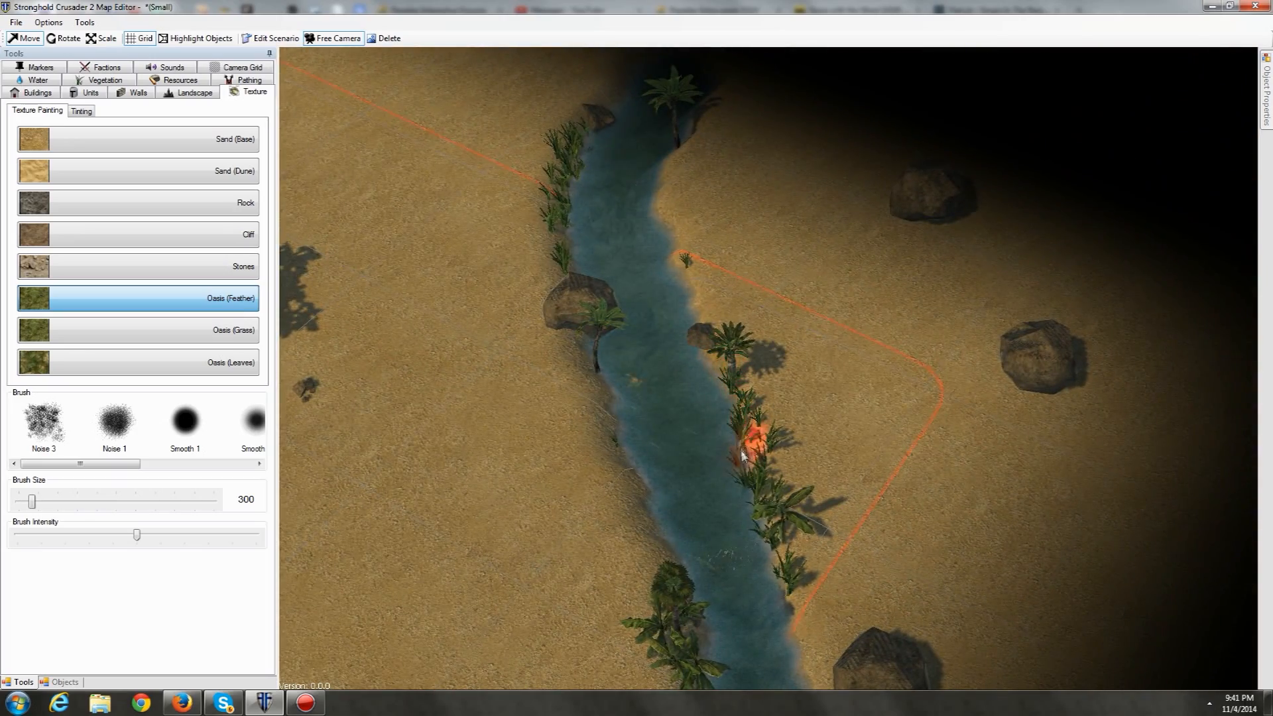
middle_drag(766, 600, 759, 548)
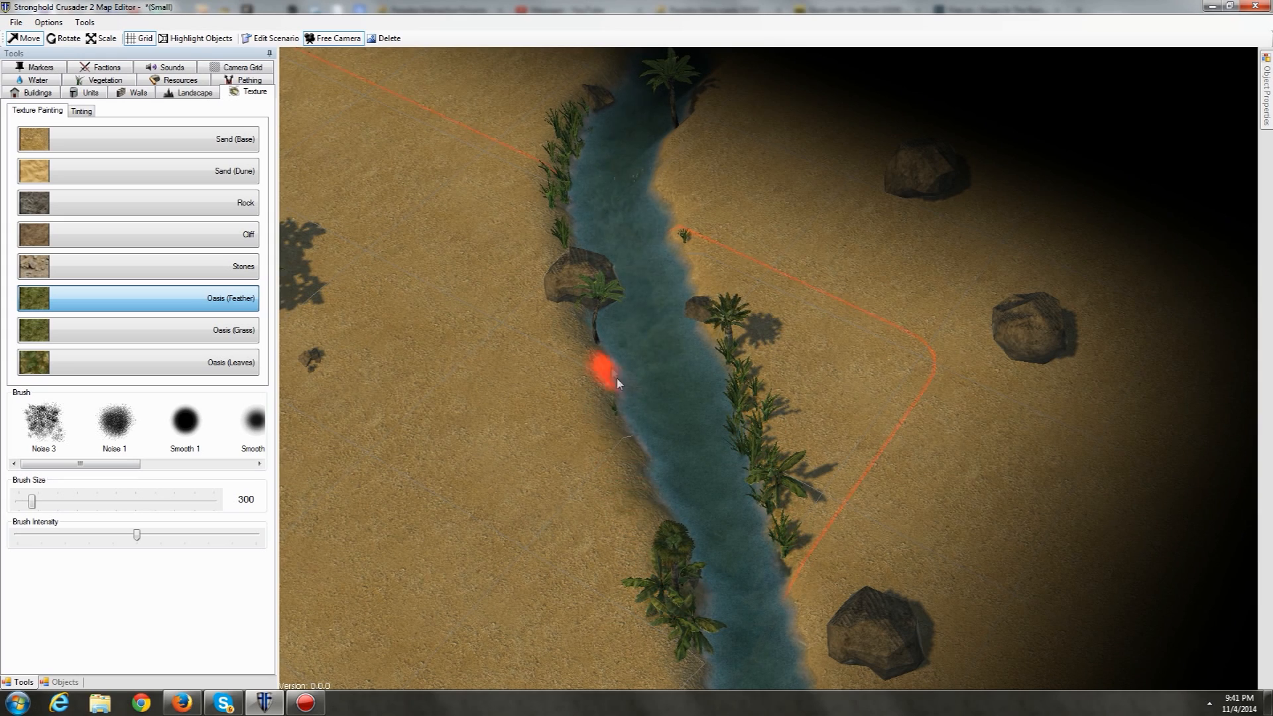
mouse_move(676, 580)
middle_down()
mouse_move(651, 429)
mouse_move(605, 328)
middle_up()
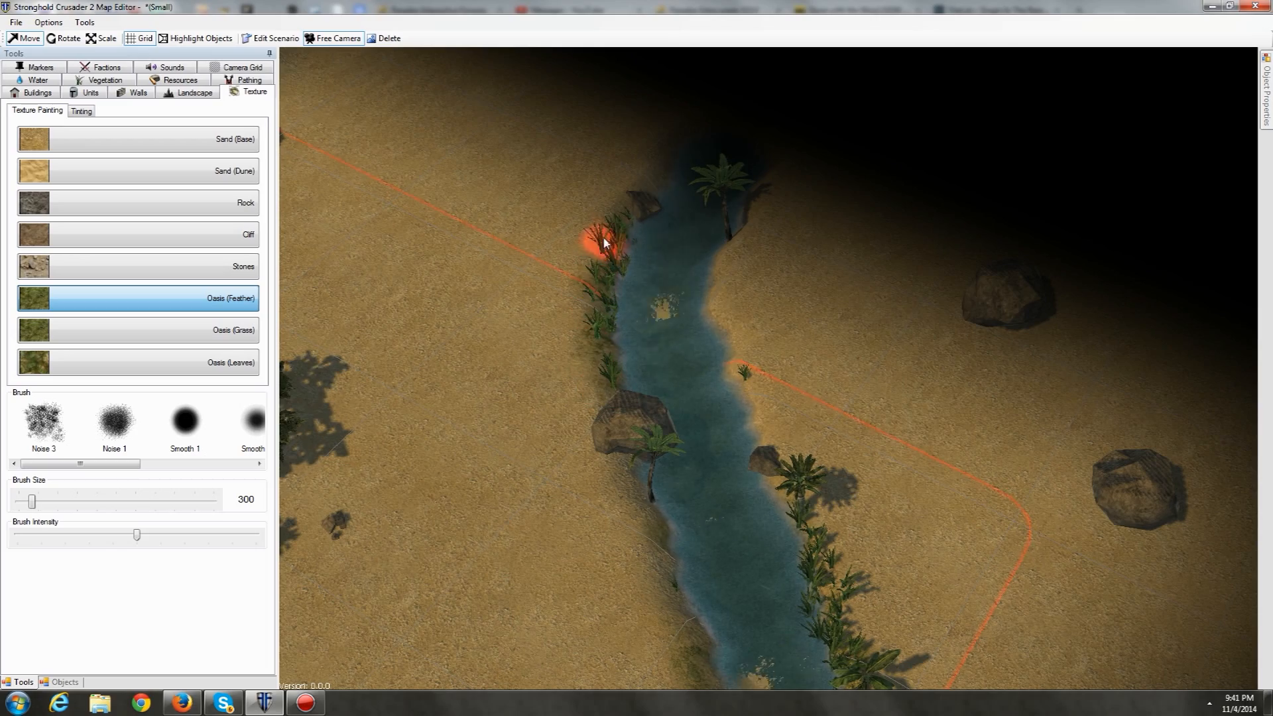
middle_drag(710, 404, 920, 240)
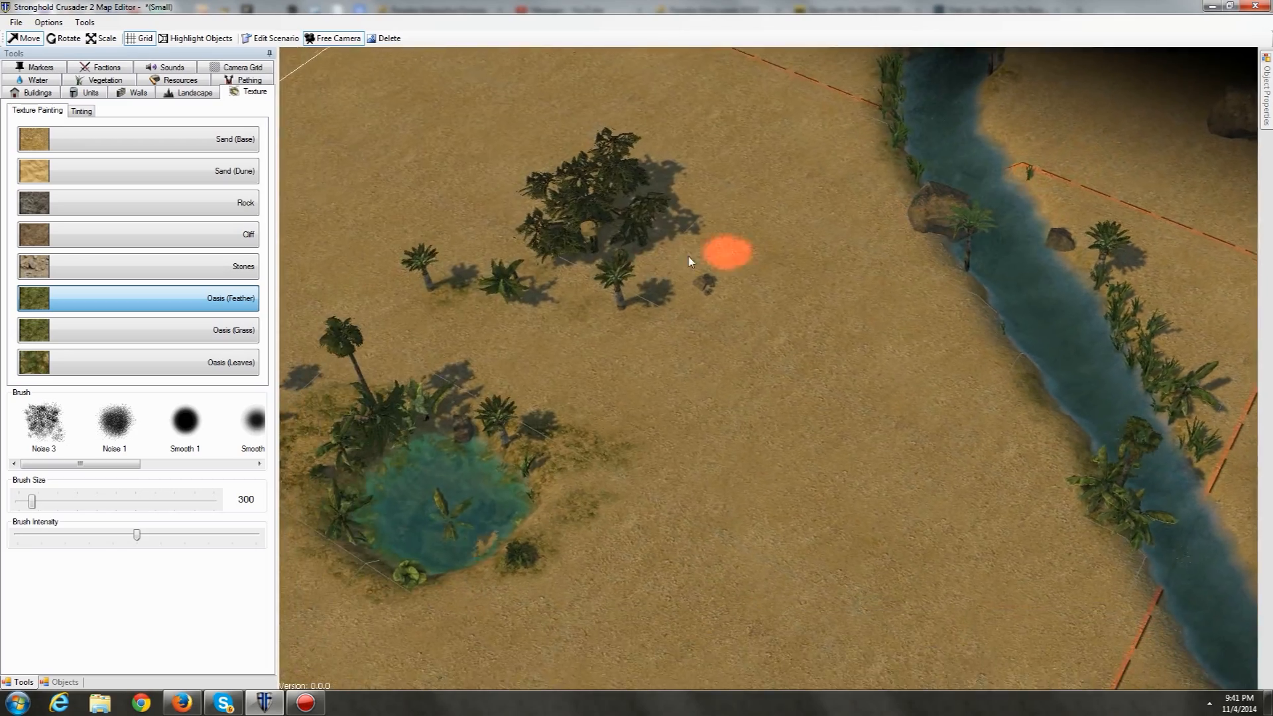
Step: Paint the Stones texture in patches over the mountain's slopes at brush size 830 with a reduced brush intensity
middle_drag(490, 132, 643, 350)
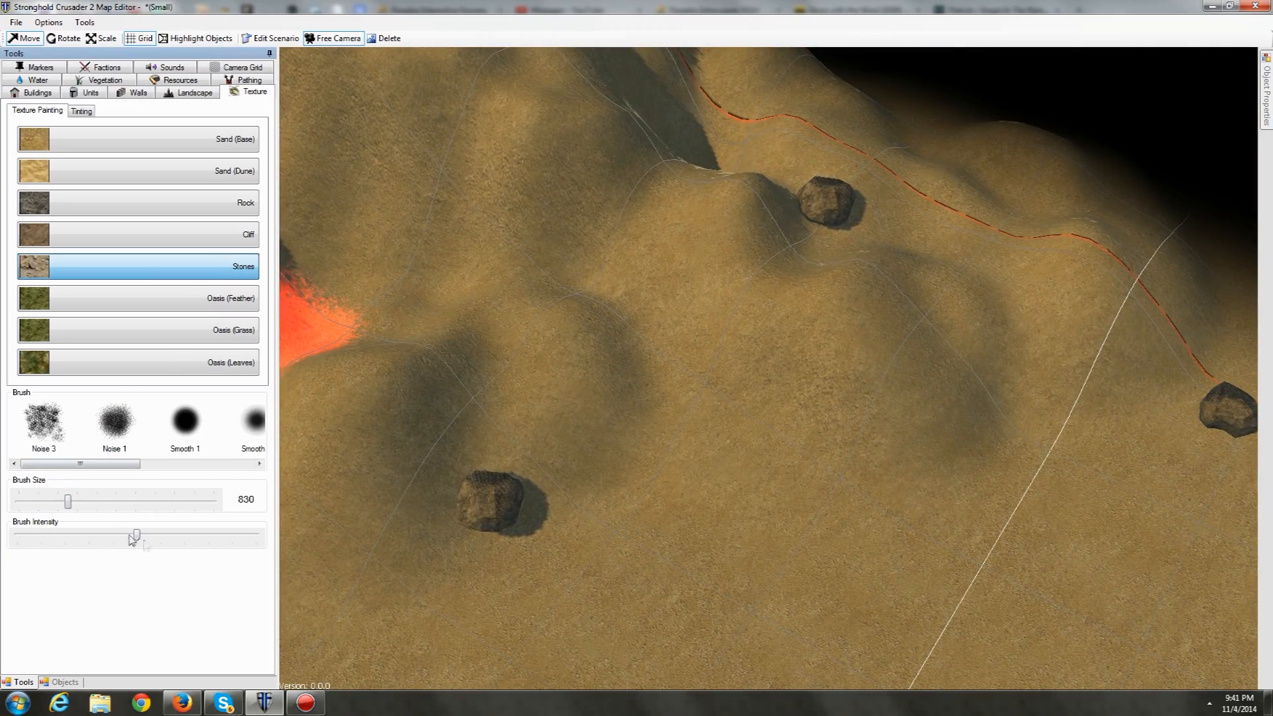
middle_drag(483, 276, 660, 193)
middle_drag(809, 146, 636, 301)
mouse_move(502, 340)
middle_down()
mouse_move(420, 321)
mouse_move(486, 404)
middle_up()
mouse_move(729, 431)
mouse_down()
mouse_move(534, 469)
mouse_move(696, 445)
mouse_up()
mouse_move(720, 494)
middle_down()
mouse_move(901, 477)
mouse_move(815, 441)
mouse_move(683, 301)
middle_up()
mouse_move(640, 287)
mouse_down()
mouse_move(646, 455)
mouse_move(671, 392)
mouse_move(548, 420)
mouse_up()
middle_drag(563, 392, 730, 293)
mouse_move(731, 294)
mouse_down()
mouse_move(599, 383)
mouse_move(580, 464)
mouse_move(673, 451)
mouse_up()
mouse_move(673, 450)
middle_down()
mouse_move(607, 362)
mouse_move(451, 332)
middle_up()
mouse_move(451, 331)
mouse_down()
mouse_move(516, 350)
mouse_move(884, 296)
mouse_move(685, 312)
mouse_move(815, 248)
mouse_move(1087, 201)
mouse_up()
mouse_move(1087, 200)
middle_down()
mouse_move(688, 341)
mouse_move(583, 250)
middle_up()
mouse_move(824, 249)
middle_down()
mouse_move(958, 264)
mouse_move(781, 193)
mouse_move(684, 330)
middle_up()
mouse_move(673, 382)
middle_down()
mouse_move(878, 440)
mouse_move(606, 340)
middle_up()
middle_drag(736, 346, 466, 475)
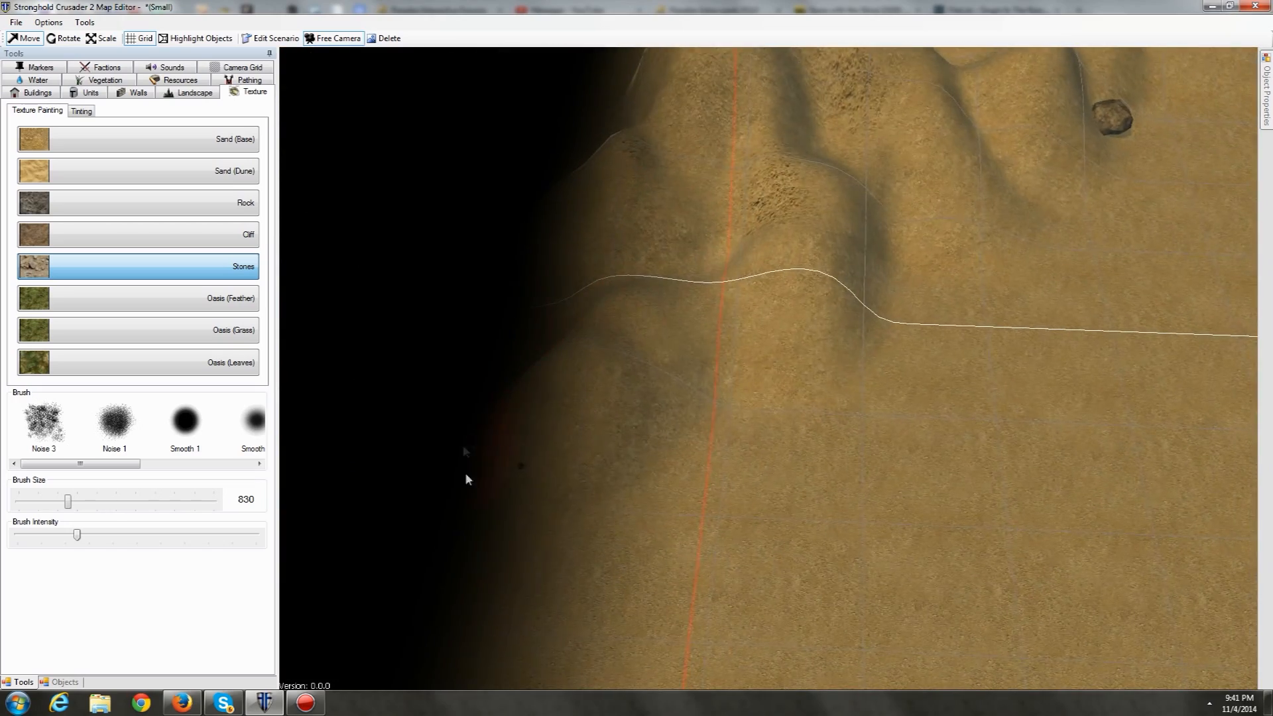
Step: Paint the Stones texture along the mountain's foot, around the lower boulder and where the slopes meet the sand
mouse_move(915, 327)
middle_down()
mouse_move(625, 475)
mouse_move(779, 282)
middle_up()
mouse_move(966, 208)
middle_down()
mouse_move(615, 387)
mouse_move(380, 297)
middle_up()
middle_drag(756, 348, 520, 423)
click(778, 358)
click(520, 619)
middle_drag(520, 619, 775, 407)
mouse_move(623, 455)
mouse_down()
mouse_move(506, 447)
mouse_move(457, 510)
mouse_up()
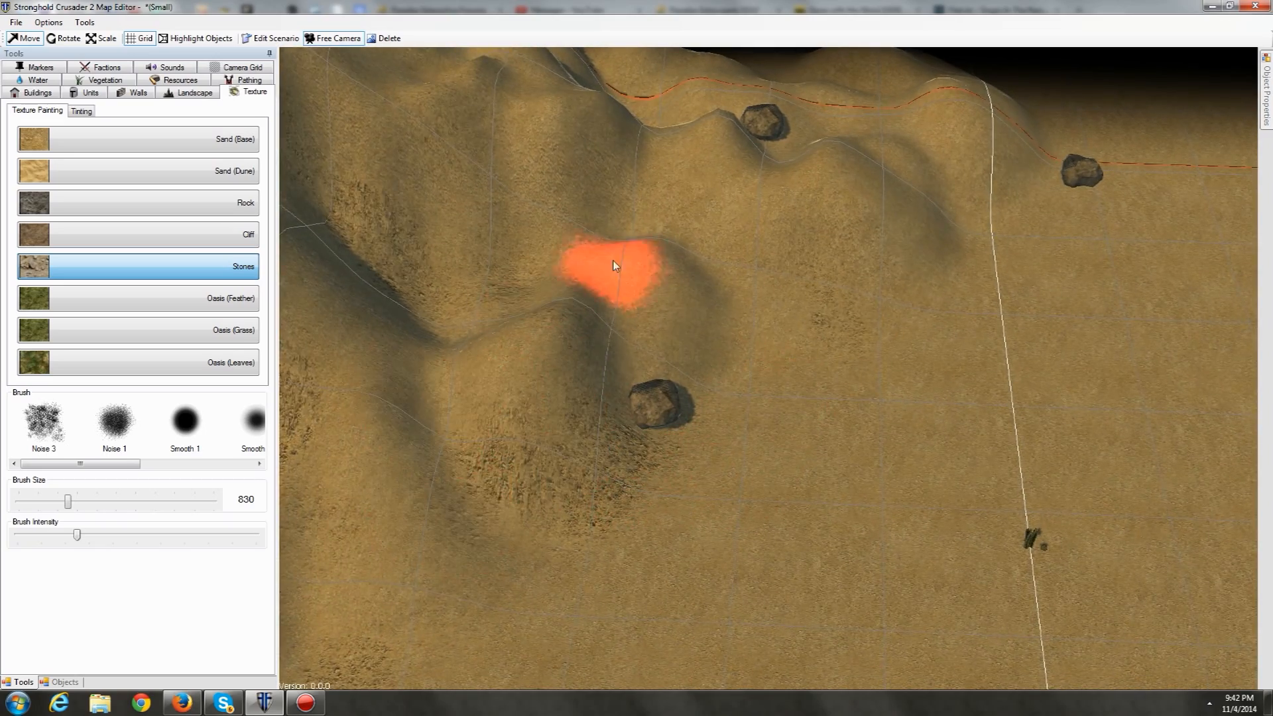
Step: Paint the Stones texture on the ridges and hollows between the boulders and along the map border
middle_drag(591, 276, 586, 406)
drag(585, 406, 553, 269)
middle_drag(767, 174, 568, 352)
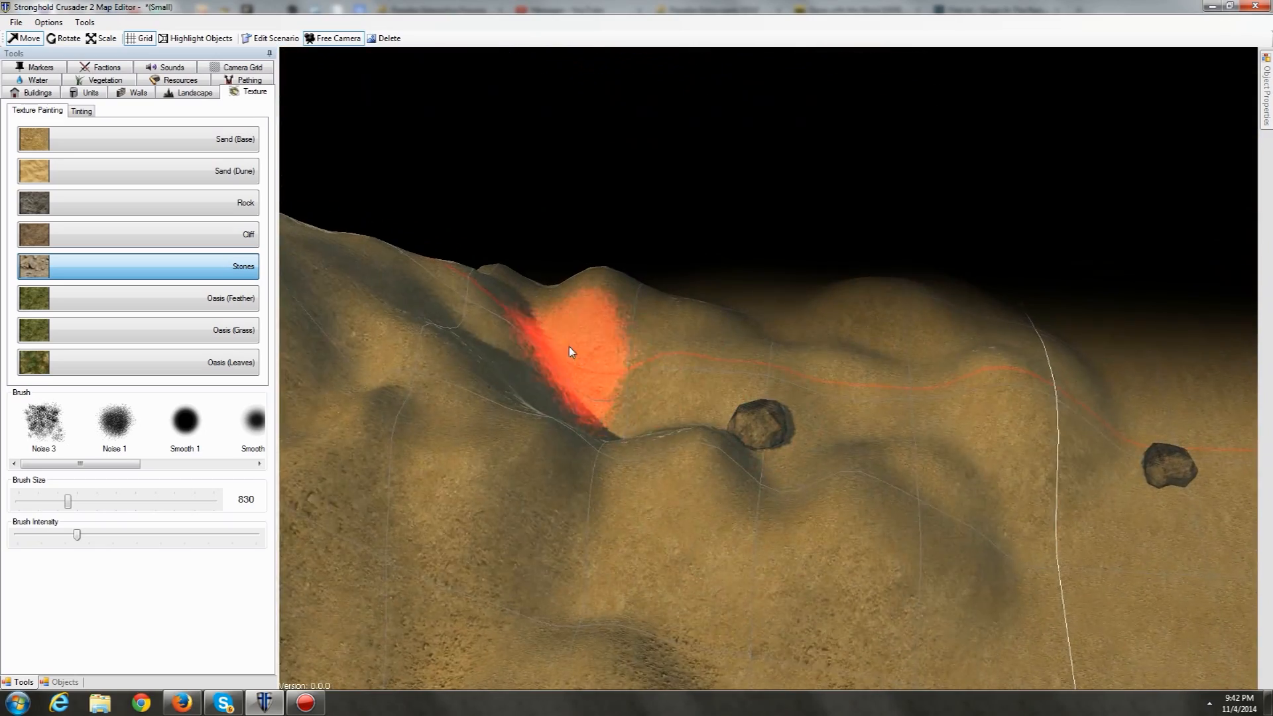
mouse_move(708, 380)
middle_down()
mouse_move(881, 364)
mouse_move(656, 199)
middle_up()
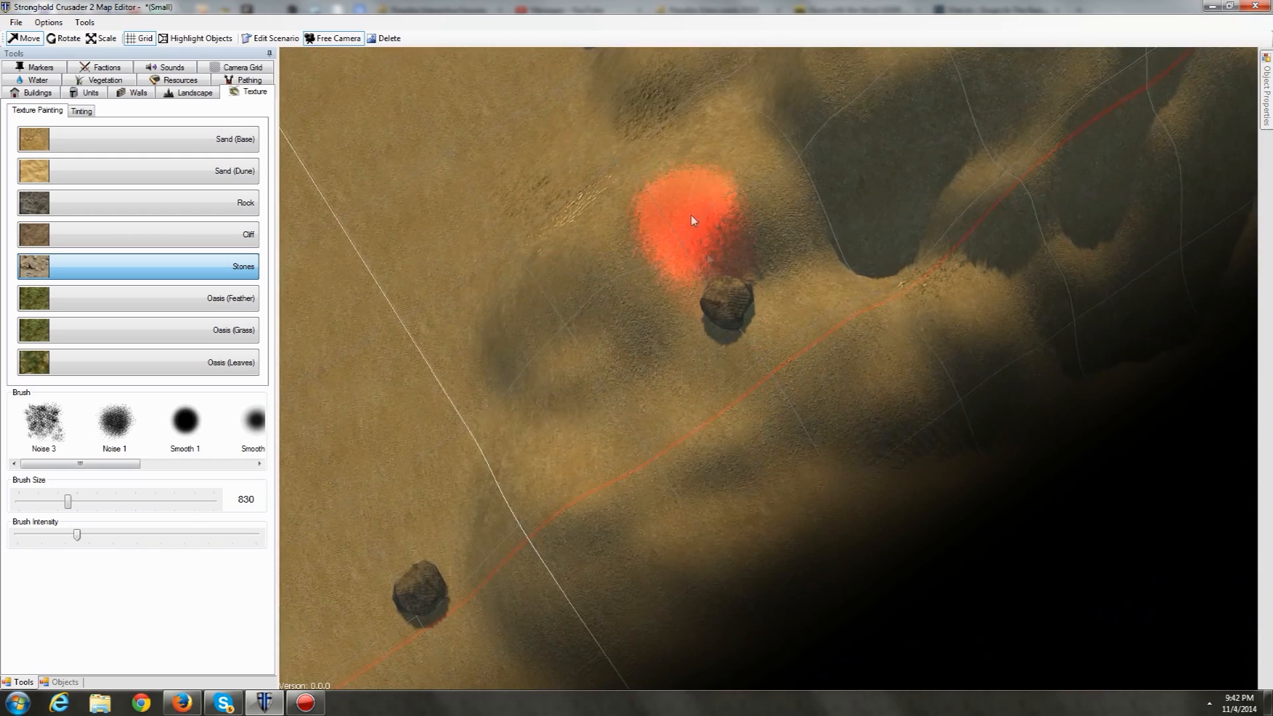
mouse_move(406, 435)
mouse_down()
mouse_move(538, 550)
mouse_move(714, 420)
mouse_up()
mouse_move(773, 206)
mouse_down()
mouse_move(739, 192)
mouse_move(737, 265)
mouse_up()
Step: Paint the Stones texture over the mountain's upper slopes and ridges up to the map's corner
key(w)
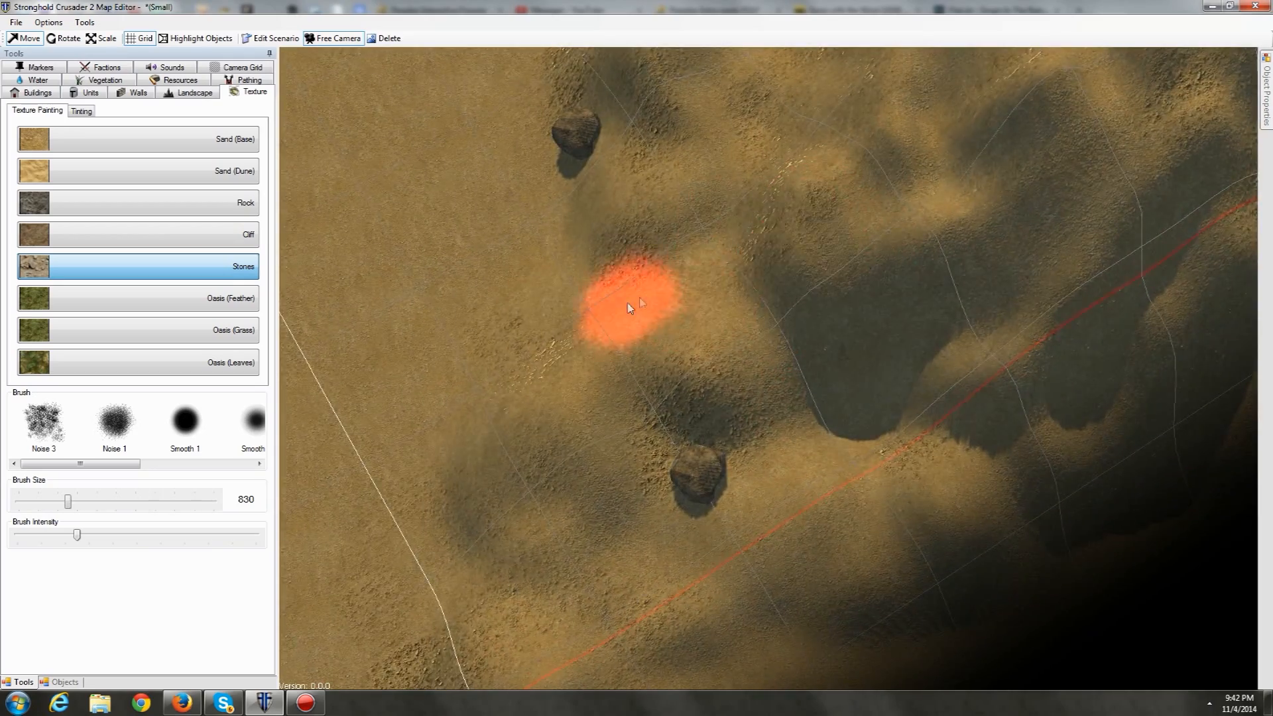
key(d)
key(w)
middle_drag(780, 373, 698, 466)
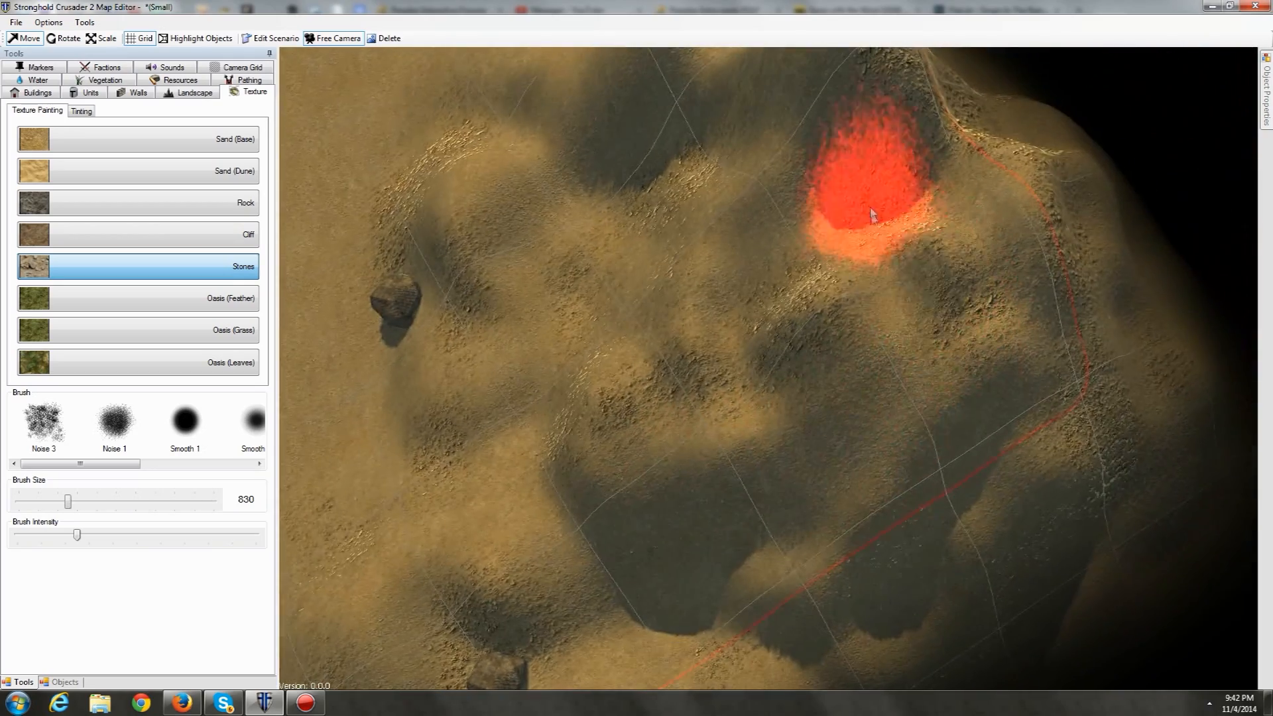
mouse_move(707, 586)
middle_down()
mouse_move(809, 506)
mouse_move(764, 540)
middle_up()
middle_drag(764, 392, 693, 527)
mouse_move(663, 338)
mouse_down()
mouse_move(854, 274)
mouse_move(919, 372)
mouse_up()
key(a)
key(a)
key(s)
Step: Paint the Rock texture on the steep, shaded faces of the mountain's peaks at brush size 830
click(116, 209)
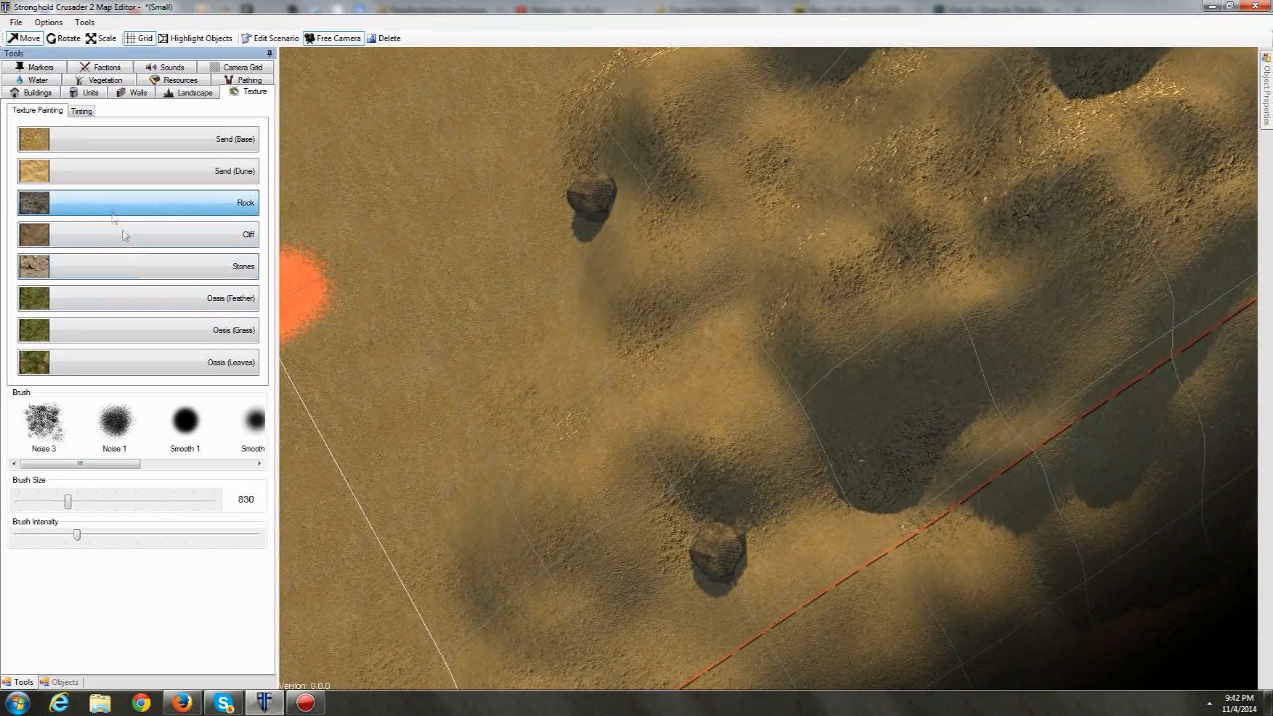
key(e)
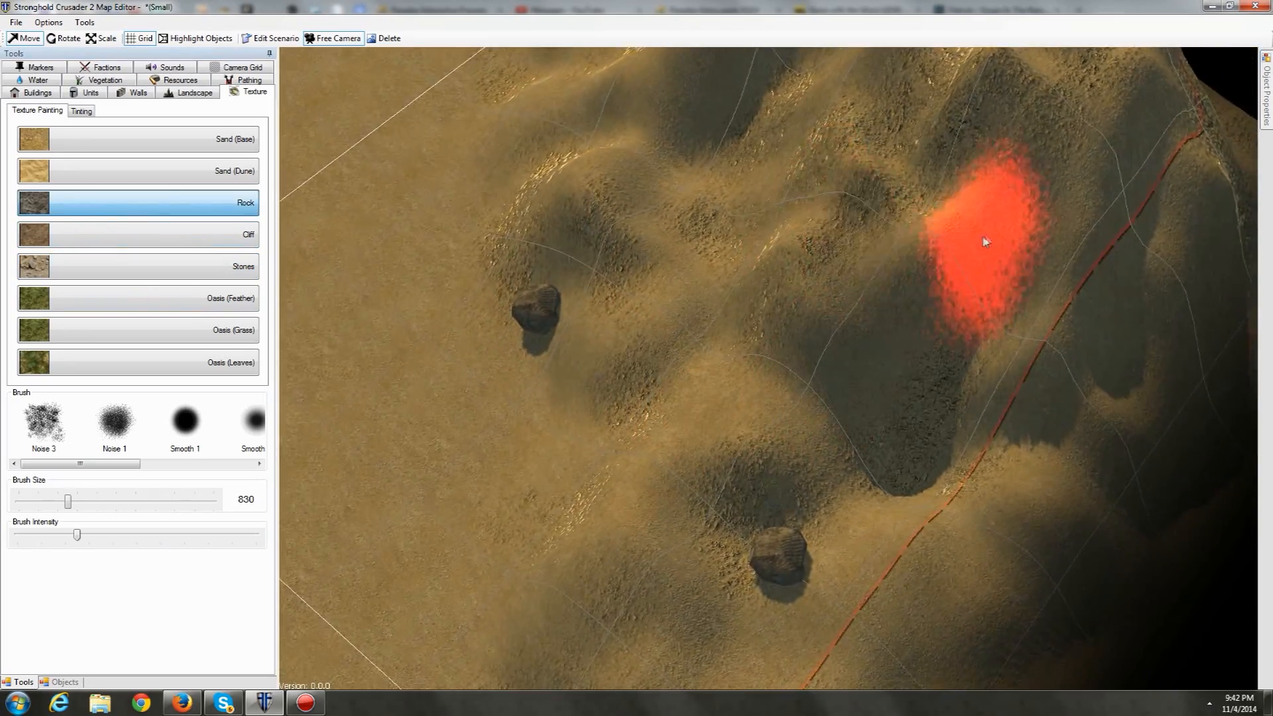
key(w)
key(d)
key(w)
key(a)
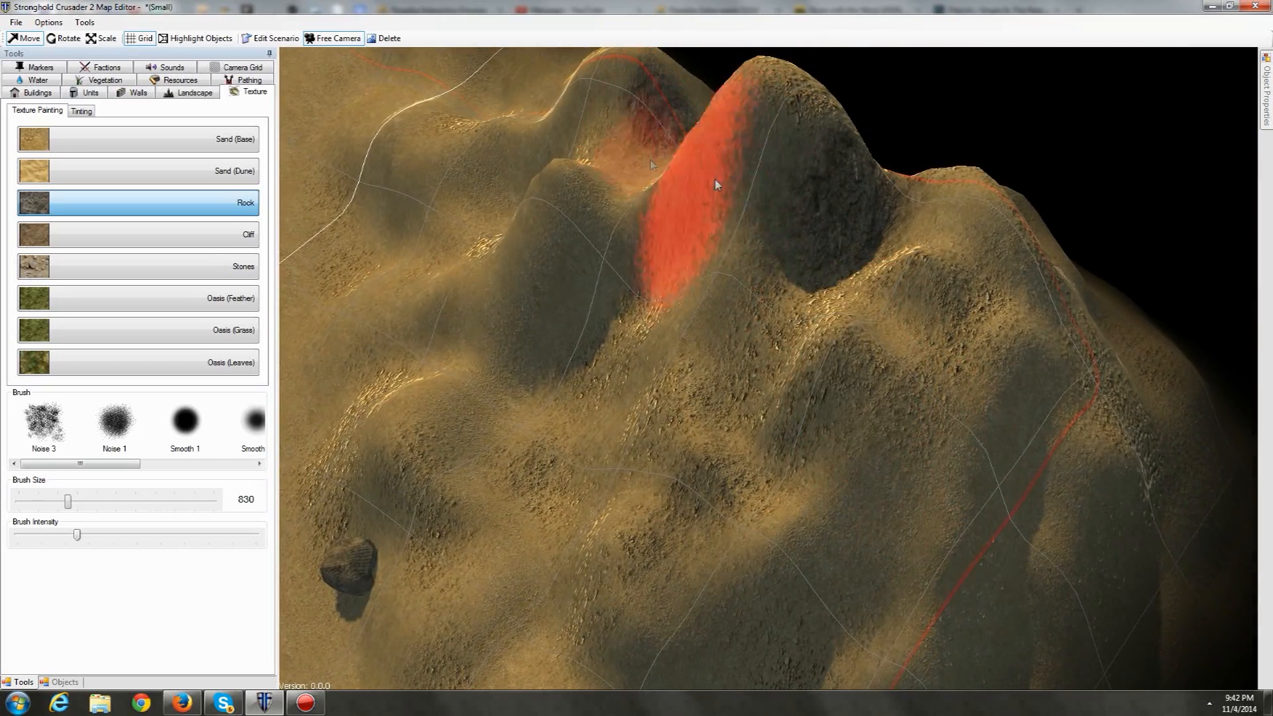
key(d)
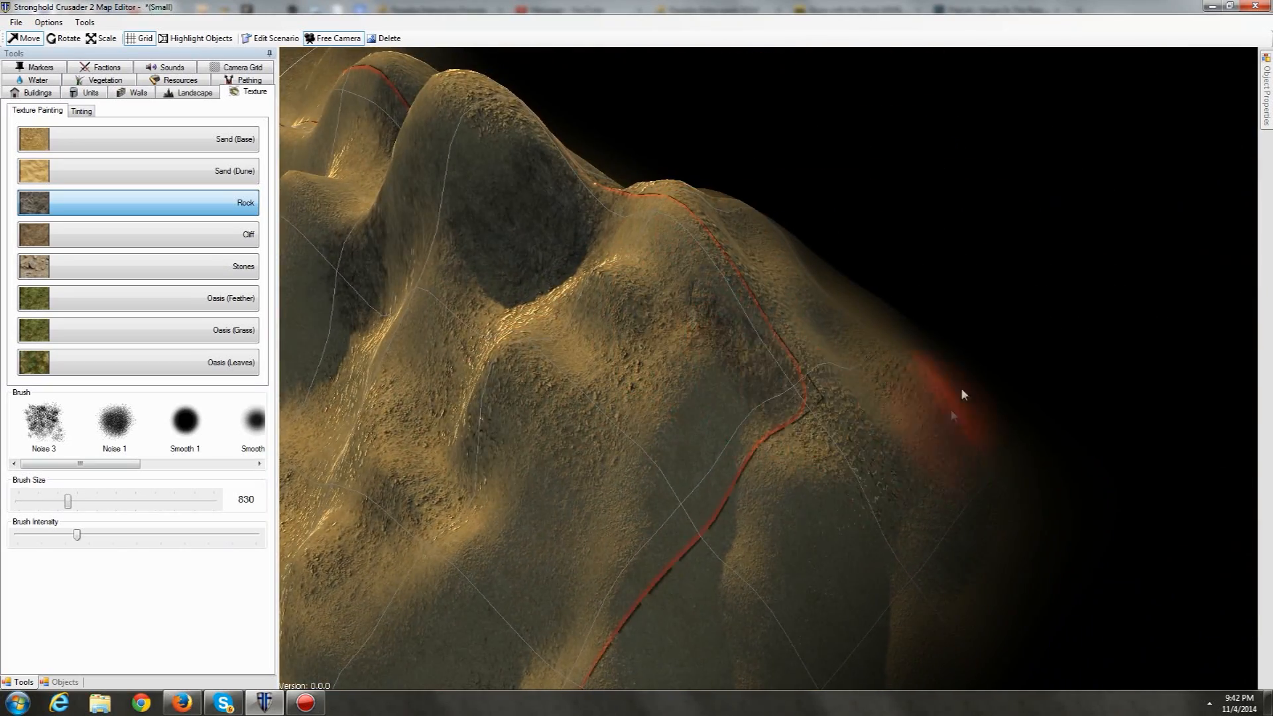
key(d)
key(w)
middle_drag(700, 399, 726, 151)
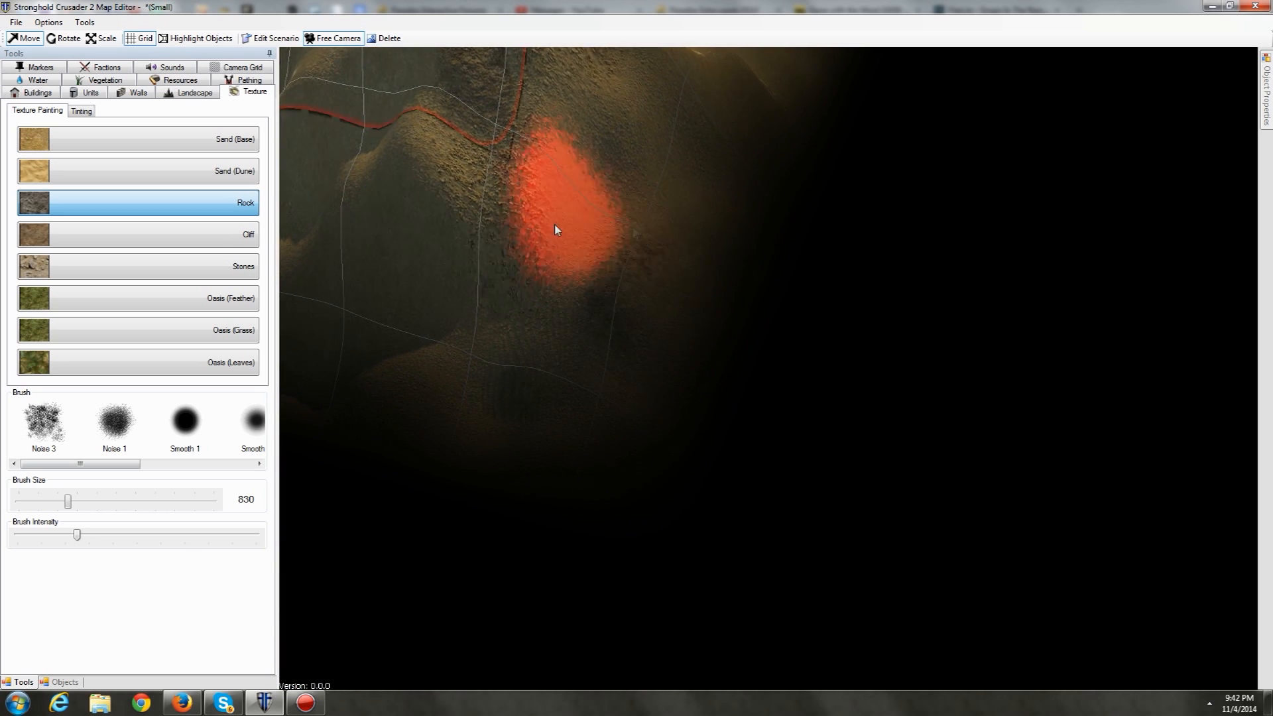
Step: Paint the Rock texture on the shaded hollows and steep slopes along and beyond the map border
right_drag(555, 227, 858, 288)
key(a)
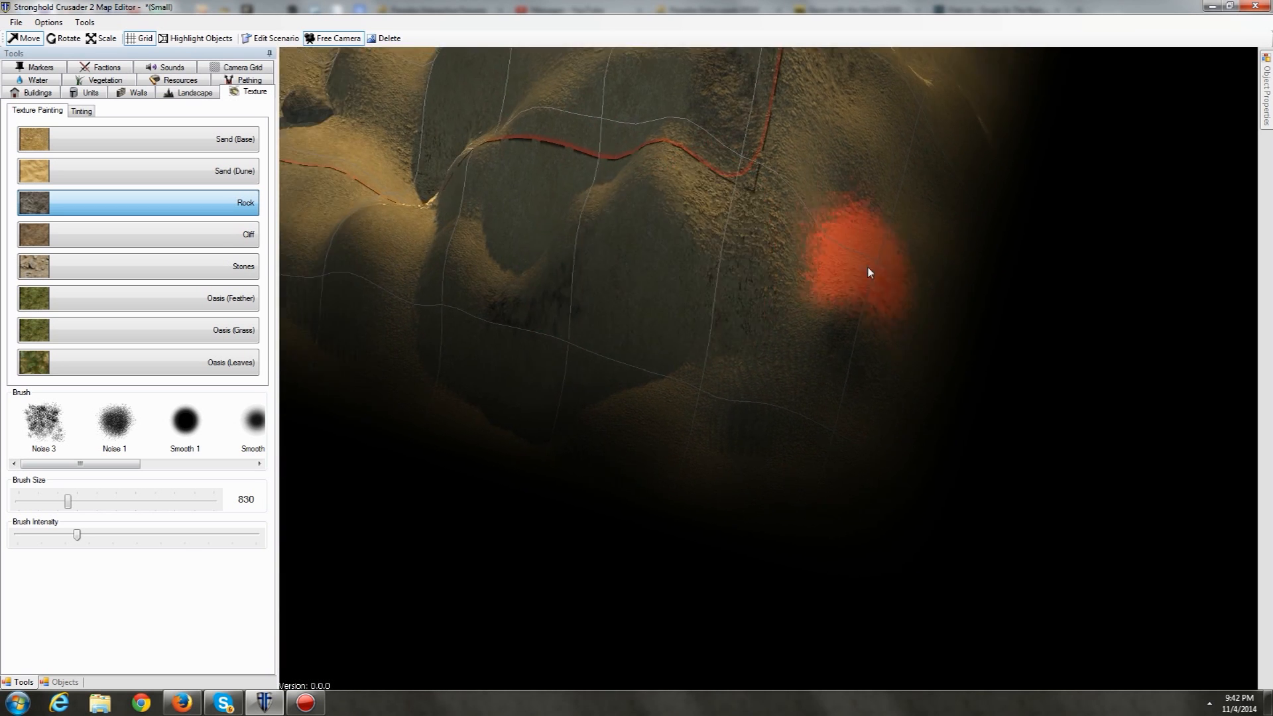
key(w)
key(a)
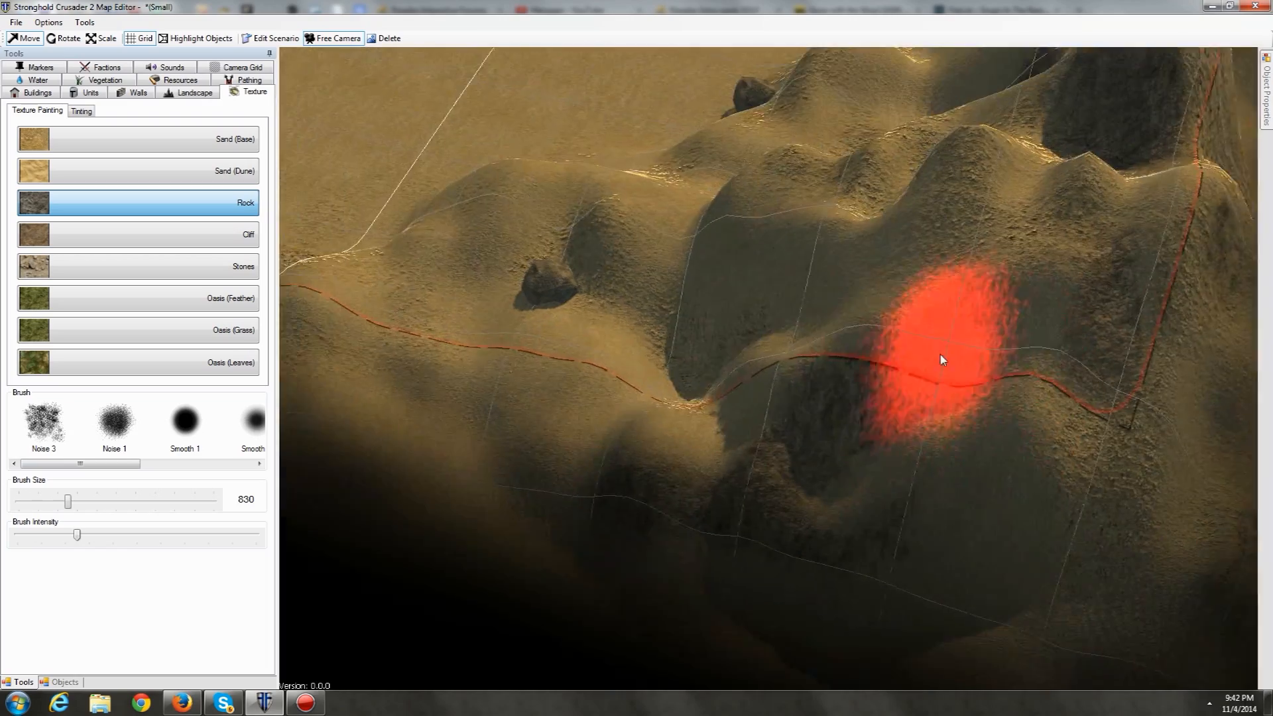
key(d)
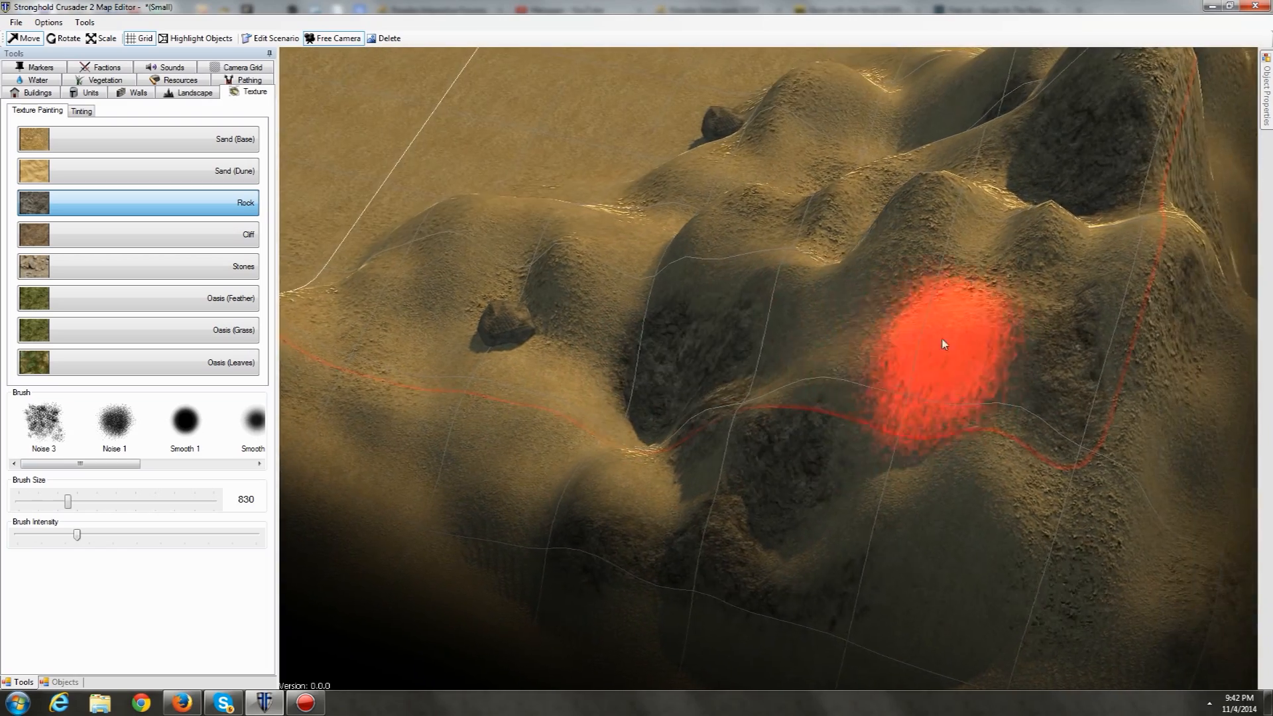
mouse_move(988, 234)
middle_down()
mouse_move(652, 256)
mouse_move(632, 146)
mouse_move(632, 222)
middle_up()
Step: Paint the Rock texture in the dark gullies on the mountain's opposite flank beside the map border
key(s)
mouse_move(531, 265)
mouse_down()
mouse_move(613, 285)
mouse_move(683, 275)
mouse_up()
key(s)
key(a)
click(452, 489)
key(s)
key(a)
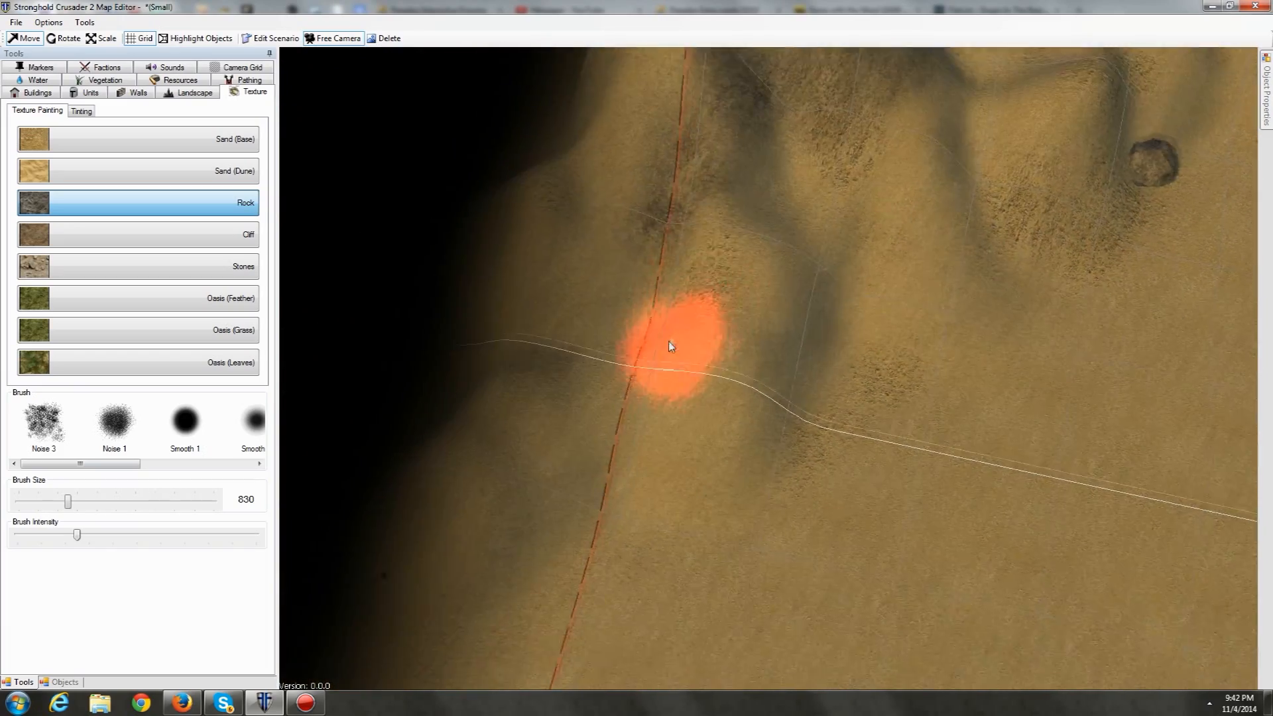
key(w)
key(d)
drag(475, 420, 454, 359)
key(w)
key(d)
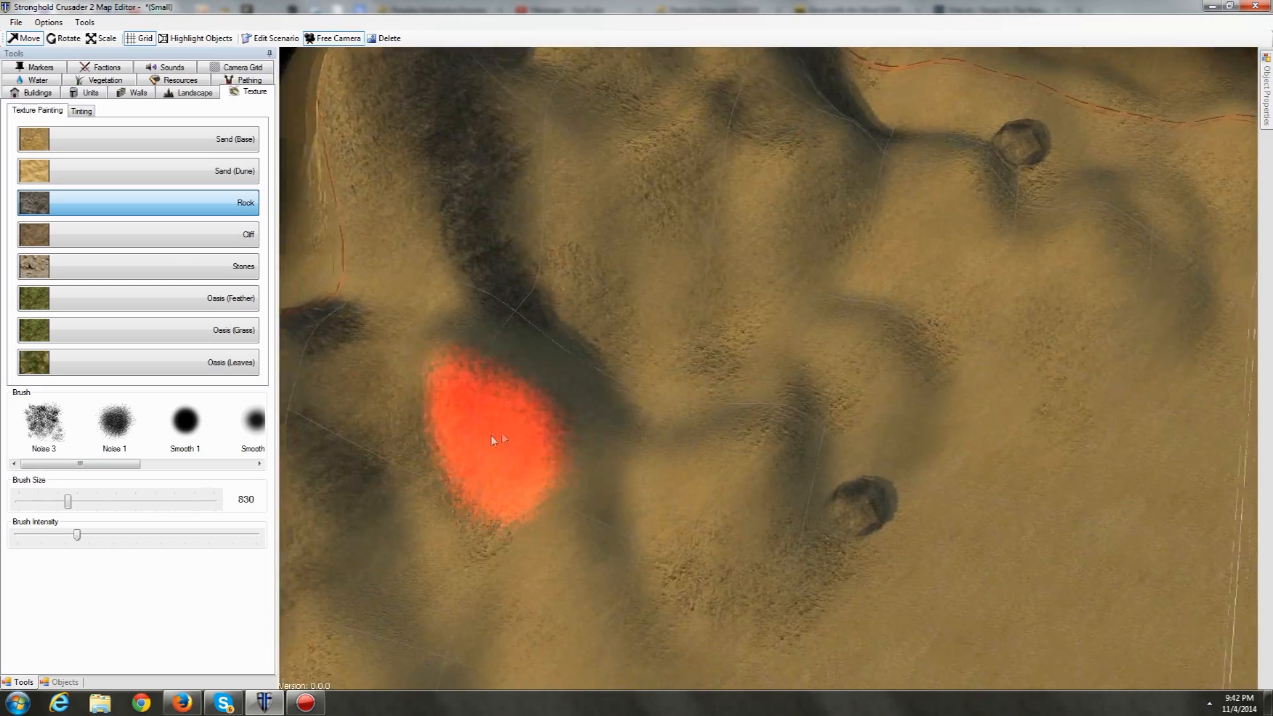
Step: Paint the Rock texture across the broad inner slope below the peak
mouse_move(683, 284)
mouse_down()
mouse_move(536, 232)
mouse_move(690, 335)
mouse_up()
key(w)
key(d)
key(a)
key(w)
drag(440, 138, 397, 169)
key(d)
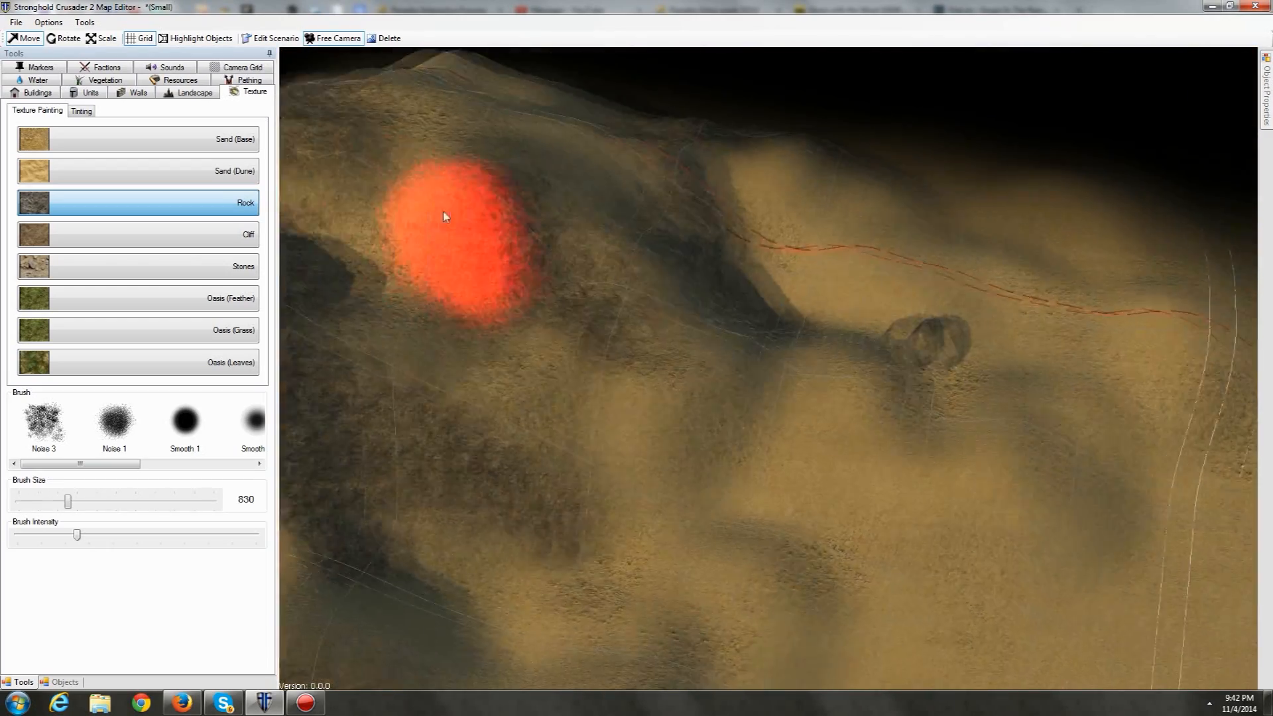
mouse_move(491, 147)
mouse_down()
mouse_move(639, 328)
mouse_move(574, 189)
mouse_up()
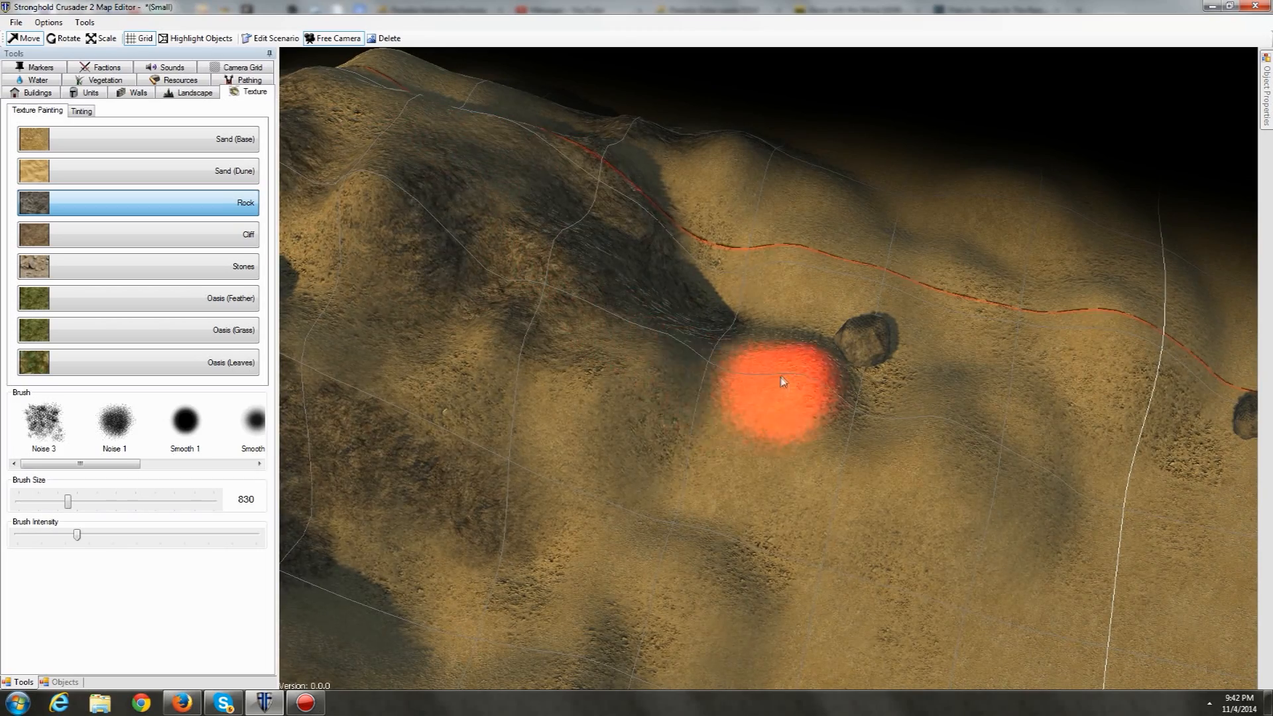
Step: Dab the Rock texture on the lower hills and around the boulders at the mountain's foot
key(s)
key(d)
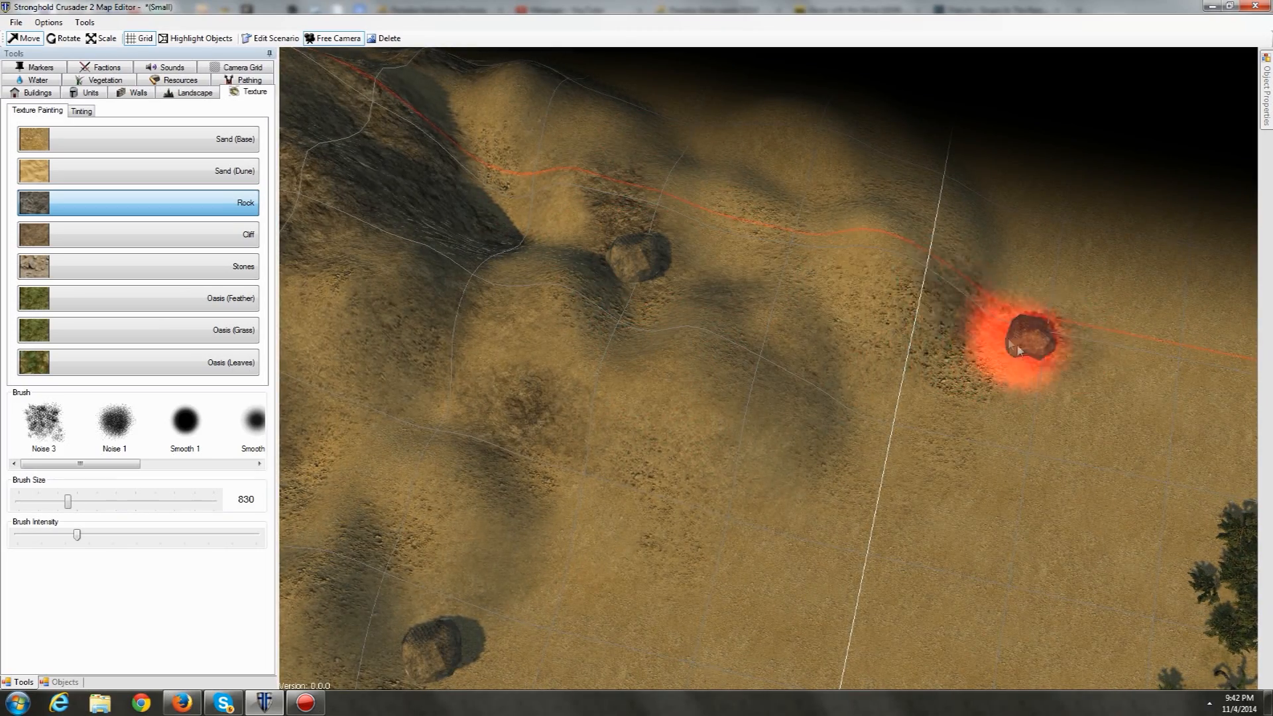
key(a)
key(s)
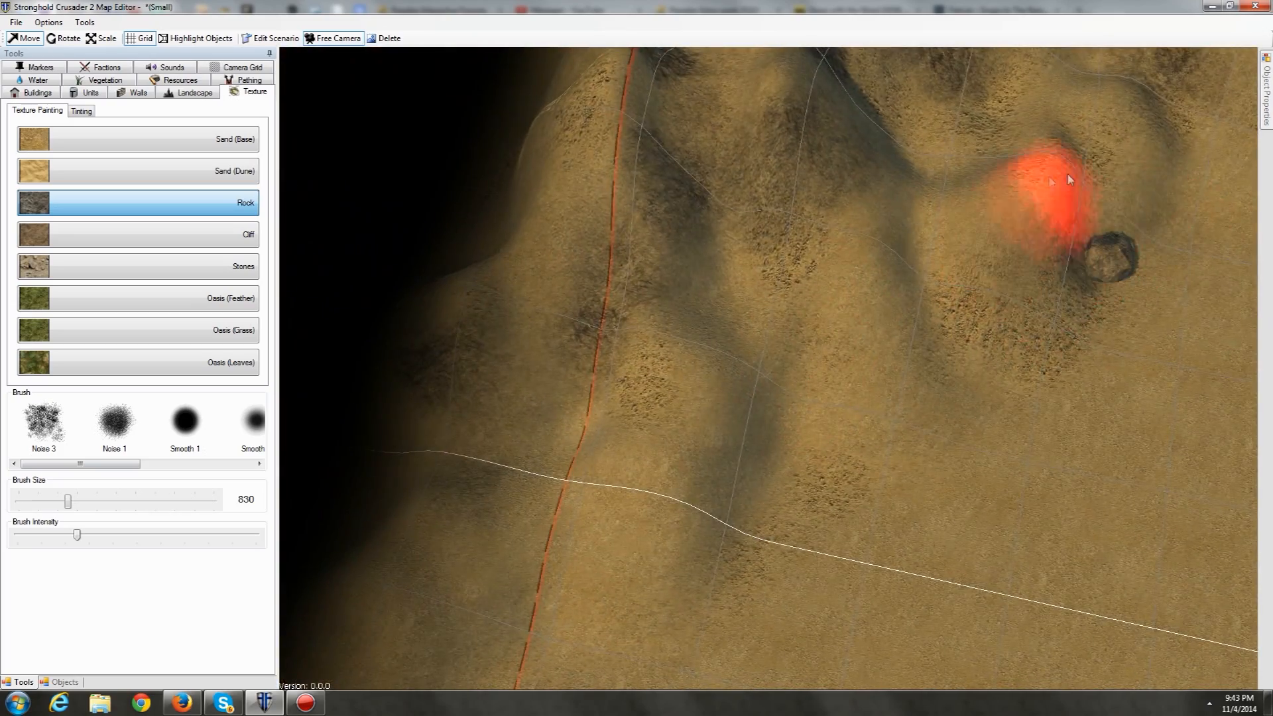
Step: Paint more Rock texture along the steep ravine and the ridge beside the map border
key(d)
key(a)
key(w)
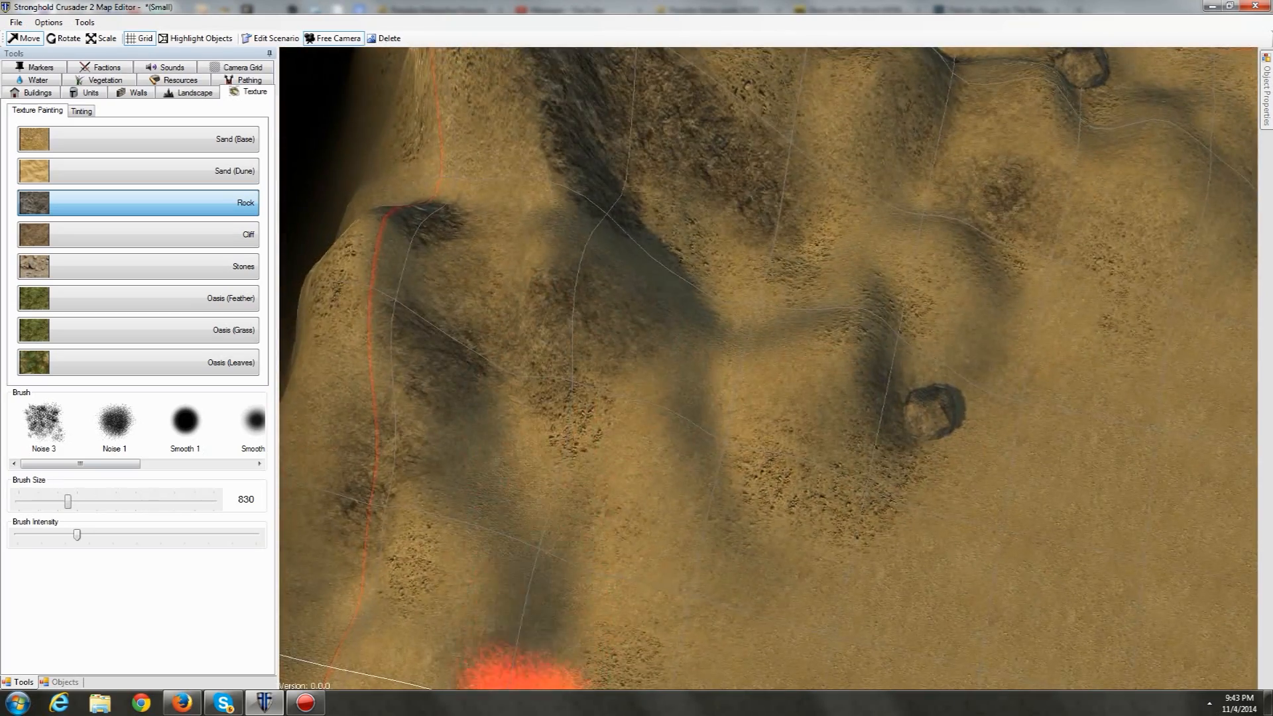
key(d)
key(w)
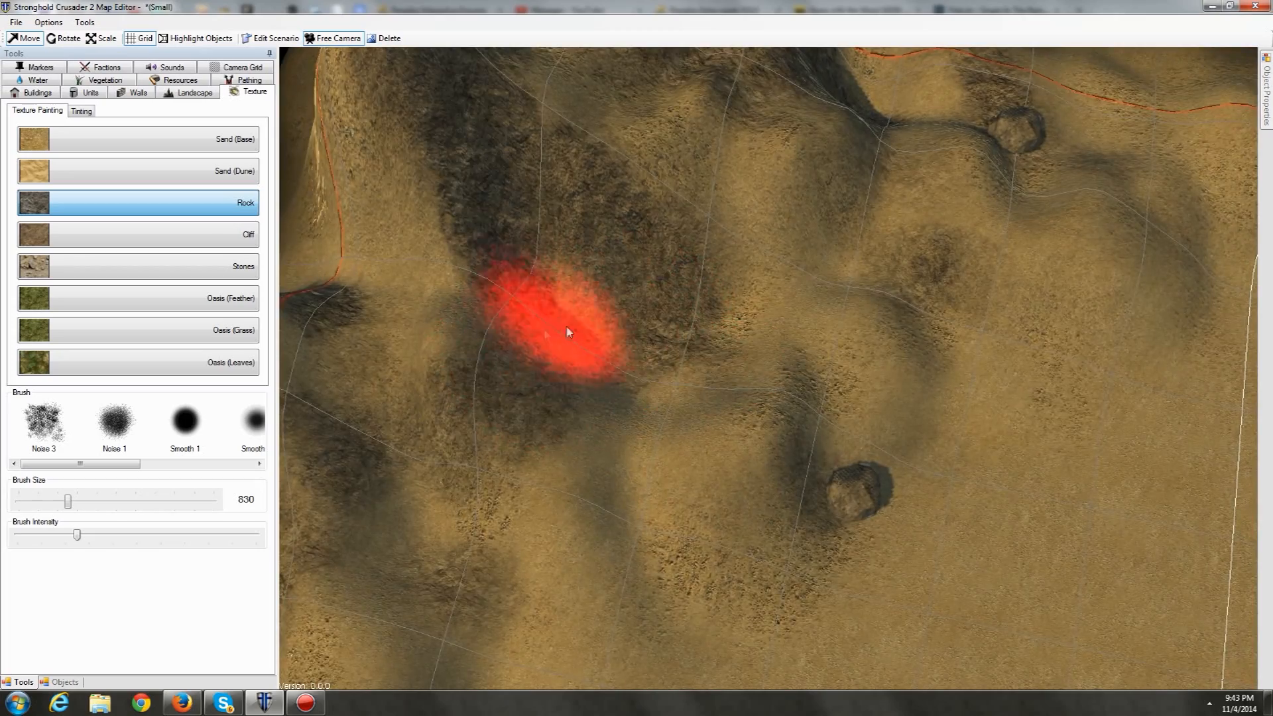
key(a)
key(w)
key(a)
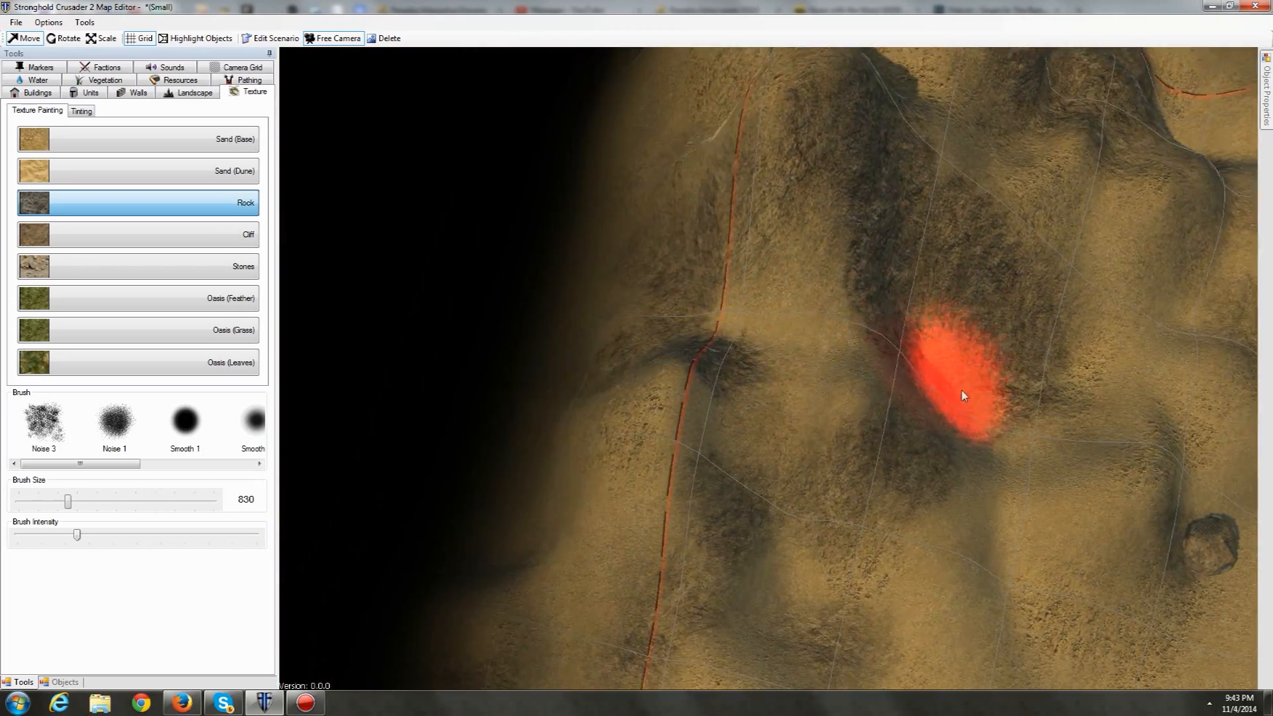
key(w)
key(s)
key(a)
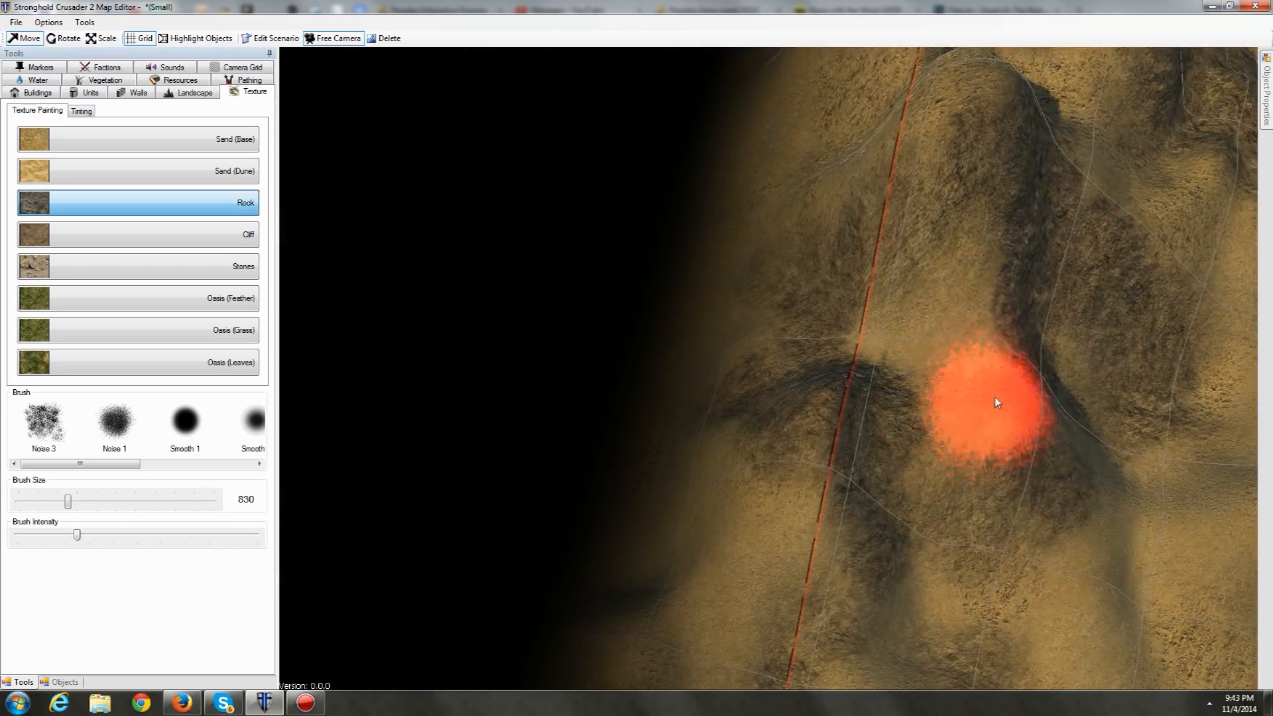
Step: Paint the Rock texture on the mountain's outer slopes beyond the border and on its front faces
key(w)
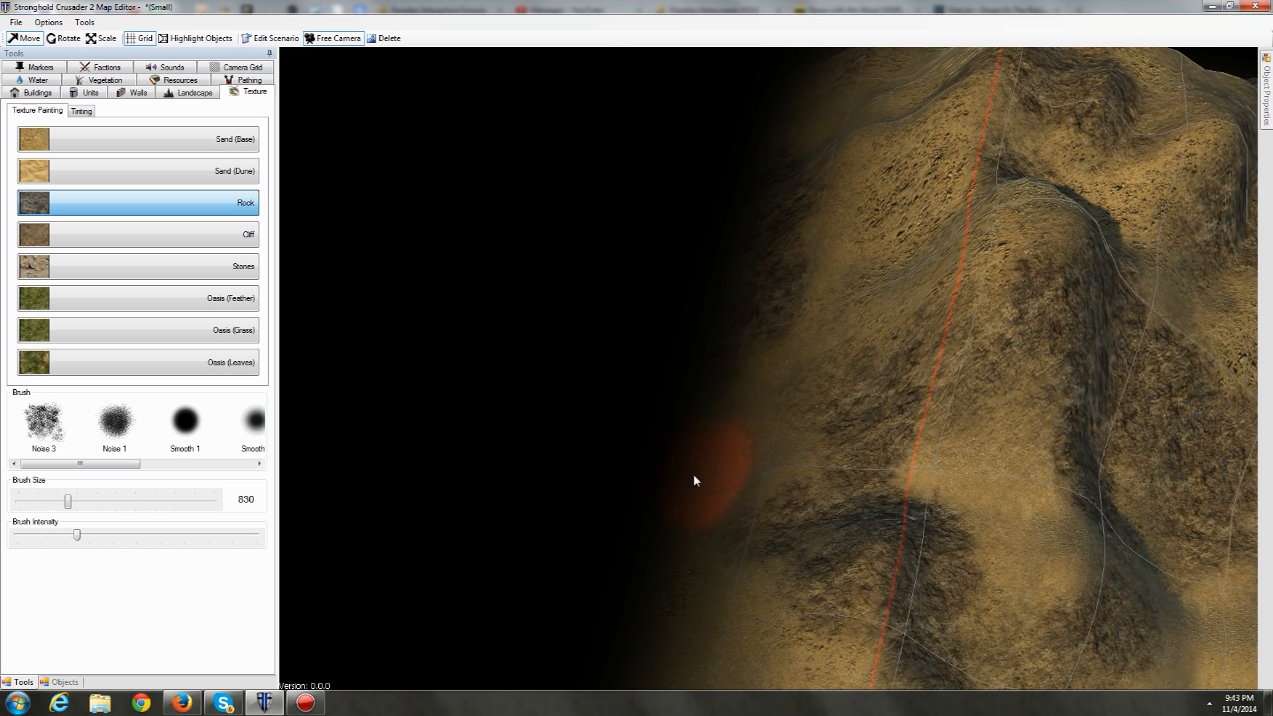
key(d)
key(w)
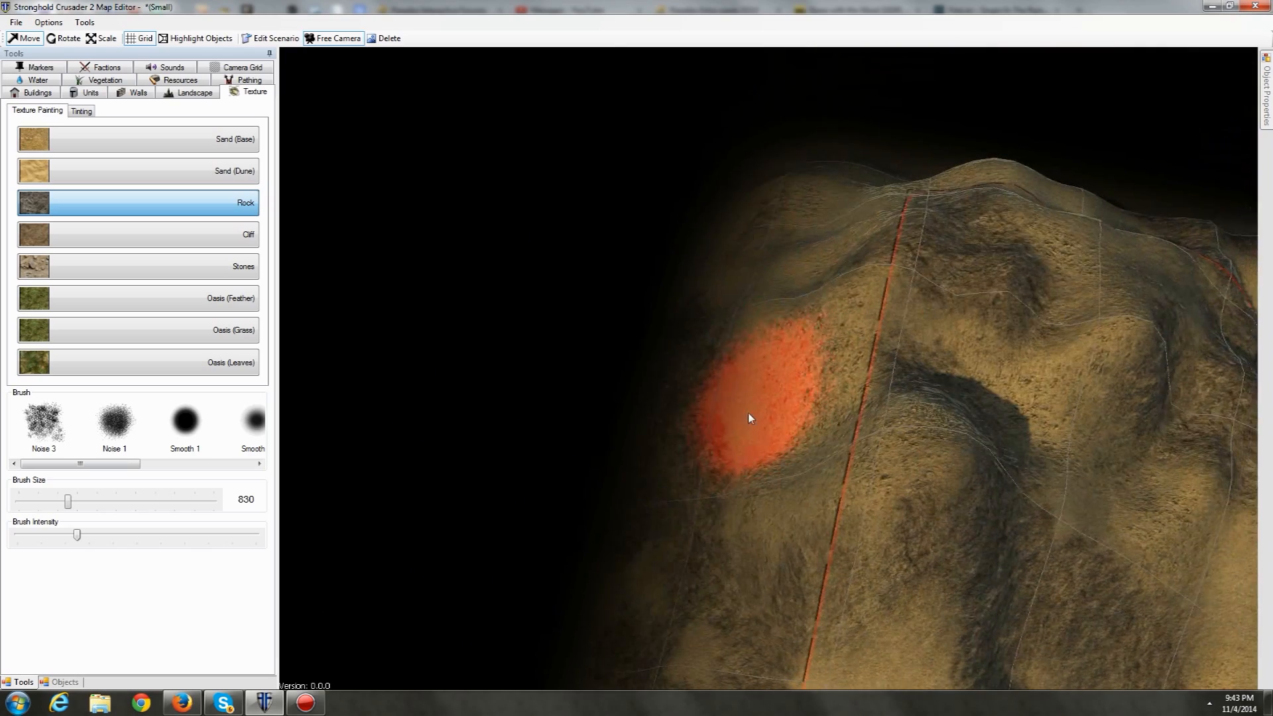
middle_drag(1272, 255, 1051, 278)
key(w)
key(a)
key(s)
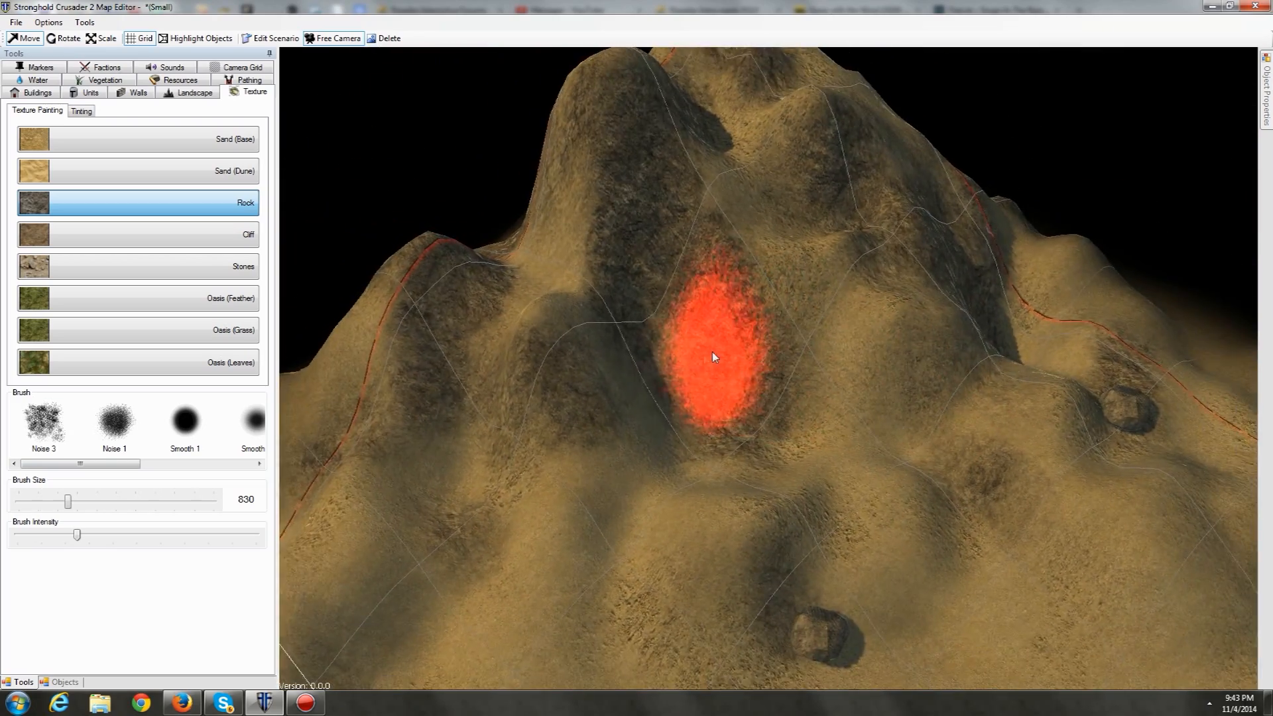
key(s)
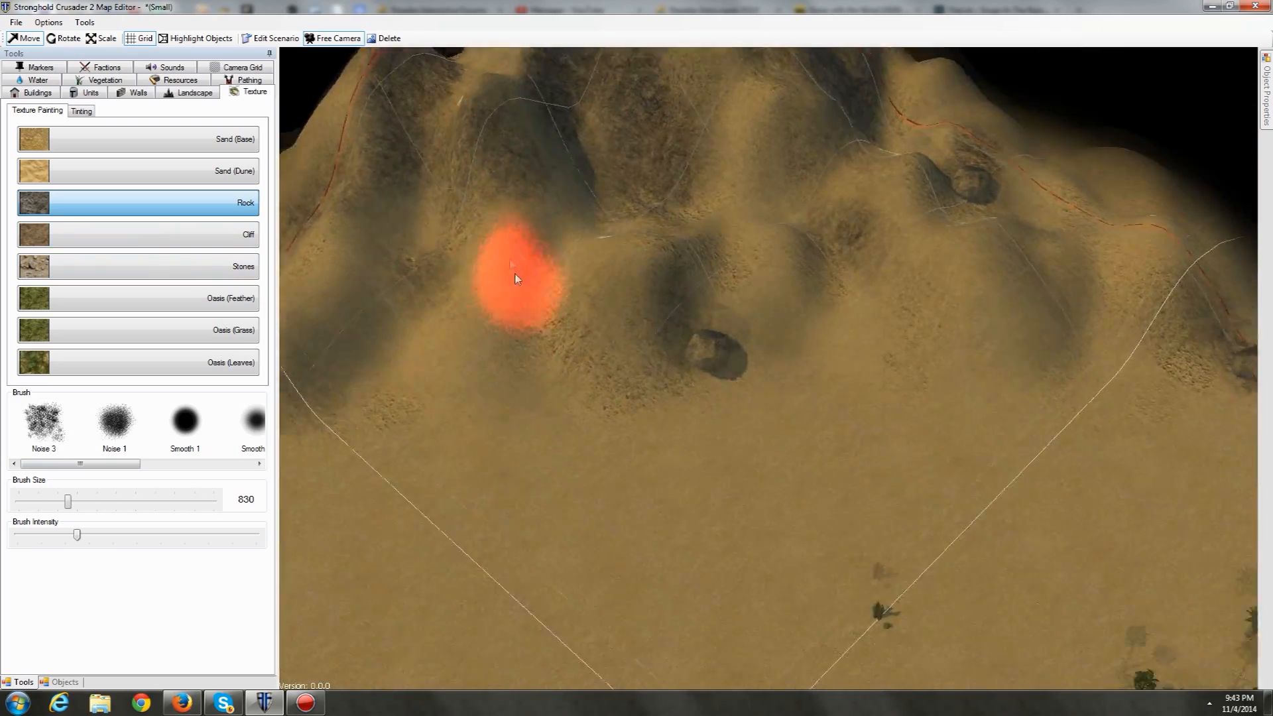
Step: Paint a first strip of Sand (Dune) texture on the open flat ground near the map's corner at brush size 830
click(162, 175)
key(s)
key(a)
key(a)
key(s)
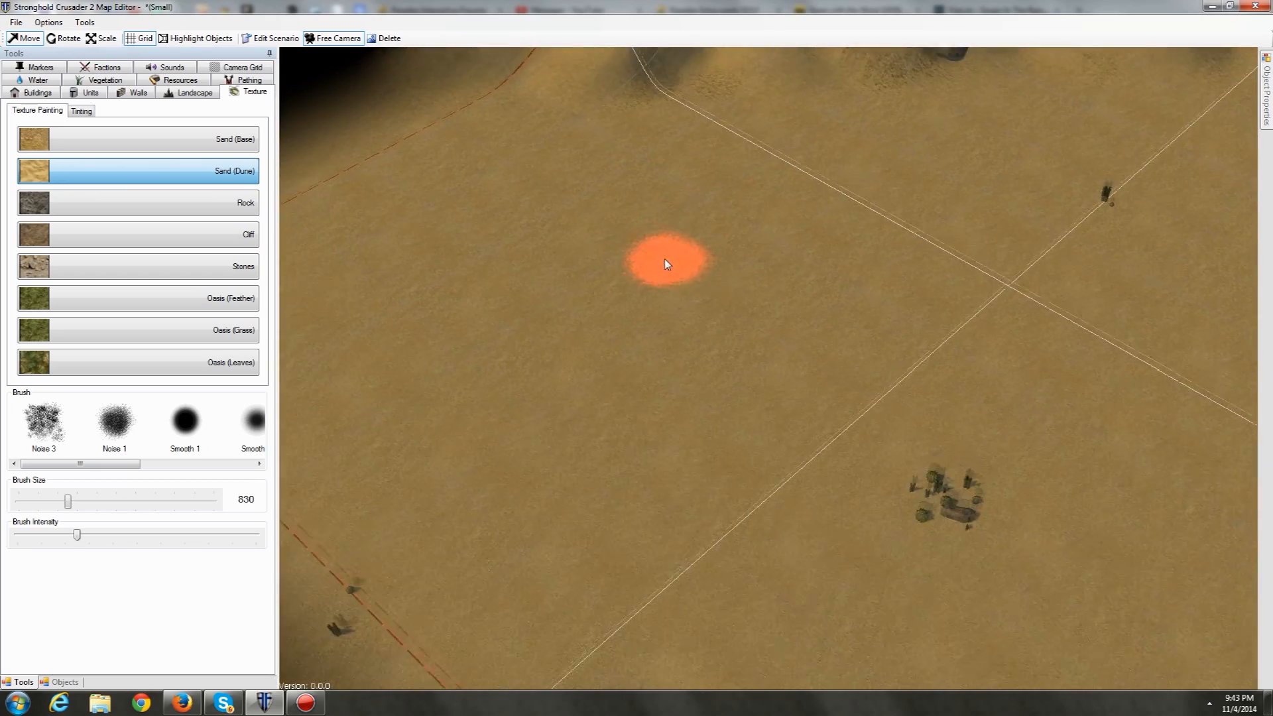
key(a)
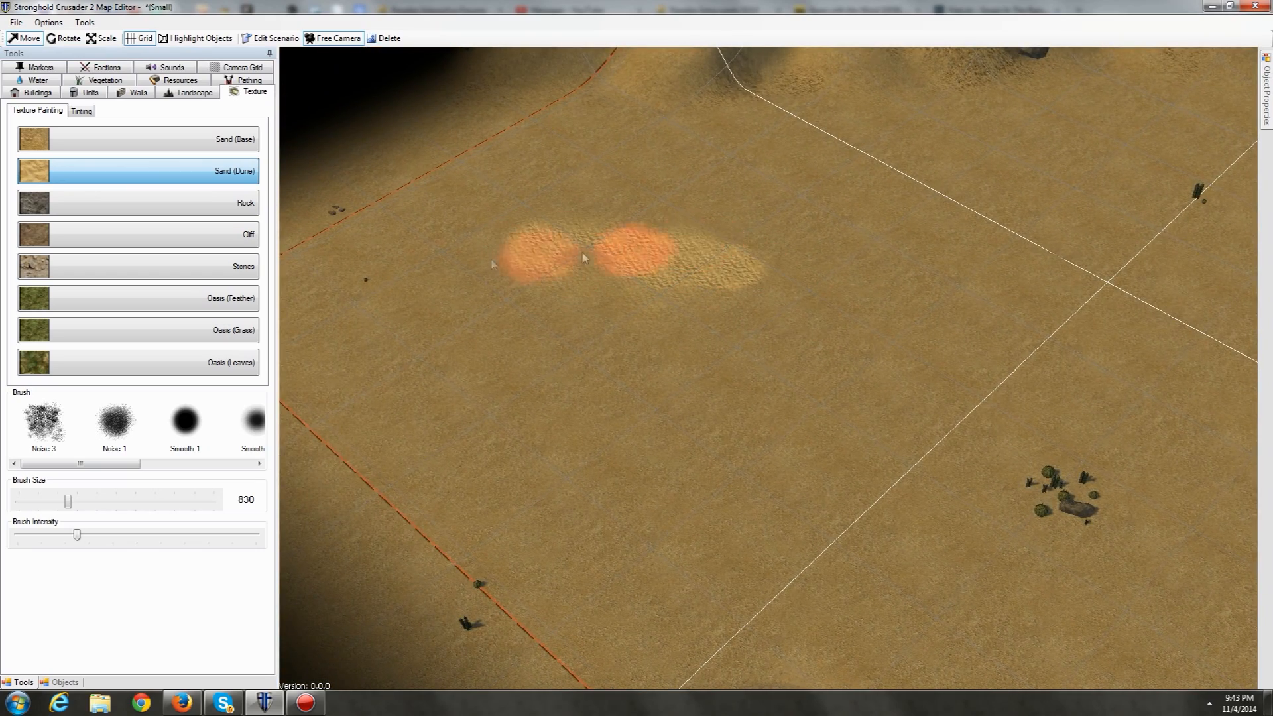
Step: Enlarge the brush to size 1600 and widen the Sand (Dune) patch across the open sand
mouse_move(727, 238)
mouse_down()
mouse_move(526, 287)
mouse_move(647, 285)
mouse_move(647, 370)
mouse_move(781, 325)
mouse_move(544, 382)
mouse_move(811, 273)
mouse_up()
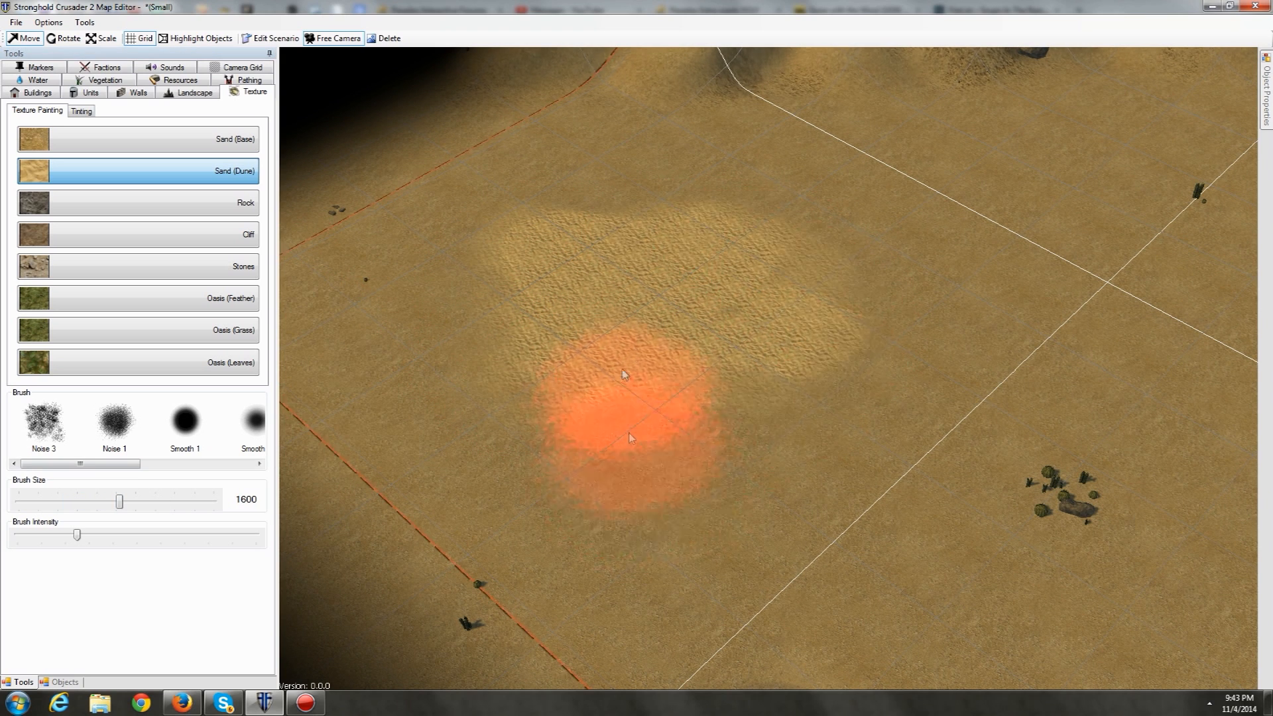
key(w)
key(a)
mouse_move(660, 290)
mouse_down()
mouse_move(604, 396)
mouse_move(482, 398)
mouse_up()
key(d)
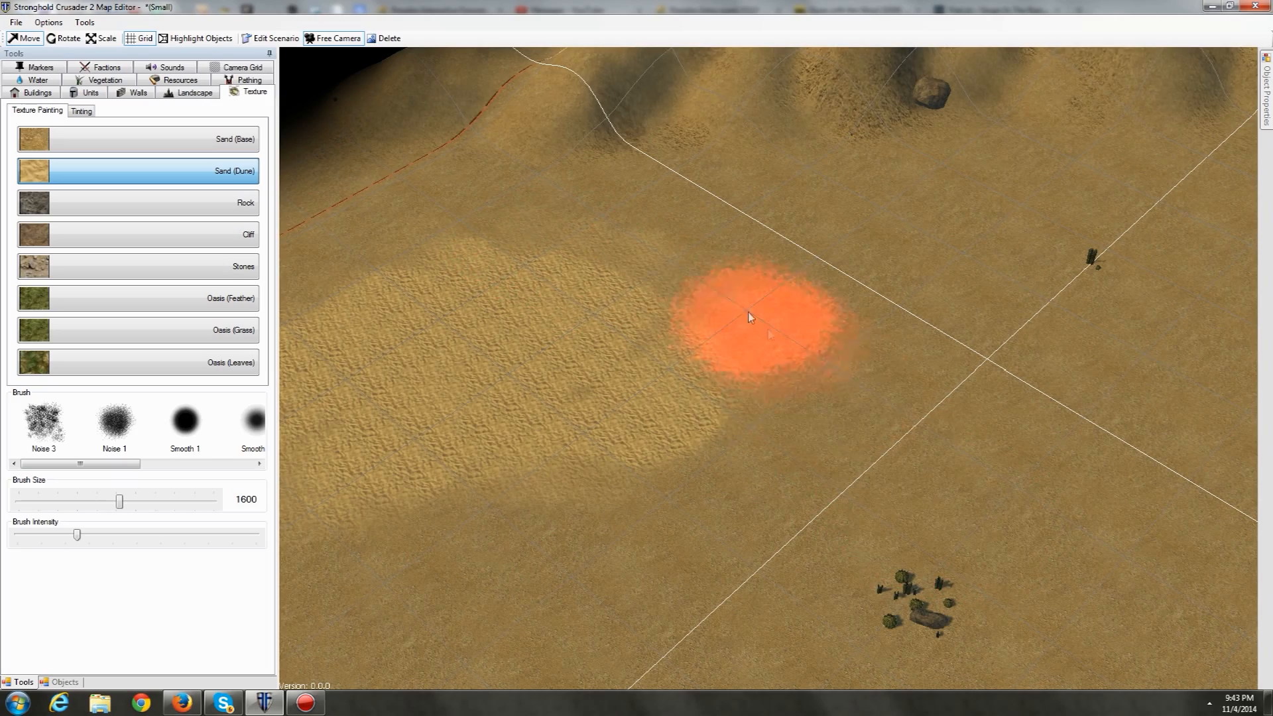
Step: Extend the Sand (Dune) patch with the size 1600 brush across the open flat ground and toward the map's corner
key(a)
key(s)
click(810, 366)
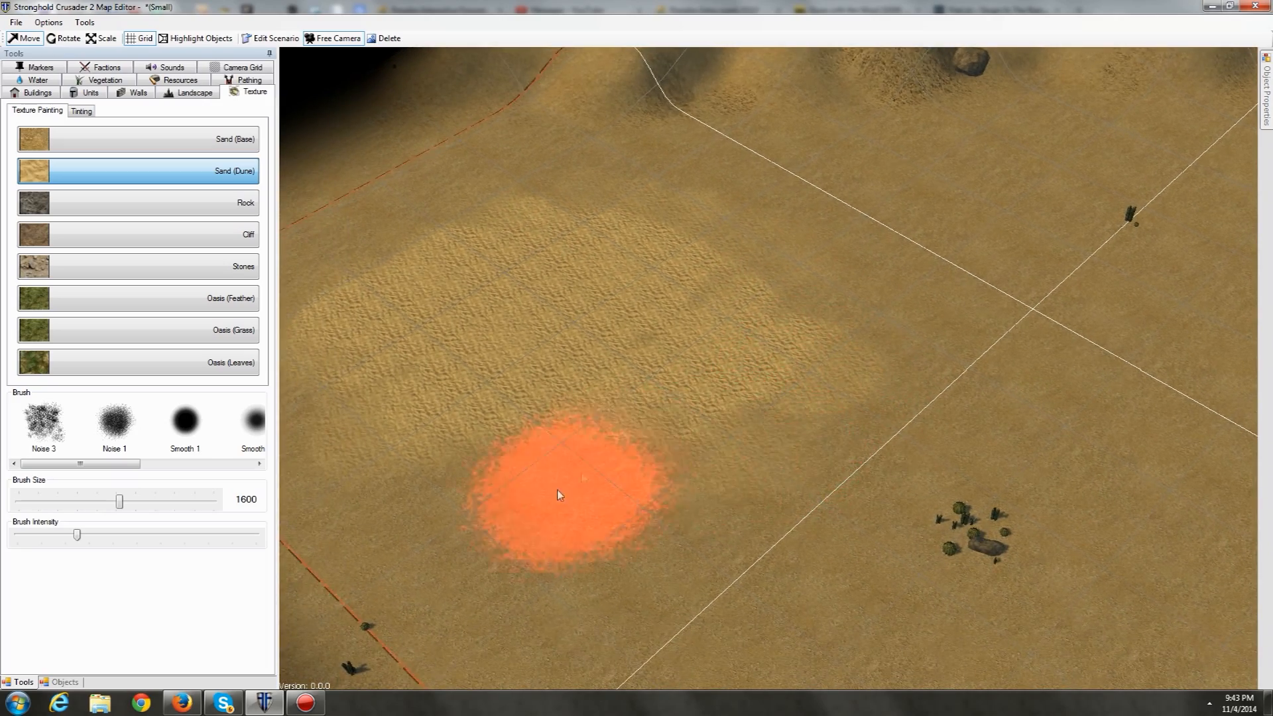
key(a)
key(s)
click(530, 492)
key(a)
key(s)
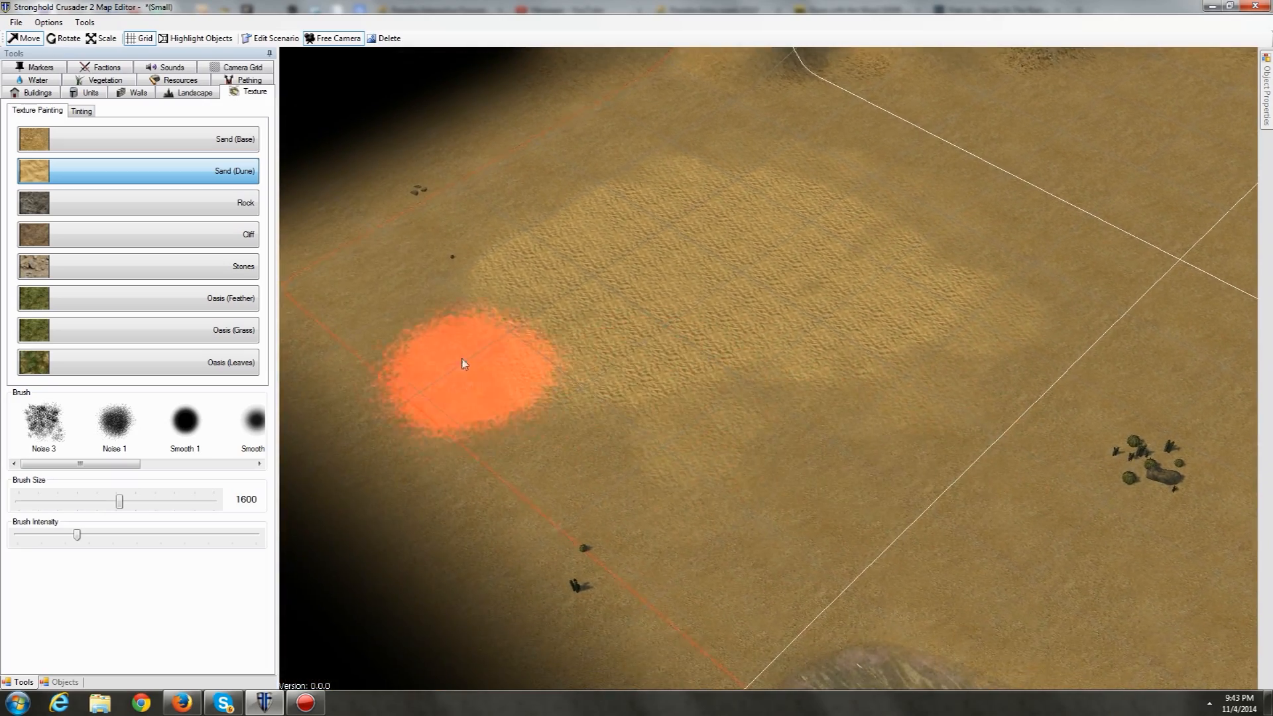
key(w)
key(a)
click(545, 326)
key(w)
key(d)
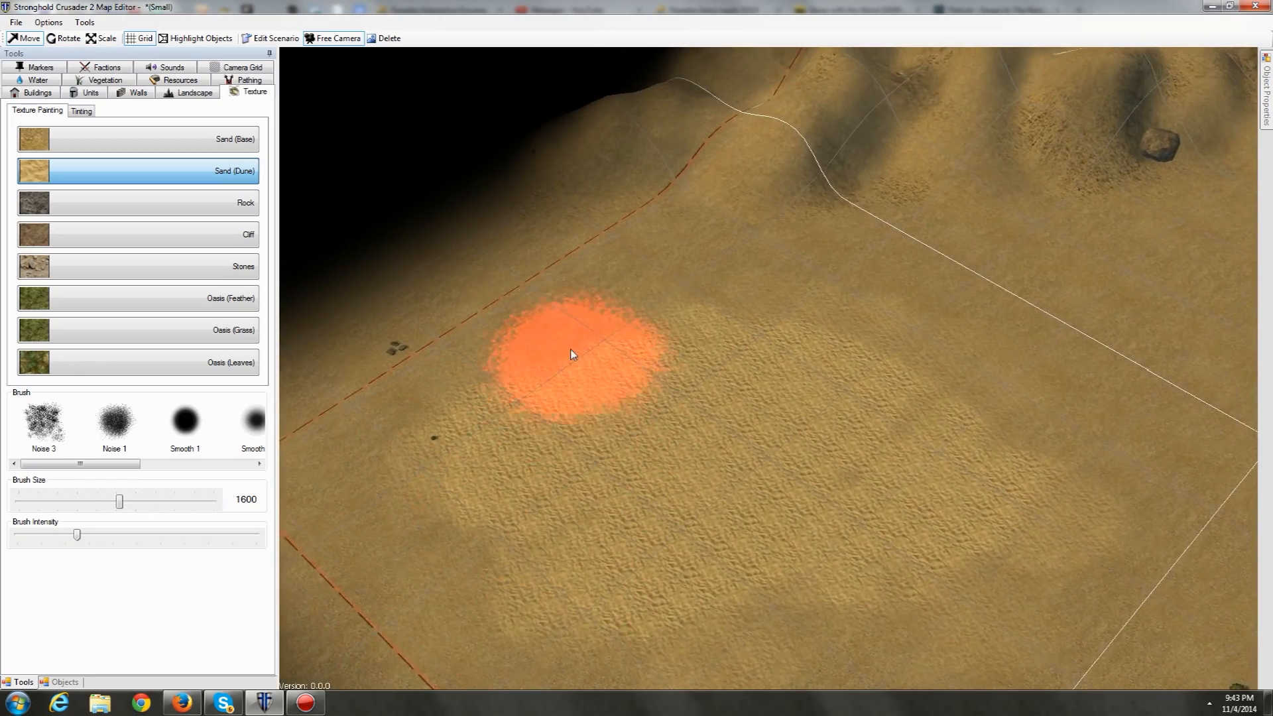
Step: Paint Sand (Dune) texture over the map's corner and the strip of ground just beyond its border lines
middle_drag(789, 375, 718, 421)
scroll(716, 474, up, 5)
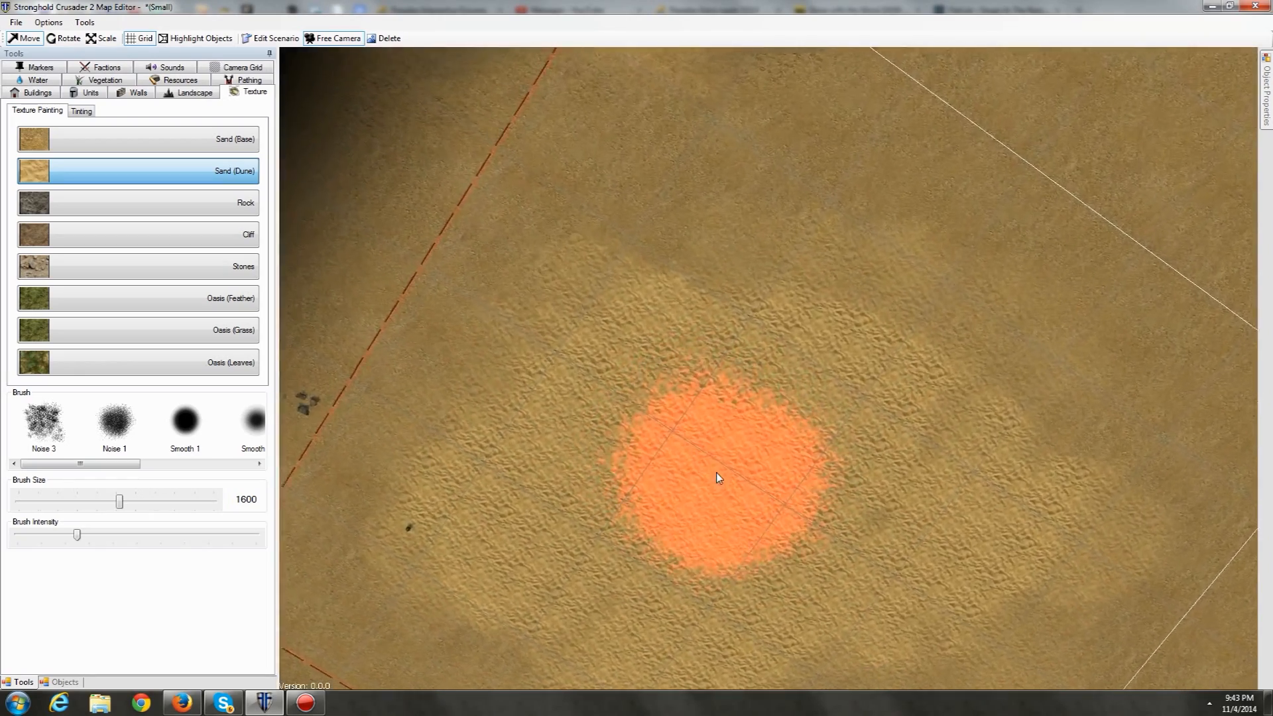
mouse_move(746, 469)
middle_down()
mouse_move(761, 466)
mouse_move(806, 515)
mouse_move(789, 468)
mouse_move(723, 398)
middle_up()
key(w)
mouse_move(673, 150)
mouse_down()
mouse_move(534, 219)
mouse_move(864, 392)
mouse_move(650, 171)
mouse_move(429, 276)
mouse_move(918, 357)
mouse_move(652, 138)
mouse_move(354, 262)
mouse_move(582, 263)
mouse_move(642, 414)
mouse_move(575, 249)
mouse_move(418, 231)
mouse_move(640, 113)
mouse_move(531, 162)
mouse_move(781, 213)
mouse_move(595, 379)
mouse_move(610, 469)
mouse_move(412, 376)
mouse_move(583, 540)
mouse_move(837, 452)
mouse_move(910, 457)
mouse_move(793, 435)
mouse_move(747, 396)
mouse_up()
key(a)
key(s)
key(a)
key(s)
key(a)
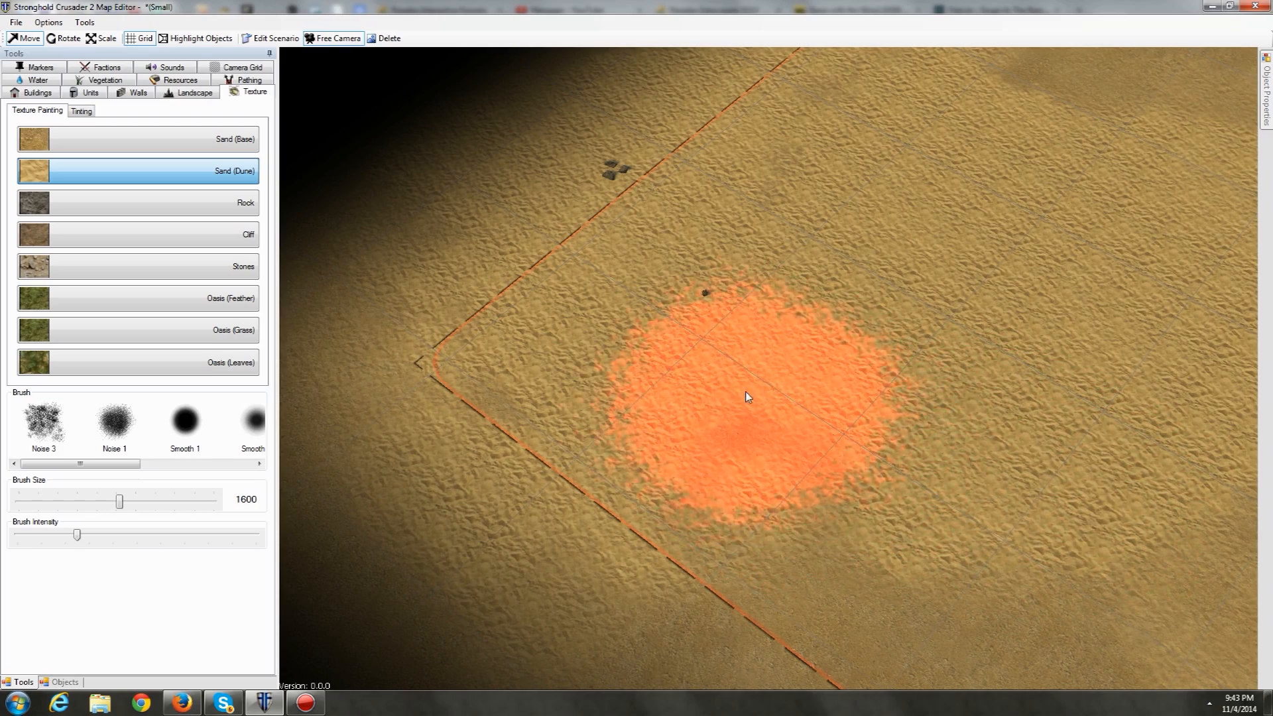
Step: Examine the dune patch and how its edges blend into the surrounding base sand
scroll(747, 393, down, 2)
scroll(703, 384, down, 5)
key(Right)
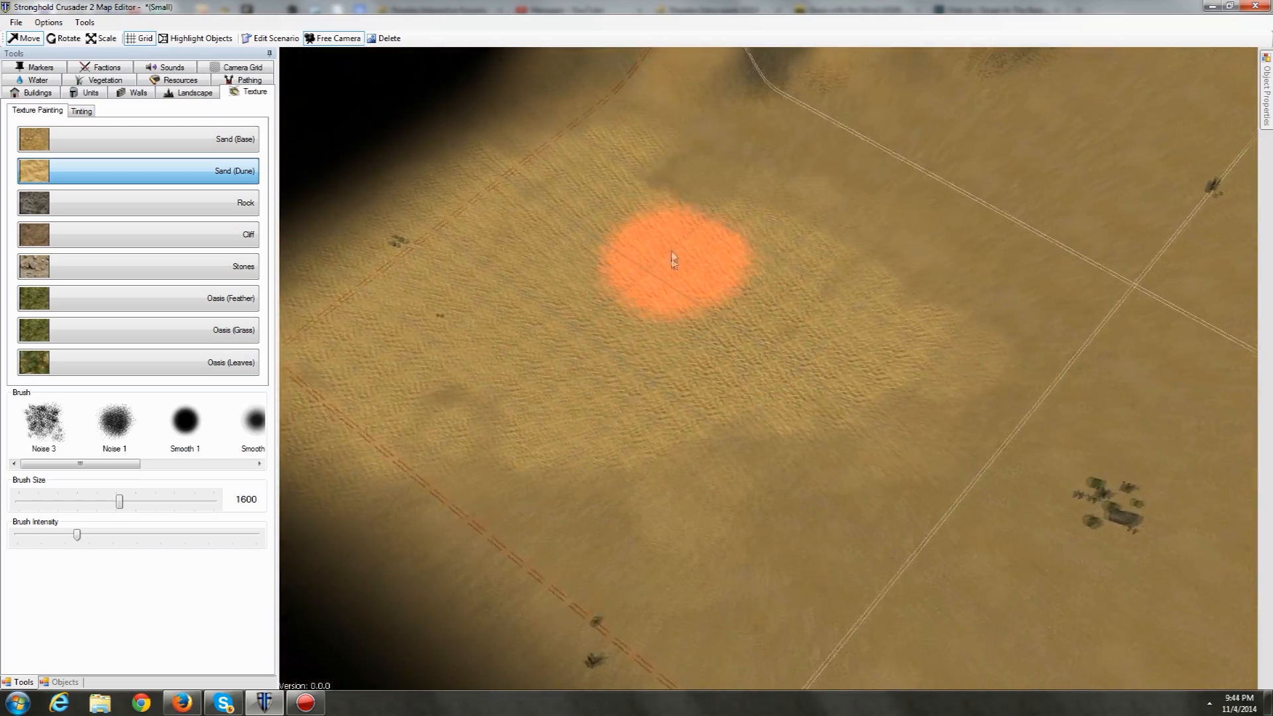
key(Right)
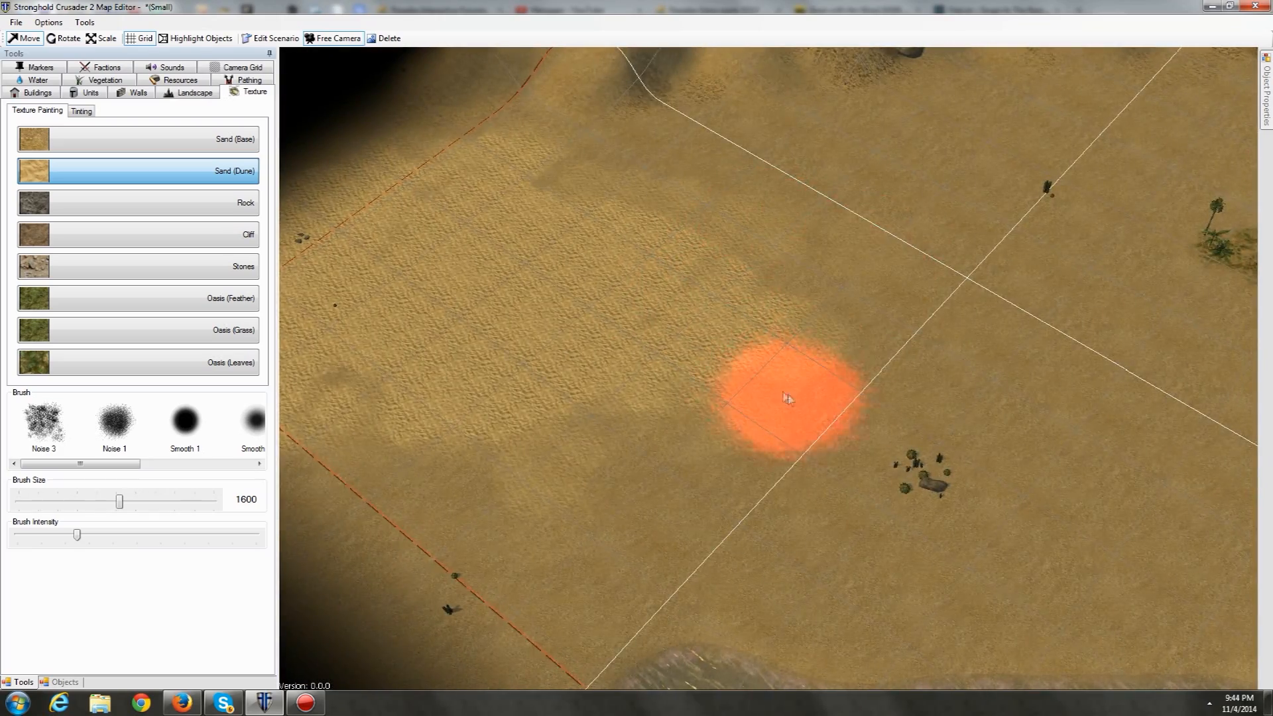
key(Right)
key(Right)
scroll(597, 356, down, 2)
key(Left)
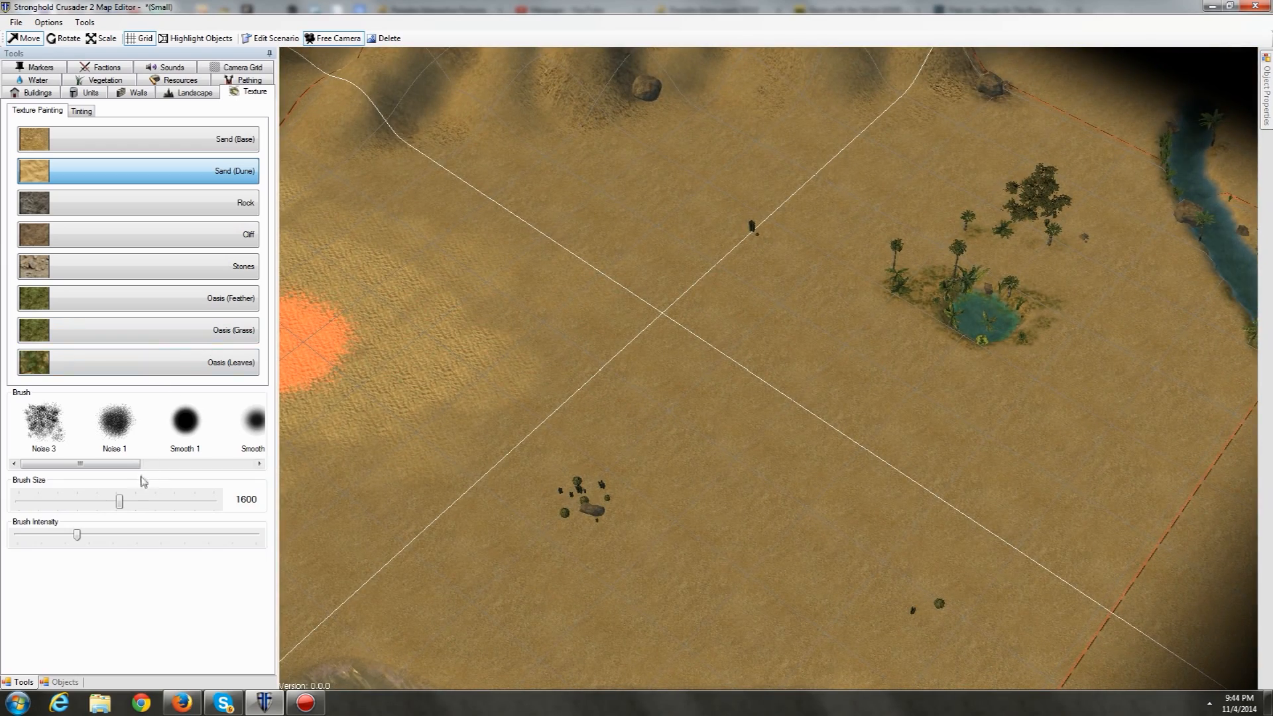
right_drag(369, 249, 392, 302)
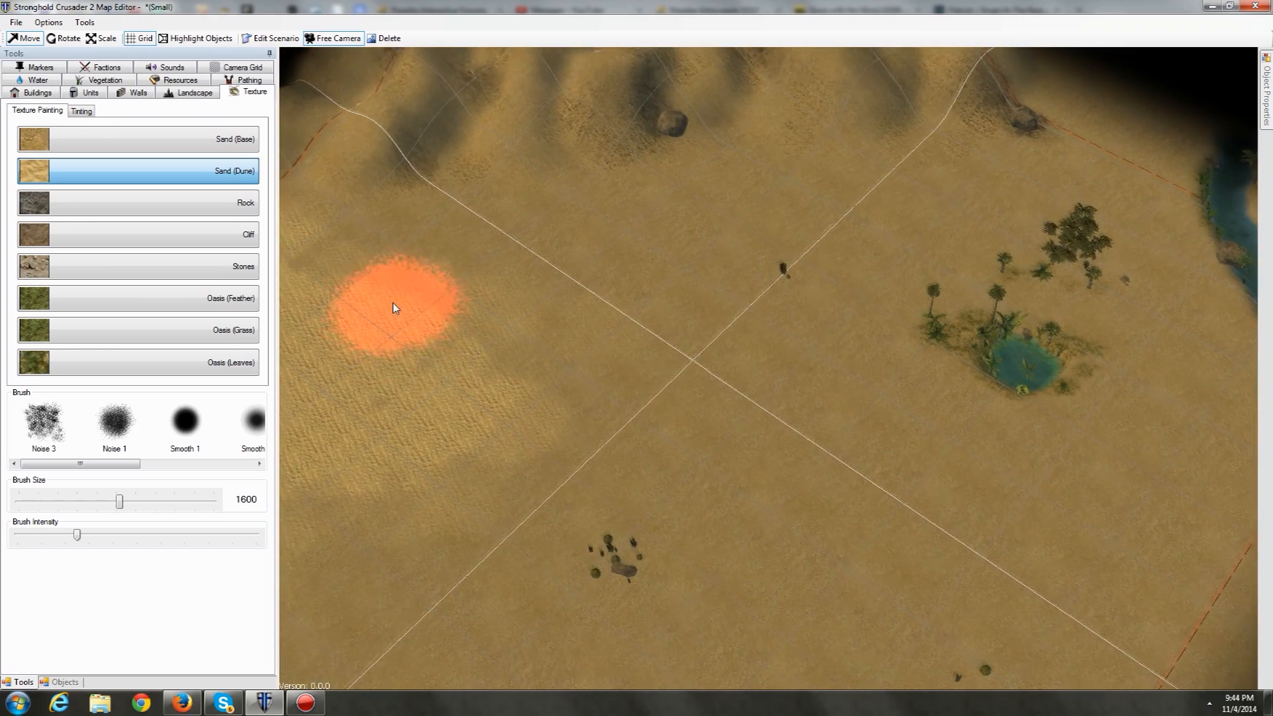
key(Down)
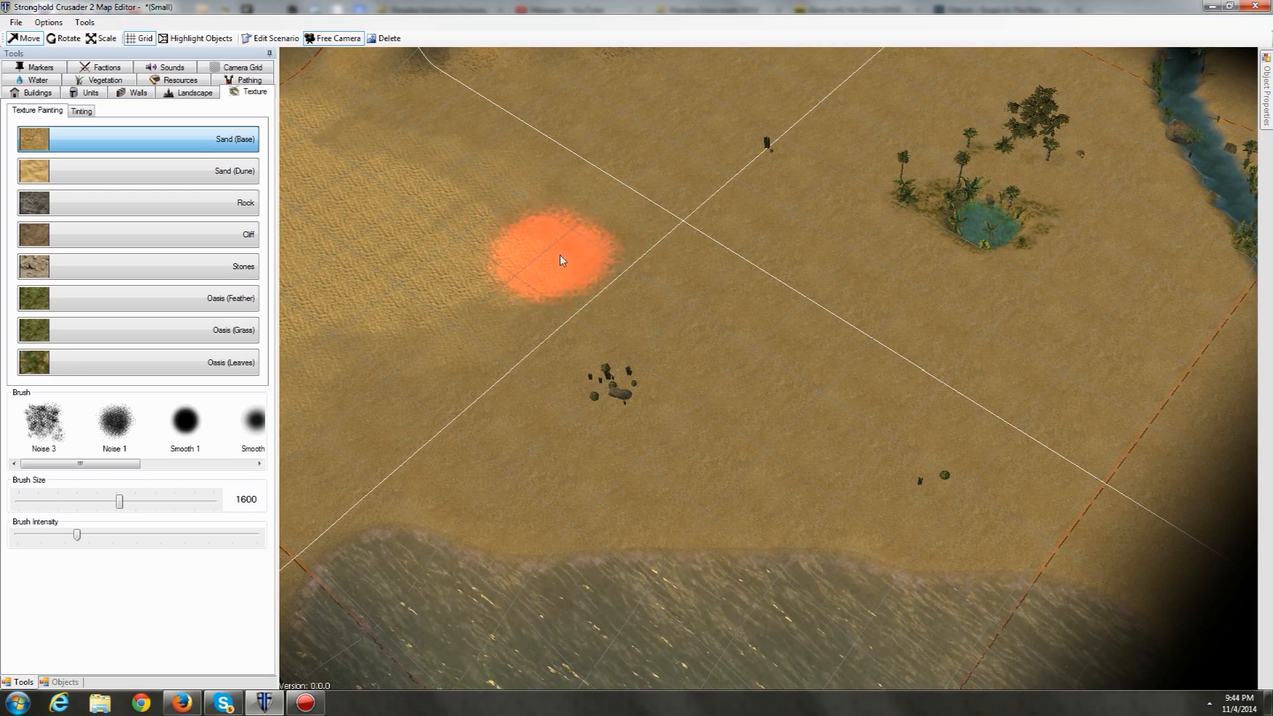
key(Up)
key(Left)
Step: Open the texture tinting colours and examine the ground around the oasis pond up close
click(82, 112)
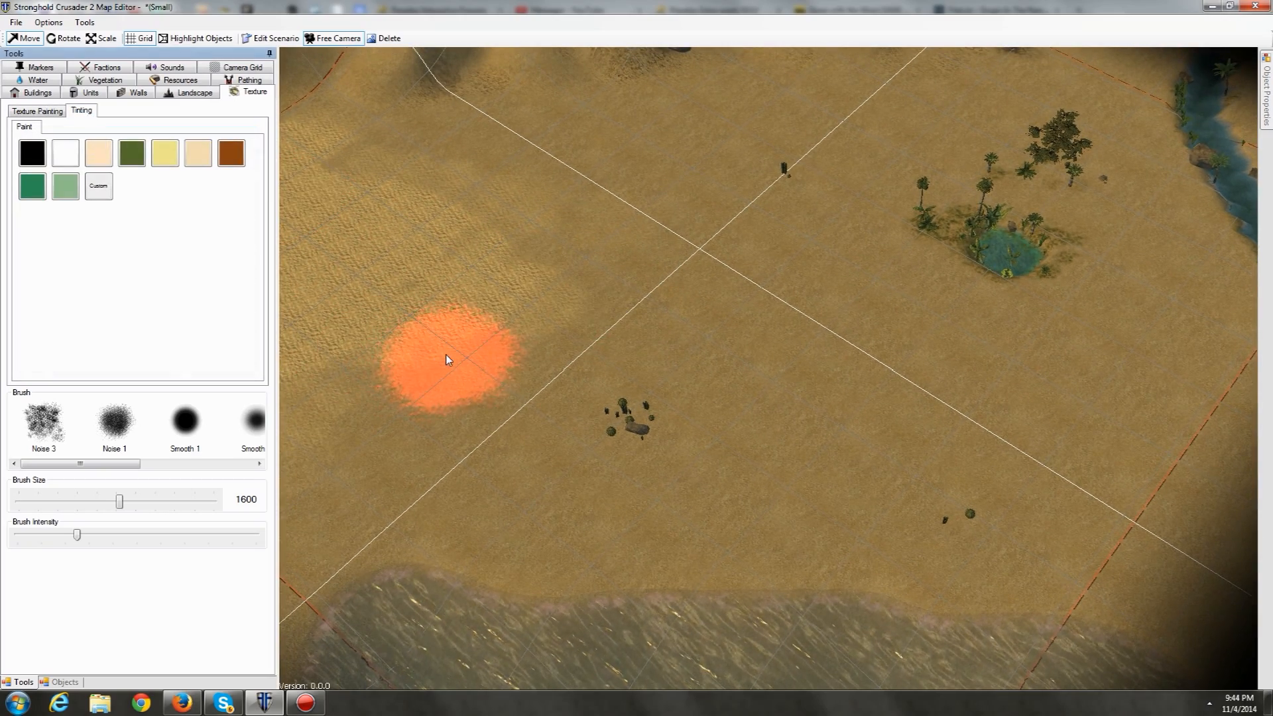
key(Up)
key(Right)
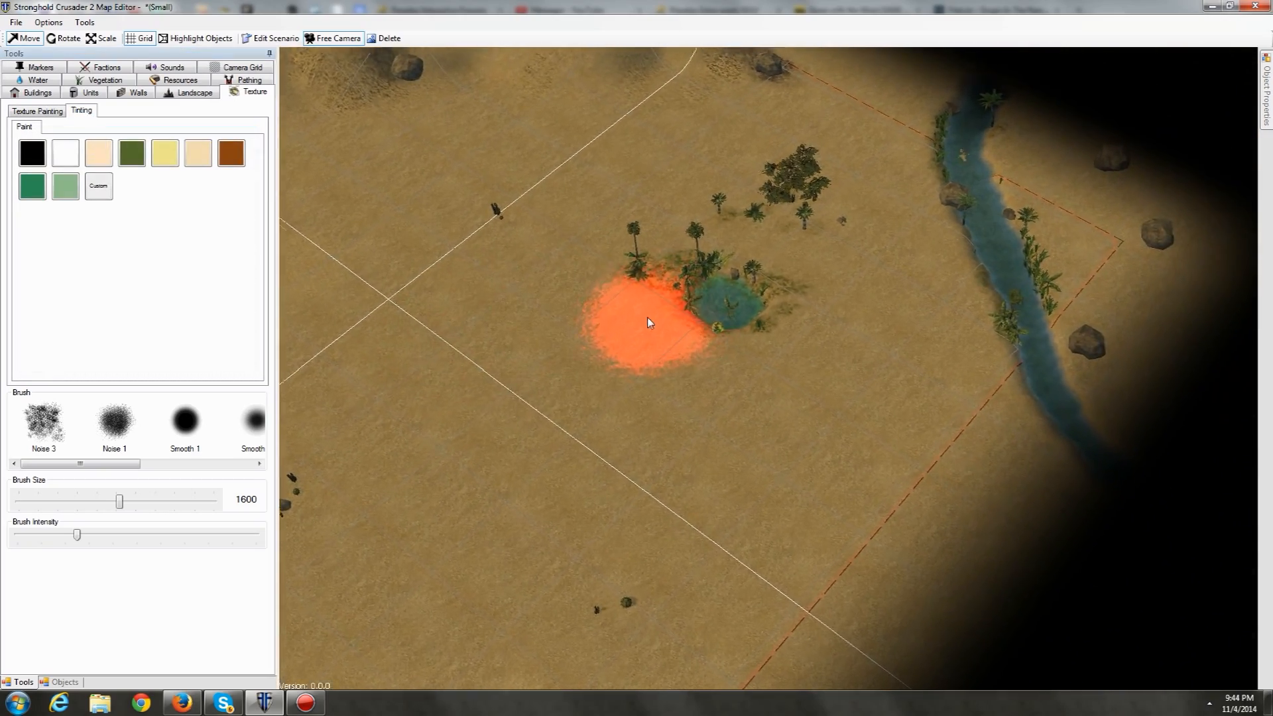
scroll(638, 317, up, 4)
scroll(762, 356, down, 1)
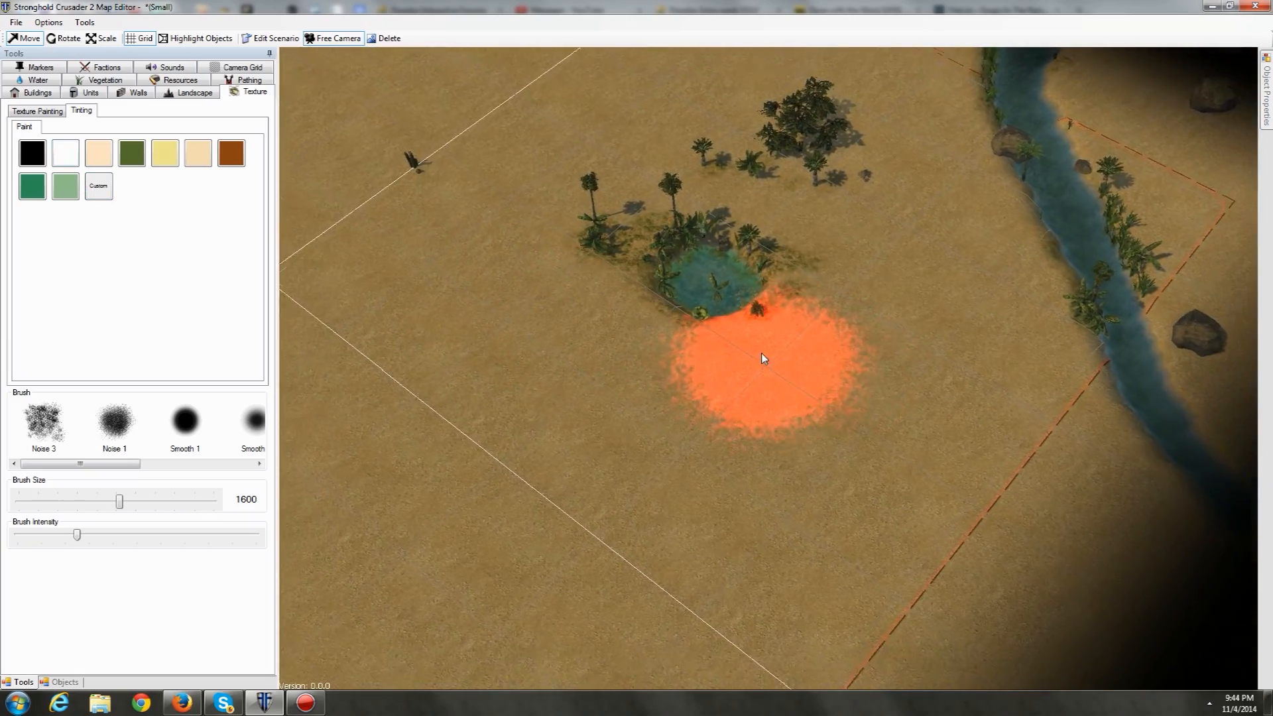
key(Right)
scroll(642, 332, up, 4)
key(Up)
key(Left)
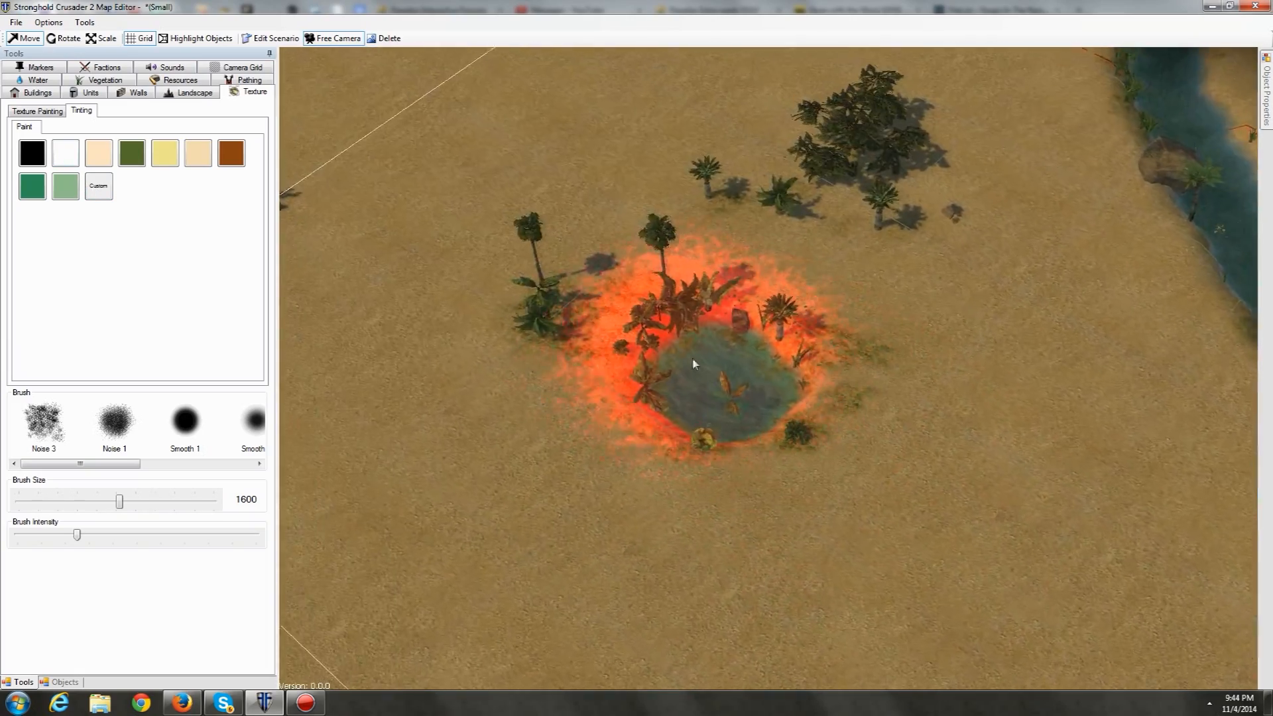
scroll(687, 360, up, 3)
scroll(674, 356, down, 2)
scroll(674, 355, up, 2)
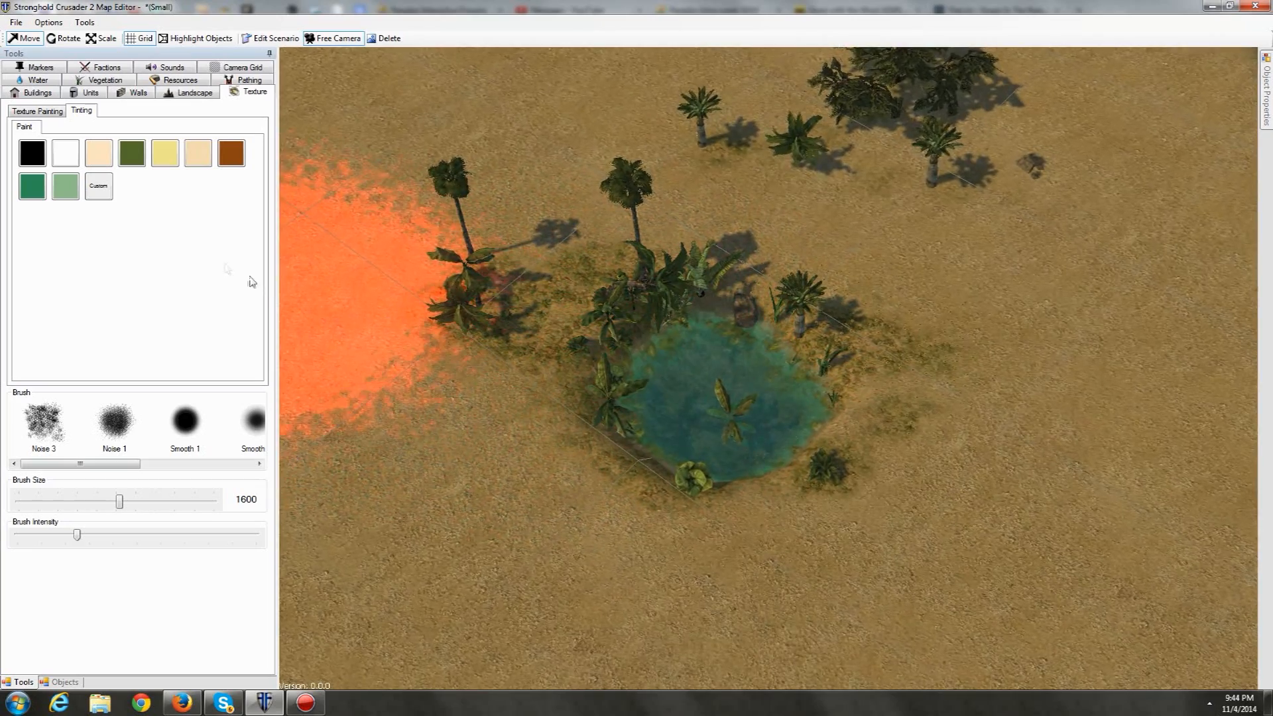
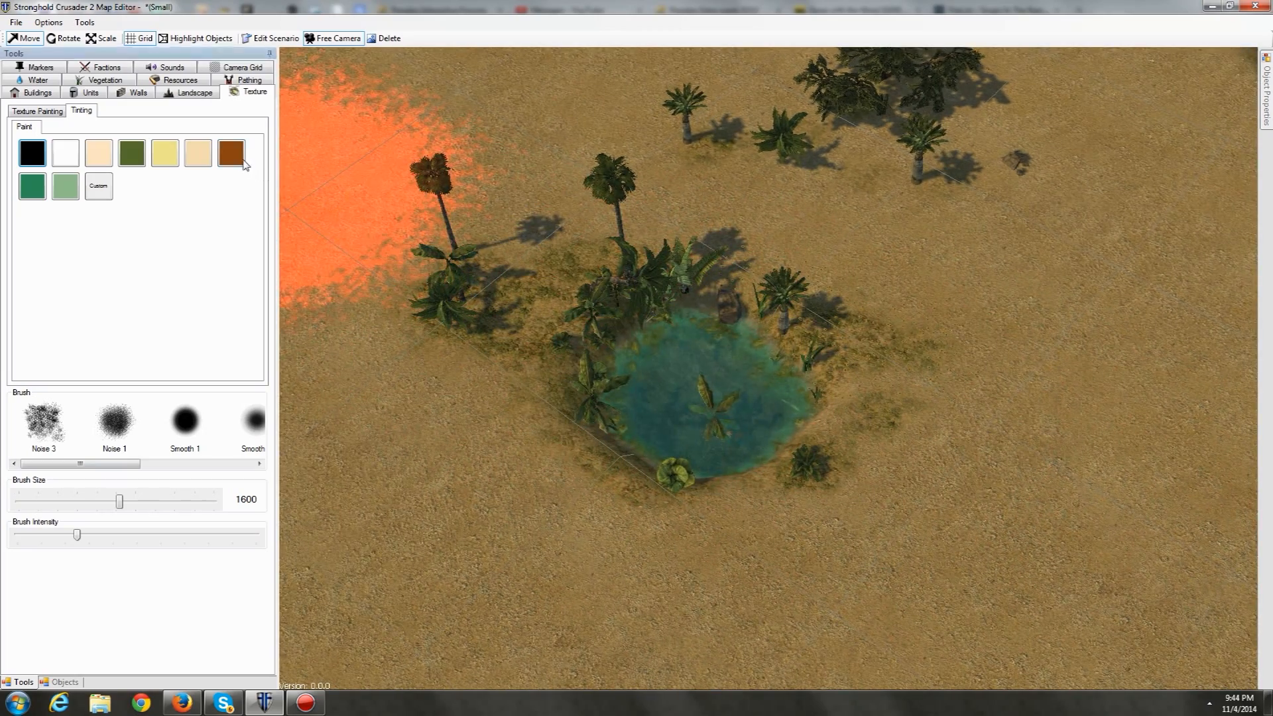
Step: Try the dark olive green tint on the sand beside the oasis pond and clear it with the white tint
click(134, 154)
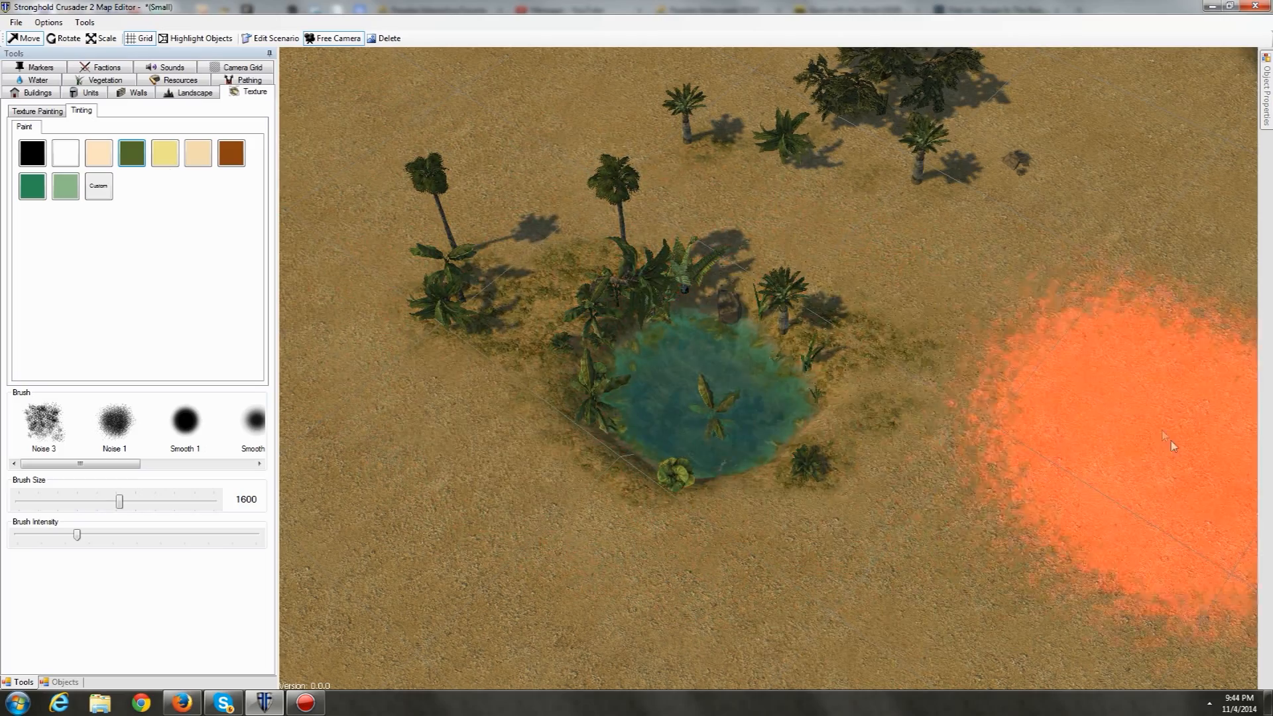
scroll(1003, 386, up, 2)
scroll(1015, 378, up, 4)
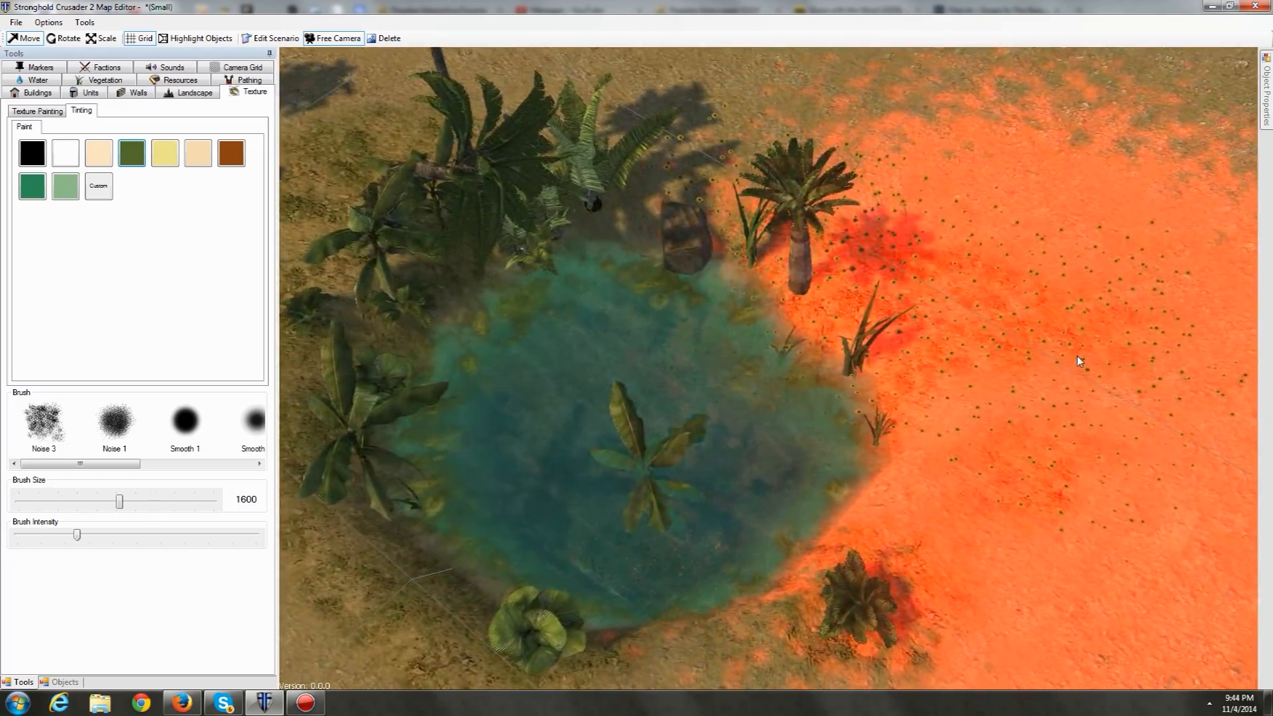
scroll(1074, 357, down, 5)
key(a)
click(66, 186)
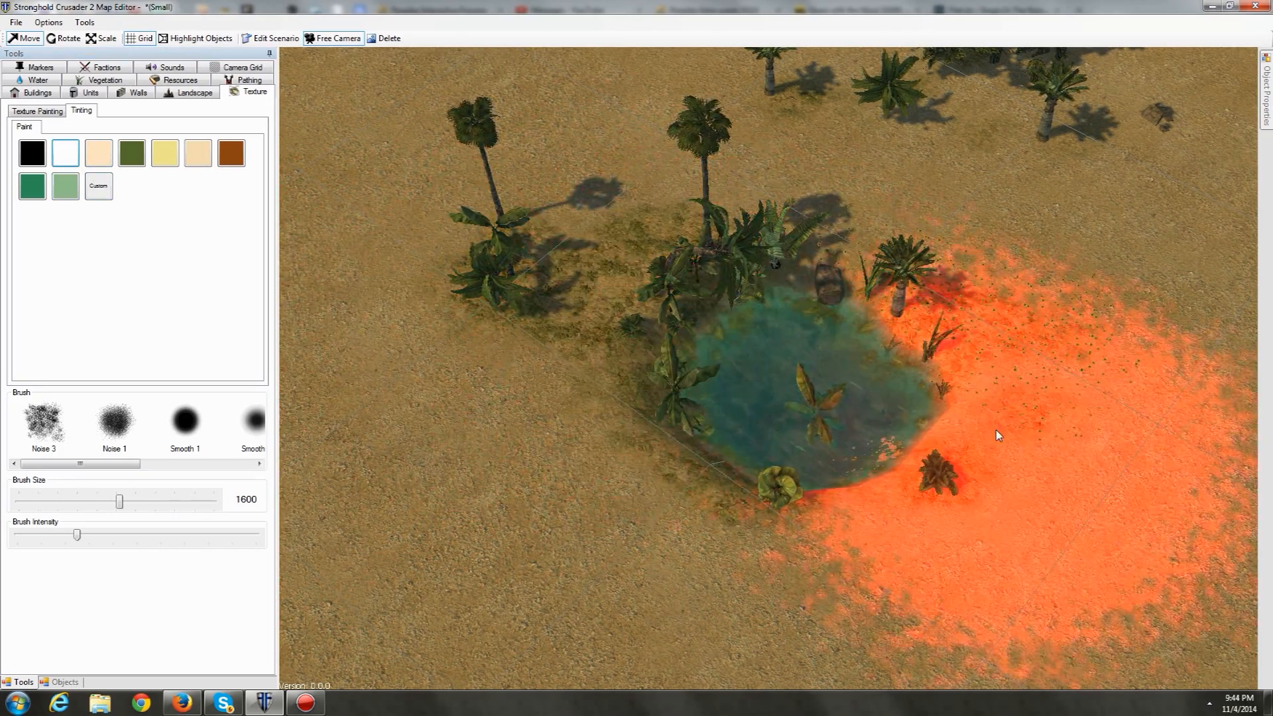
scroll(974, 364, down, 3)
key(d)
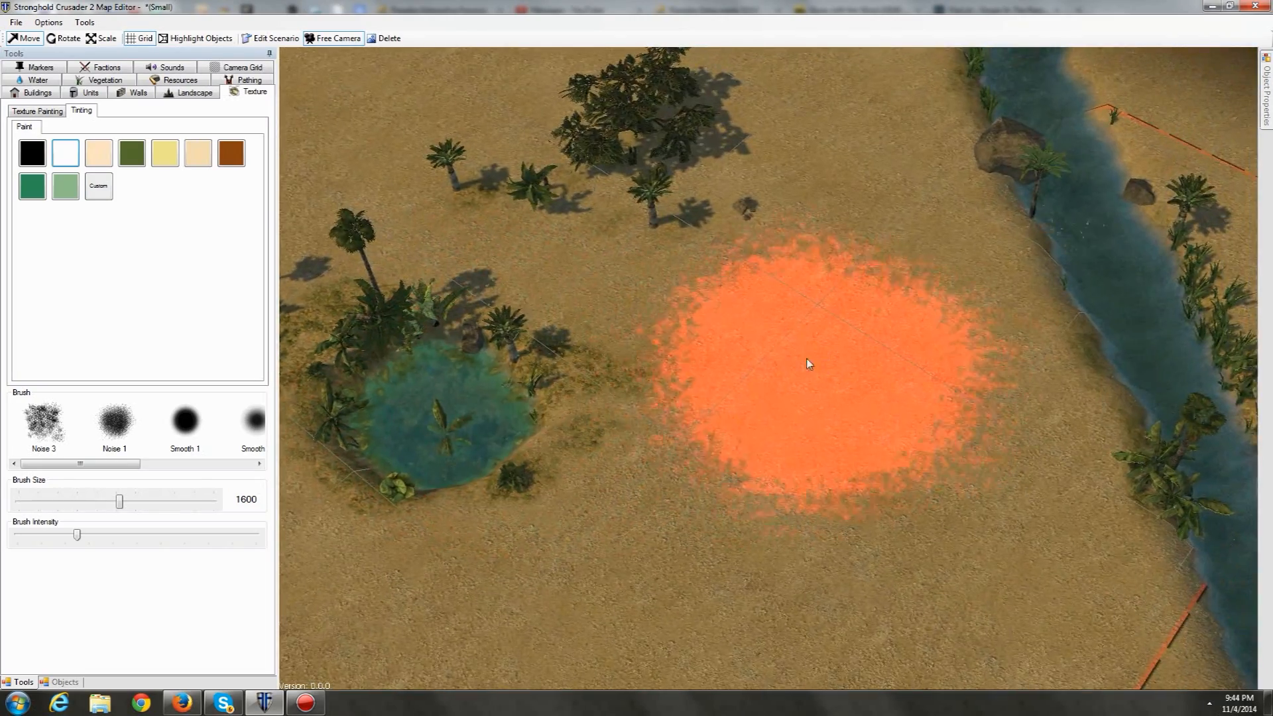
key(a)
key(w)
key(a)
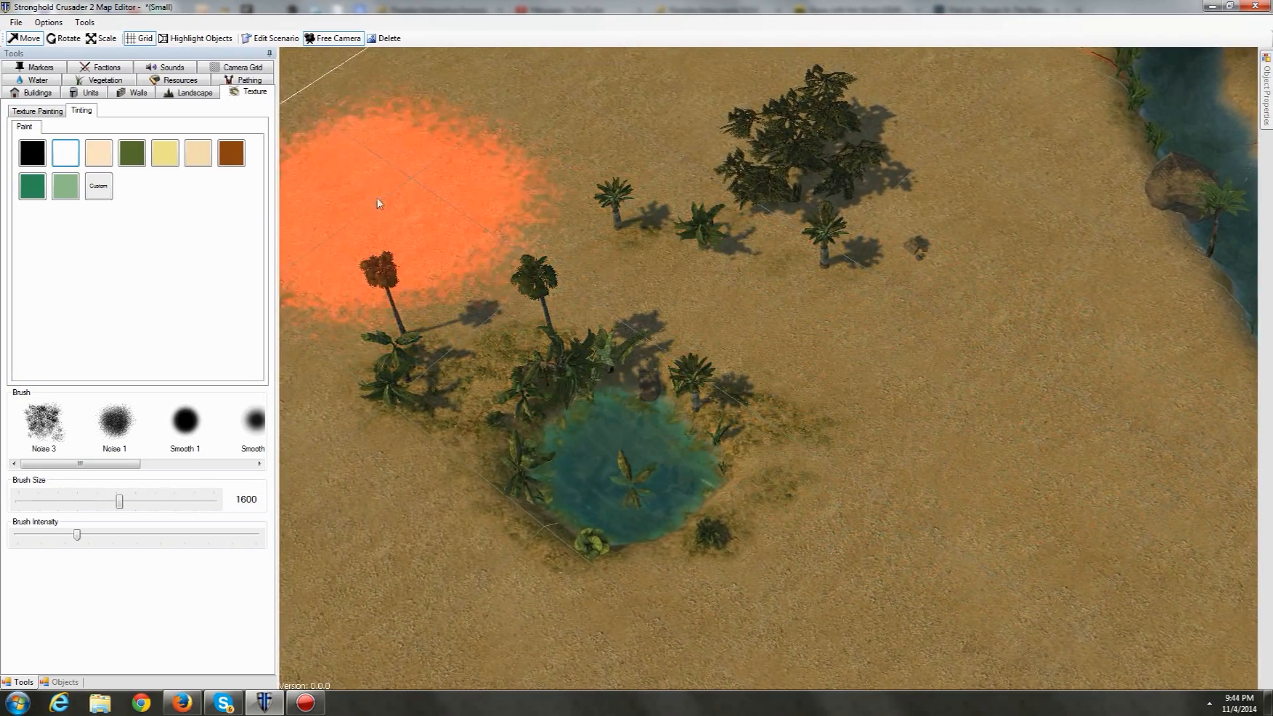
click(92, 82)
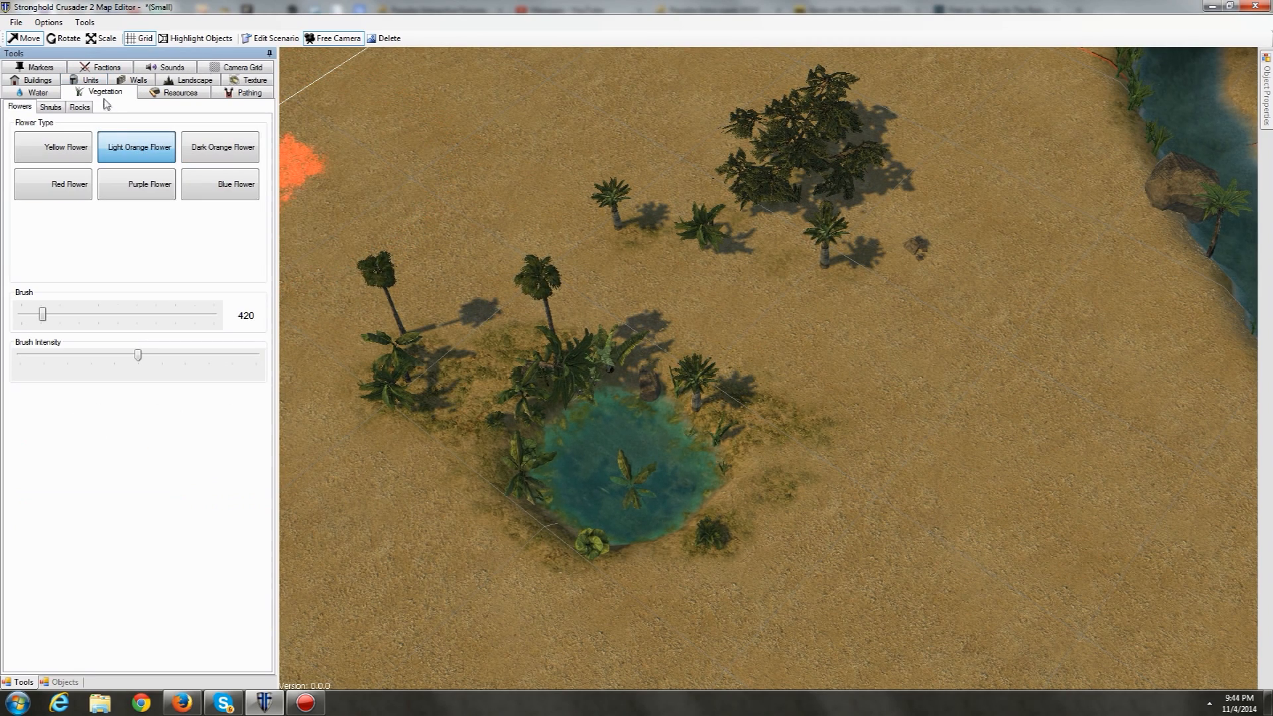
click(36, 93)
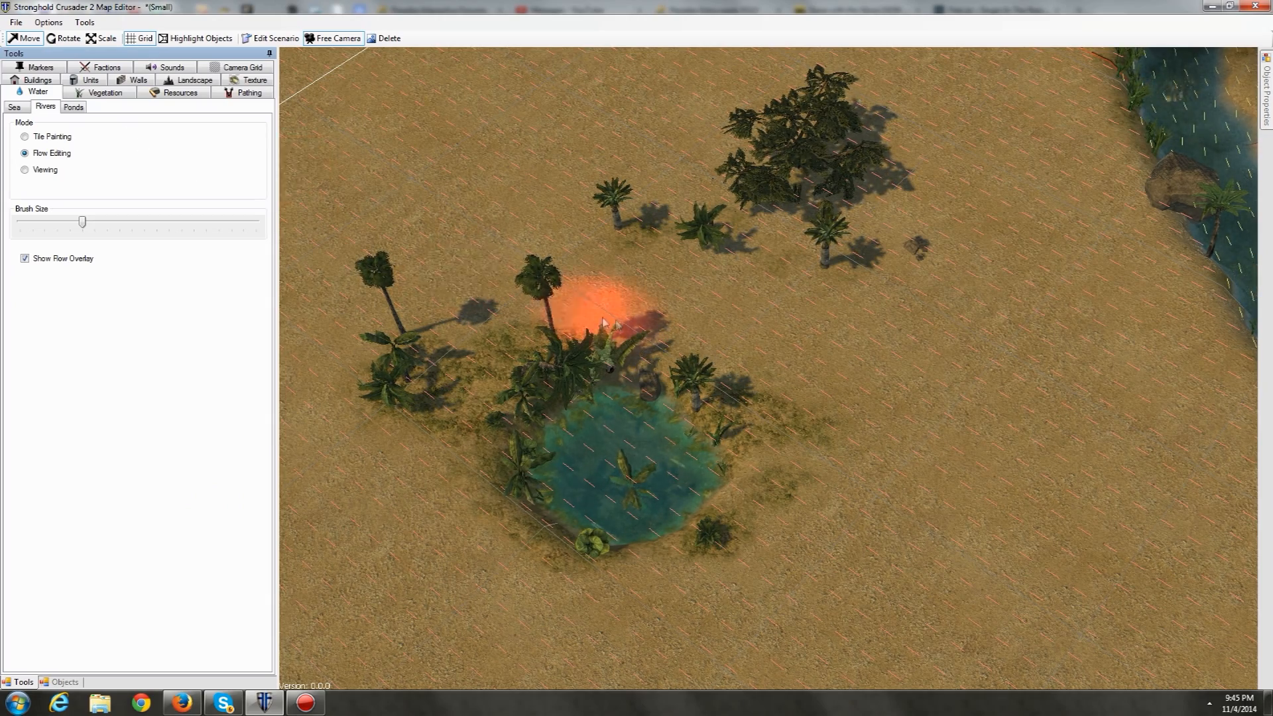
scroll(541, 213, down, 3)
Step: Open the Pathing tools and set the tile brush for blocked areas to its largest size
click(245, 92)
scroll(630, 318, down, 5)
key(a)
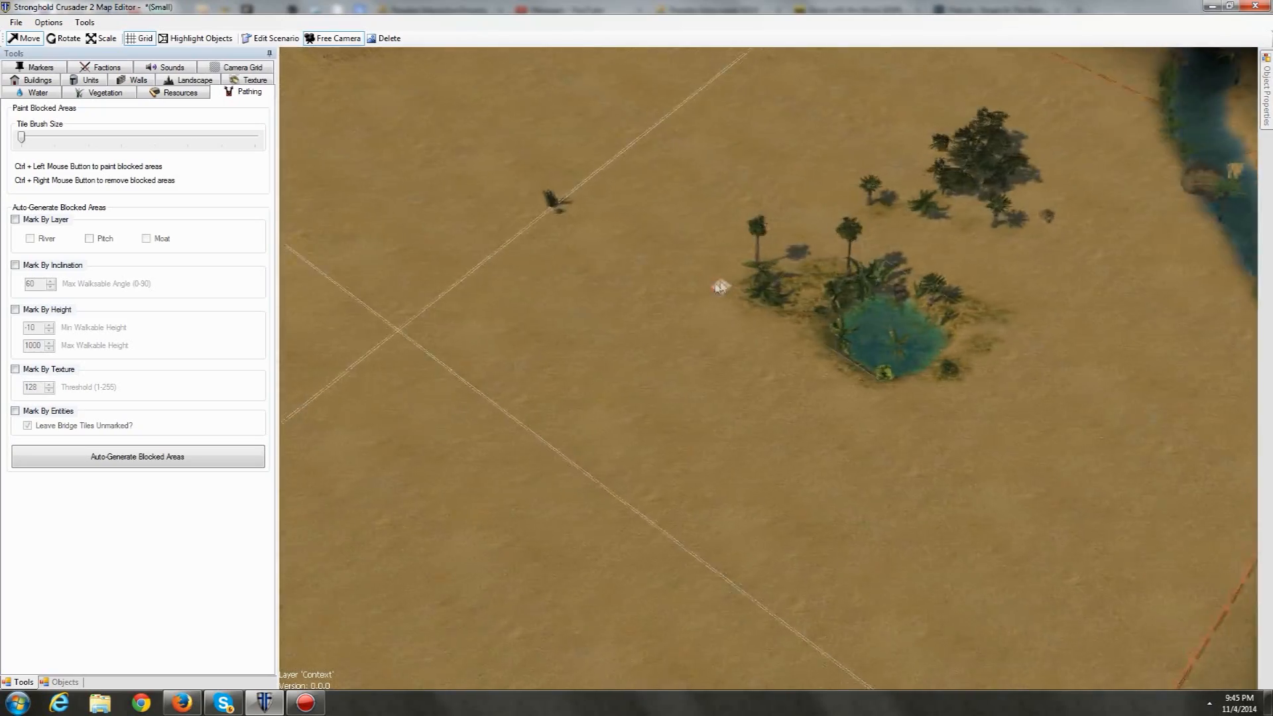
scroll(720, 287, down, 3)
right_drag(570, 271, 726, 339)
right_drag(625, 288, 715, 450)
scroll(483, 318, down, 3)
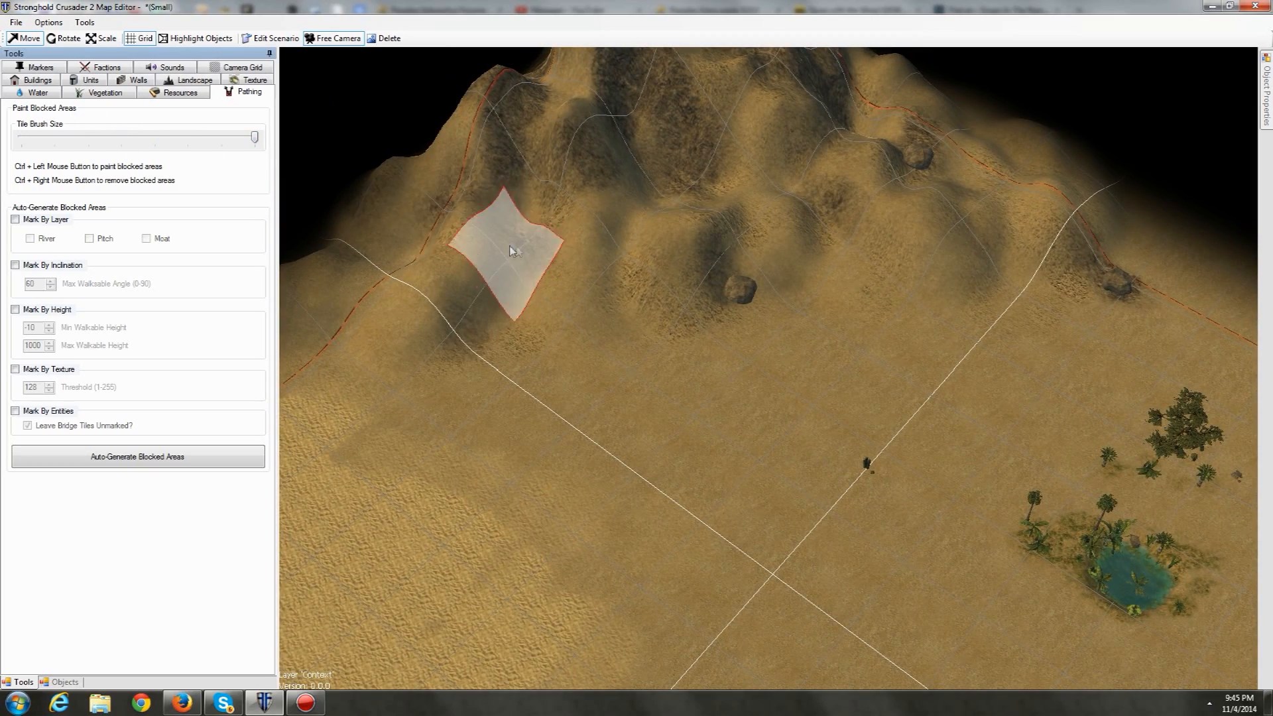
Step: Paint a first patch of blocked tiles on the lower front slope of the mountain
right_drag(490, 281, 692, 202)
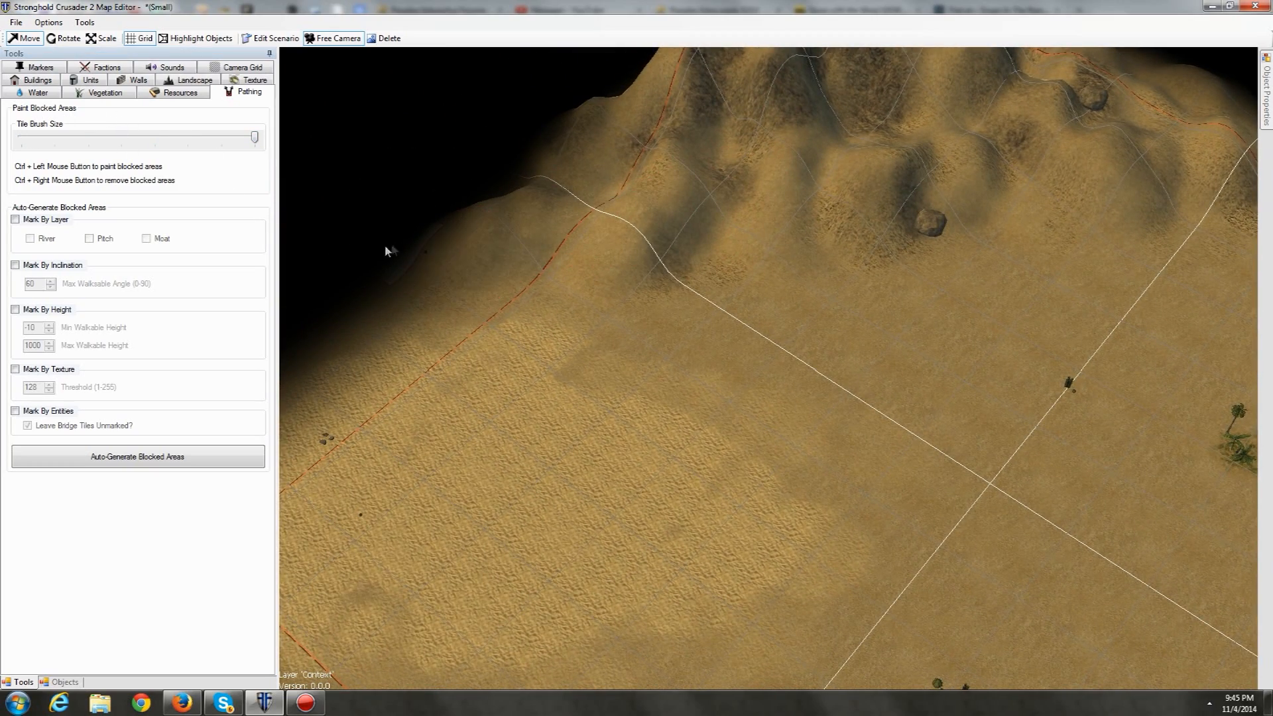
right_drag(653, 250, 494, 296)
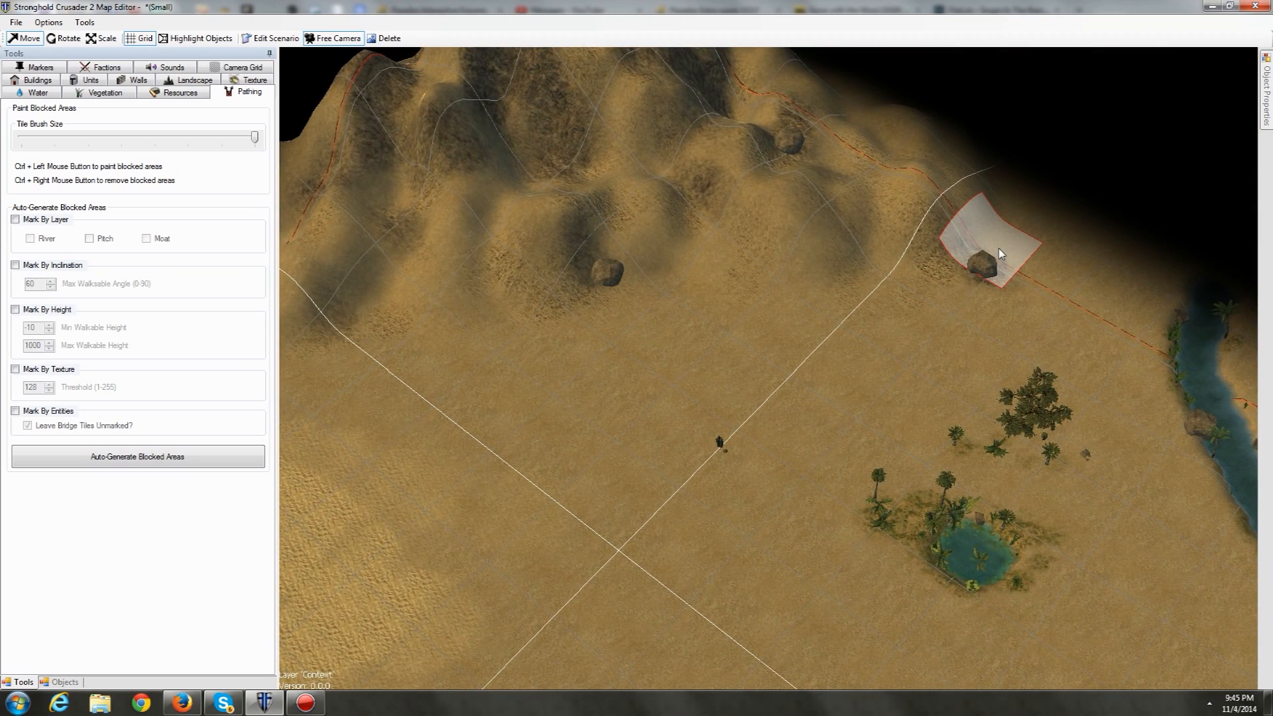
right_drag(1014, 211, 965, 265)
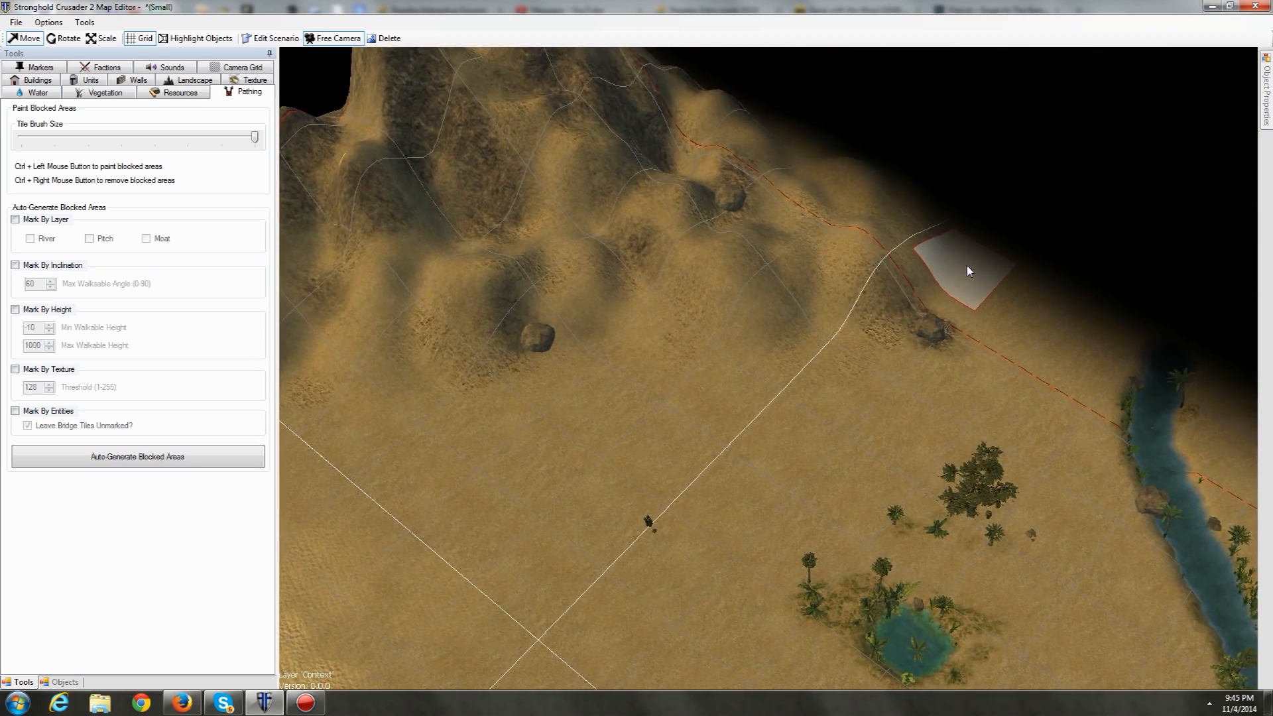
right_drag(928, 329, 1183, 281)
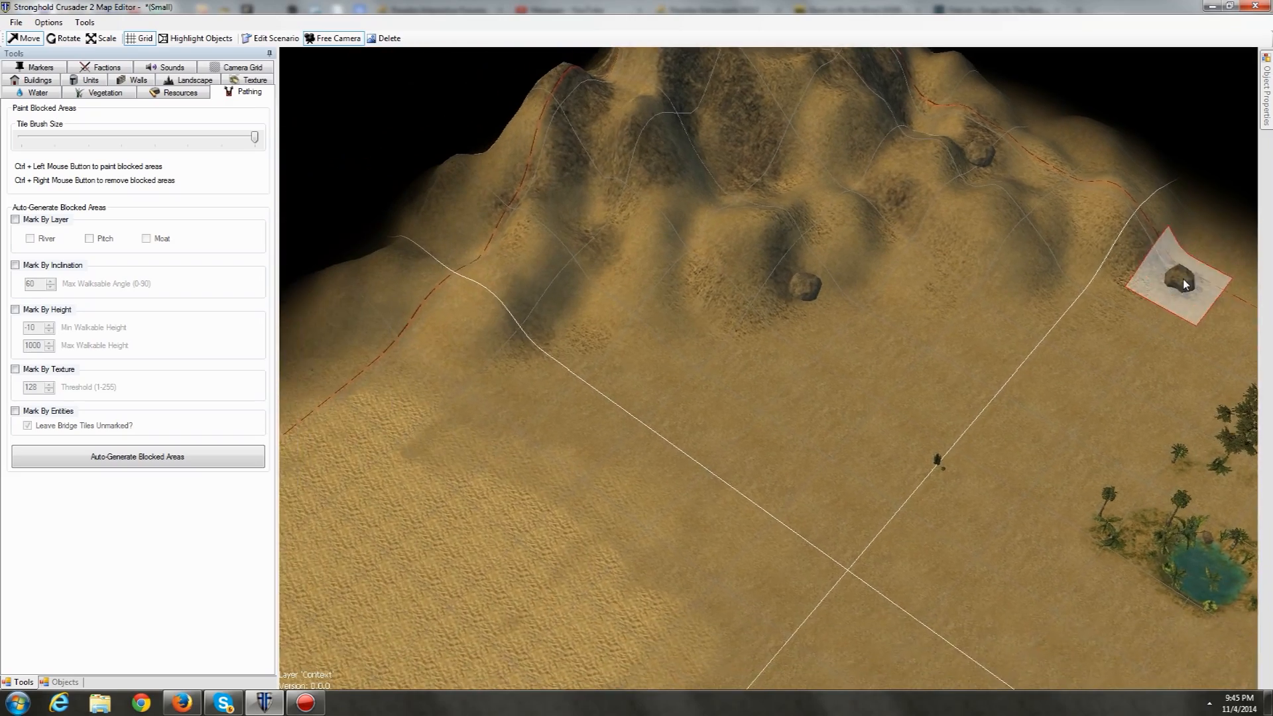
right_drag(1045, 308, 975, 336)
middle_drag(964, 290, 873, 270)
ctrl+drag(753, 225, 732, 248)
mouse_move(931, 284)
right_down()
mouse_move(946, 279)
mouse_move(1005, 319)
right_up()
middle_drag(1005, 319, 888, 298)
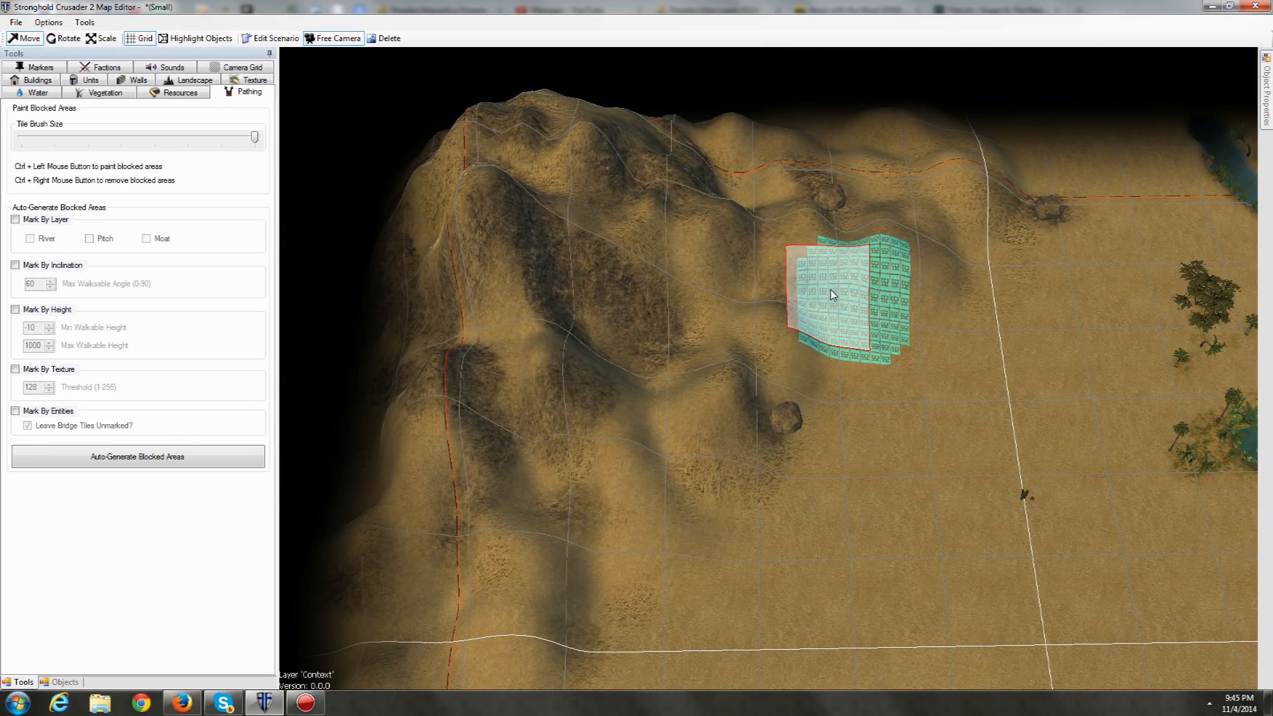
Step: Extend the blocked tiles from the first patch along the mountain's lower front slopes
middle_drag(862, 292, 926, 314)
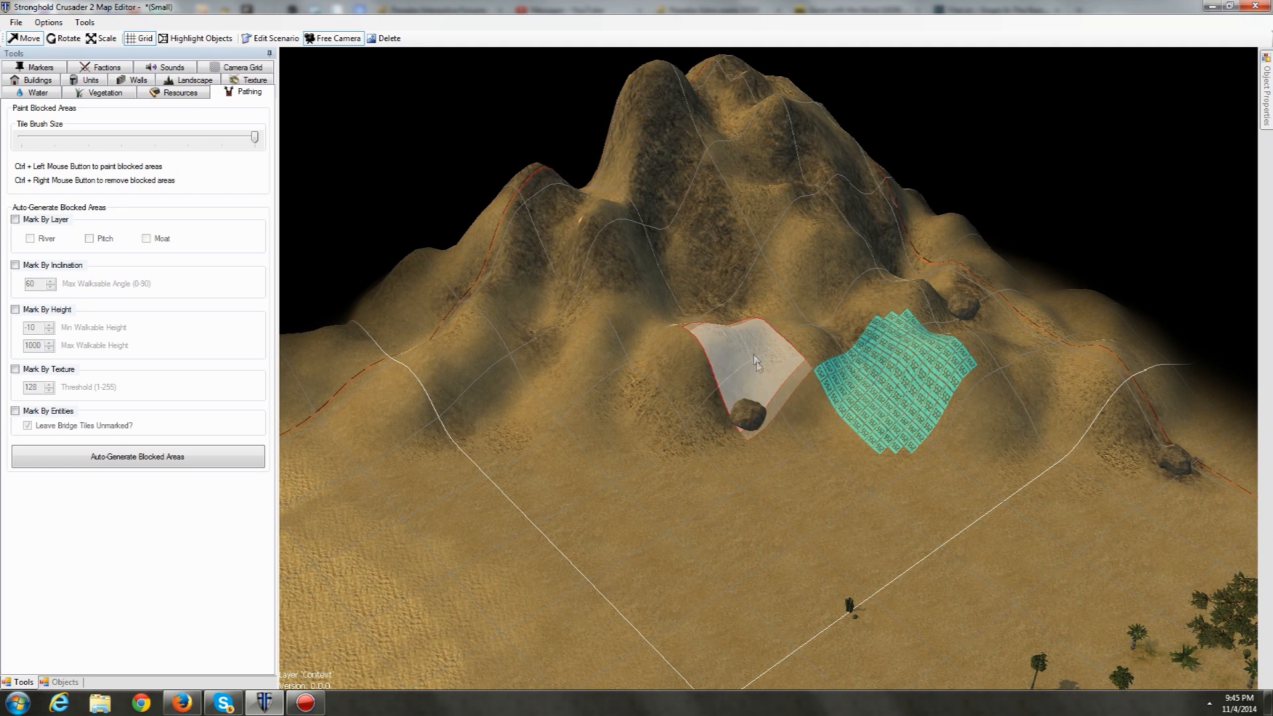
middle_drag(728, 129, 716, 266)
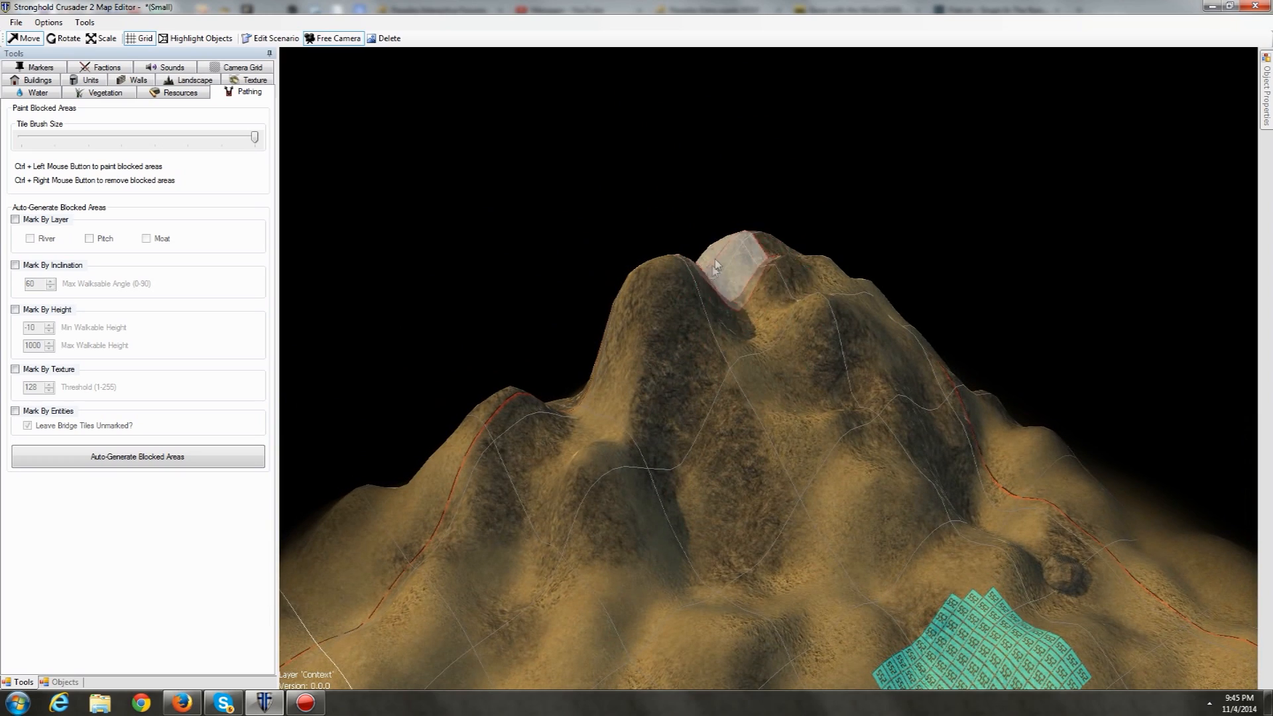
middle_drag(821, 466, 639, 310)
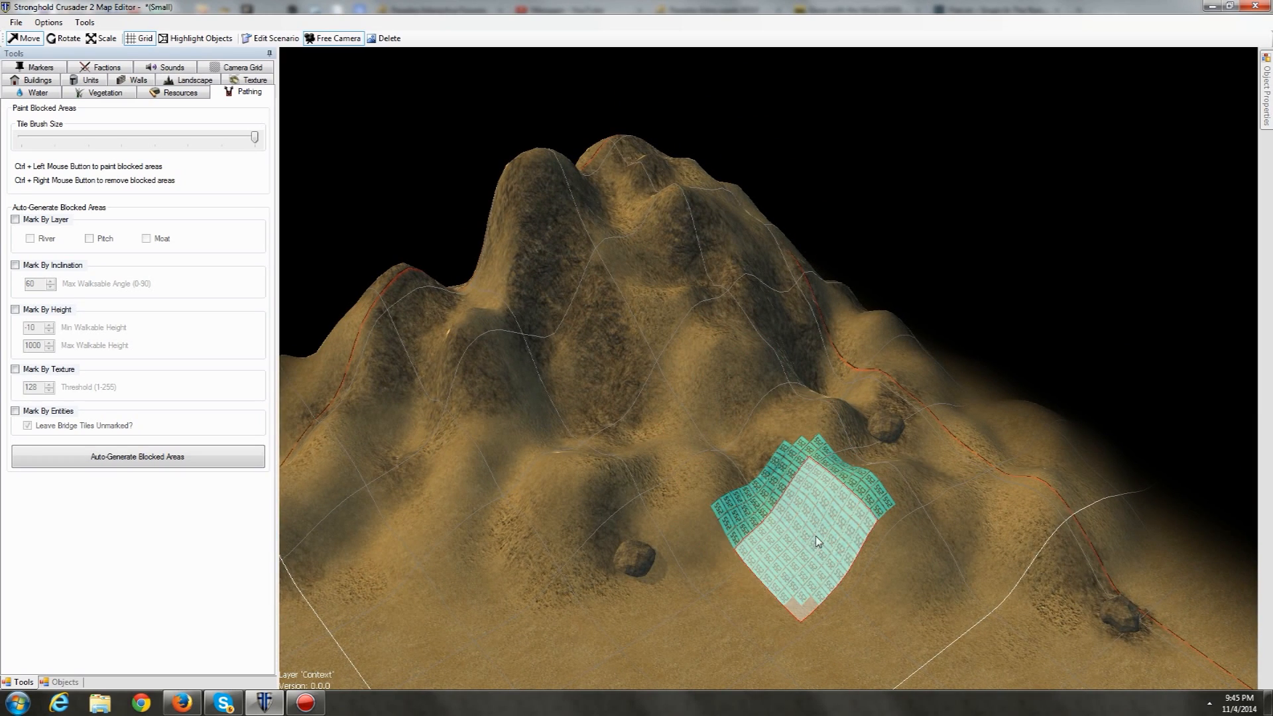
middle_drag(840, 524, 986, 409)
mouse_move(986, 409)
ctrl+mouse_down()
mouse_move(1040, 421)
mouse_move(695, 425)
mouse_move(1086, 420)
ctrl+mouse_up()
middle_drag(1086, 420, 977, 358)
middle_drag(789, 231, 1001, 325)
mouse_move(888, 394)
ctrl+mouse_down()
mouse_move(977, 396)
mouse_move(801, 389)
mouse_move(892, 349)
ctrl+mouse_up()
Step: Paint blocked tiles on the mountain's outer back slopes beyond the map border
mouse_move(1081, 341)
middle_down()
mouse_move(992, 532)
mouse_move(900, 407)
middle_up()
ctrl+drag(905, 581, 613, 434)
middle_drag(1002, 564, 631, 394)
mouse_move(650, 398)
ctrl+mouse_down()
mouse_move(950, 564)
mouse_move(751, 376)
mouse_move(549, 276)
mouse_move(853, 340)
mouse_move(804, 497)
mouse_move(1003, 562)
mouse_move(974, 445)
mouse_move(985, 451)
mouse_move(981, 544)
mouse_move(808, 242)
ctrl+mouse_up()
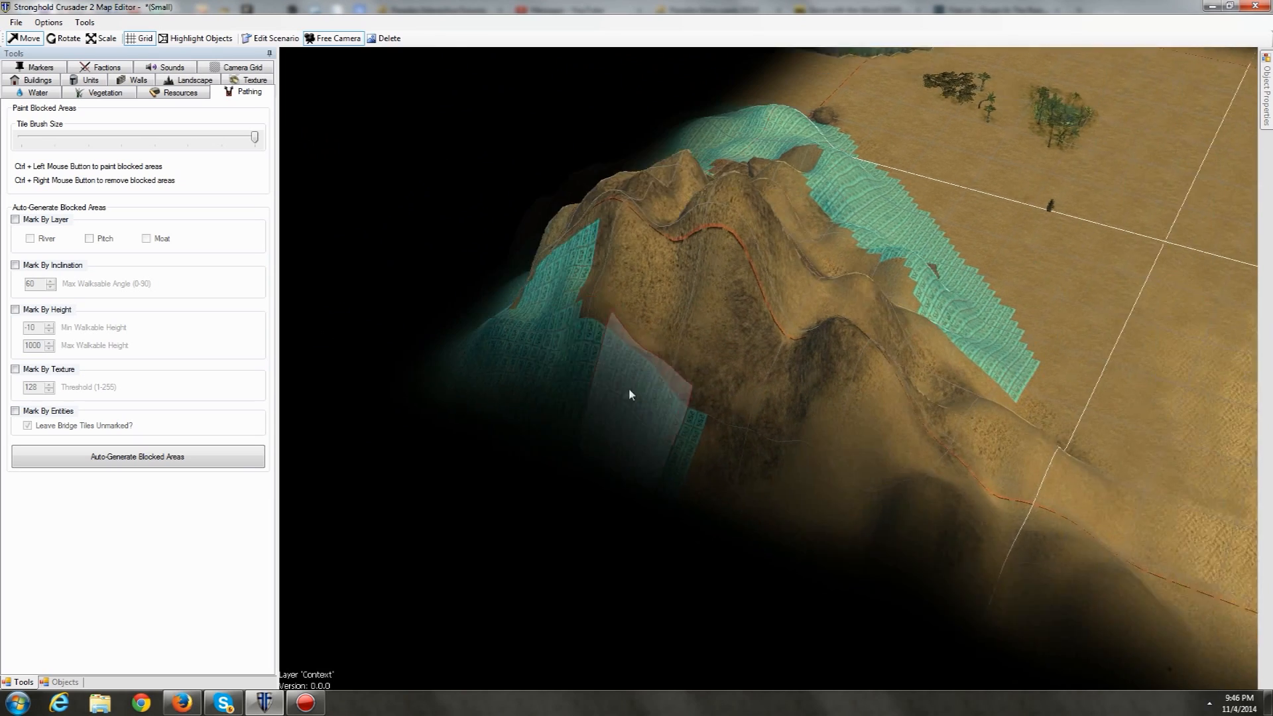
Step: Paint blocked tiles over the mountain's remaining side and outer slopes, working around the summit
mouse_move(944, 302)
middle_down()
mouse_move(1095, 321)
mouse_move(1087, 352)
middle_up()
mouse_move(1087, 351)
ctrl+mouse_down()
mouse_move(876, 353)
mouse_move(1033, 273)
ctrl+mouse_up()
middle_drag(1032, 273, 773, 339)
mouse_move(773, 340)
ctrl+mouse_down()
mouse_move(1065, 368)
mouse_move(929, 398)
ctrl+mouse_up()
mouse_move(928, 398)
middle_down()
mouse_move(622, 399)
mouse_move(828, 392)
mouse_move(907, 247)
mouse_move(636, 292)
mouse_move(713, 365)
mouse_move(772, 285)
mouse_move(806, 160)
middle_up()
ctrl+drag(653, 475, 756, 527)
Step: Fill the remaining unblocked gap around the mountain's summit with blocked tiles
middle_drag(853, 400, 594, 489)
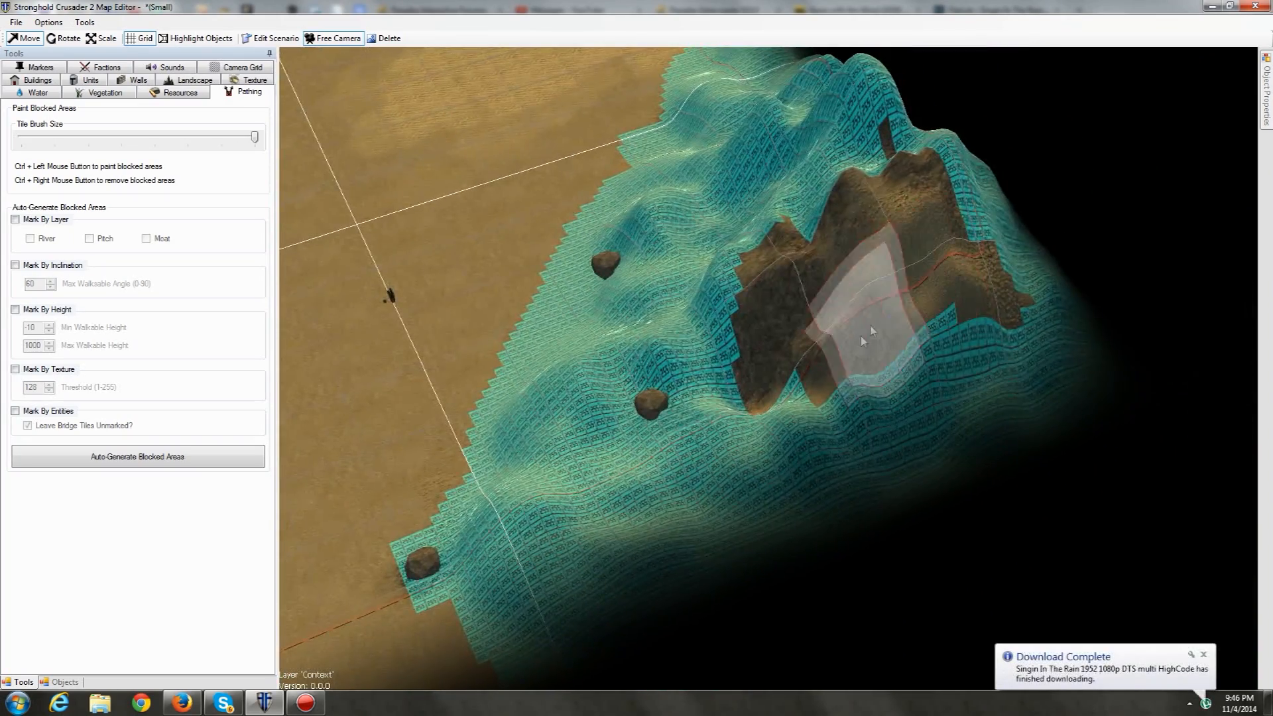
mouse_move(800, 353)
middle_down()
mouse_move(768, 327)
mouse_move(740, 341)
middle_up()
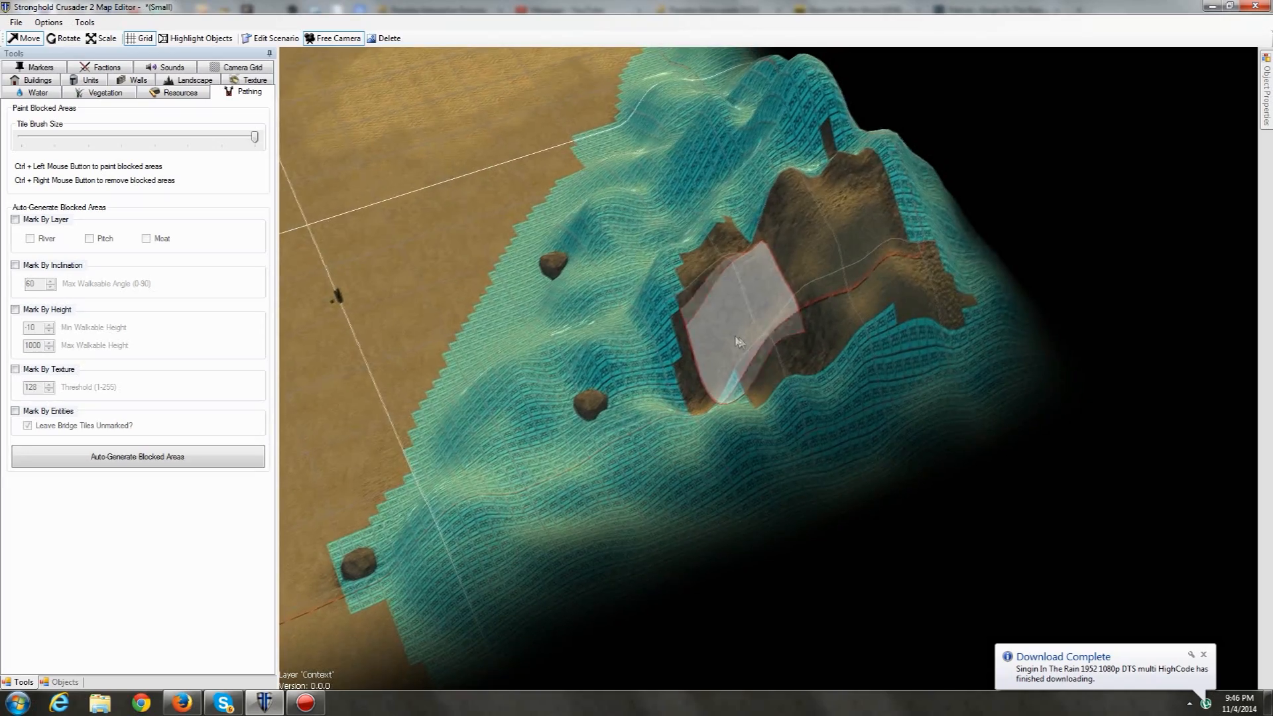
mouse_move(862, 230)
ctrl+mouse_down()
mouse_move(647, 366)
mouse_move(958, 233)
ctrl+mouse_up()
Step: Inspect the edge of the blocked area along the foot of the mountain, from the sandy corner to the river side
mouse_move(841, 353)
middle_down()
mouse_move(882, 338)
mouse_move(1053, 193)
mouse_move(1111, 163)
middle_up()
middle_drag(875, 285, 756, 424)
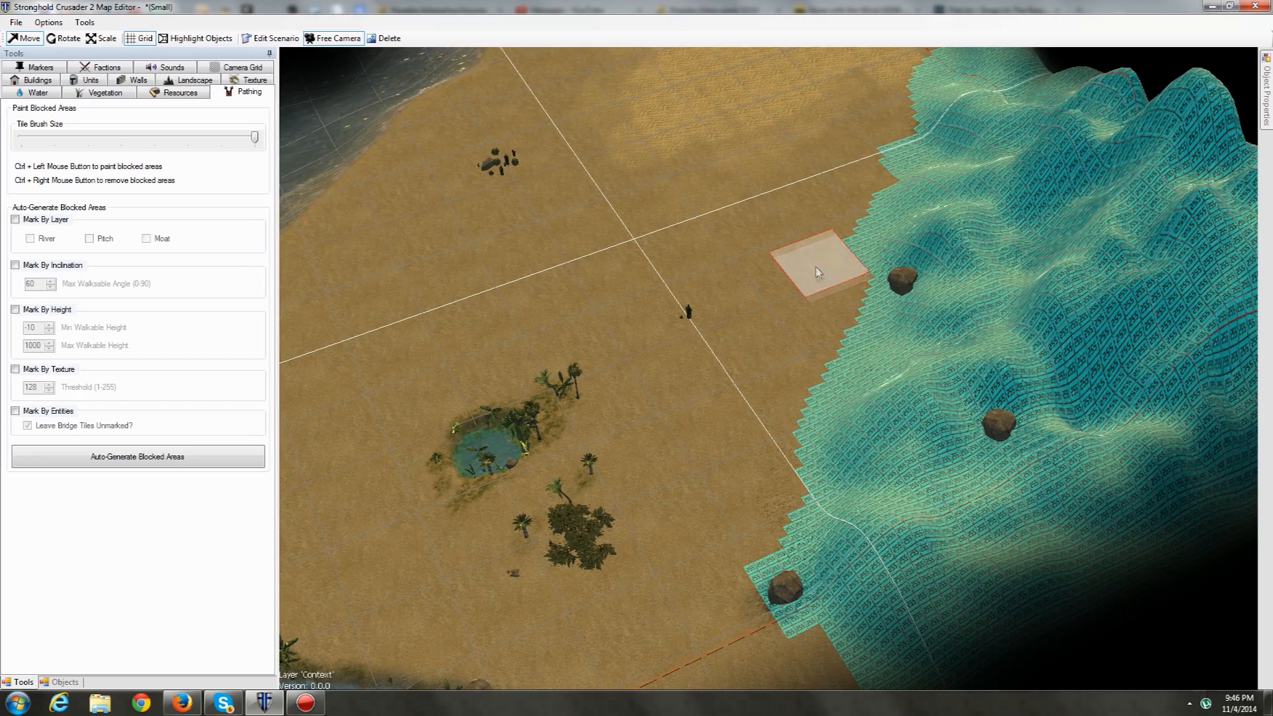
middle_drag(822, 215, 648, 330)
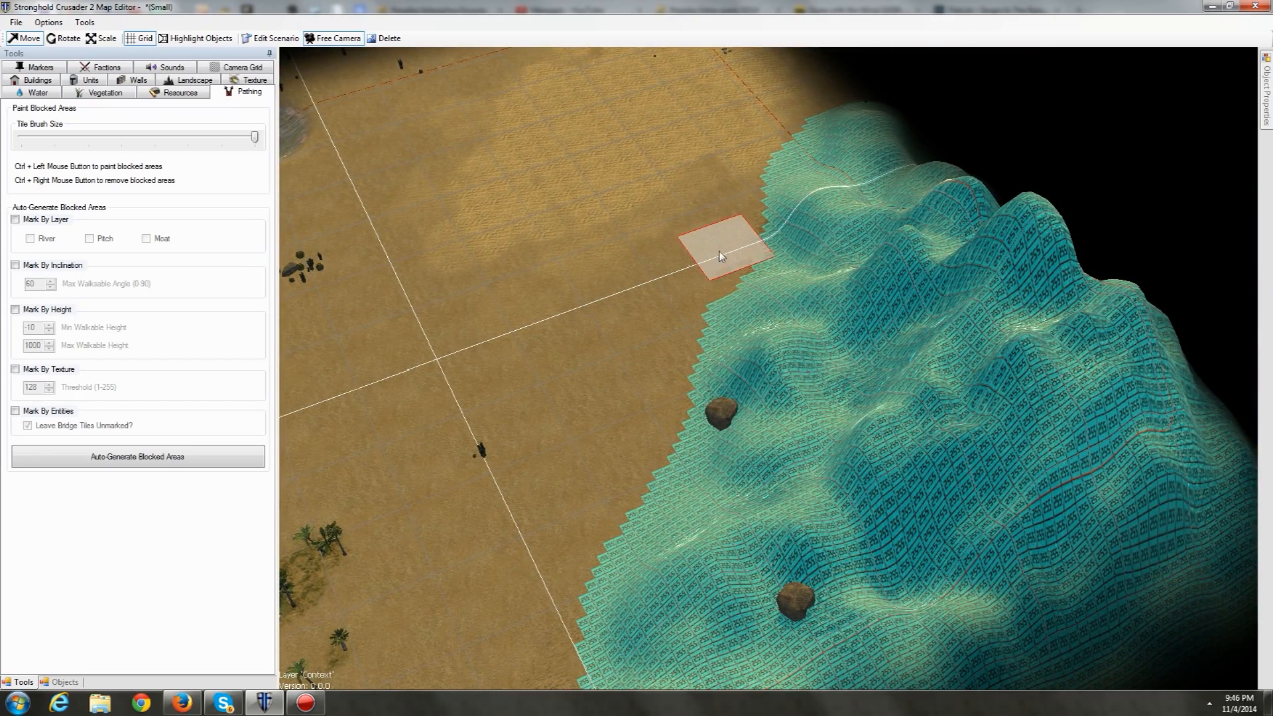
middle_drag(679, 249, 568, 307)
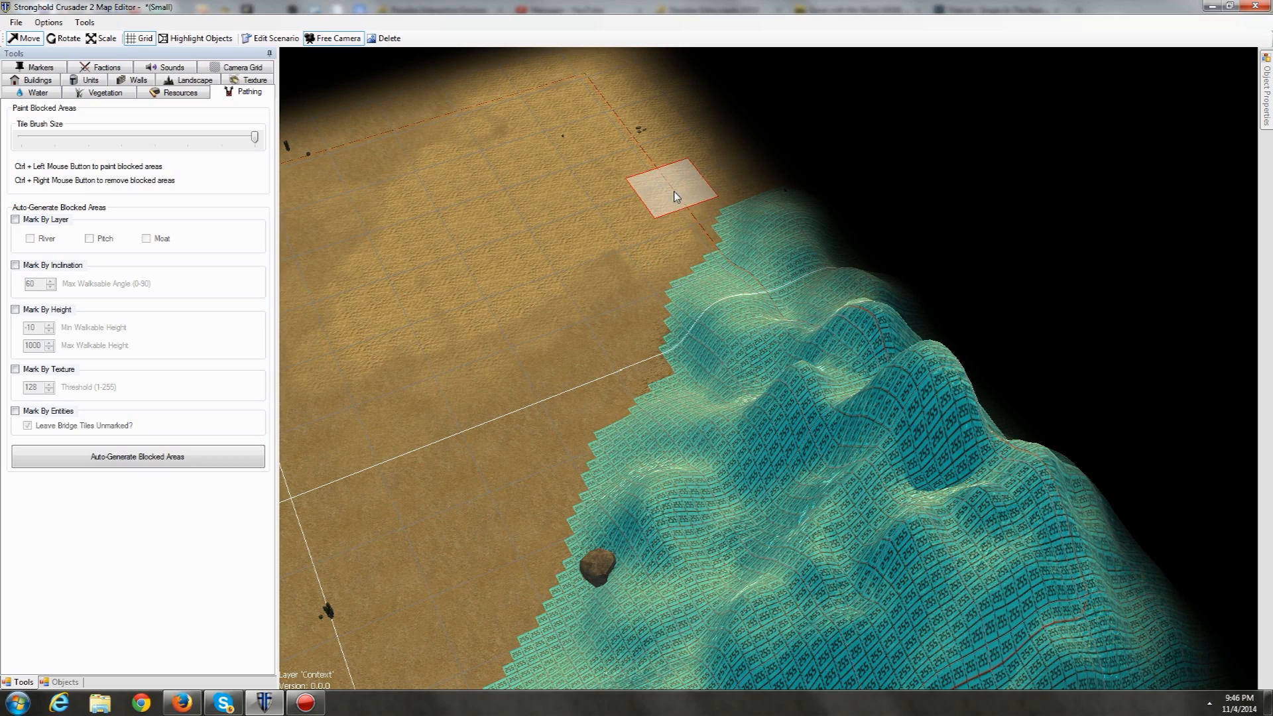
key(s)
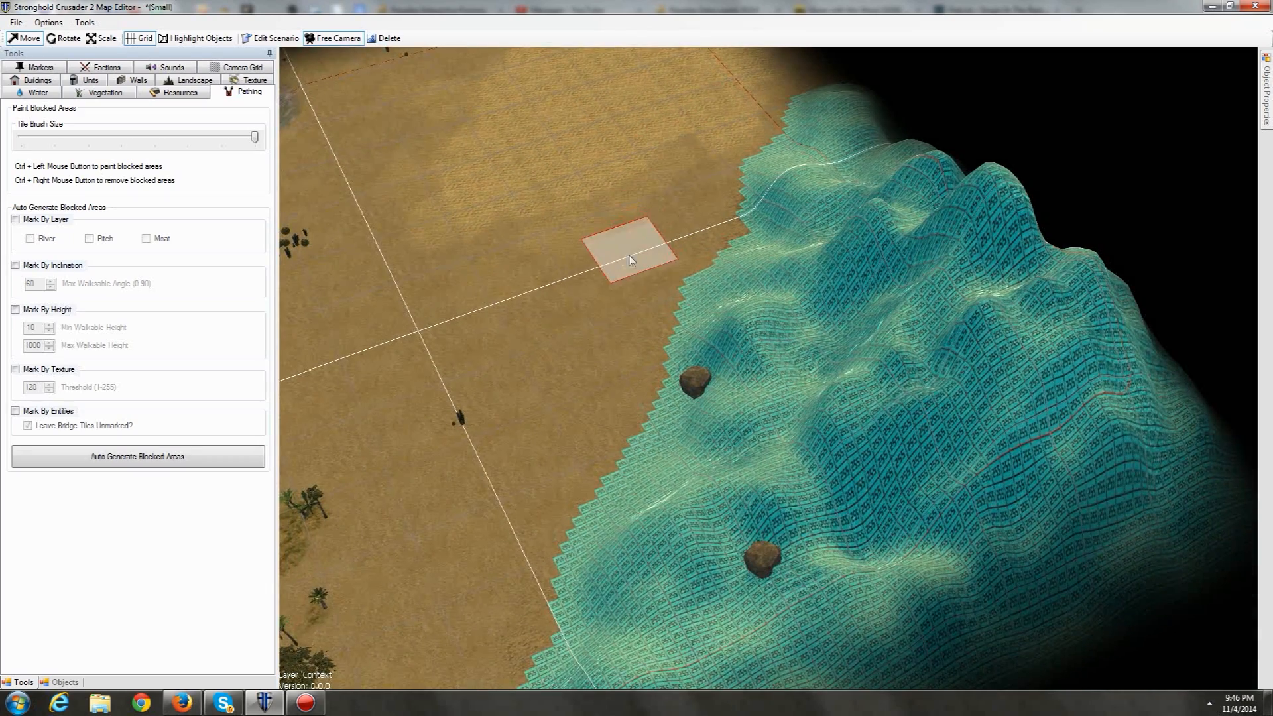
ctrl+right_click(633, 285)
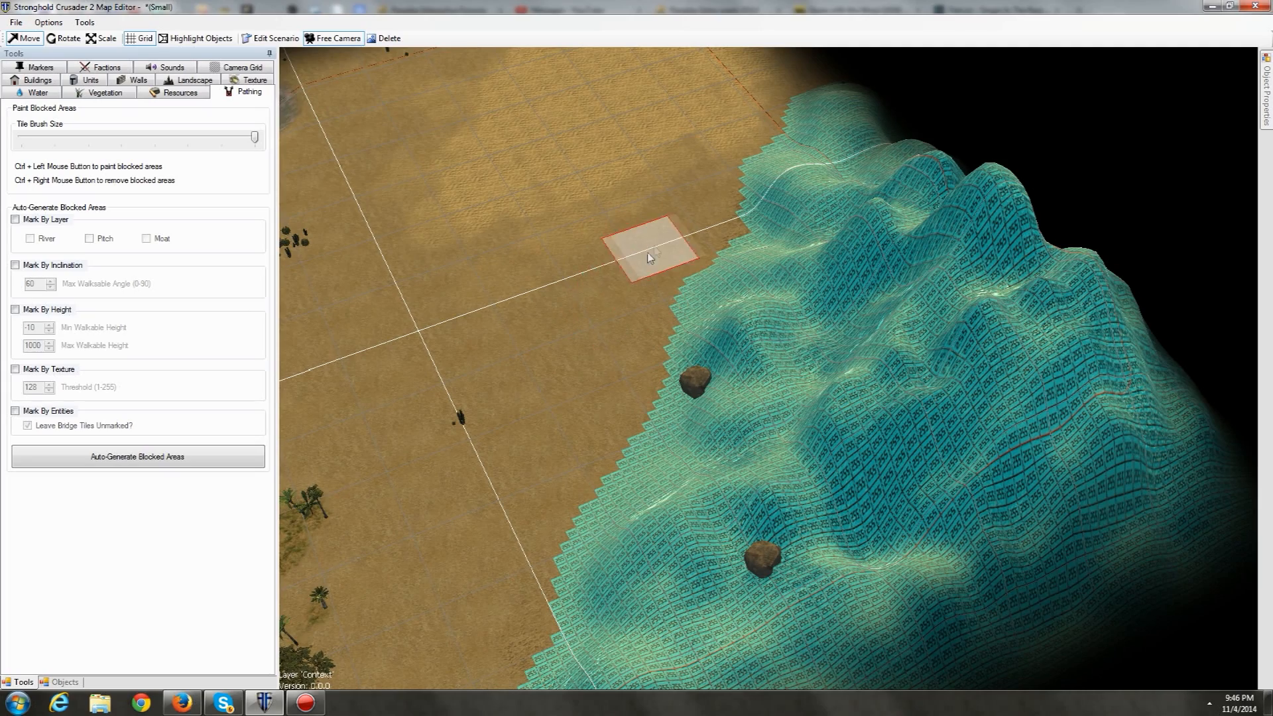
key(s)
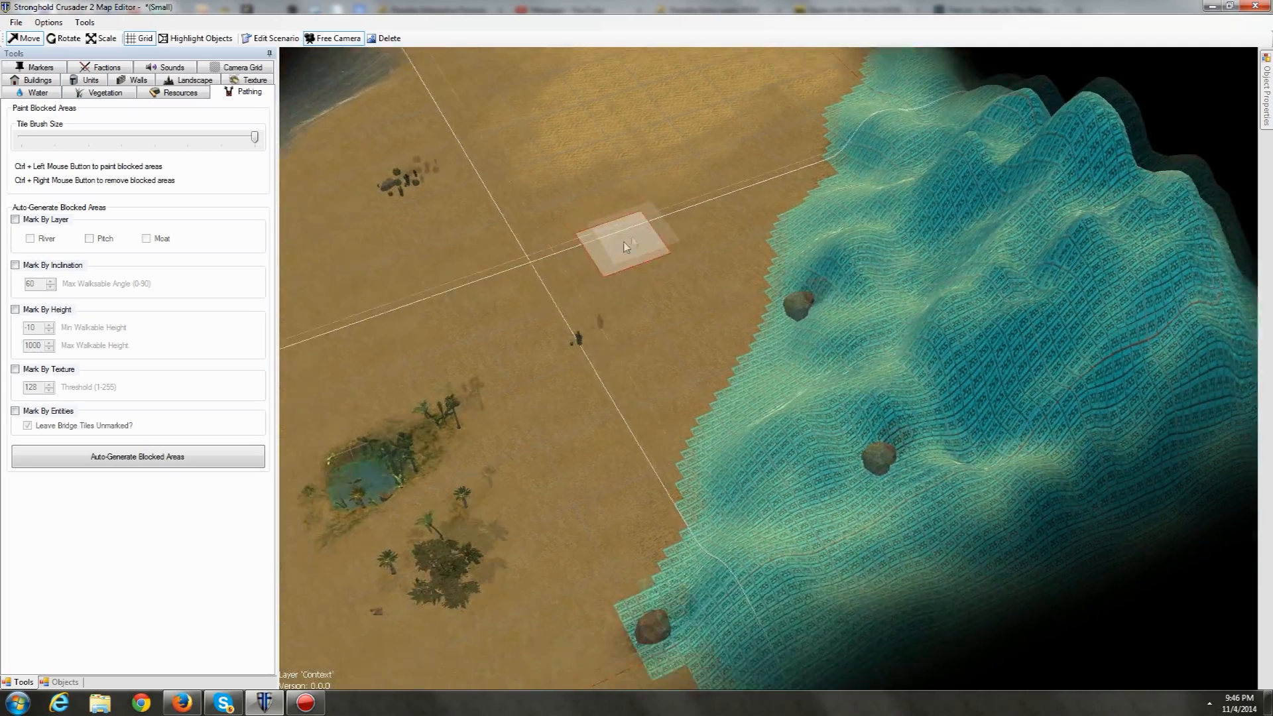
key(s)
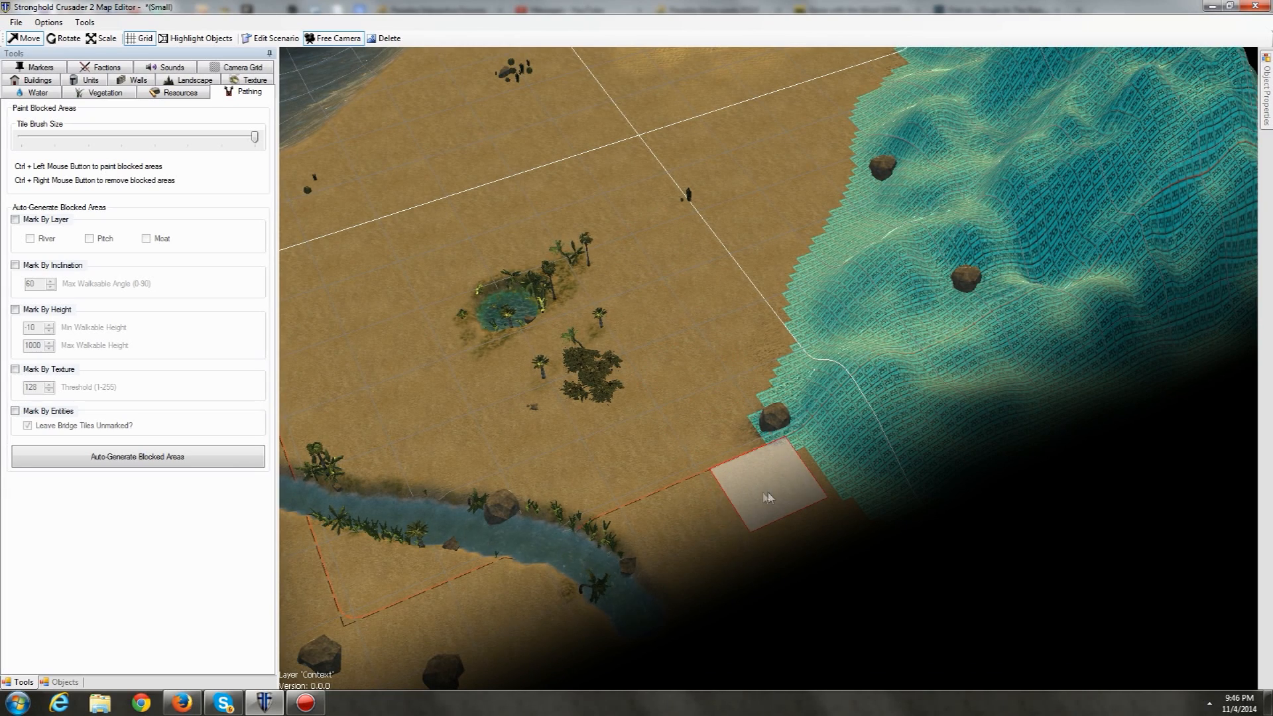
Step: Reduce the tile brush to a small size and paint blocked tiles along both banks of the river
middle_drag(602, 482, 791, 400)
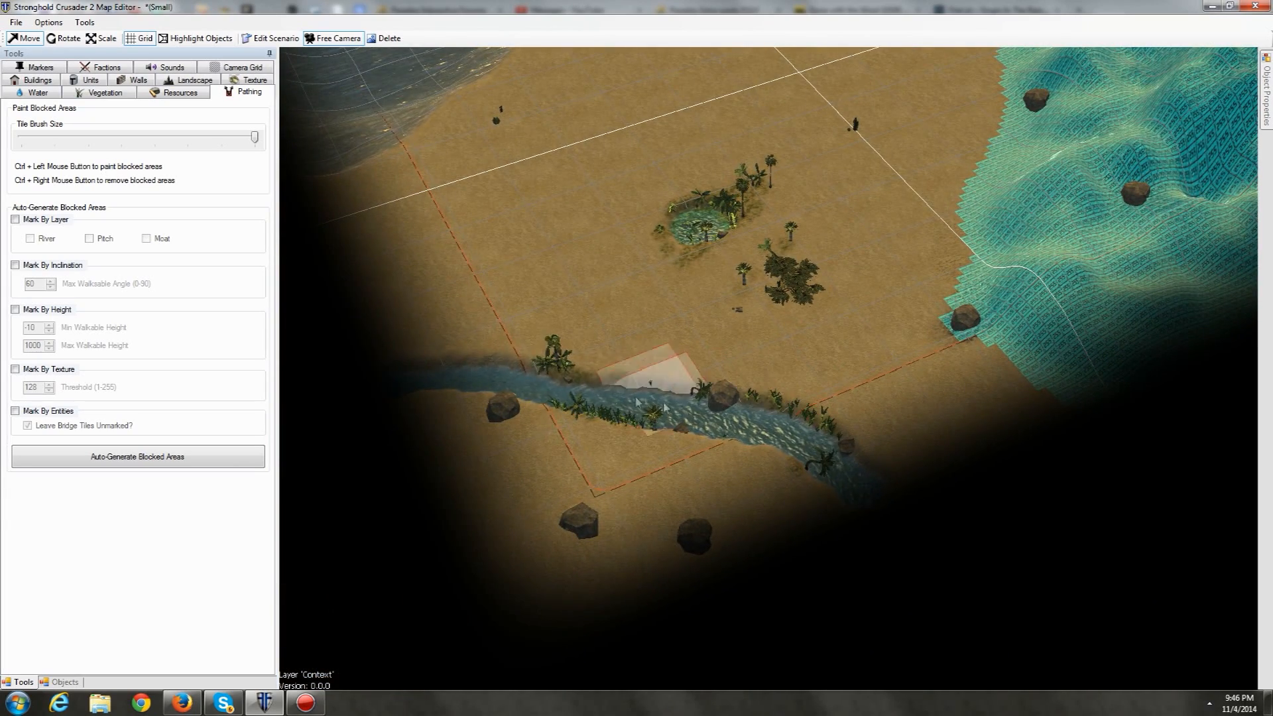
drag(254, 137, 55, 138)
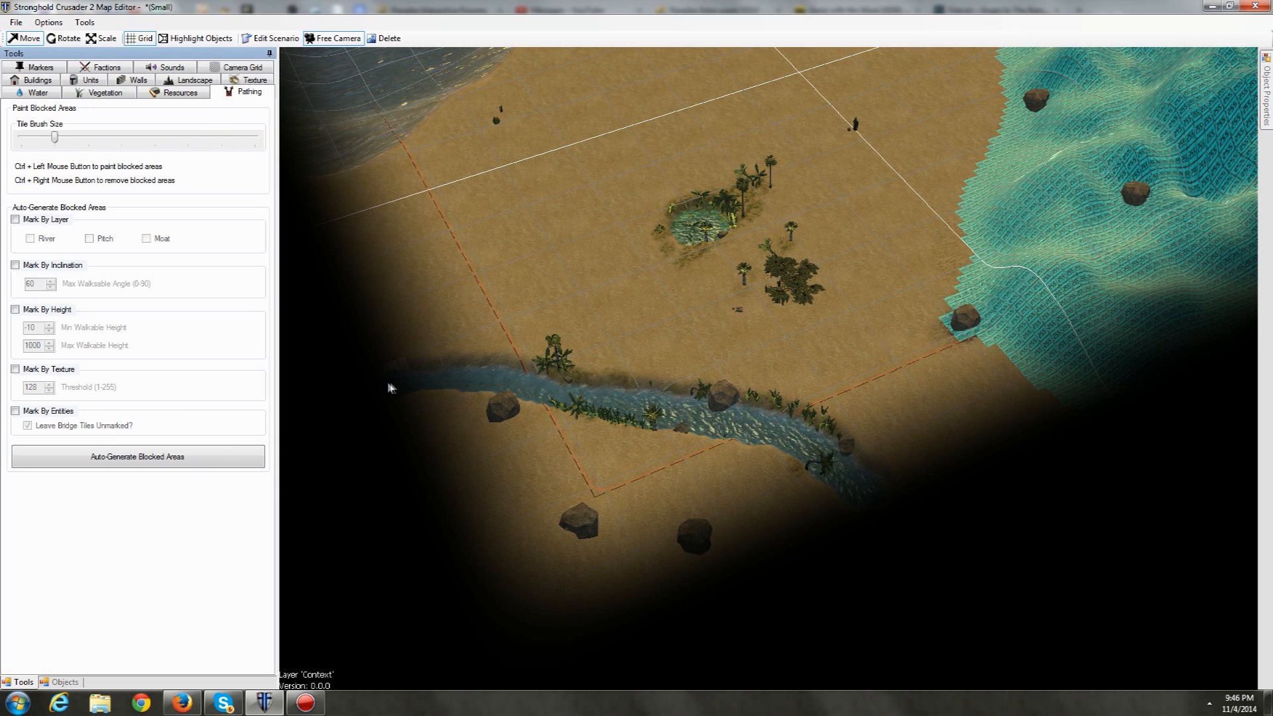
mouse_move(427, 386)
ctrl+mouse_down()
mouse_move(386, 395)
mouse_move(514, 383)
mouse_move(455, 387)
mouse_move(663, 411)
mouse_move(881, 514)
mouse_move(736, 431)
mouse_move(559, 408)
mouse_move(719, 417)
mouse_move(460, 391)
mouse_move(777, 448)
mouse_move(868, 514)
mouse_move(687, 439)
mouse_move(596, 424)
mouse_move(795, 457)
mouse_move(893, 527)
ctrl+mouse_up()
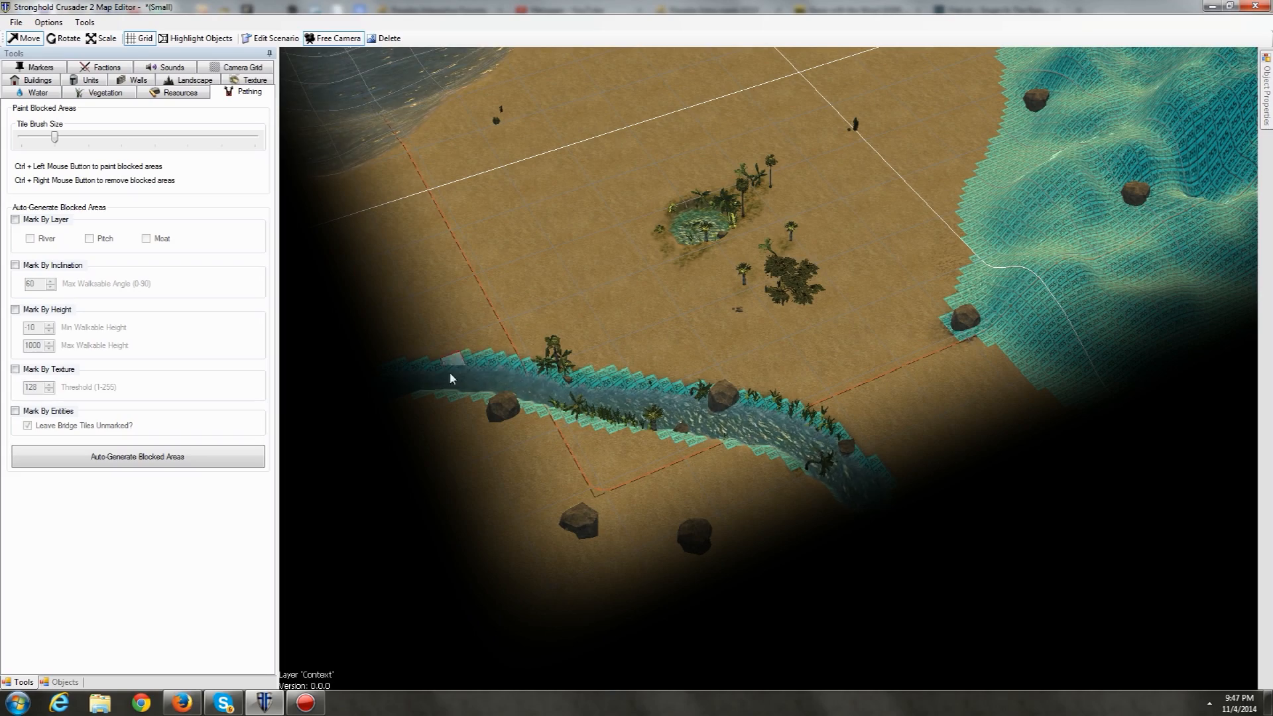
right_drag(616, 430, 516, 386)
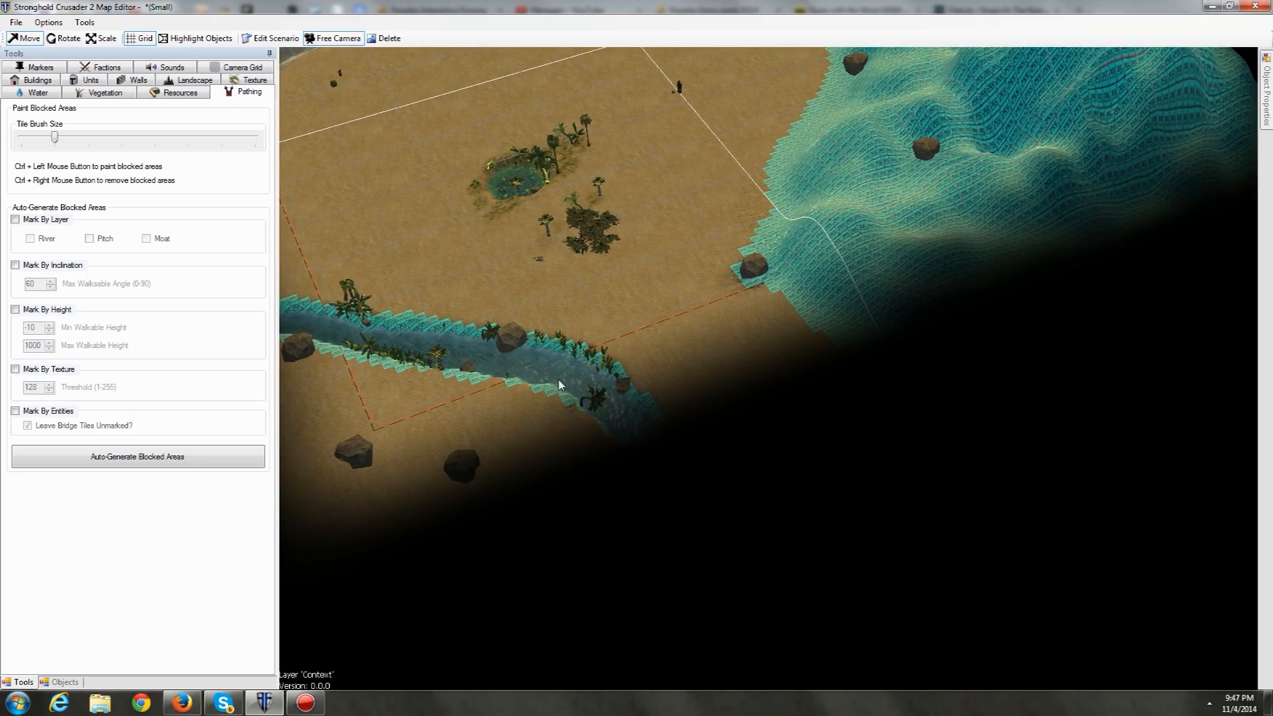
key(a)
key(w)
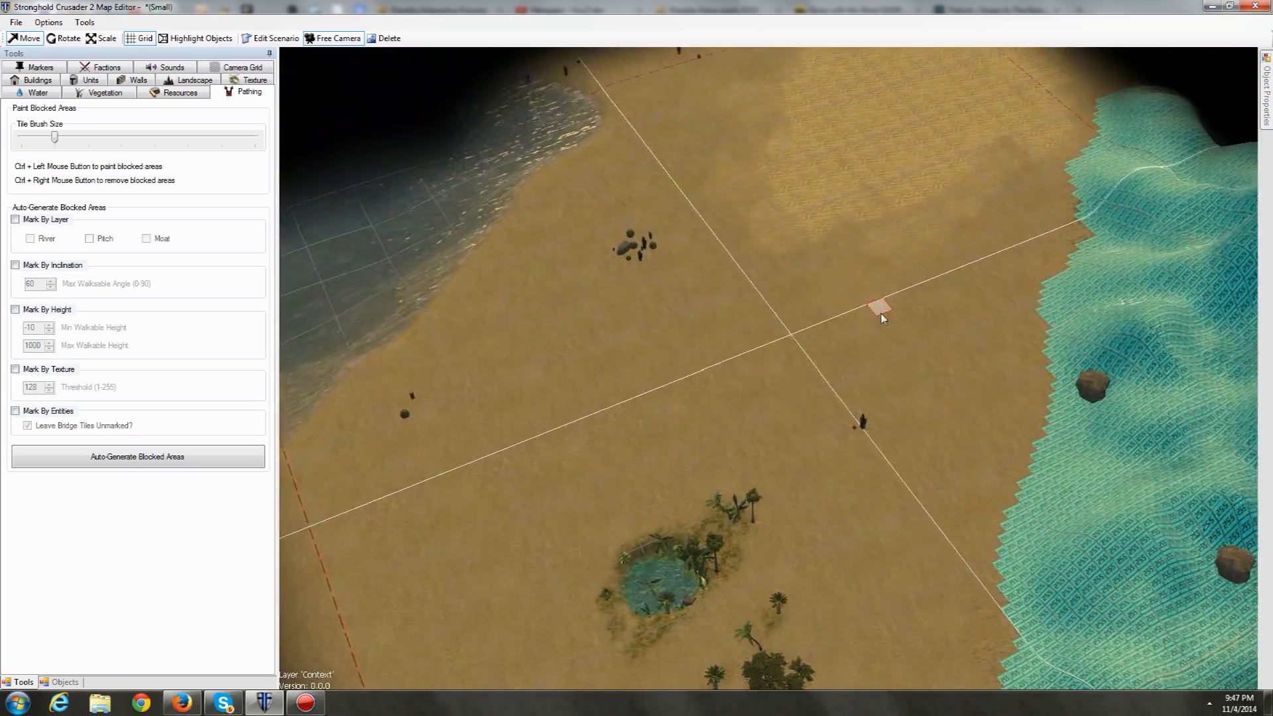
middle_drag(880, 313, 689, 344)
key(w)
key(d)
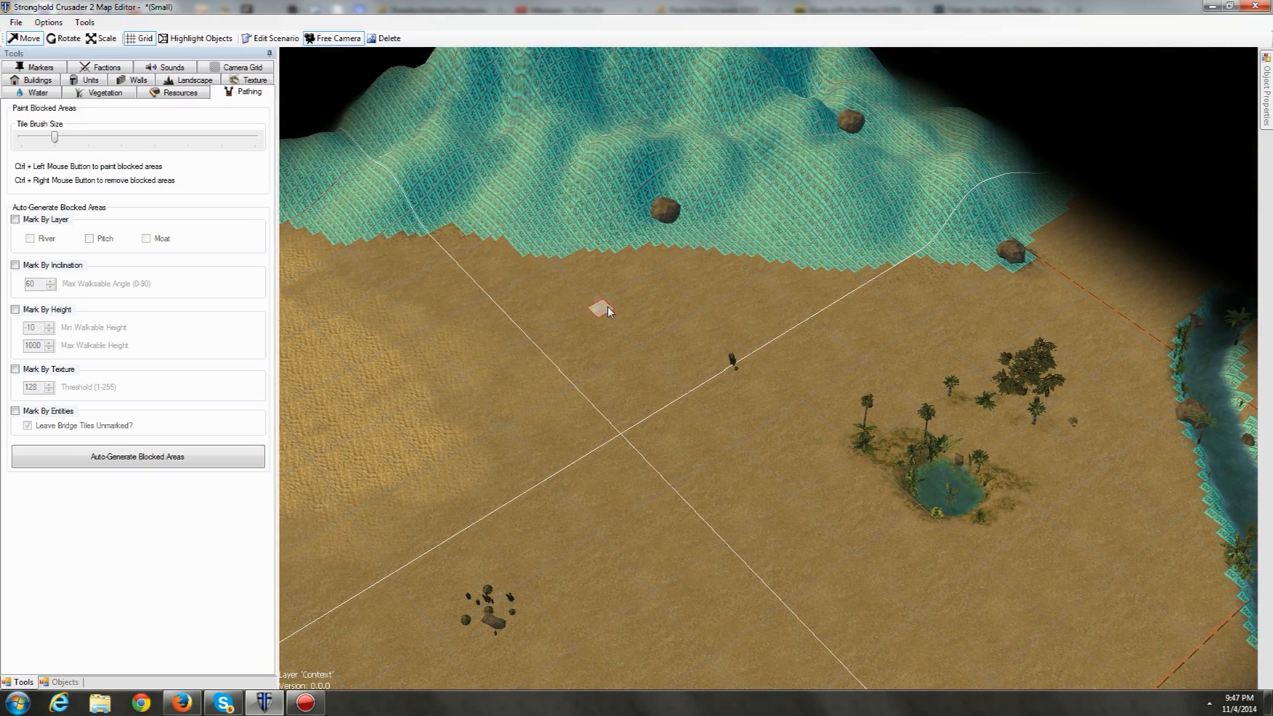
Step: Save the map as "Tutorial Part 1" in the Maps folder and dismiss the save log
click(14, 23)
click(53, 79)
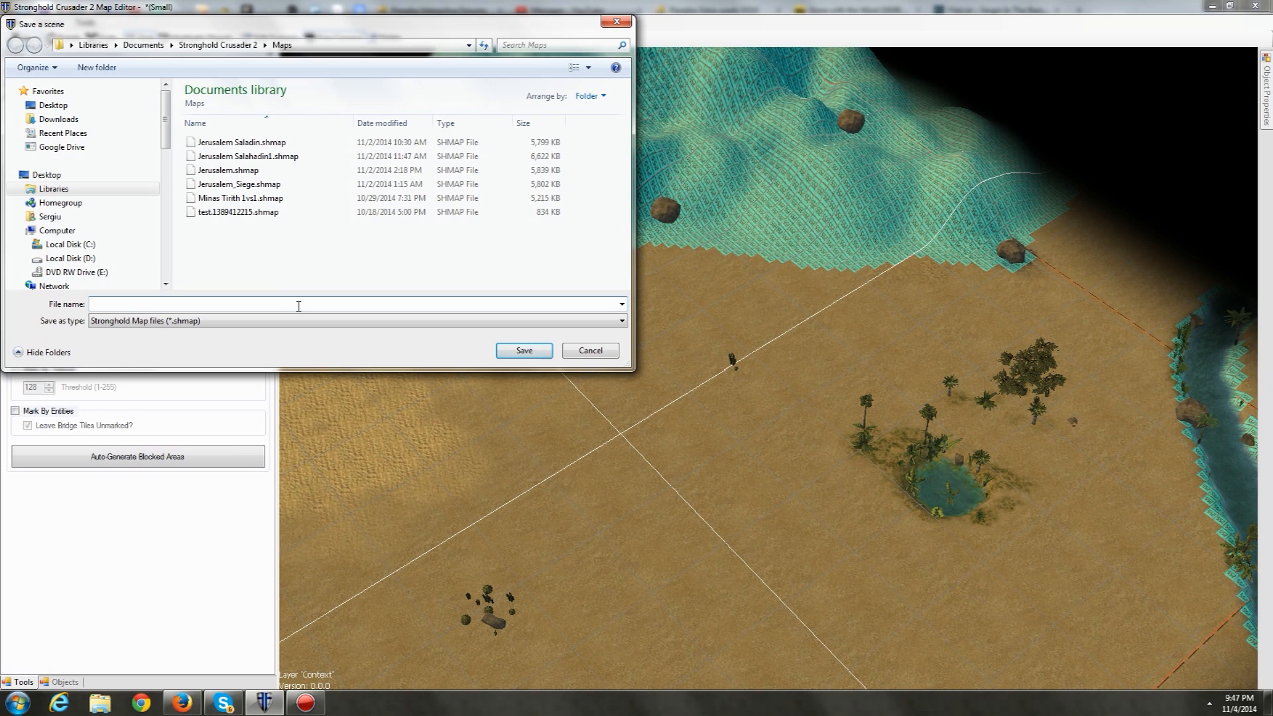
text(Tutorial Part 1)
click(524, 351)
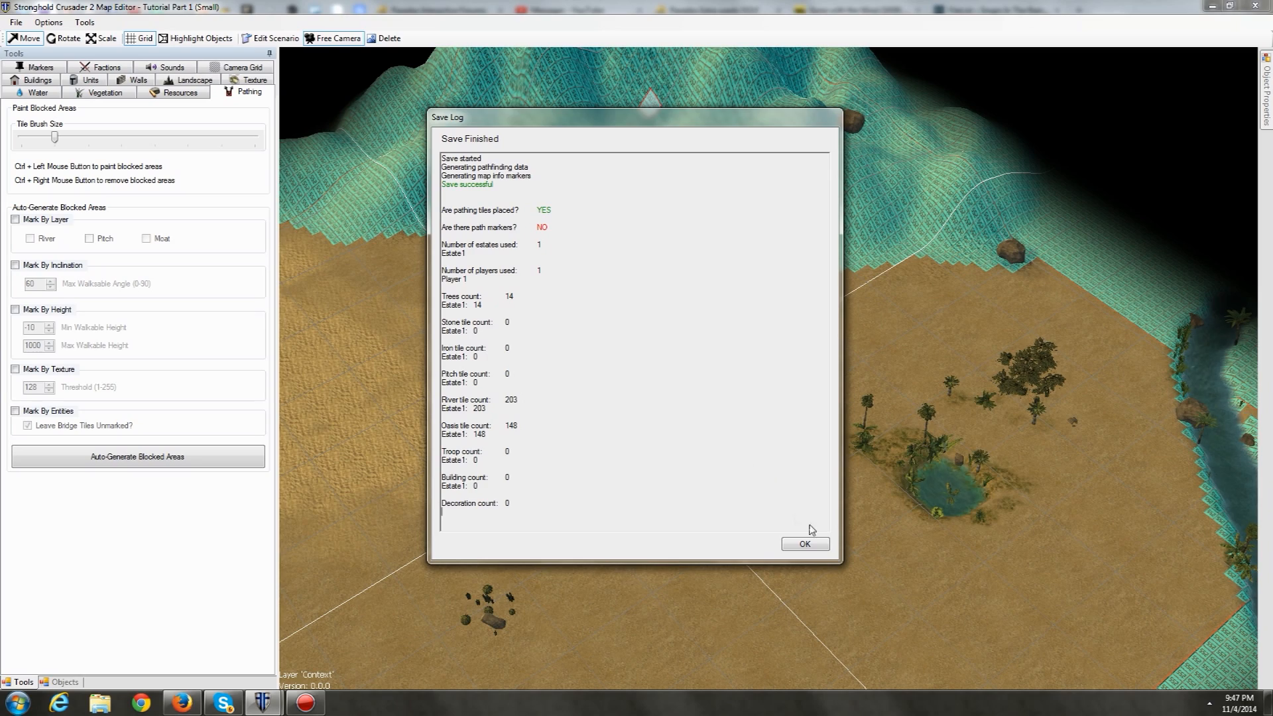
click(804, 545)
scroll(663, 426, up, 3)
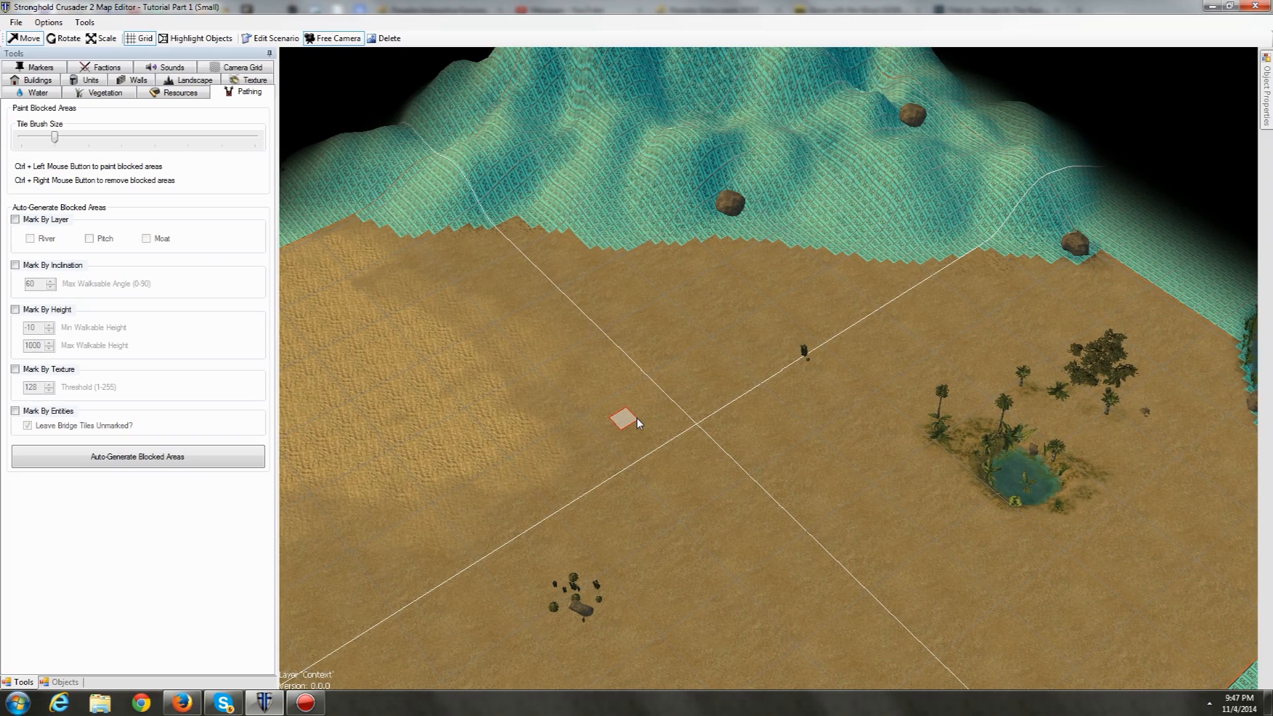
drag(548, 385, 775, 351)
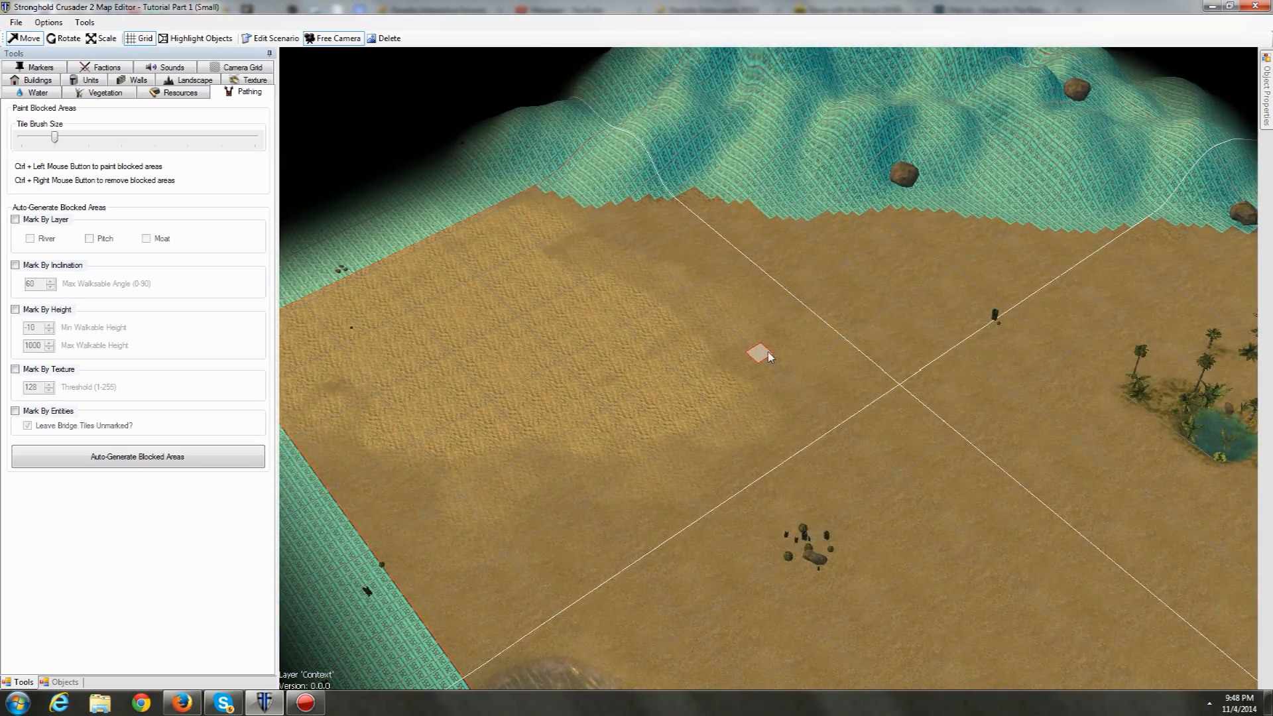